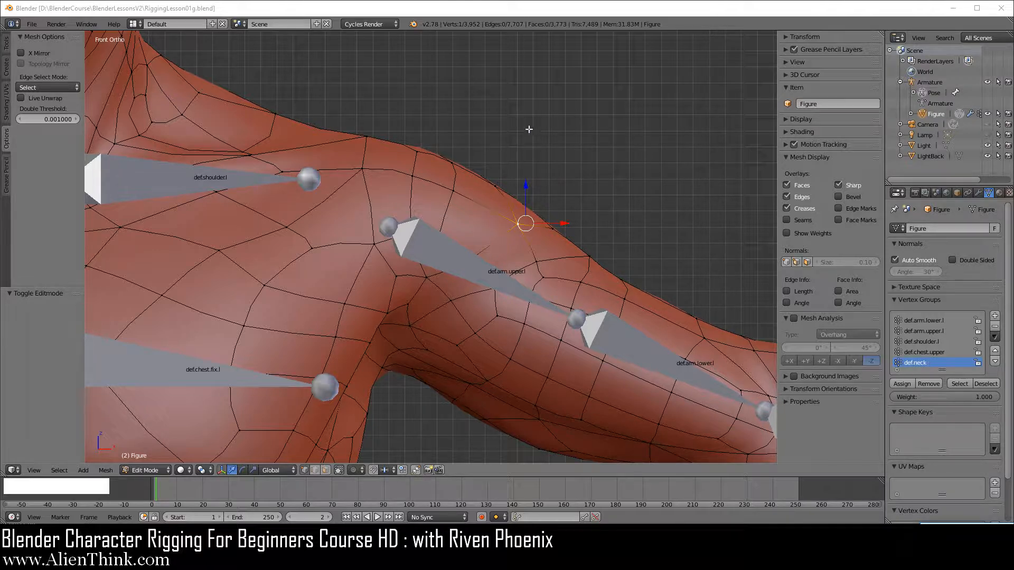
- Reload the start-up file and delete all of its default objects, leaving an empty scene
{"action": "left_click", "coordinate": [32, 24]}
{"action": "left_click", "coordinate": [40, 37]}
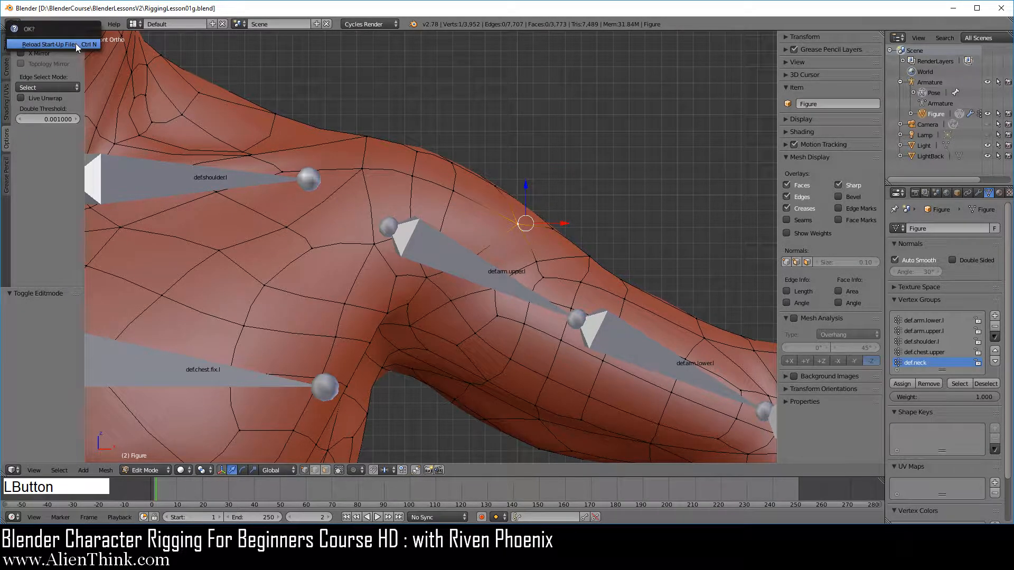
{"action": "left_click", "coordinate": [72, 46]}
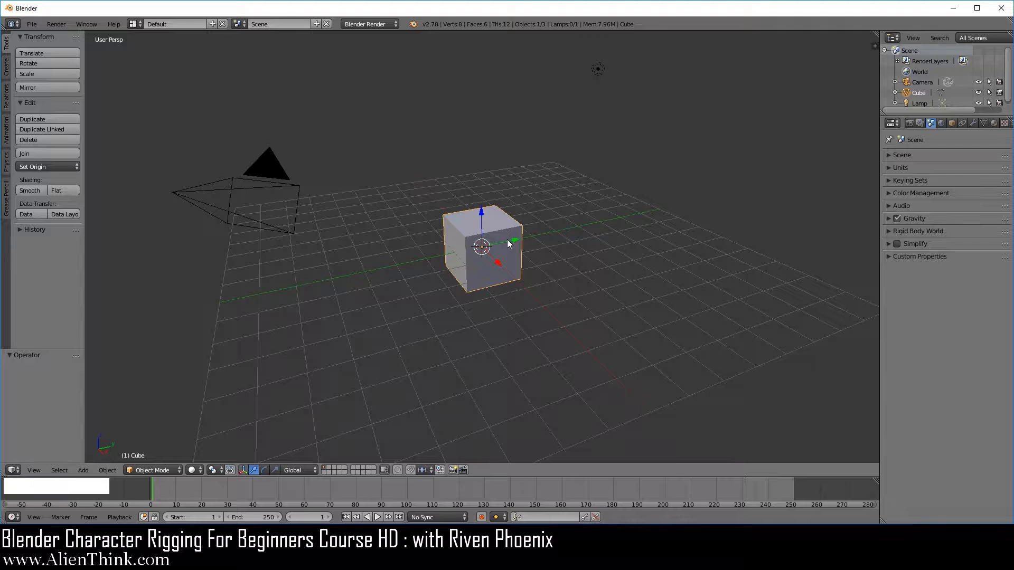
{"action": "key", "text": "a"}
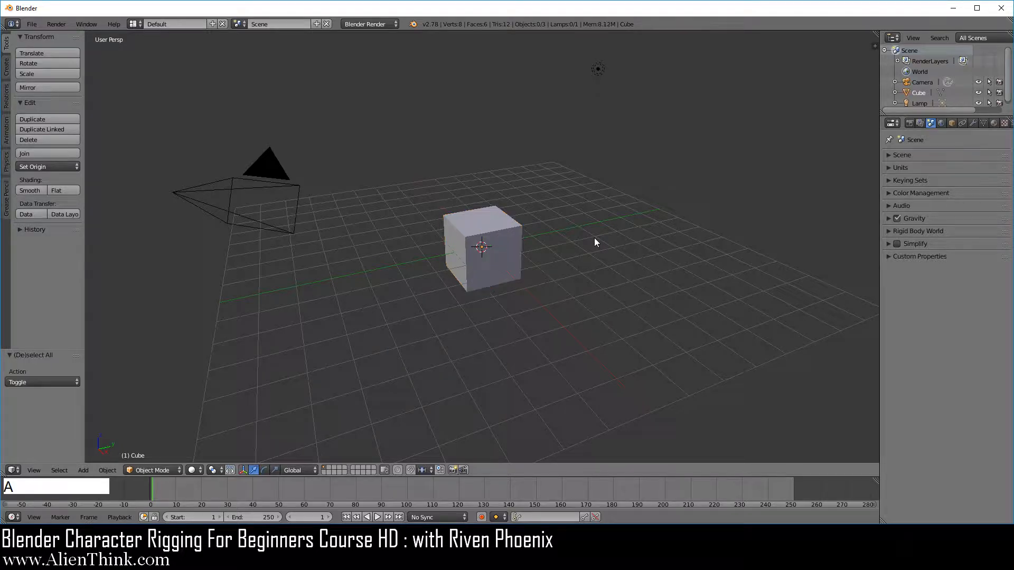
{"action": "key", "text": "a"}
{"action": "key", "text": "x"}
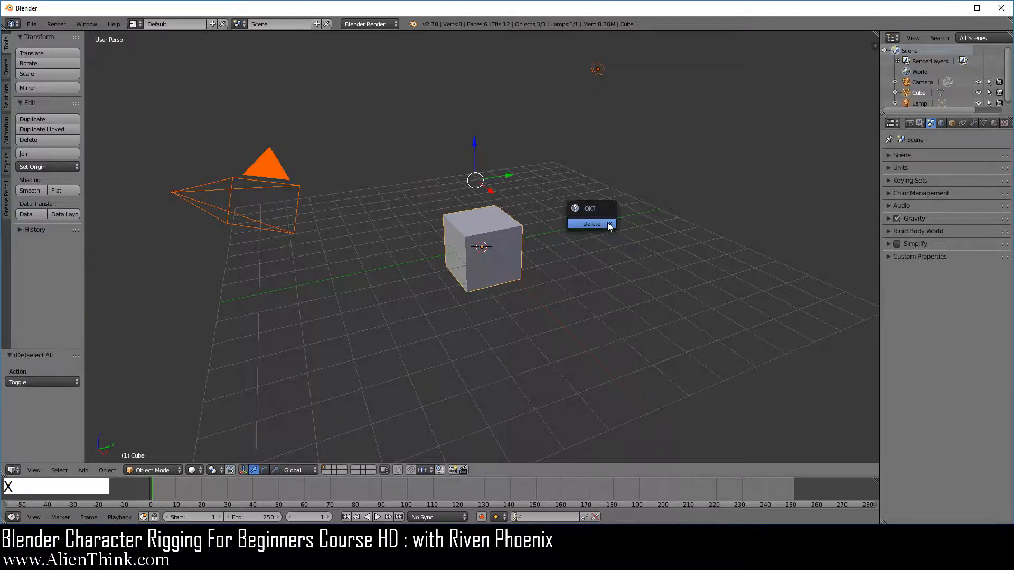
{"action": "left_click", "coordinate": [608, 223]}
- Add a single-bone armature at the scene origin
{"action": "key", "text": "shift+a"}
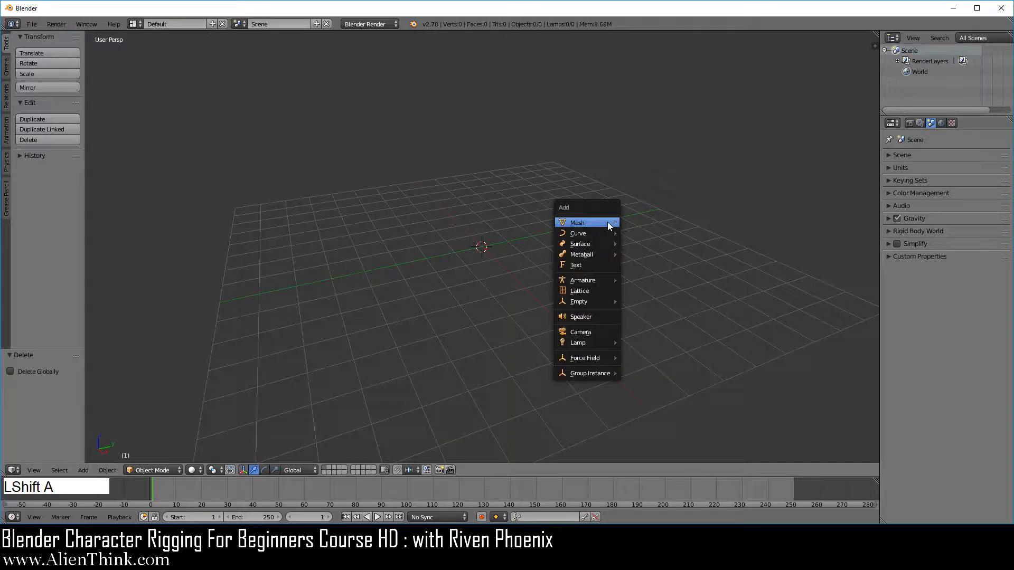
{"action": "mouse_move", "coordinate": [599, 280]}
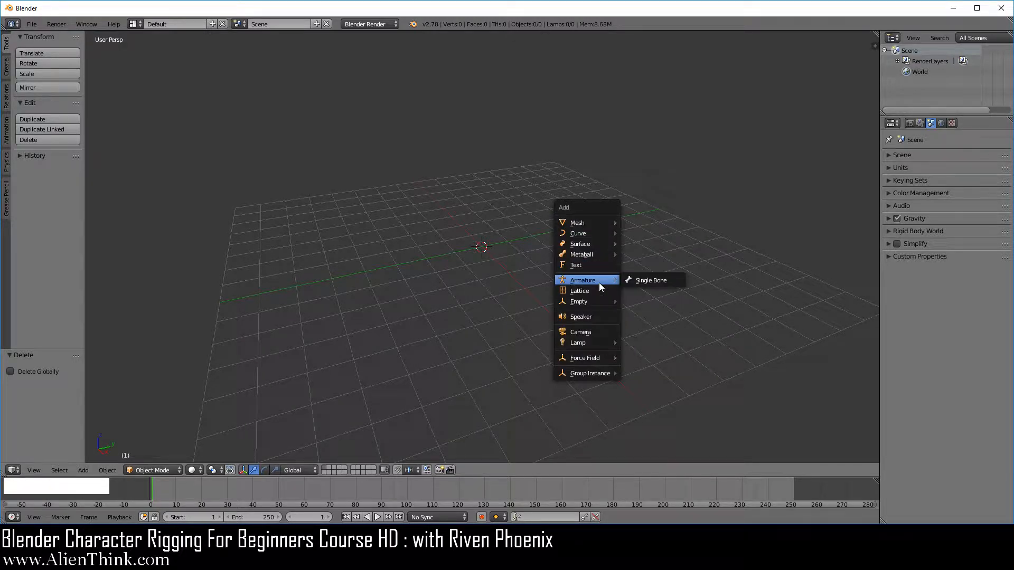
{"action": "left_click", "coordinate": [643, 281]}
- Add a plane mesh at the base of the bone
{"action": "scroll", "coordinate": [602, 264], "scroll_direction": "up", "scroll_amount": 3}
{"action": "scroll", "coordinate": [593, 264], "scroll_direction": "up", "scroll_amount": 2}
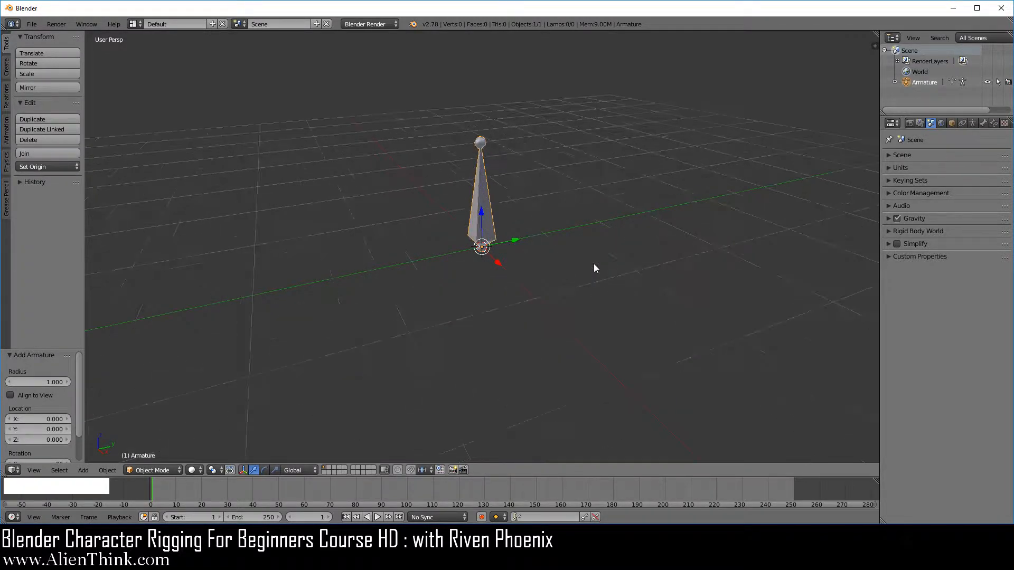
{"action": "key", "text": "shift+a"}
{"action": "mouse_move", "coordinate": [616, 146]}
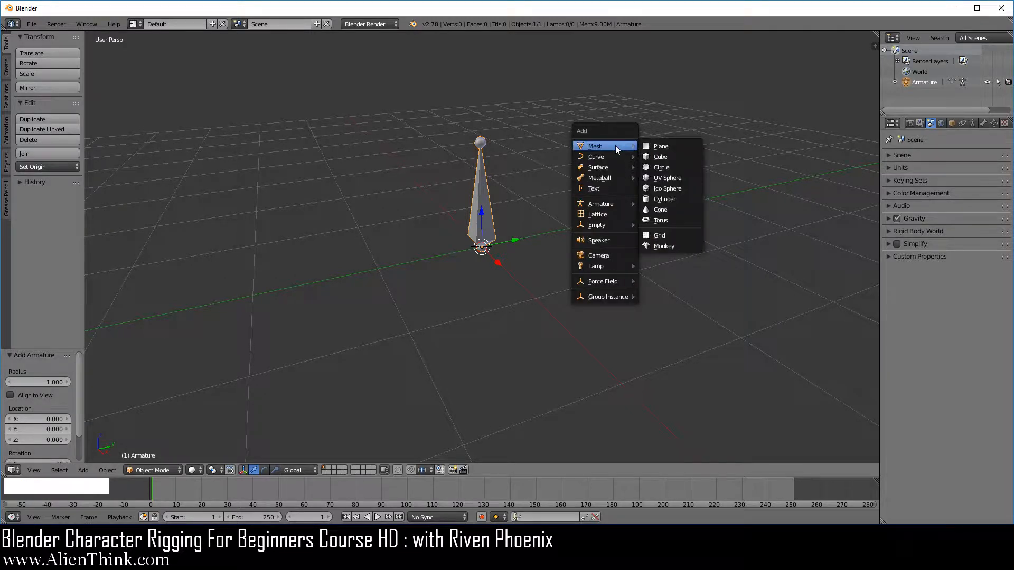
{"action": "left_click", "coordinate": [656, 147]}
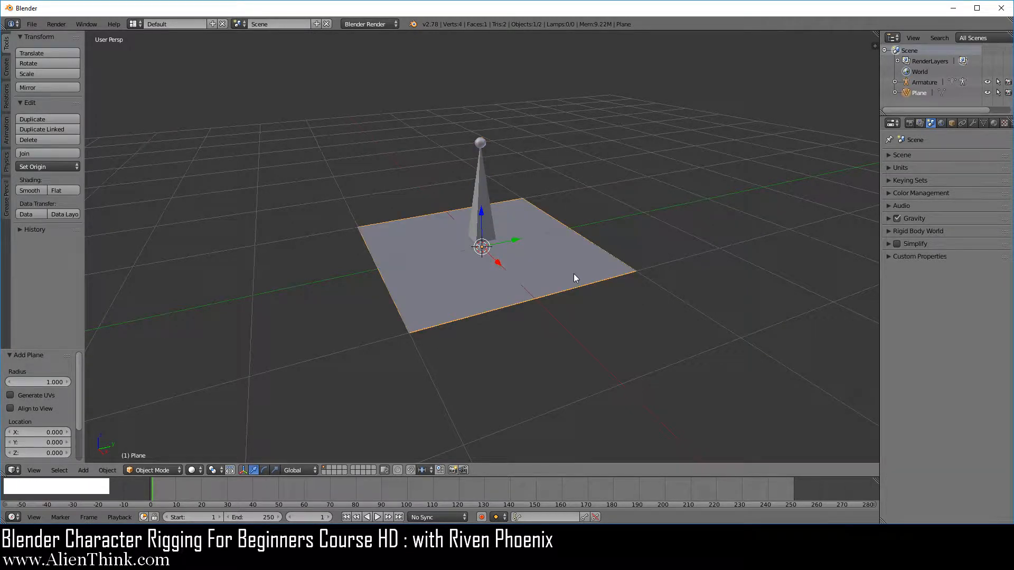
- Enter Edit Mode on the plane and scale its mesh up by a factor of about 4.36
{"action": "key", "text": "Tab"}
{"action": "scroll", "coordinate": [574, 273], "scroll_direction": "down", "scroll_amount": 3}
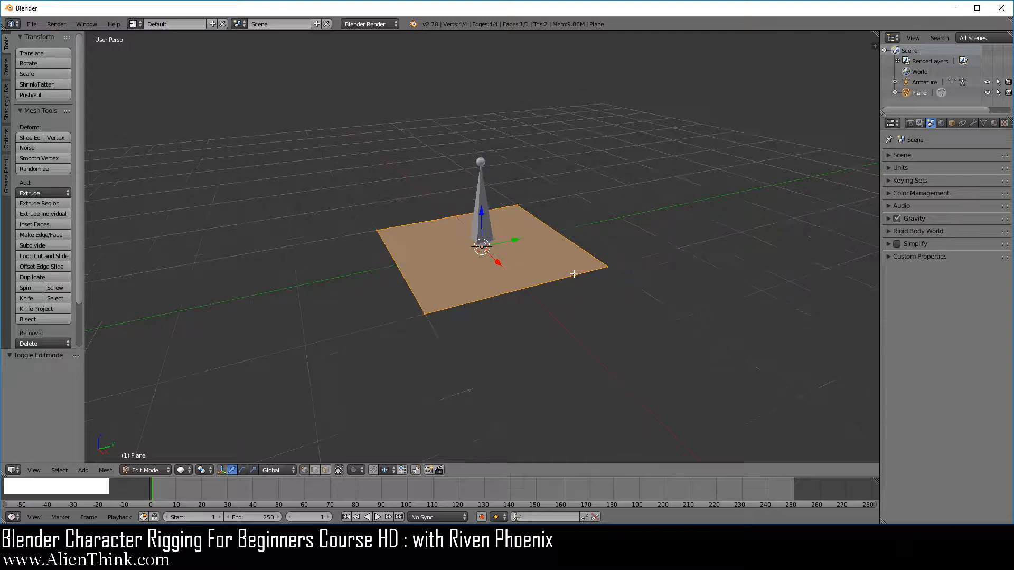
{"action": "key", "text": "s"}
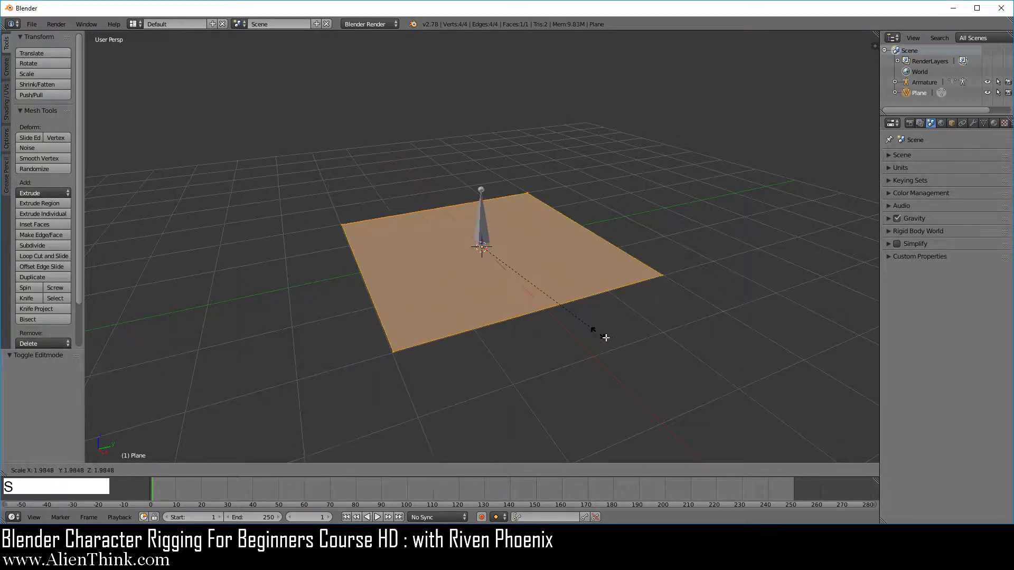
{"action": "left_click", "coordinate": [724, 335]}
- Subdivide the whole plane six times to make a dense grid of faces
{"action": "key", "text": "w"}
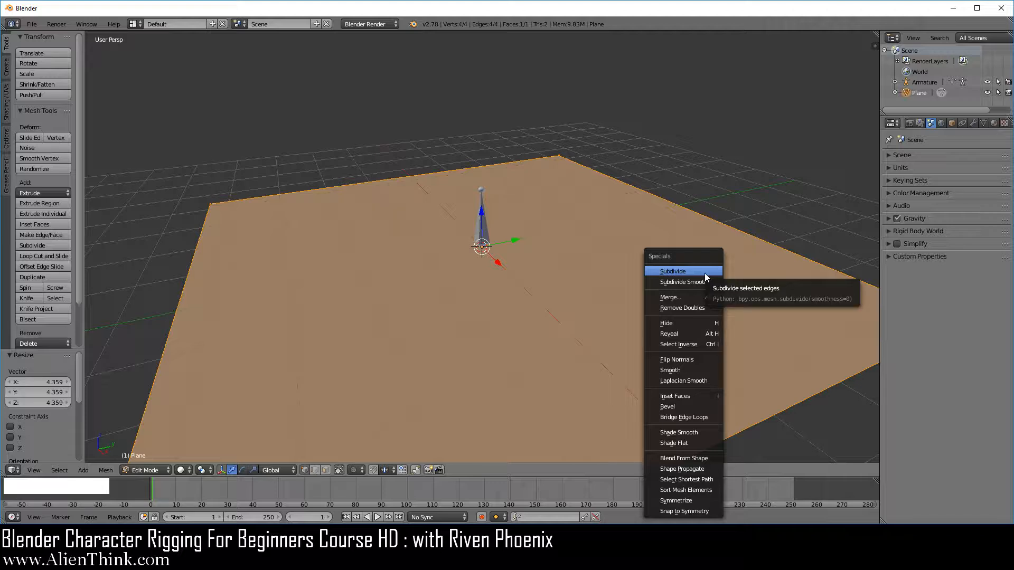
{"action": "left_click", "coordinate": [704, 272]}
{"action": "key", "text": "w"}
{"action": "left_click", "coordinate": [705, 273]}
{"action": "key", "text": "w"}
{"action": "left_click", "coordinate": [704, 273]}
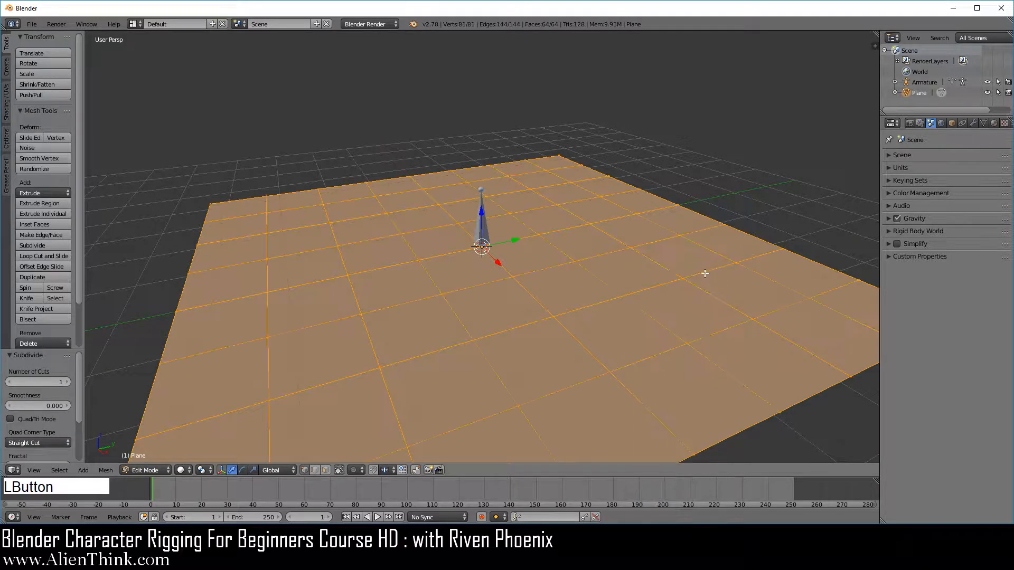
{"action": "key", "text": "w"}
{"action": "left_click", "coordinate": [705, 273]}
{"action": "key", "text": "w"}
{"action": "left_click", "coordinate": [705, 274]}
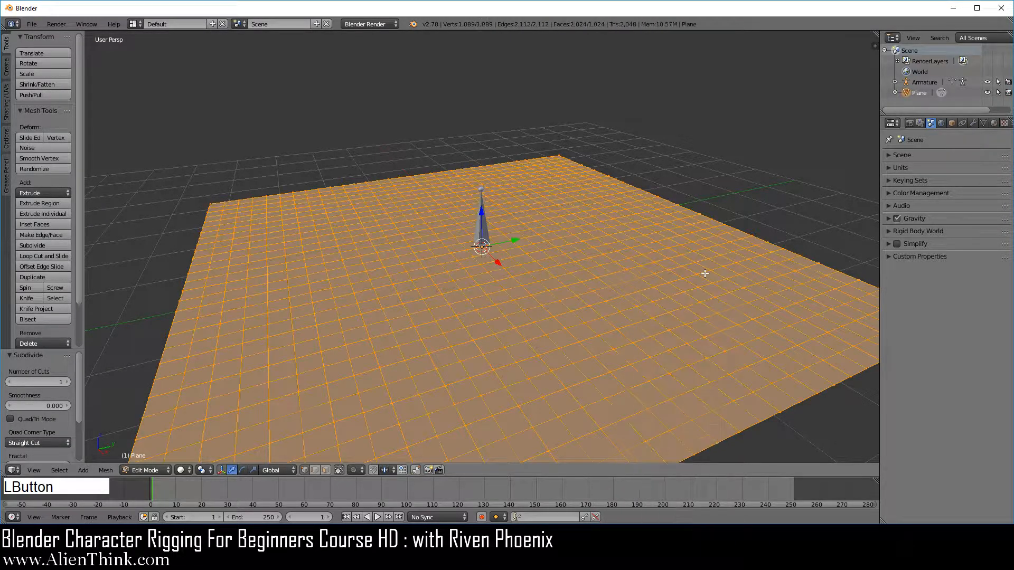
{"action": "key", "text": "w"}
{"action": "left_click", "coordinate": [705, 274]}
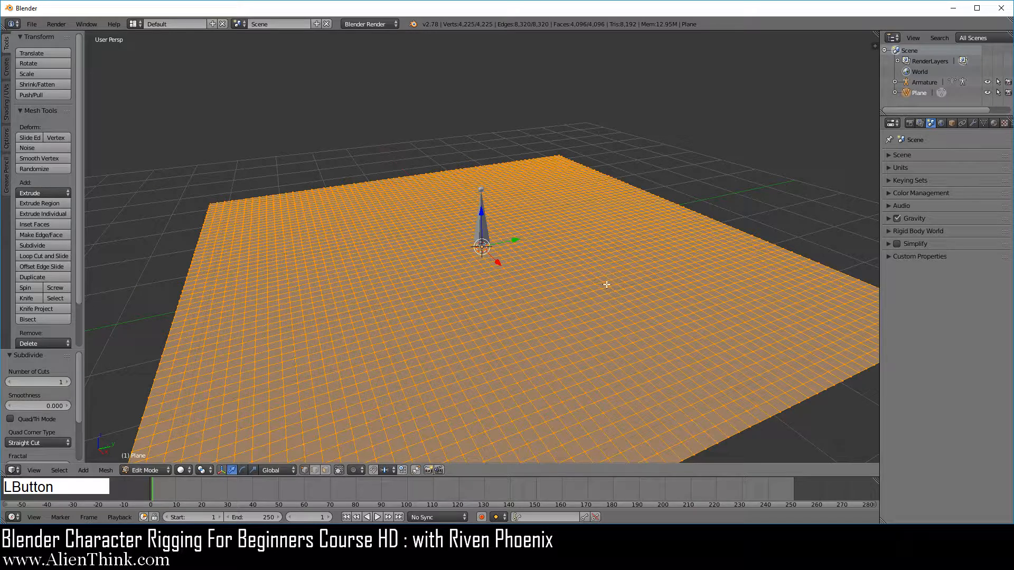
- In the right orthographic view, rotate the plane's mesh by -90° so it stands upright along the bone
{"action": "key", "text": "KP_3"}
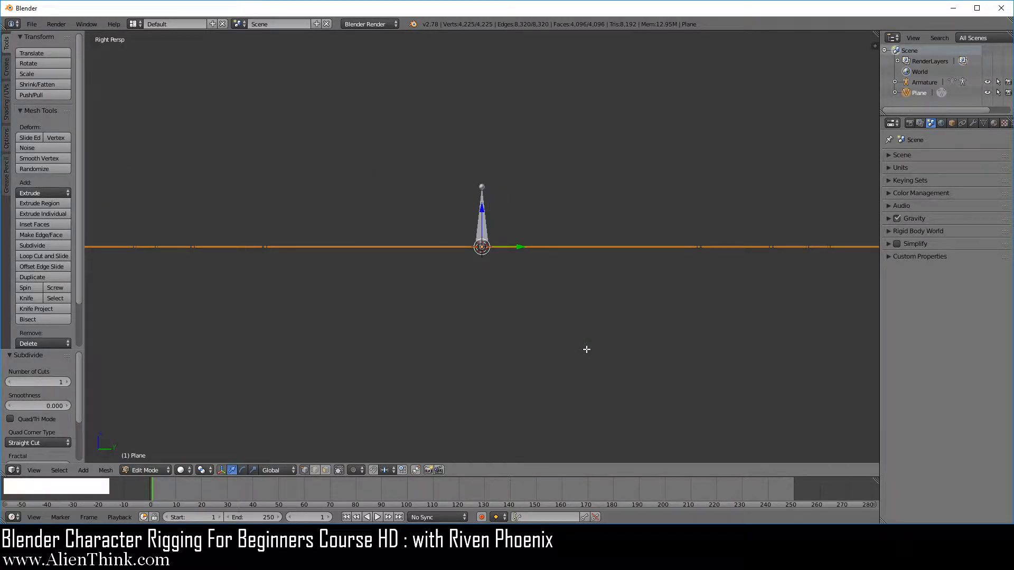
{"action": "key", "text": "KP_5"}
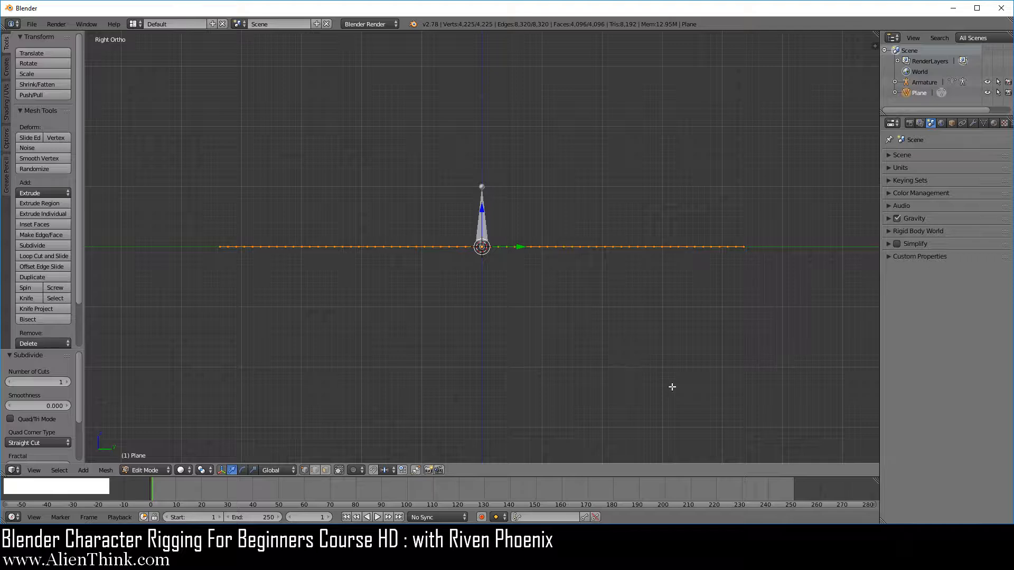
{"action": "key", "text": "r"}
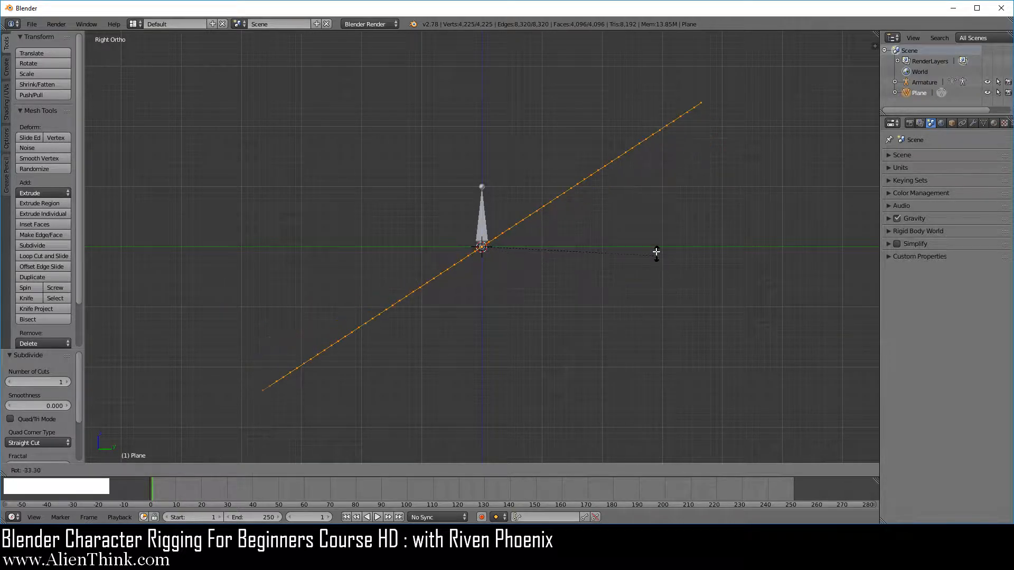
{"action": "key", "text": "ctrl"}
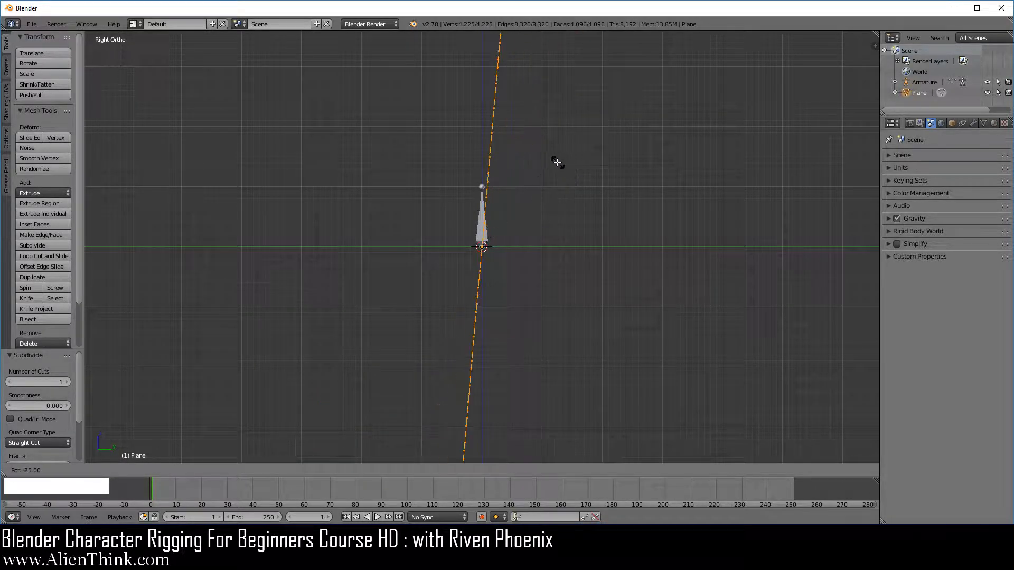
{"action": "left_click", "coordinate": [546, 154], "text": "ctrl"}
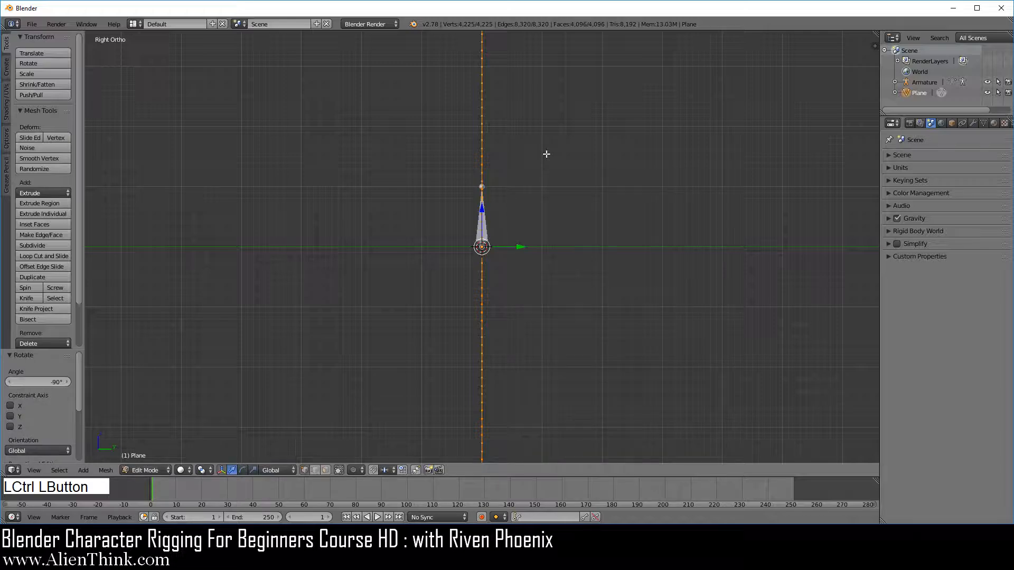
- In front view, enable the Show Weights mesh overlay and deselect all of the plane's vertices
{"action": "key", "text": "KP_1"}
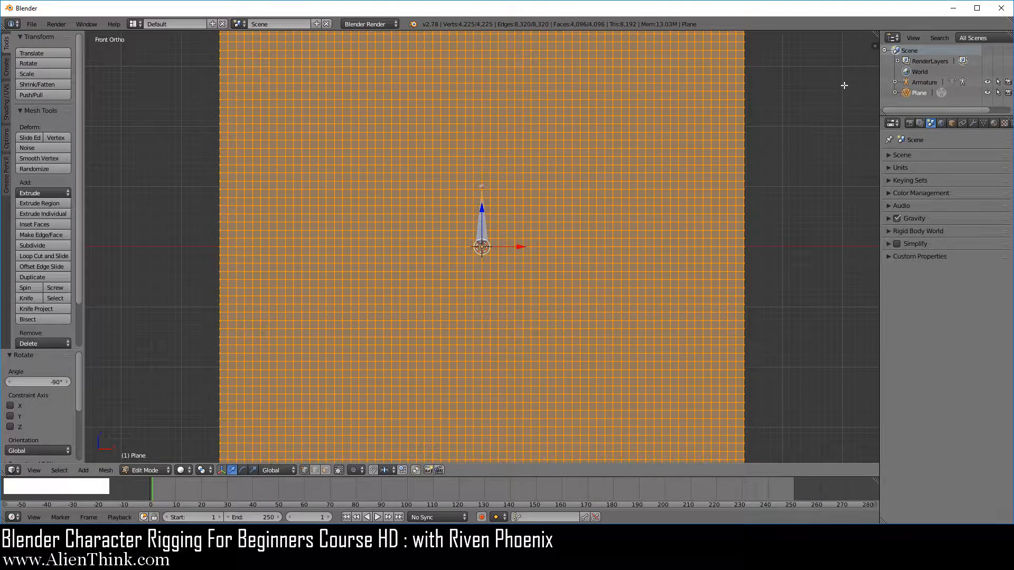
{"action": "left_click", "coordinate": [876, 47]}
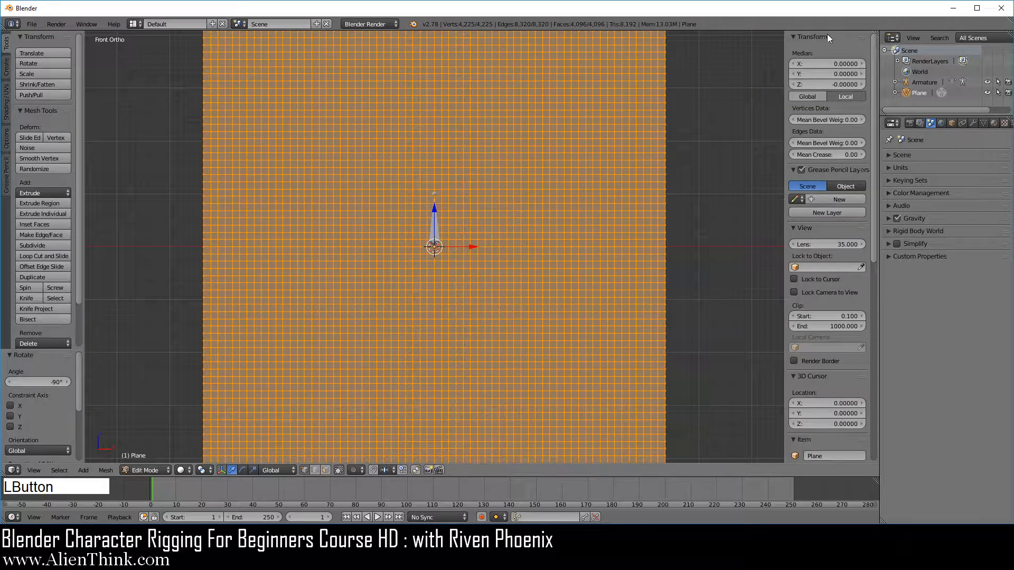
{"action": "left_click_drag", "start_coordinate": [827, 36], "coordinate": [839, 381]}
{"action": "left_click", "coordinate": [820, 137]}
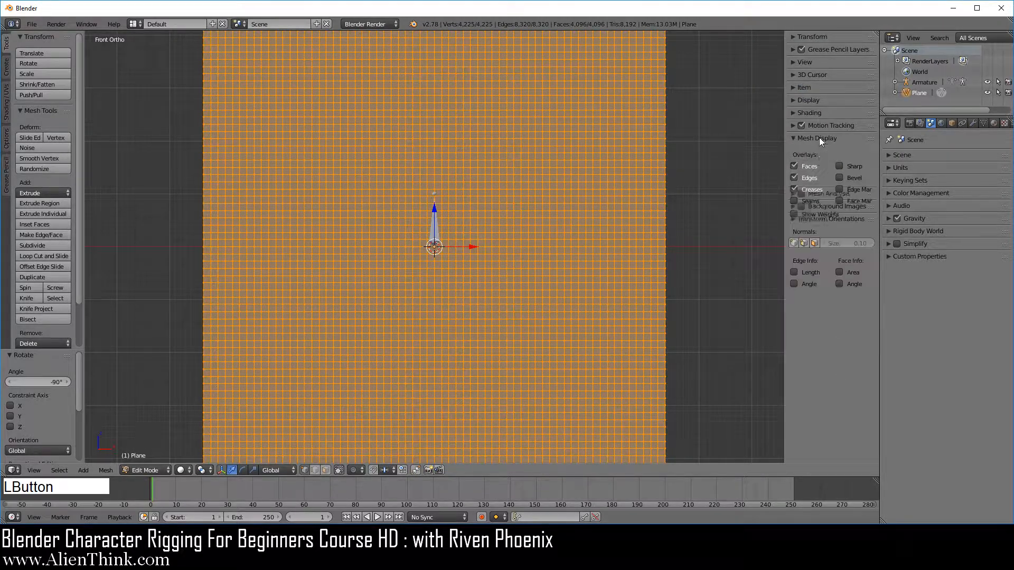
{"action": "left_click", "coordinate": [801, 217]}
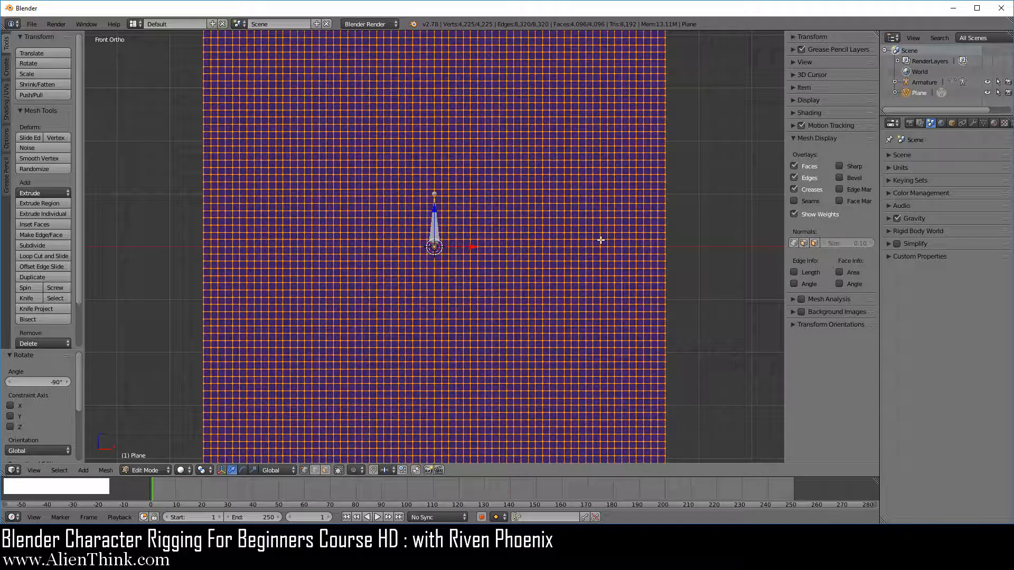
{"action": "key", "text": "a"}
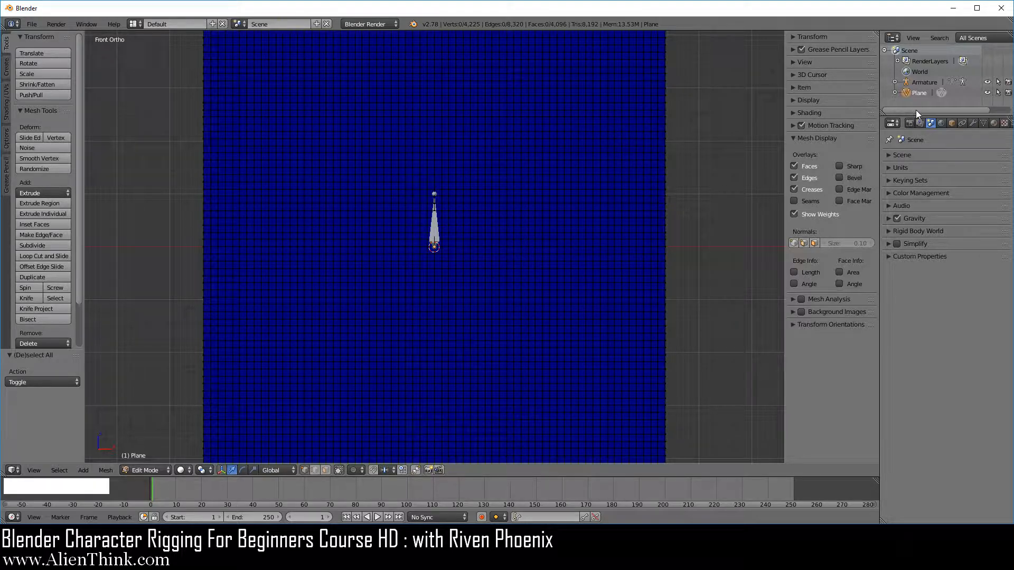
- Enlarge the Outliner area and return the plane to Object Mode
{"action": "left_click_drag", "start_coordinate": [910, 115], "coordinate": [909, 156]}
{"action": "scroll", "coordinate": [553, 210], "scroll_direction": "down", "scroll_amount": 1}
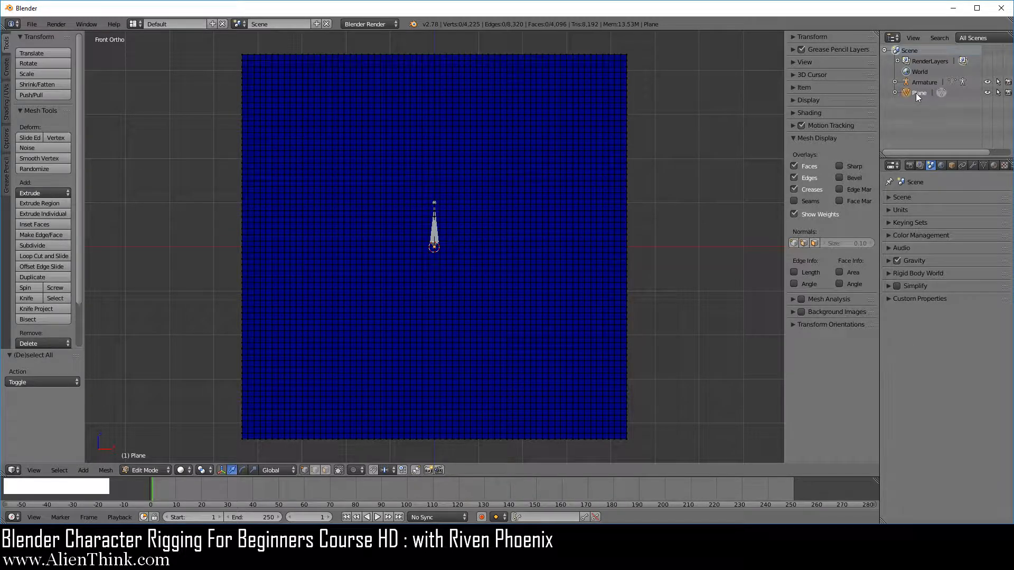
{"action": "left_click", "coordinate": [143, 470]}
{"action": "left_click", "coordinate": [158, 460]}
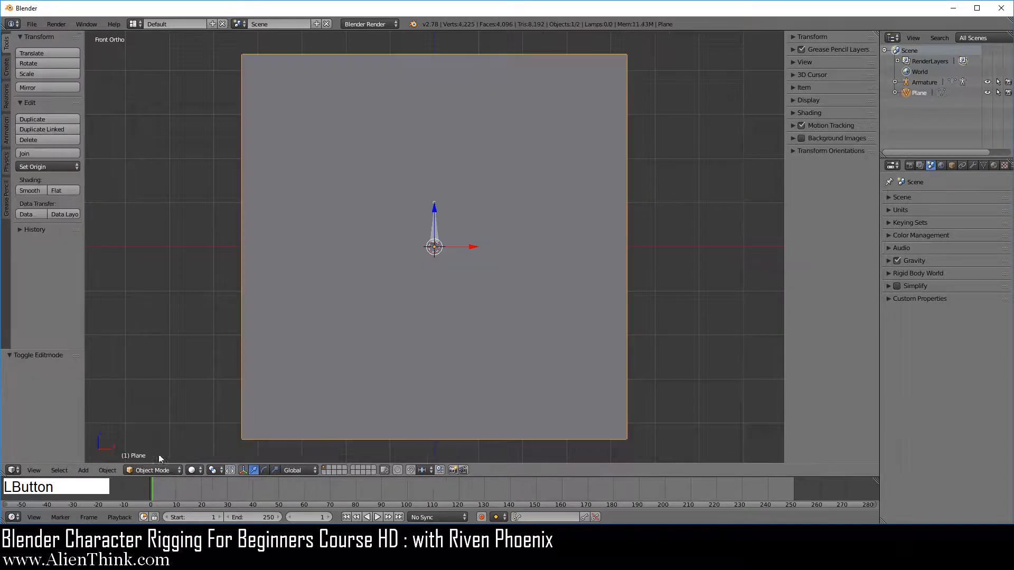
- Try to parent the plane to the armature with automatic weights through the Outliner
{"action": "left_click", "coordinate": [918, 94]}
{"action": "left_click", "coordinate": [924, 83], "text": "shift"}
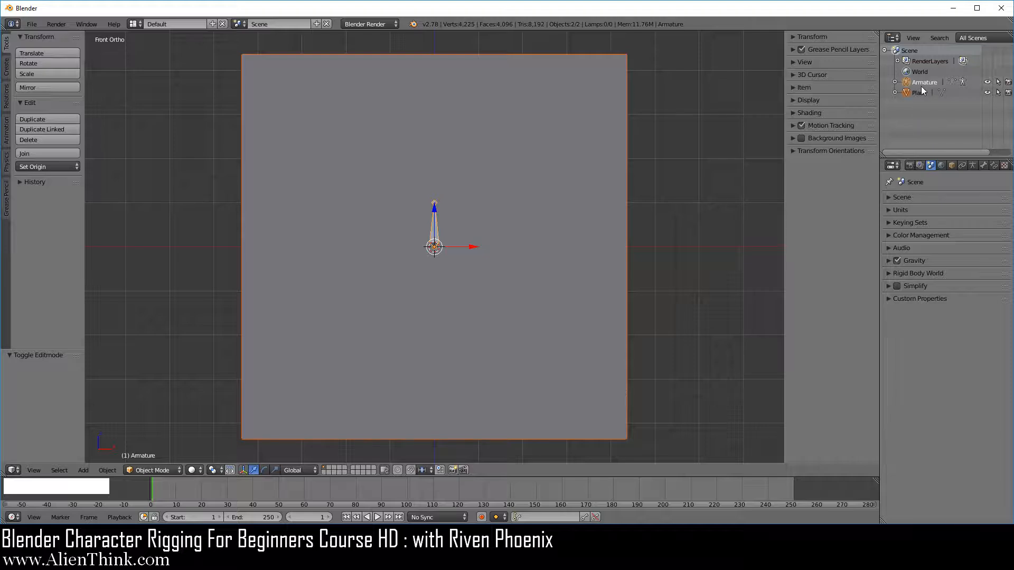
{"action": "left_click_drag", "start_coordinate": [905, 92], "coordinate": [927, 83]}
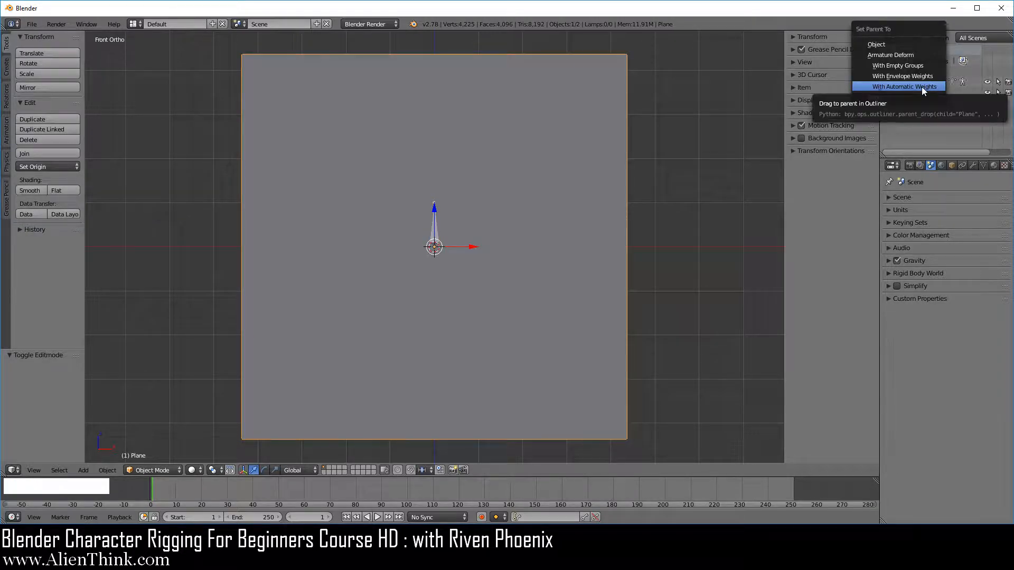
{"action": "left_click", "coordinate": [920, 88]}
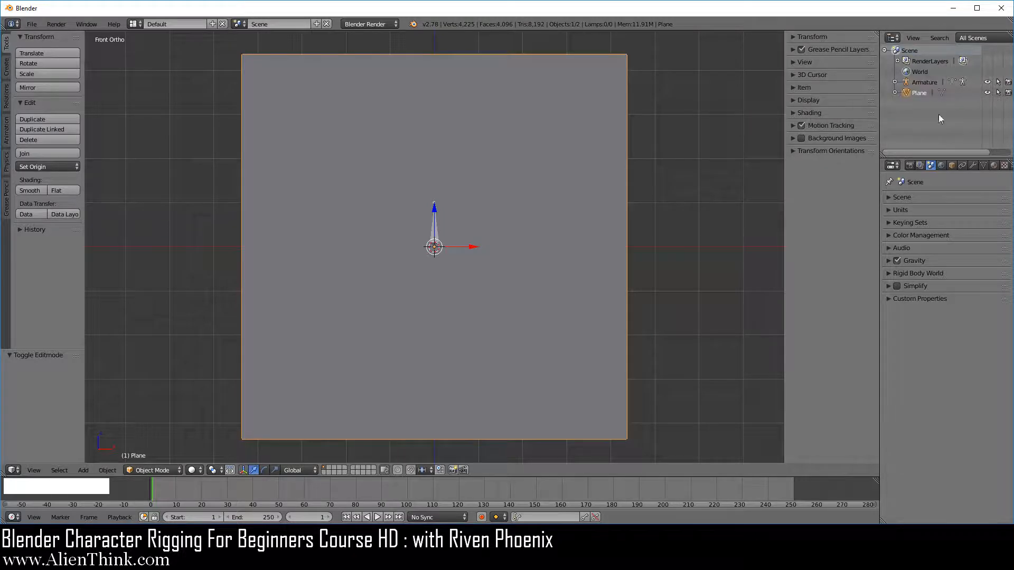
- Select the plane and then the armature in the viewport, and parent them with automatic weights
{"action": "right_click", "coordinate": [546, 239]}
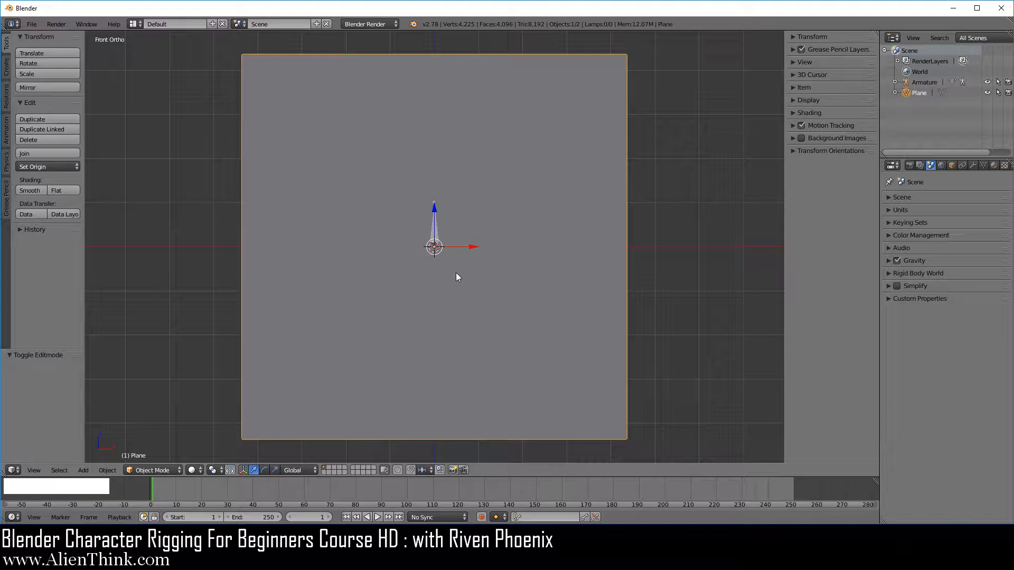
{"action": "key", "text": "shift"}
{"action": "right_click", "coordinate": [436, 231], "text": "shift"}
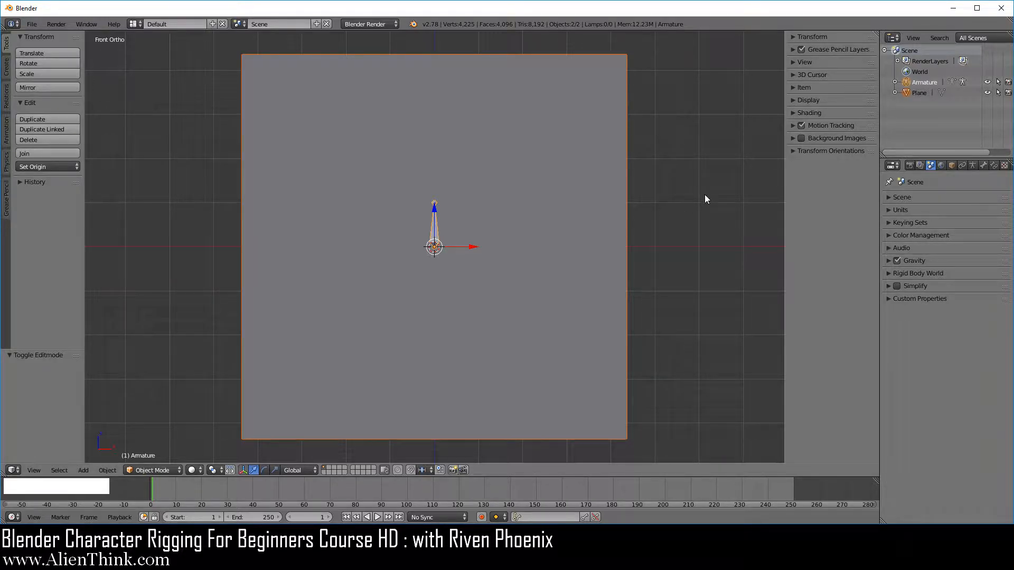
{"action": "key", "text": "ctrl+p"}
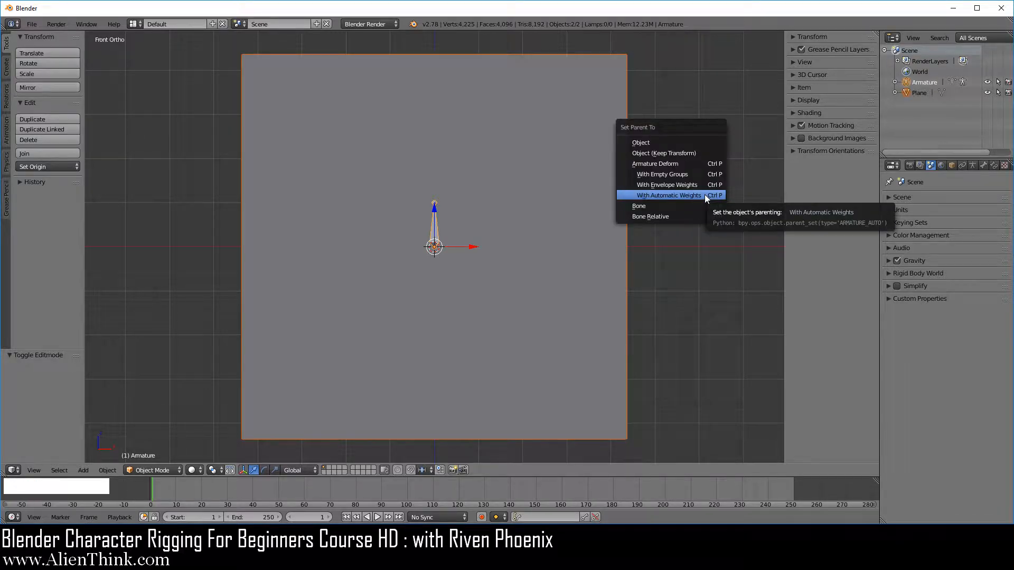
{"action": "left_click", "coordinate": [705, 196]}
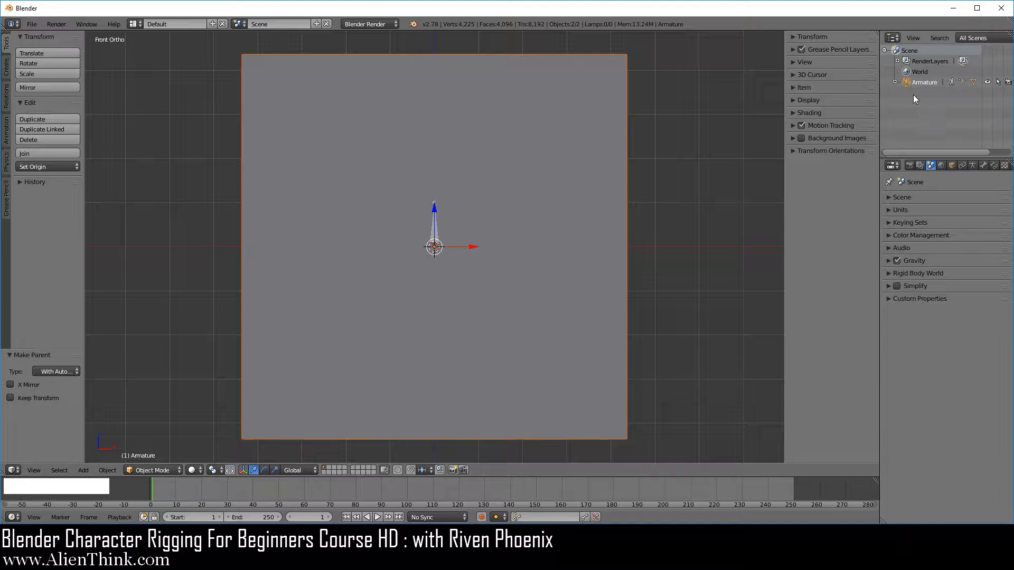
- Inspect the plane's Bone vertex group in Edit Mode and check the weight of a single vertex near its edge
{"action": "left_click", "coordinate": [894, 82]}
{"action": "left_click", "coordinate": [929, 114]}
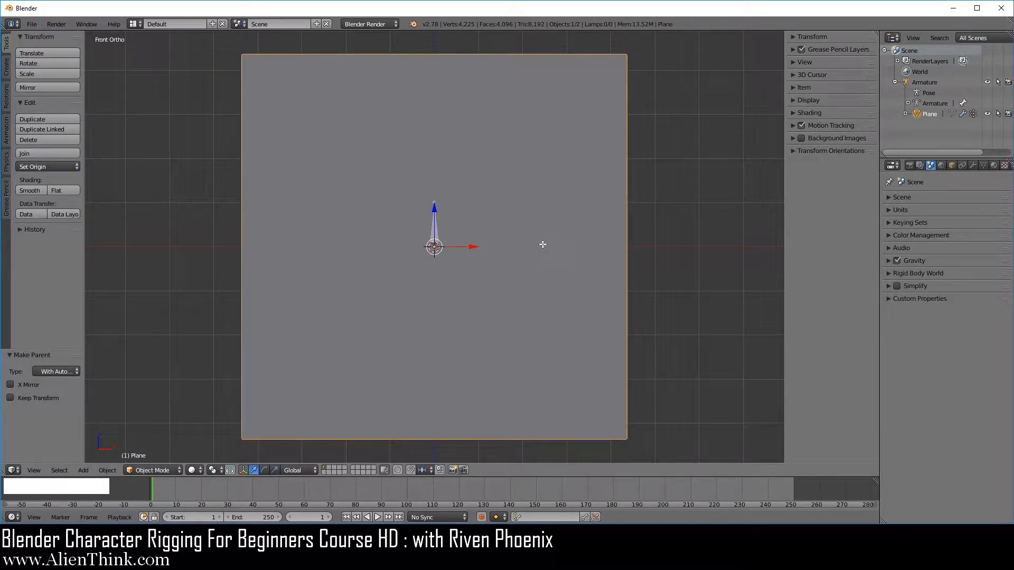
{"action": "key", "text": "Tab"}
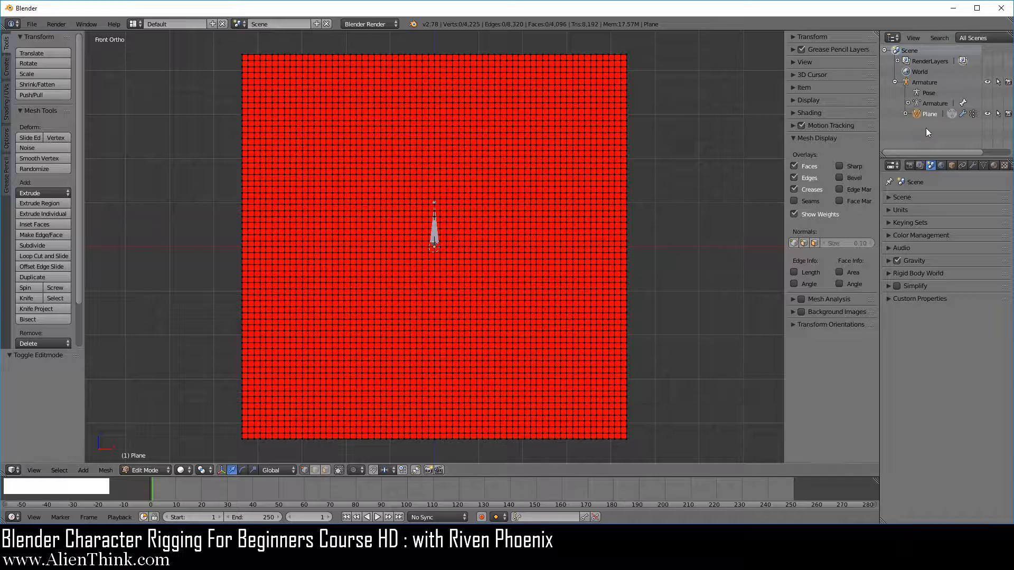
{"action": "left_click", "coordinate": [983, 165]}
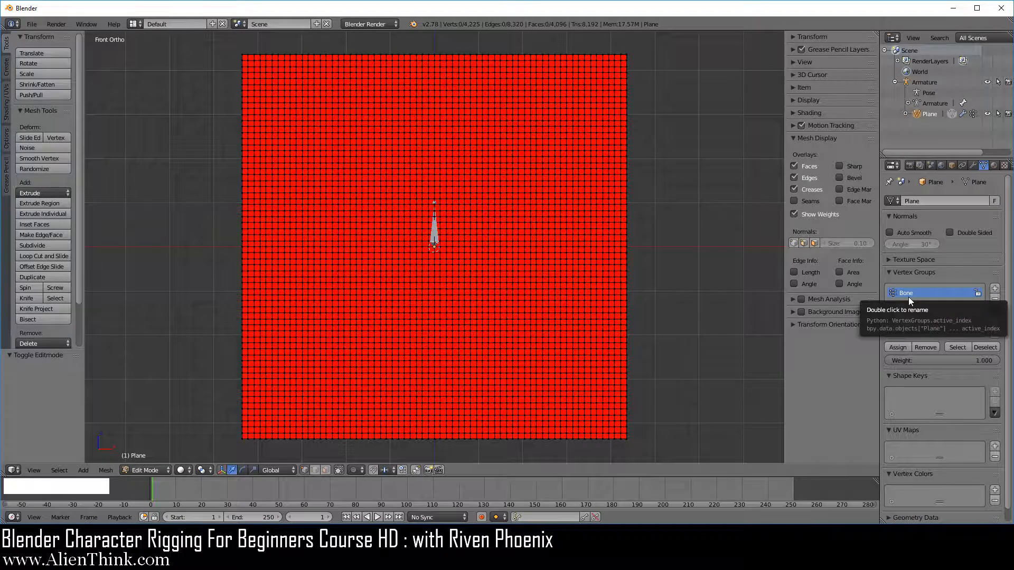
{"action": "right_click", "coordinate": [615, 193]}
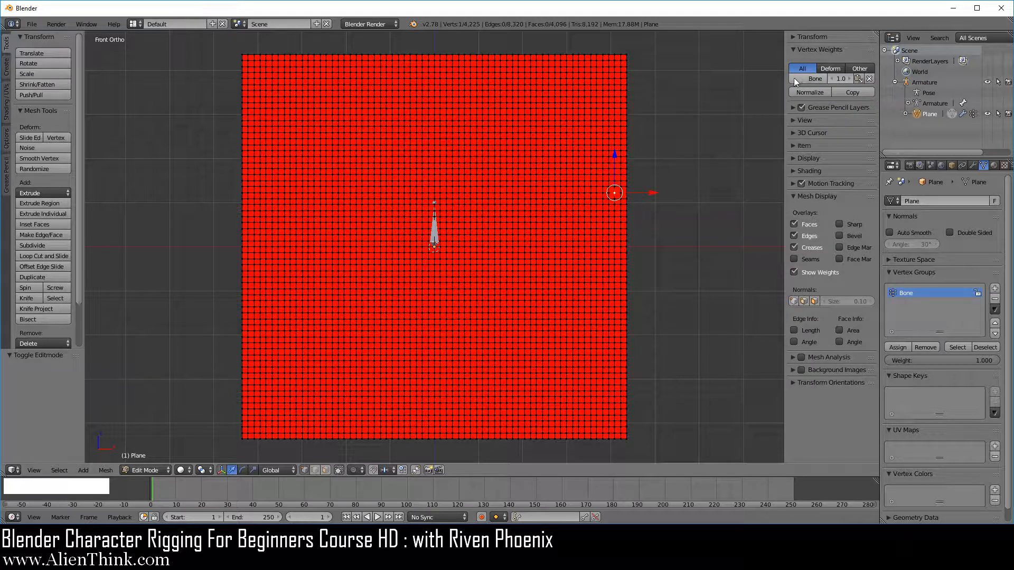
{"action": "left_click_drag", "start_coordinate": [786, 78], "coordinate": [746, 78]}
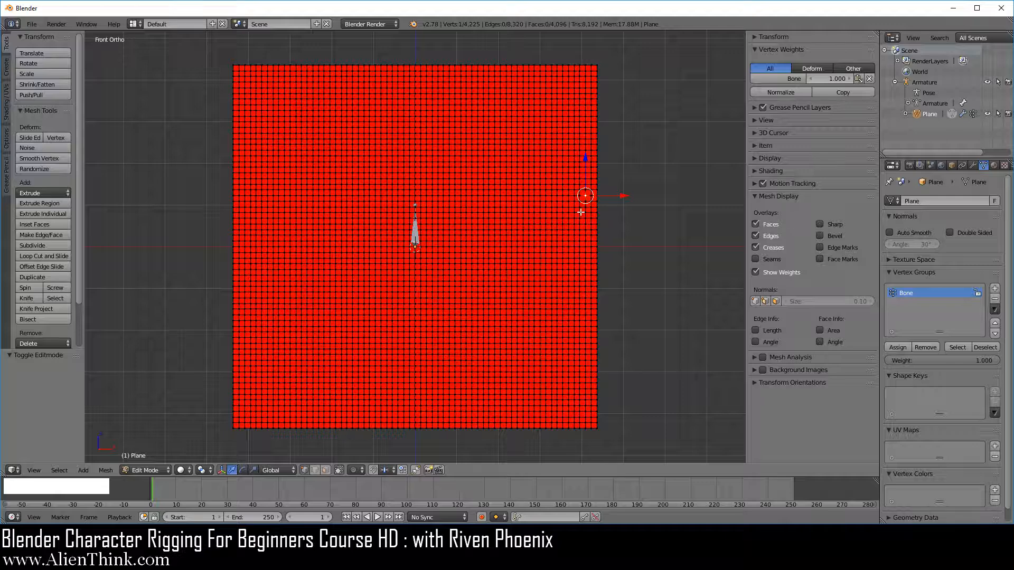
- Circle-select the vertices in the plane's upper-right corner and assign them a weight of 0.529 in the Bone vertex group
{"action": "key", "text": "c"}
{"action": "scroll", "coordinate": [531, 190], "scroll_direction": "down", "scroll_amount": 5}
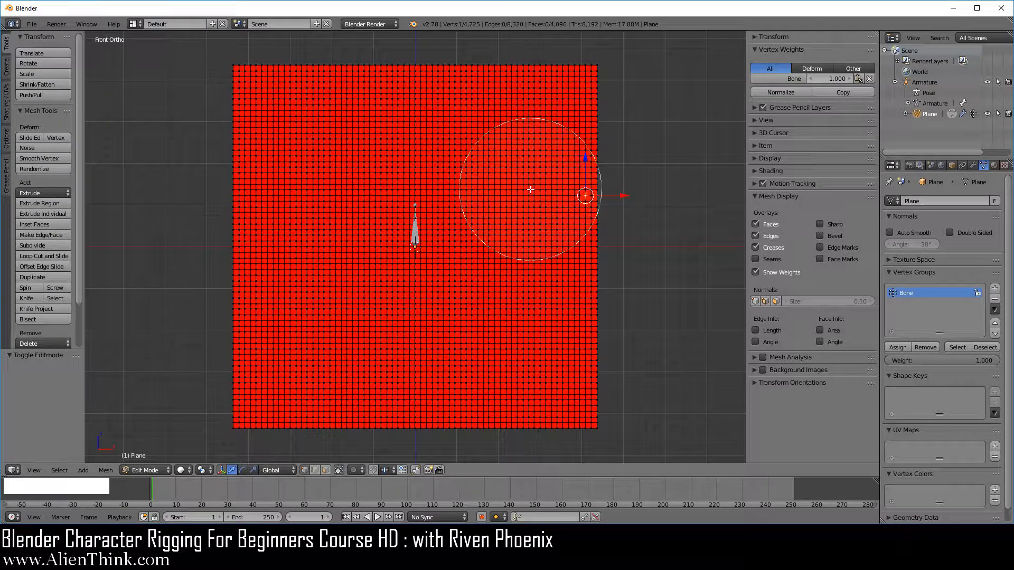
{"action": "mouse_move", "coordinate": [584, 176]}
{"action": "left_mouse_down"}
{"action": "mouse_move", "coordinate": [594, 109]}
{"action": "mouse_move", "coordinate": [547, 103]}
{"action": "mouse_move", "coordinate": [563, 111]}
{"action": "left_mouse_up"}
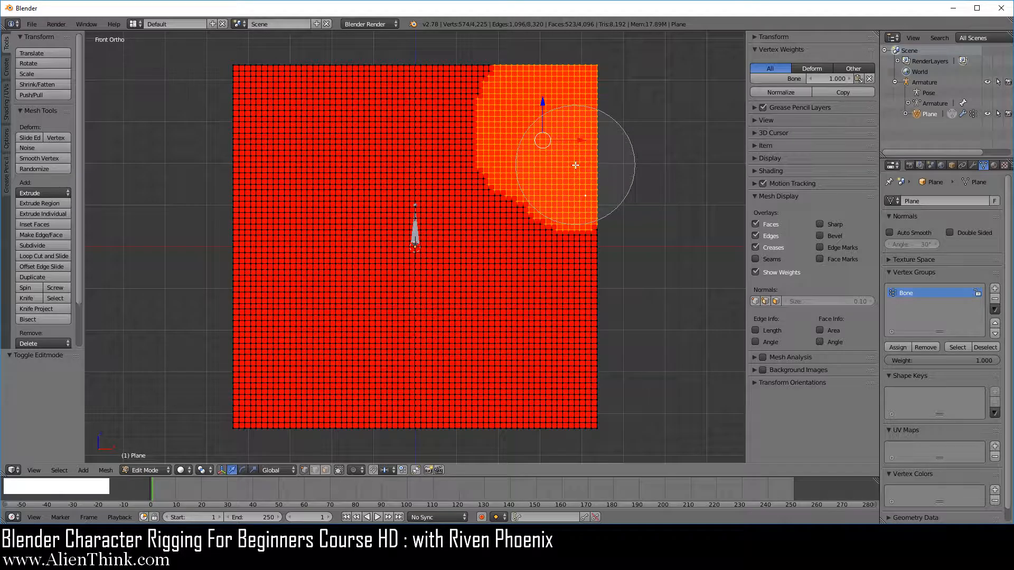
{"action": "right_click", "coordinate": [633, 149]}
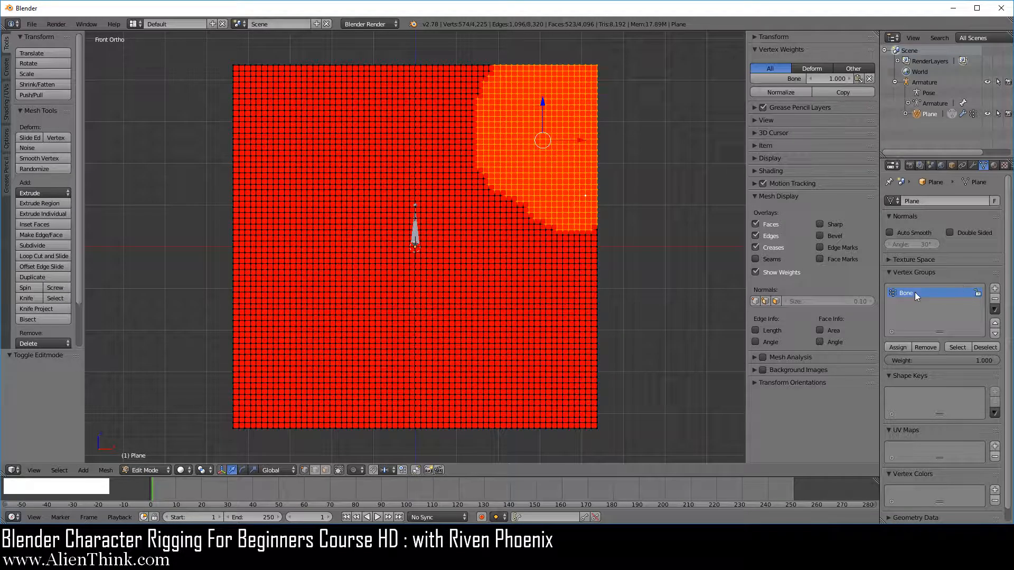
{"action": "left_click_drag", "start_coordinate": [989, 366], "coordinate": [949, 365]}
{"action": "left_click", "coordinate": [897, 348]}
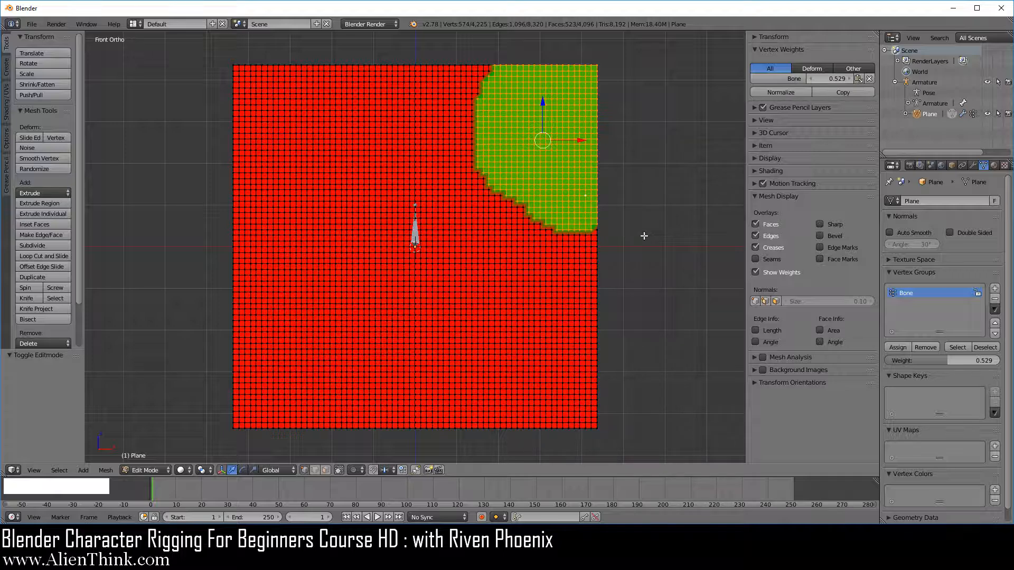
- Return the plane to Object Mode and parent it to the armature again with automatic weights
{"action": "key", "text": "Tab"}
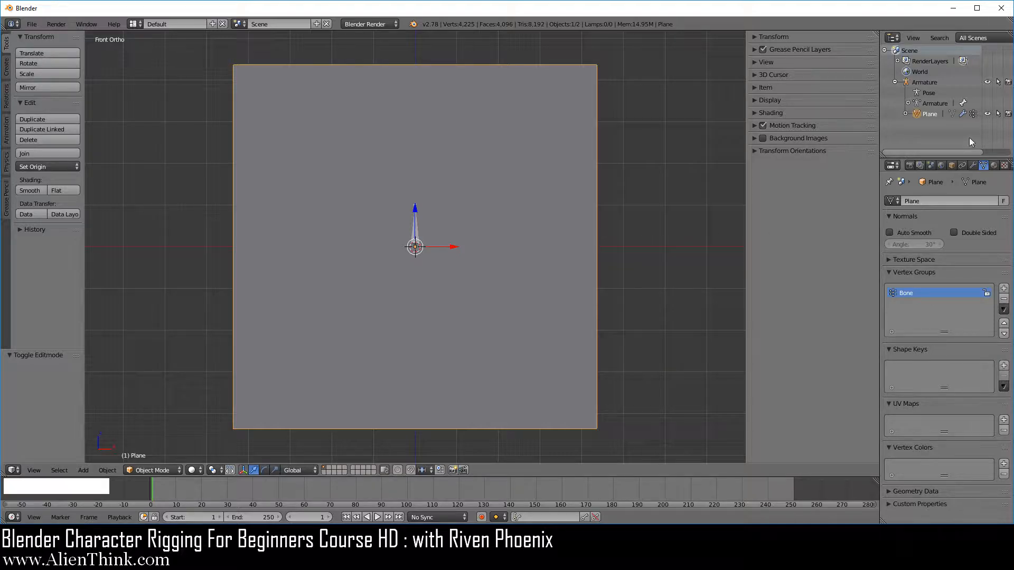
{"action": "left_click", "coordinate": [929, 115]}
{"action": "left_click", "coordinate": [933, 83], "text": "shift"}
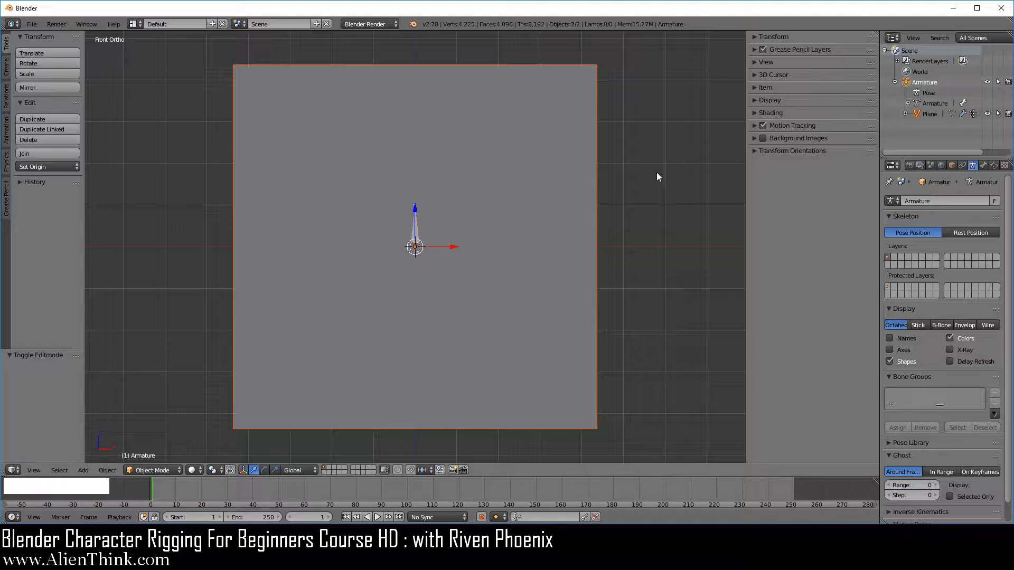
{"action": "key", "text": "ctrl+p"}
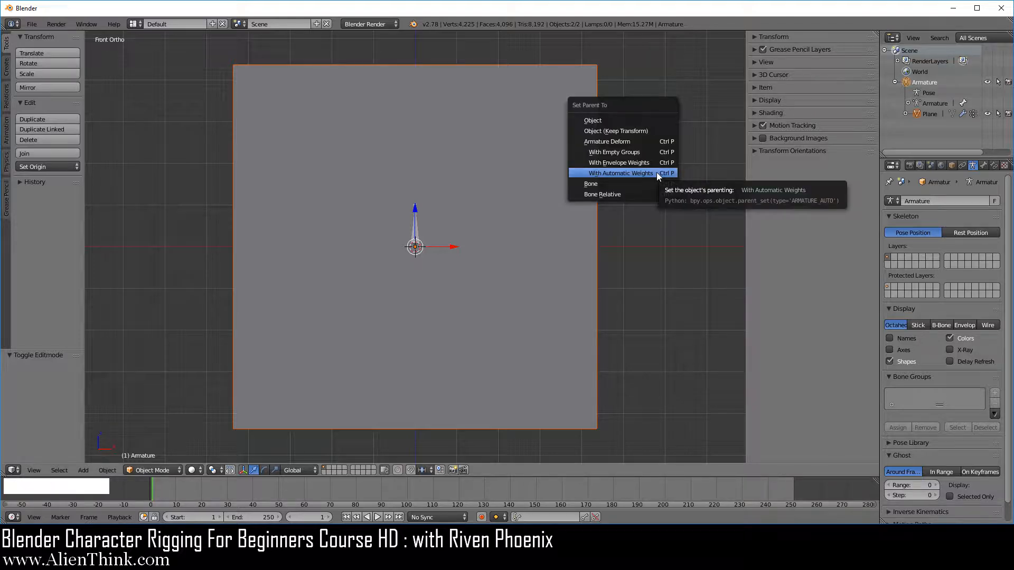
{"action": "left_click", "coordinate": [659, 176]}
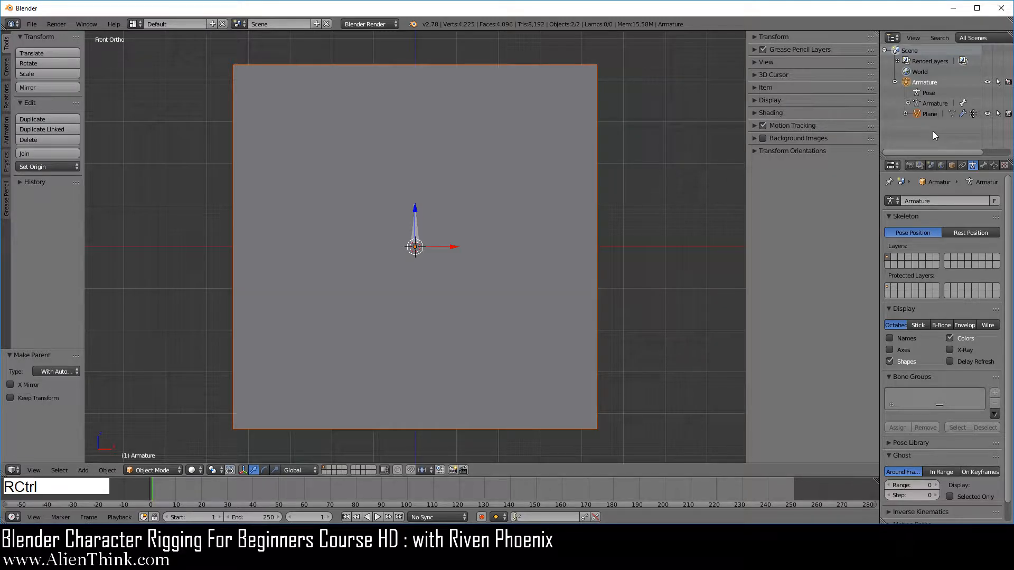
{"action": "key", "text": "ctrl+p"}
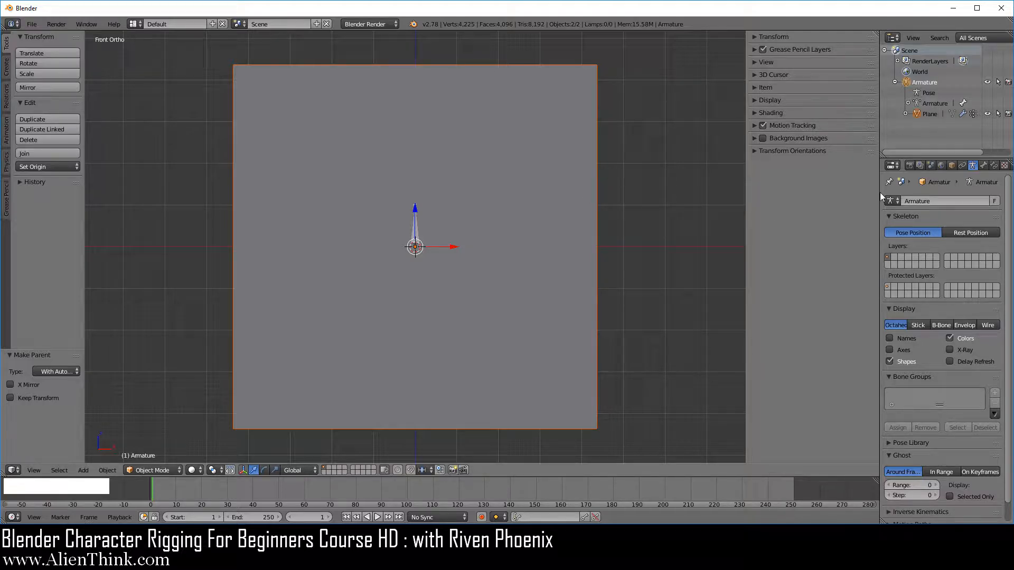
- Check the plane's regenerated weights in Edit Mode and deselect all its vertices
{"action": "left_click", "coordinate": [932, 114]}
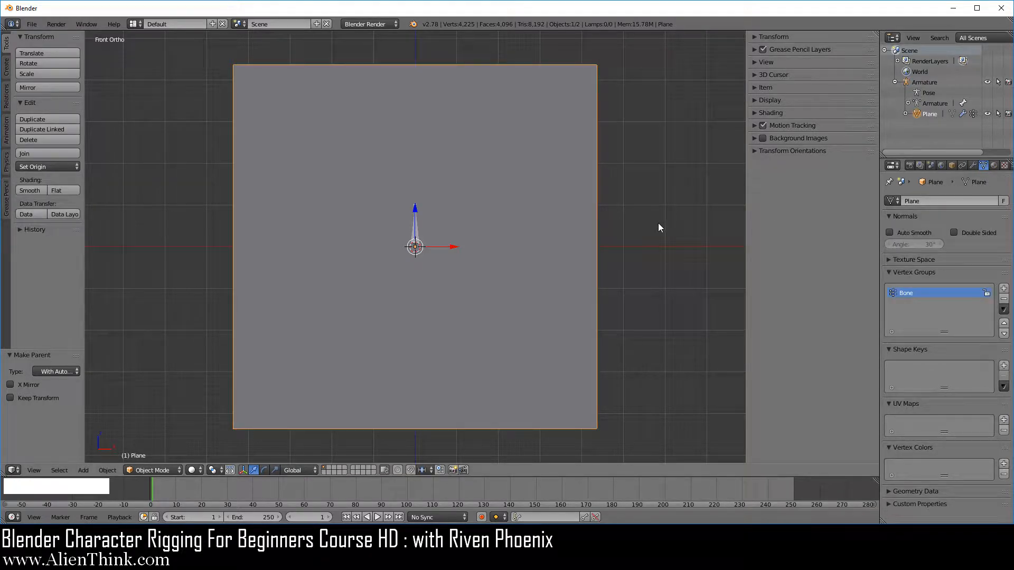
{"action": "key", "text": "Tab"}
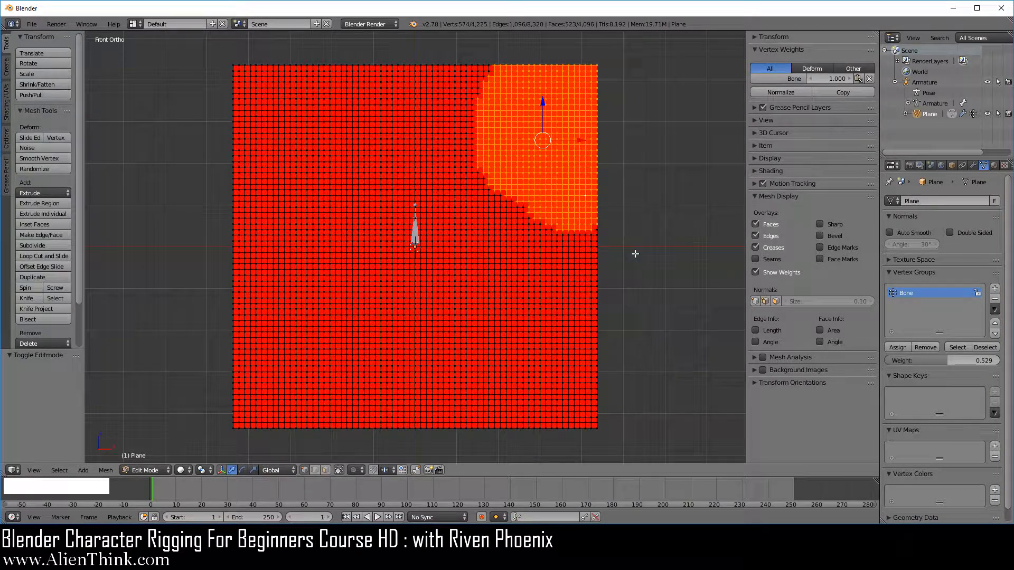
{"action": "key", "text": "a"}
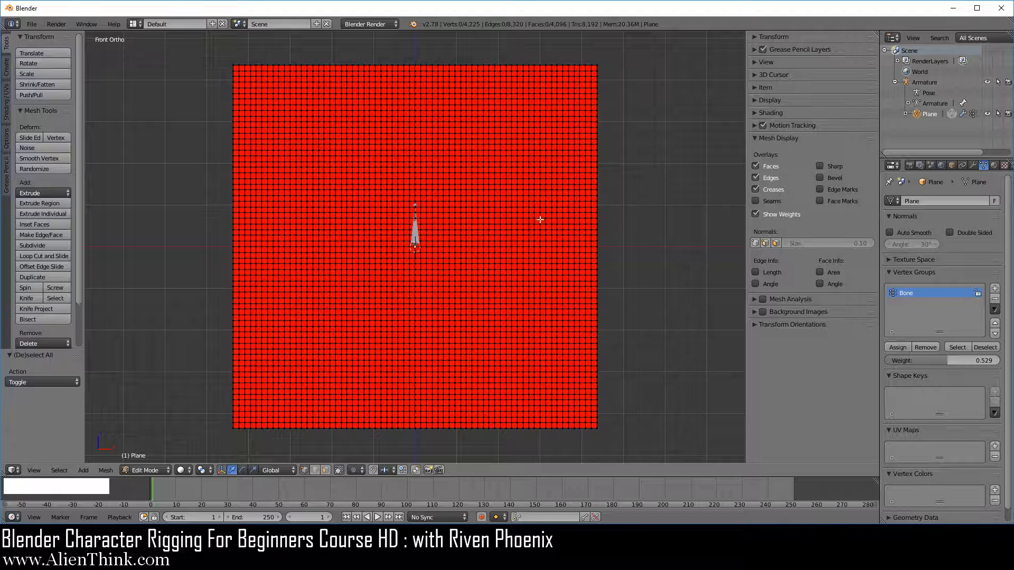
- In the armature's Edit Mode, duplicate the bone and place the copy about 2.76 units along positive X
{"action": "left_click", "coordinate": [933, 82]}
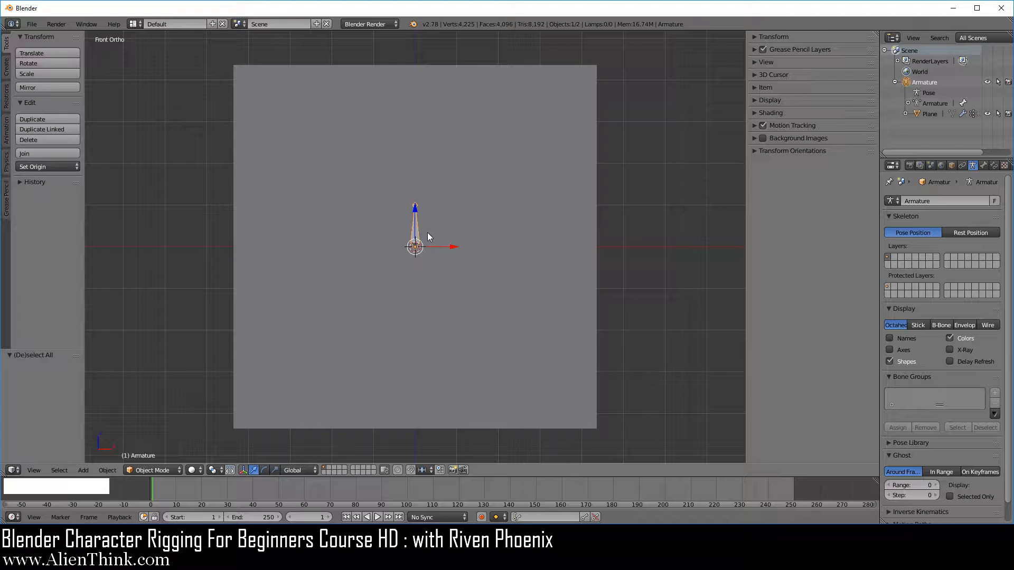
{"action": "key", "text": "Tab"}
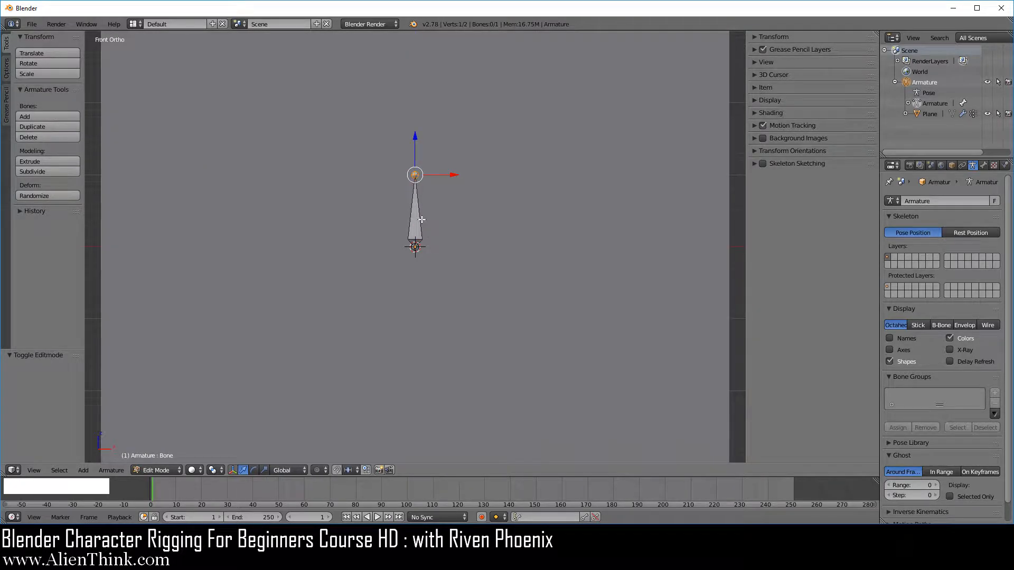
{"action": "right_click", "coordinate": [415, 216]}
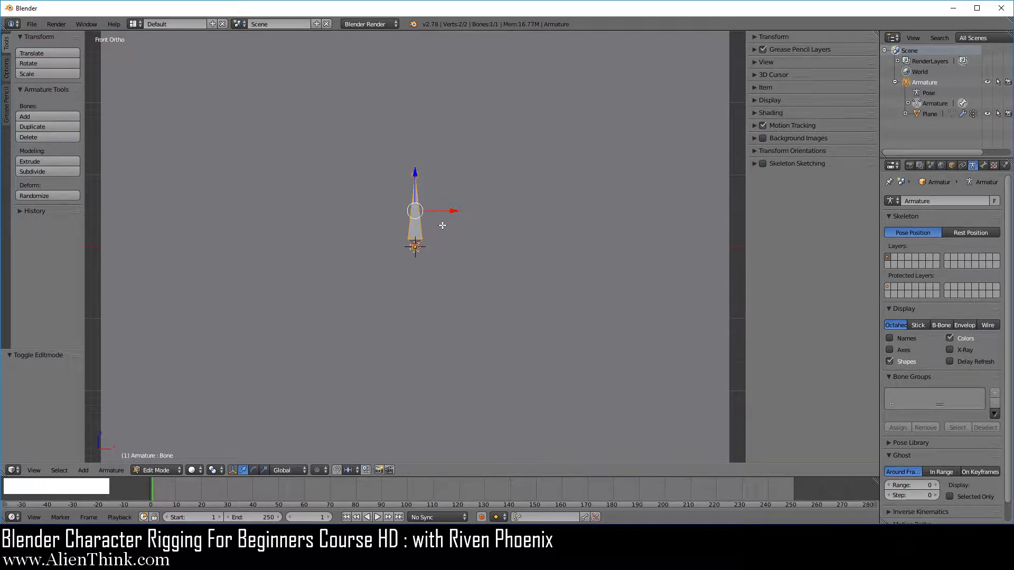
{"action": "key", "text": "shift+d"}
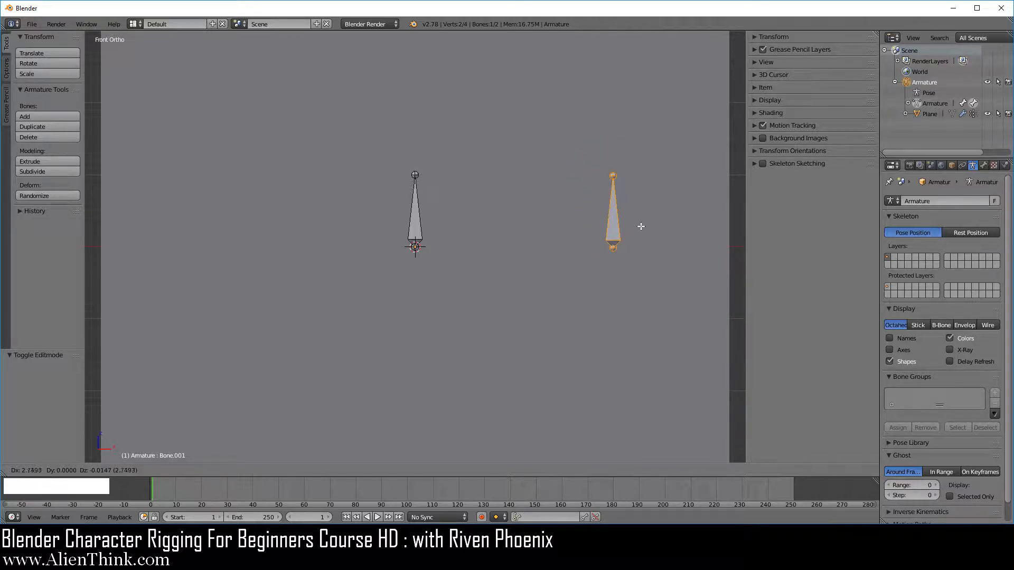
{"action": "left_click", "coordinate": [642, 227]}
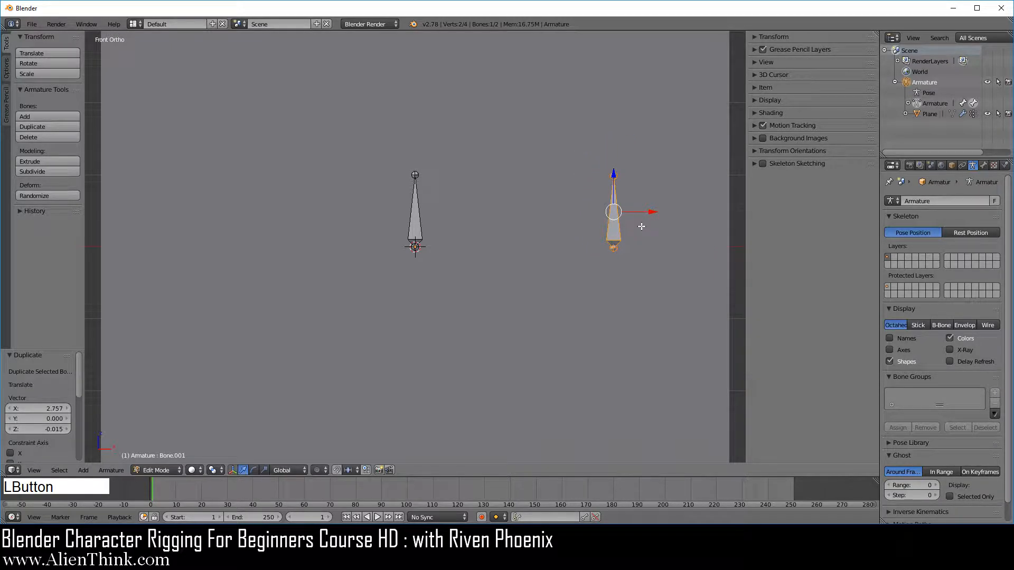
{"action": "scroll", "coordinate": [642, 227], "scroll_direction": "down", "scroll_amount": 3}
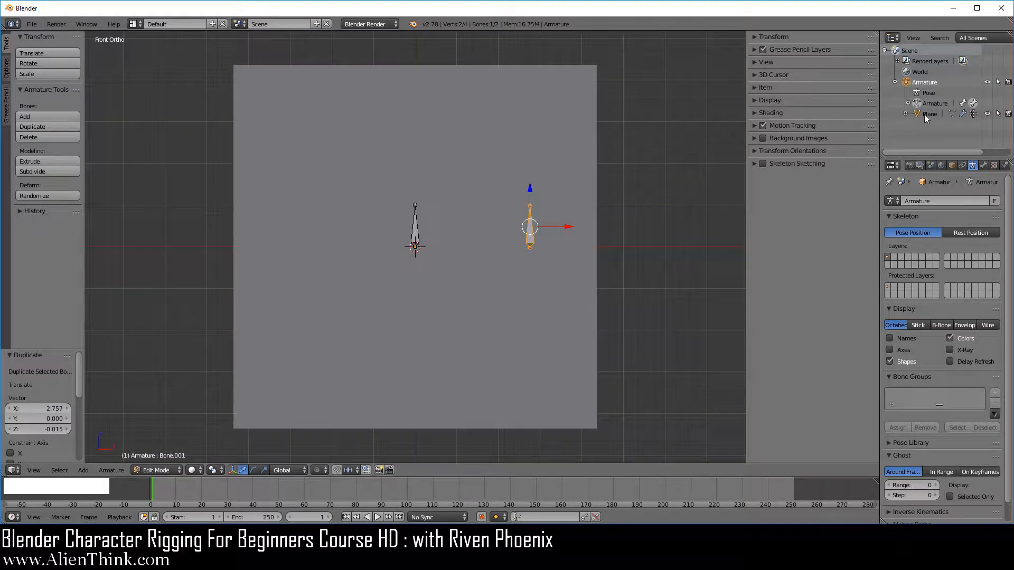
- Check the plane's weight display and vertex groups with the second bone present, and return to Object Mode
{"action": "left_click", "coordinate": [925, 114]}
{"action": "key", "text": "Tab"}
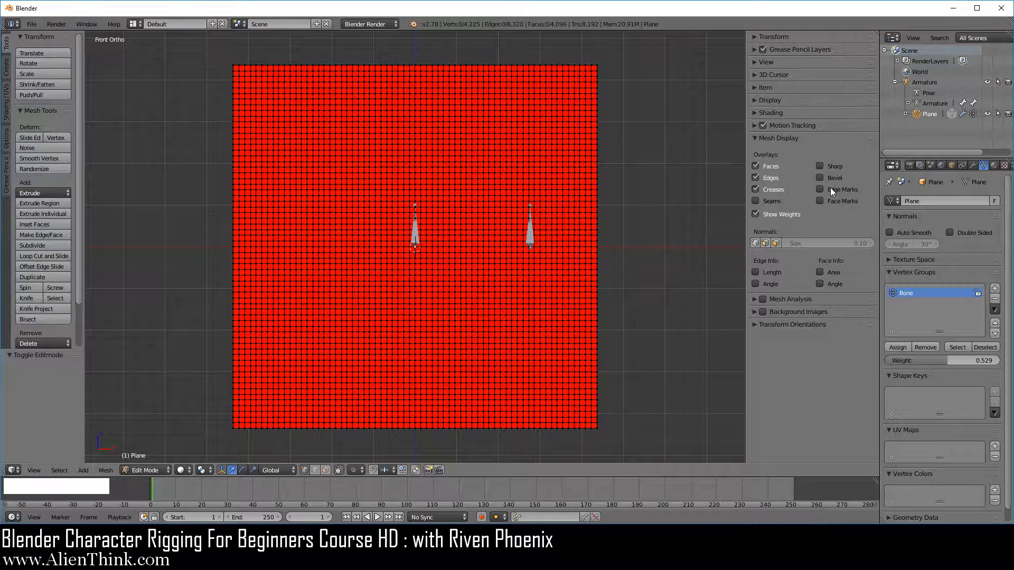
{"action": "key", "text": "Tab"}
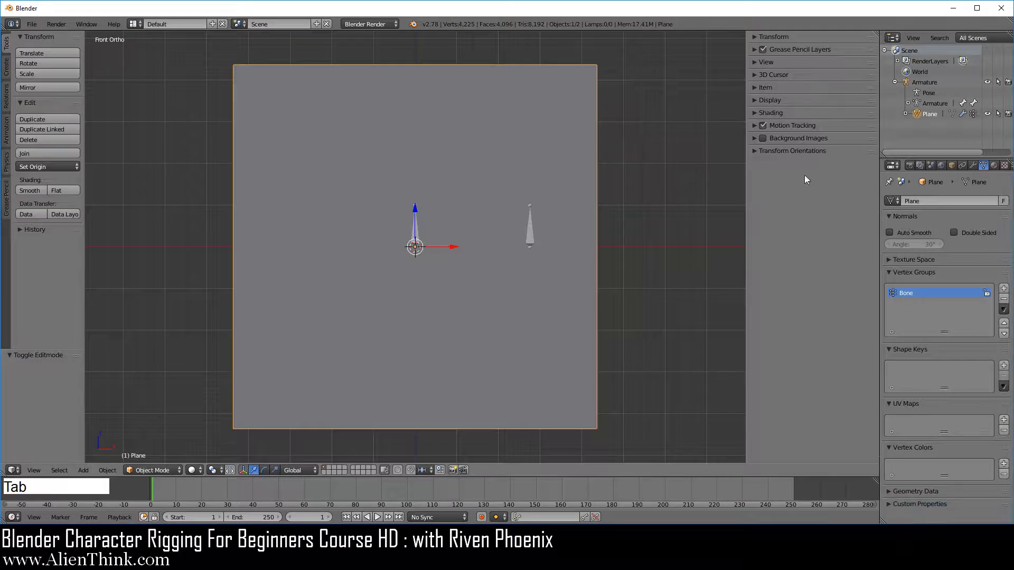
- Select the armature and display its bone names in the viewport
{"action": "left_click", "coordinate": [934, 83]}
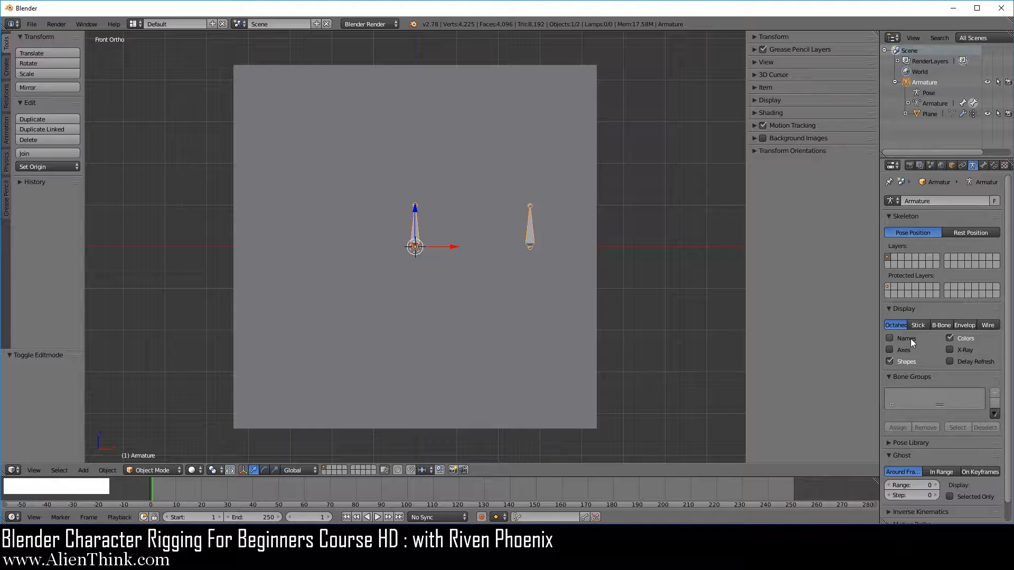
{"action": "left_click", "coordinate": [889, 338]}
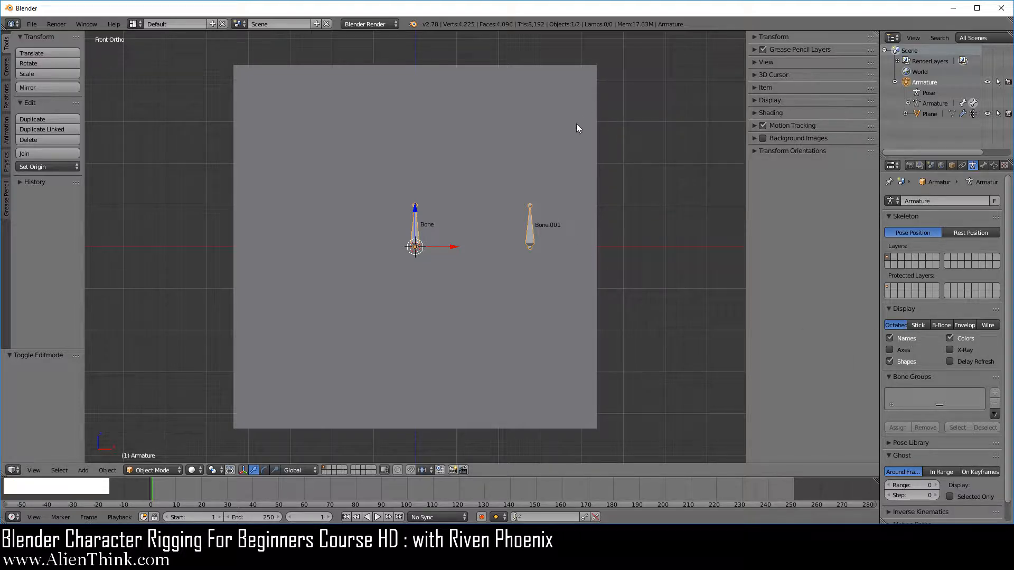
- Select the plane and then the armature, and parent them with automatic weights to include the second bone
{"action": "left_click", "coordinate": [937, 113]}
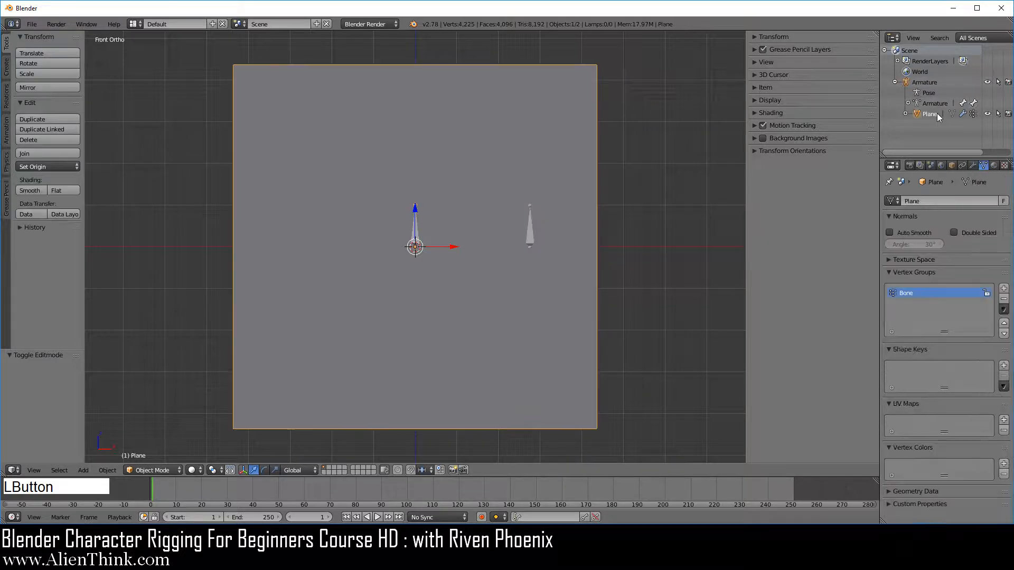
{"action": "left_click", "coordinate": [926, 83], "text": "shift"}
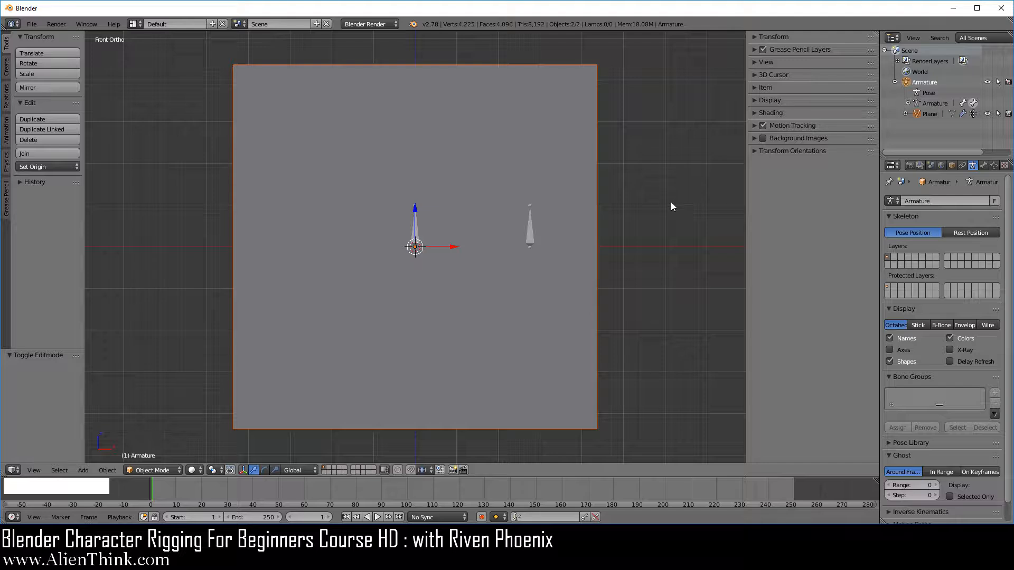
{"action": "key", "text": "ctrl+p"}
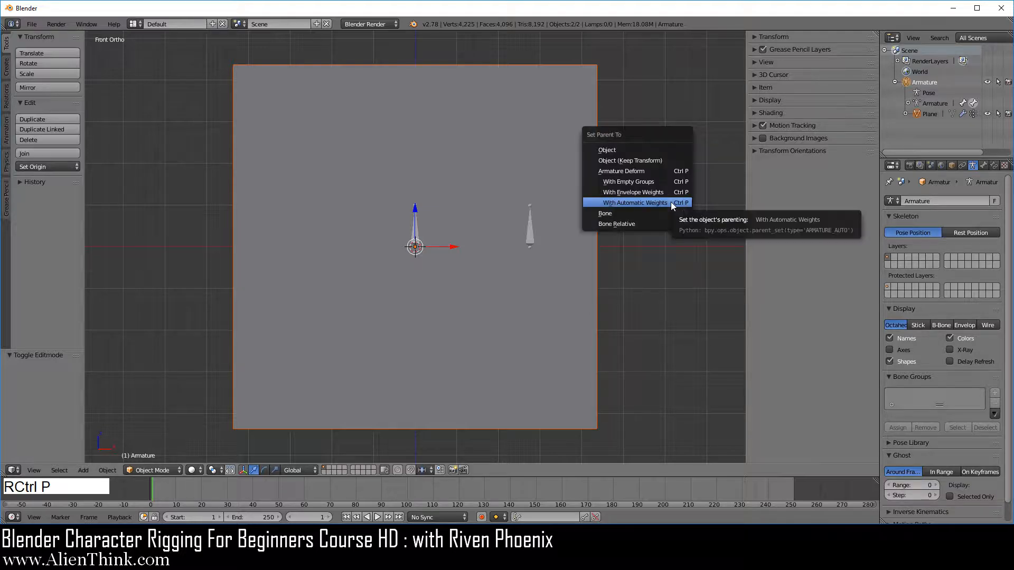
{"action": "left_click", "coordinate": [671, 202]}
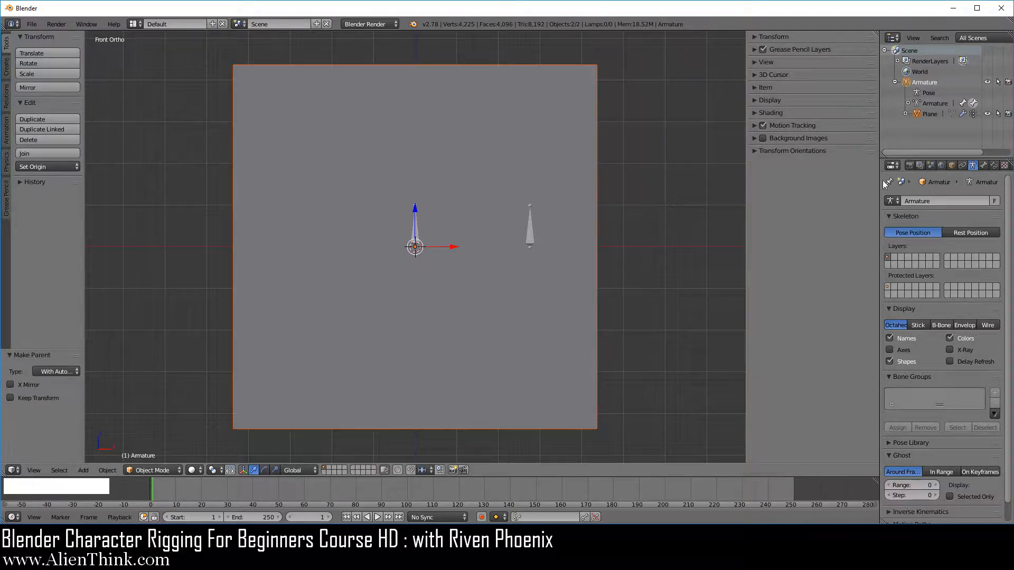
- In the plane's Edit Mode, compare the weight distributions of the Bone and Bone.001 vertex groups
{"action": "left_click", "coordinate": [933, 112]}
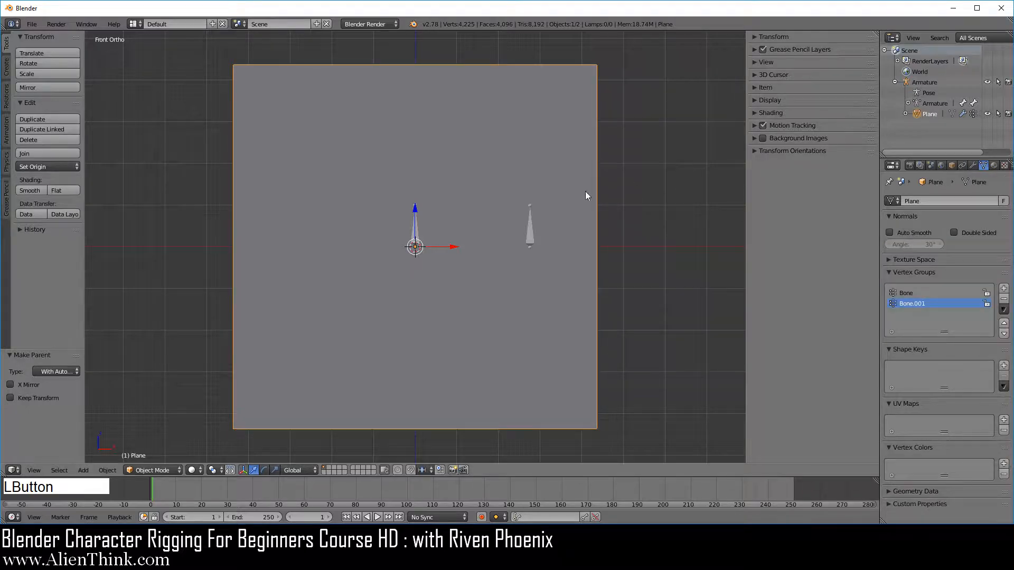
{"action": "key", "text": "Tab"}
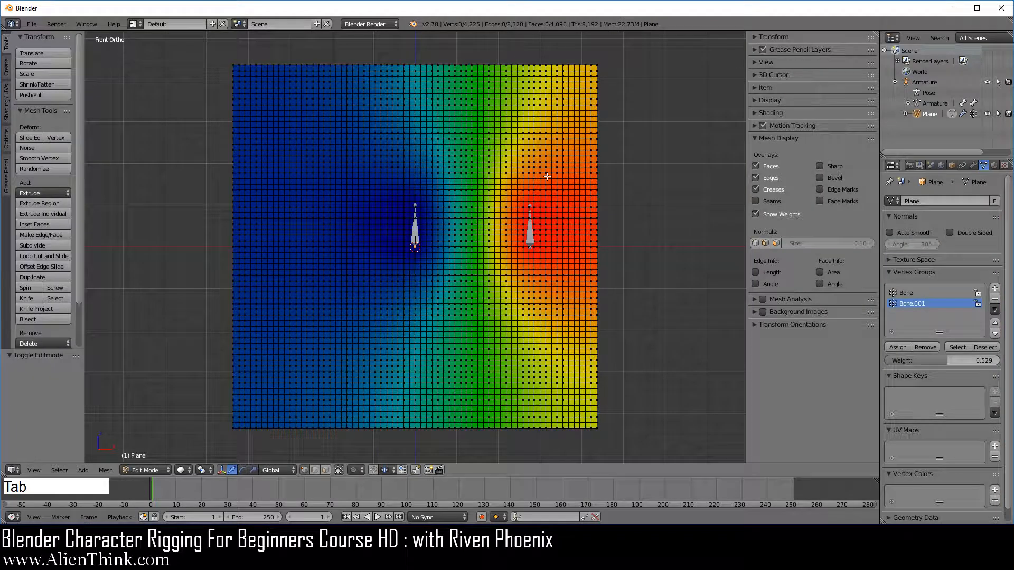
{"action": "left_click", "coordinate": [923, 293]}
{"action": "left_click", "coordinate": [915, 300]}
{"action": "left_click", "coordinate": [915, 295]}
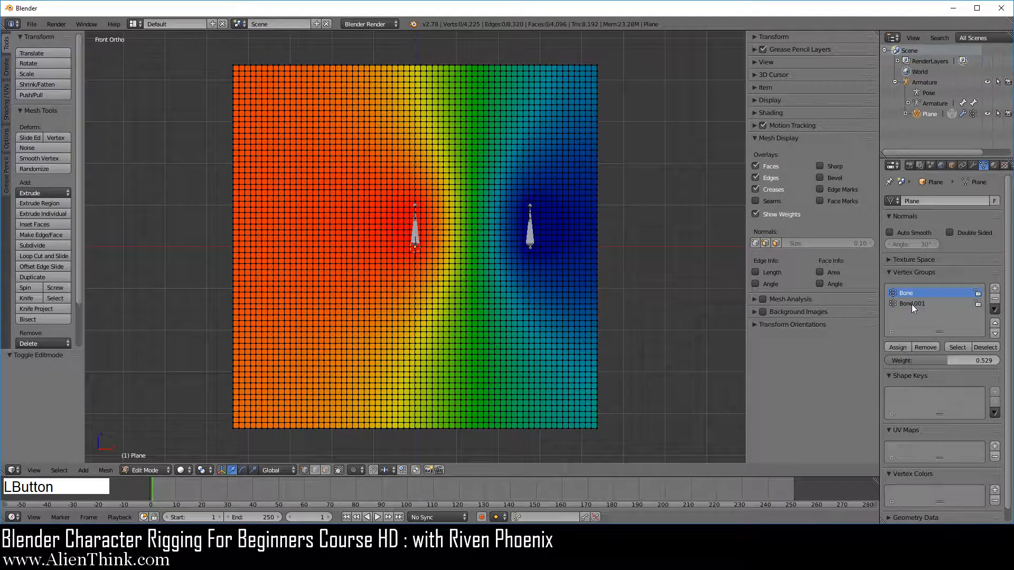
{"action": "left_click", "coordinate": [912, 304]}
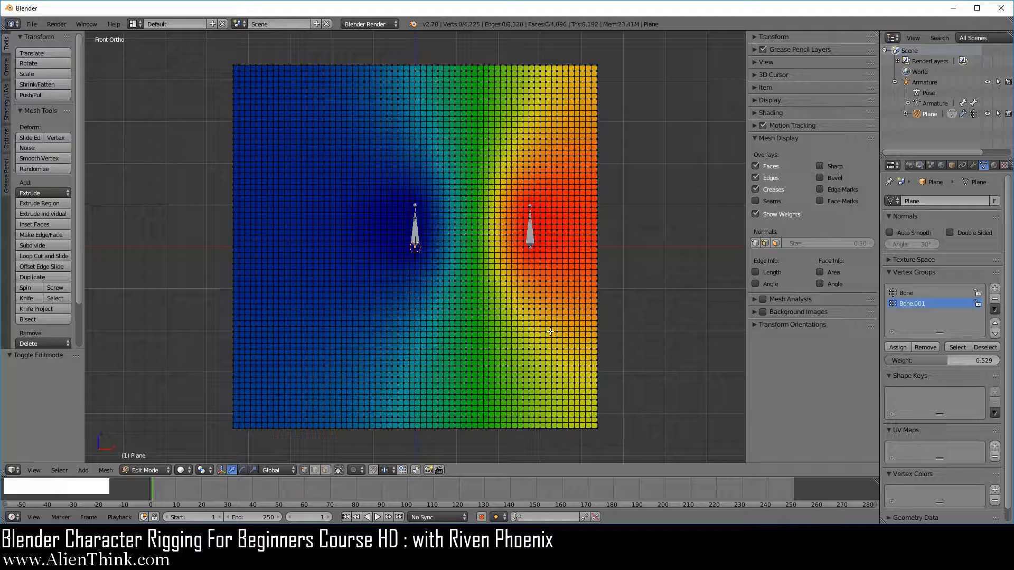
- In the armature's Edit Mode, scale up Bone.001 by a factor of about 6.75
{"action": "scroll", "coordinate": [550, 331], "scroll_direction": "up", "scroll_amount": 3}
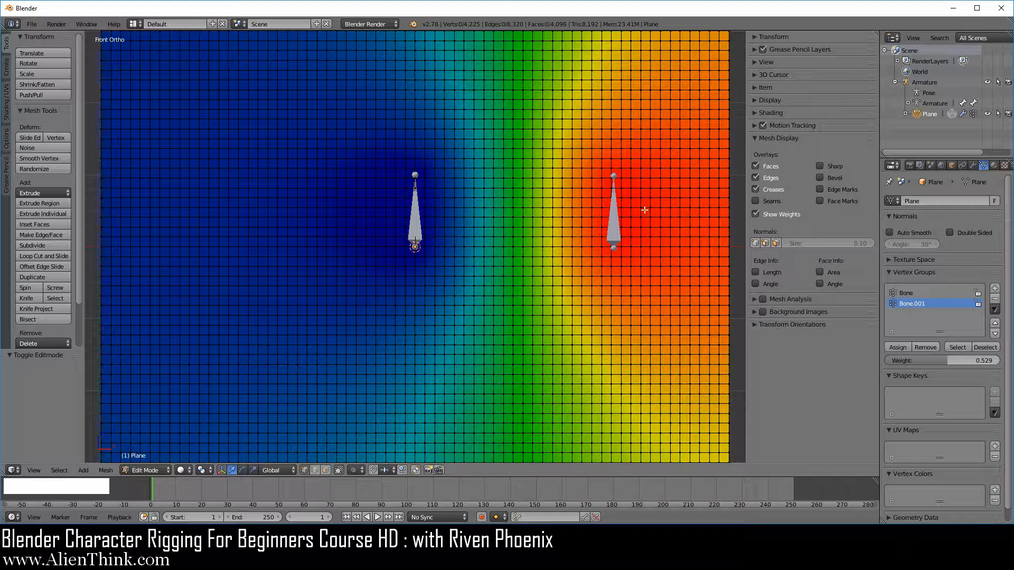
{"action": "scroll", "coordinate": [598, 297], "scroll_direction": "down", "scroll_amount": 4}
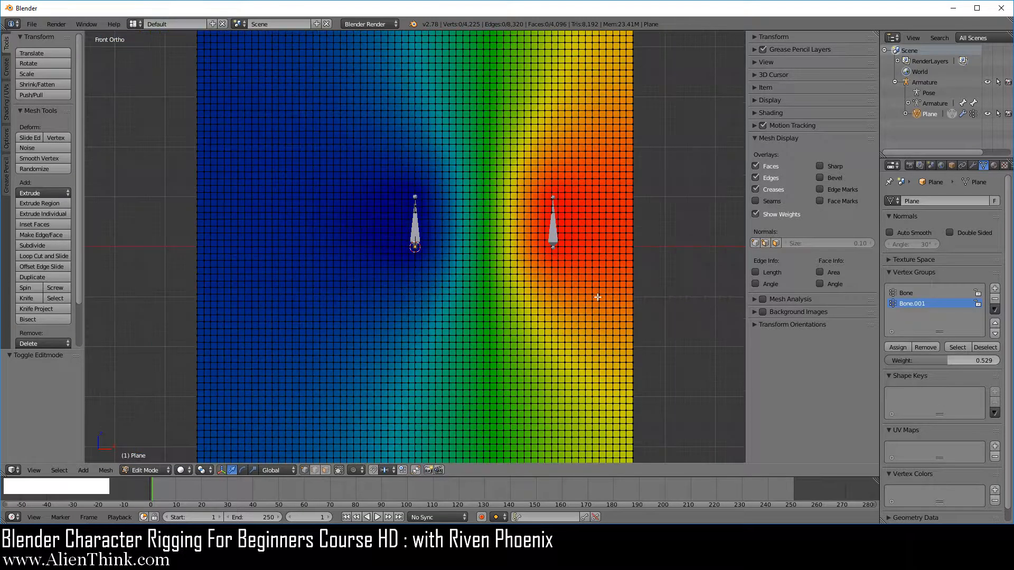
{"action": "scroll", "coordinate": [572, 198], "scroll_direction": "up", "scroll_amount": 1}
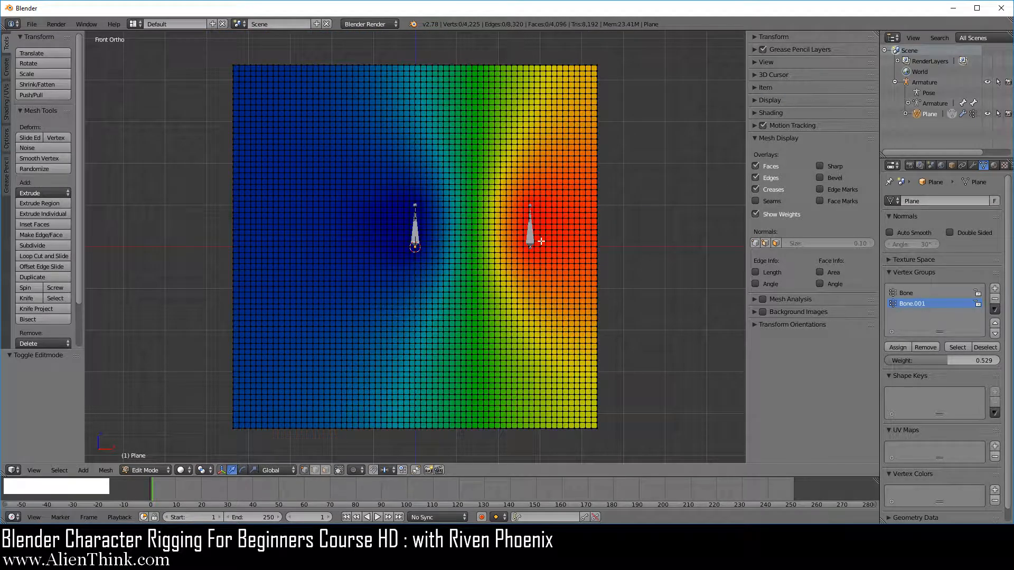
{"action": "left_click", "coordinate": [925, 82]}
{"action": "key", "text": "Tab"}
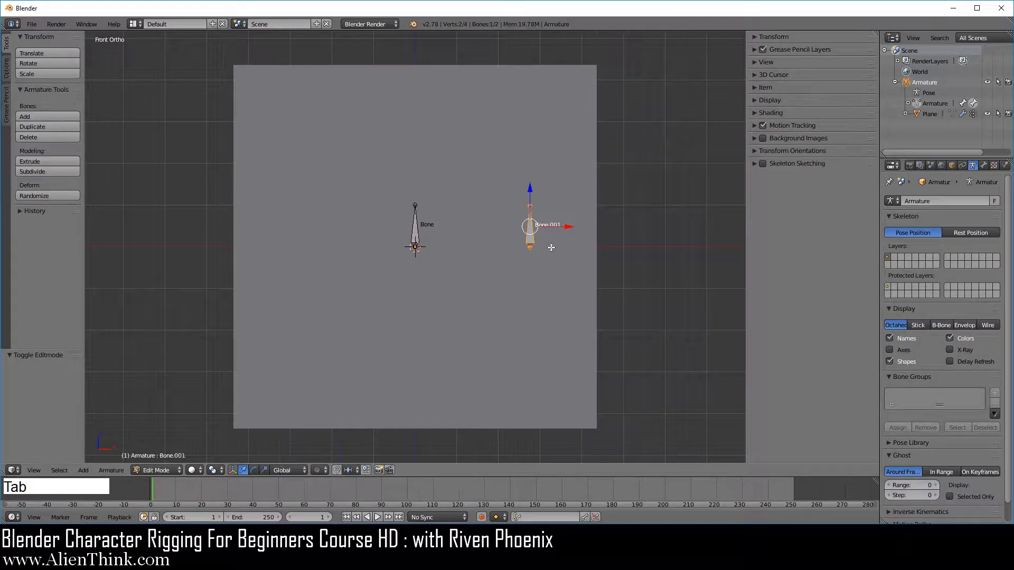
{"action": "right_click", "coordinate": [531, 226]}
{"action": "key", "text": "s"}
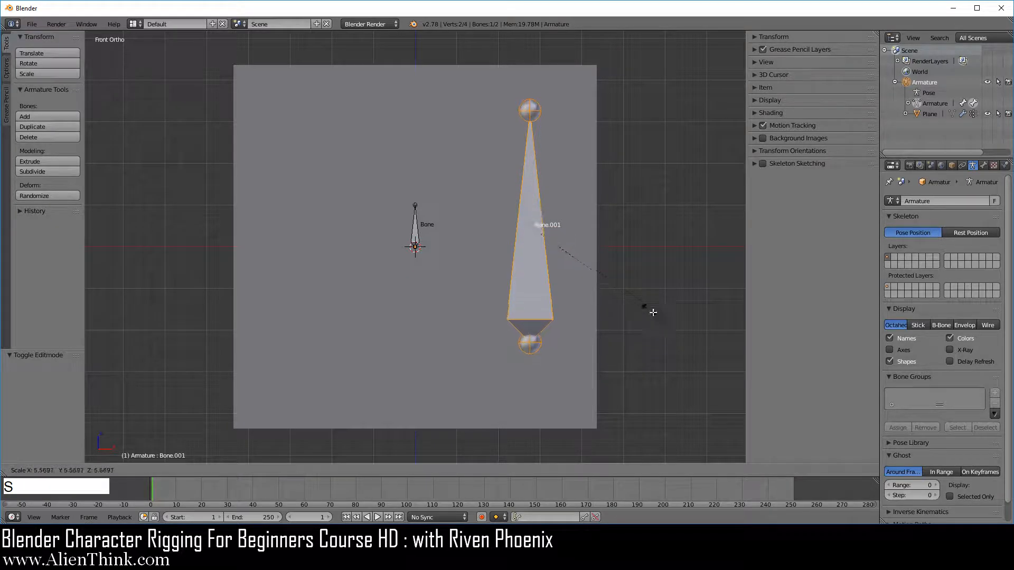
{"action": "left_click", "coordinate": [674, 324]}
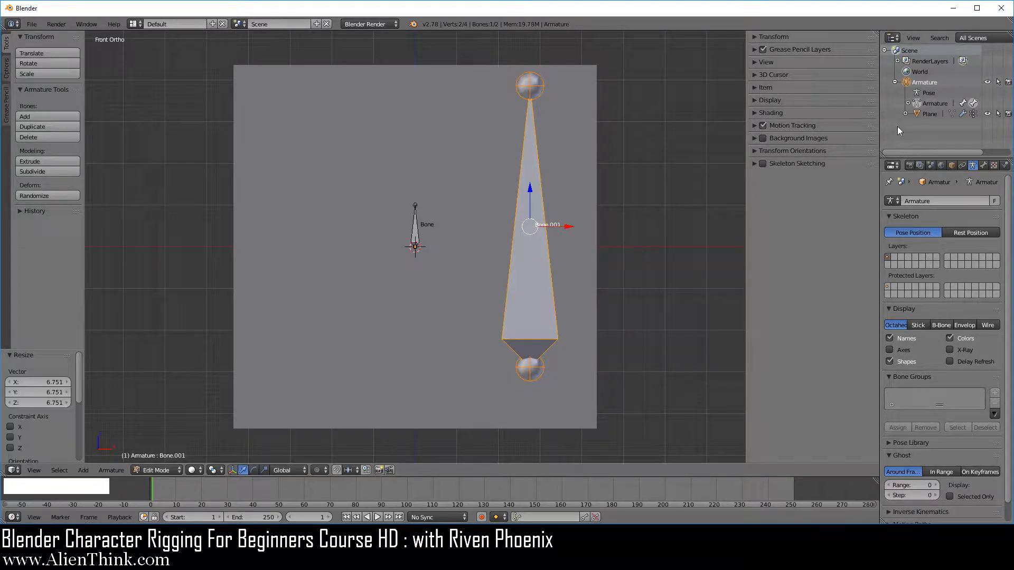
- Select the plane and then the armature, and parent them again with automatic weights using the enlarged Bone.001
{"action": "left_click", "coordinate": [929, 114]}
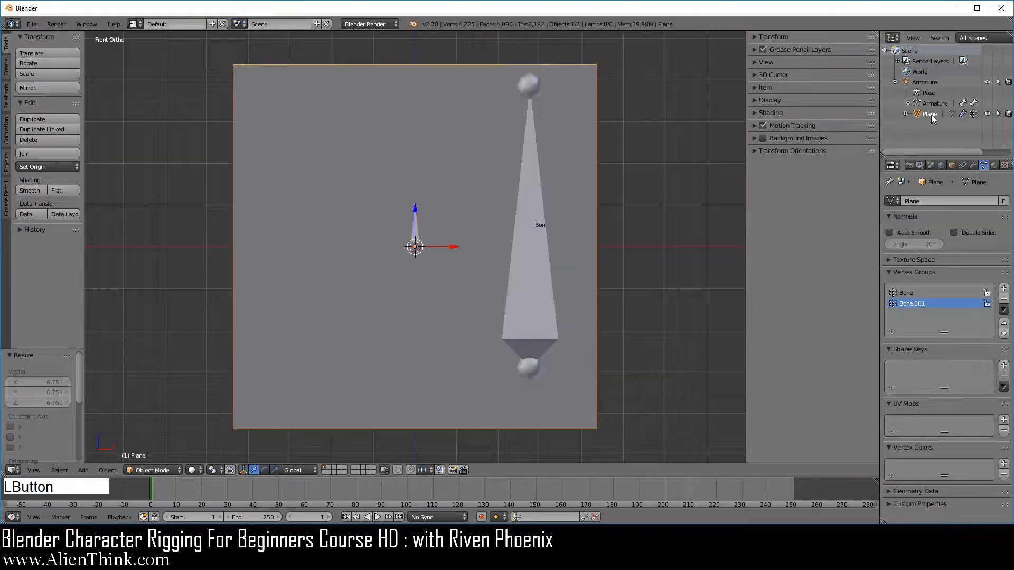
{"action": "left_click", "coordinate": [927, 84], "text": "shift"}
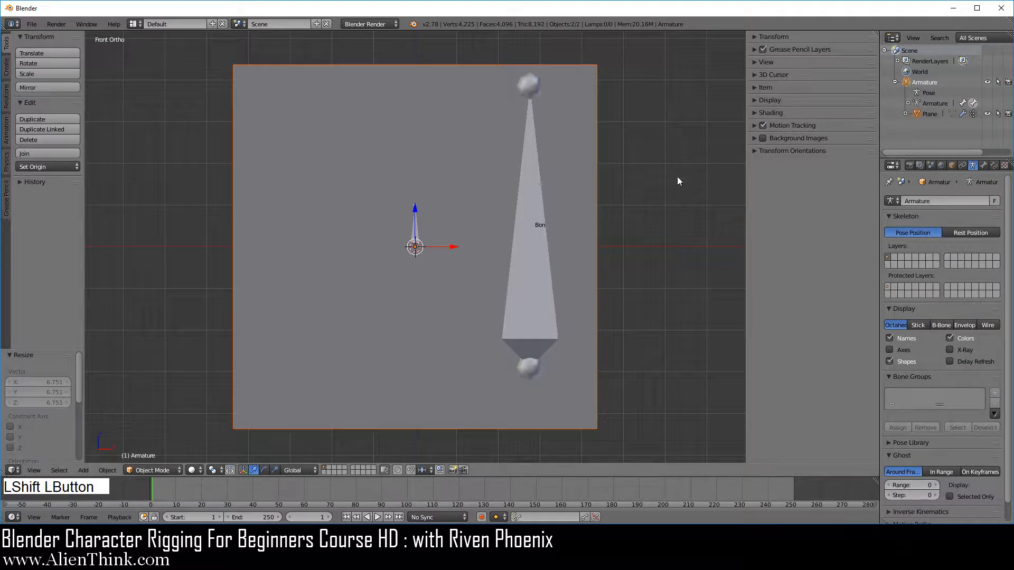
{"action": "key", "text": "ctrl+p"}
{"action": "left_click", "coordinate": [651, 209]}
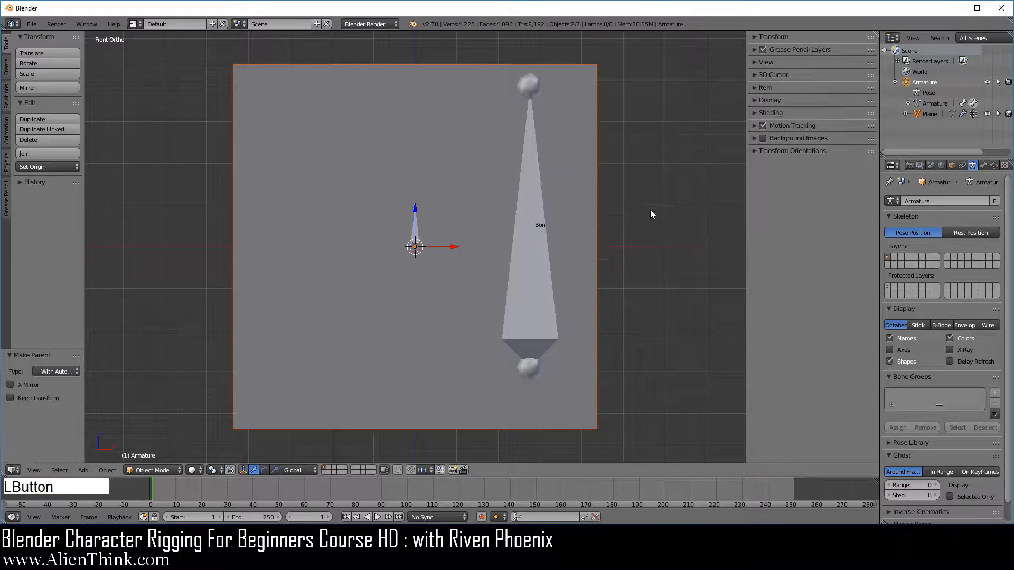
- In the plane's Edit Mode, display the weight distribution of the Bone vertex group
{"action": "left_click", "coordinate": [929, 111]}
{"action": "key", "text": "Tab"}
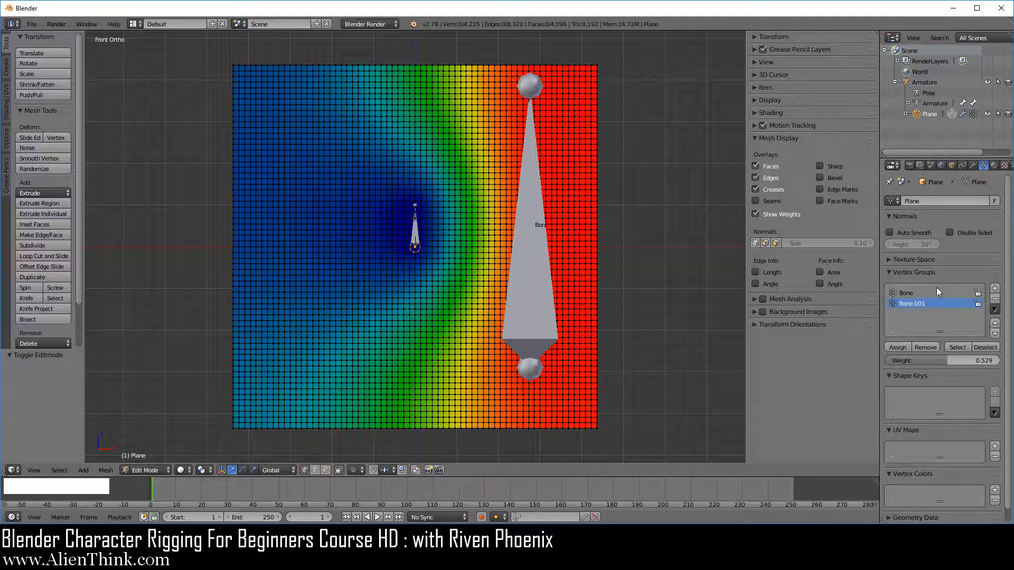
{"action": "left_click", "coordinate": [912, 294]}
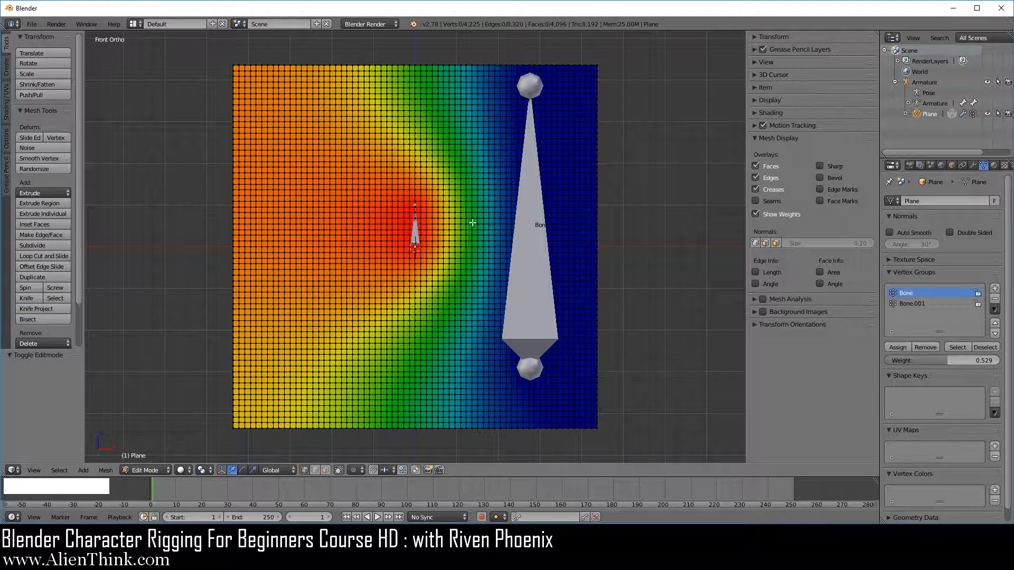
- Select two neighbouring vertices just beside the small bone in turn and check their vertex weights
{"action": "scroll", "coordinate": [416, 247], "scroll_direction": "up", "scroll_amount": 1}
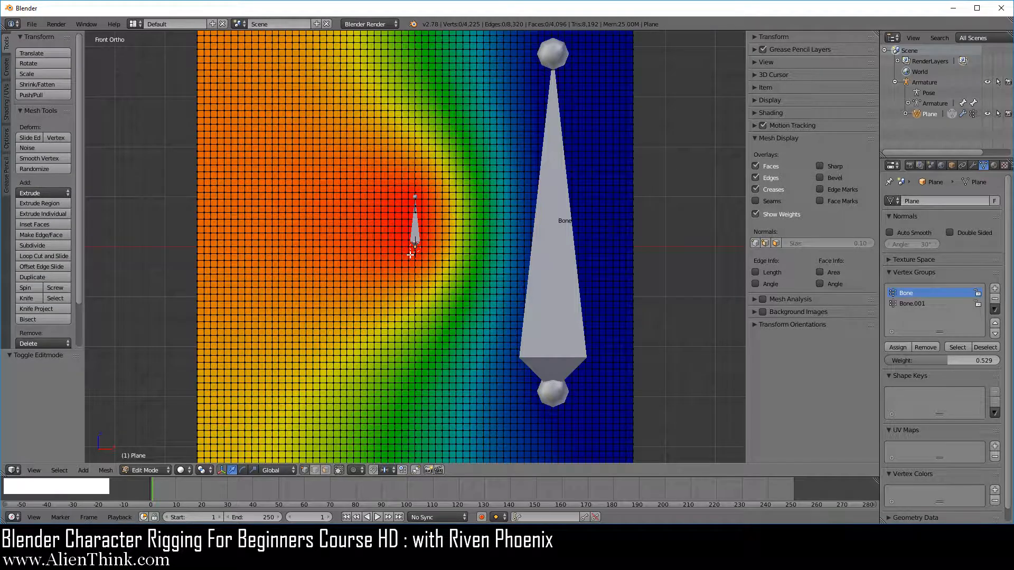
{"action": "scroll", "coordinate": [498, 259], "scroll_direction": "up", "scroll_amount": 2}
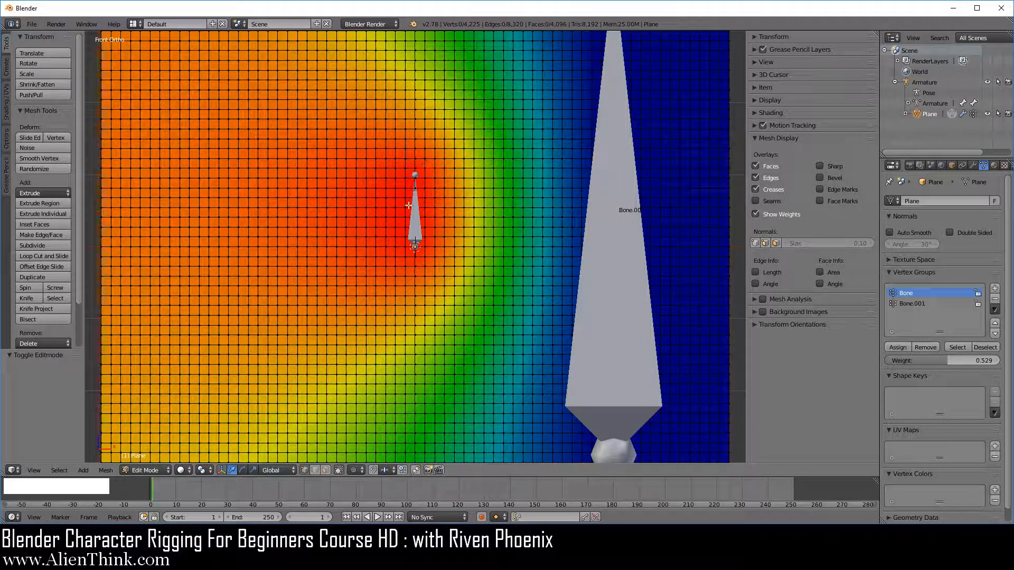
{"action": "right_click", "coordinate": [426, 209]}
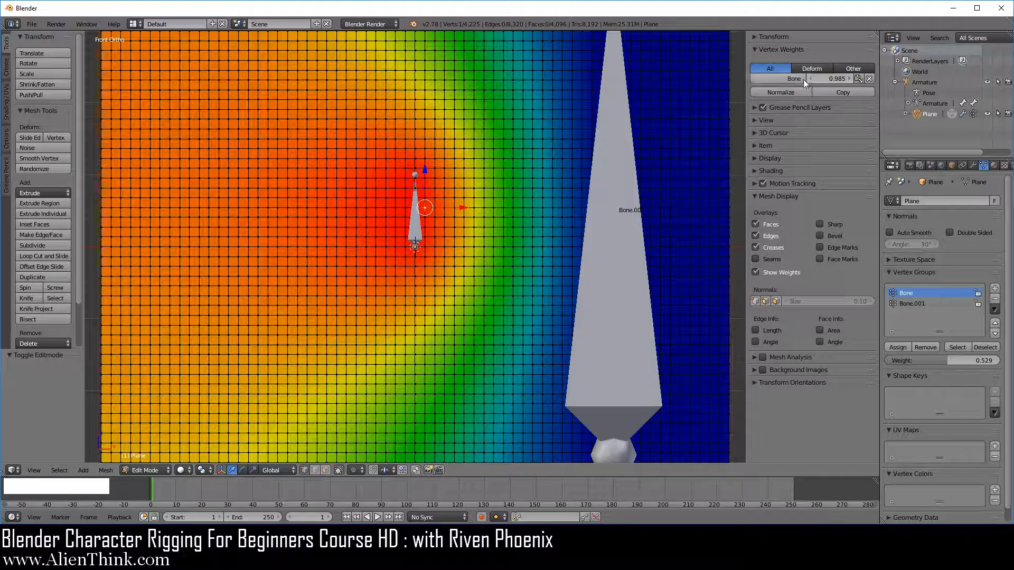
{"action": "right_click", "coordinate": [434, 209]}
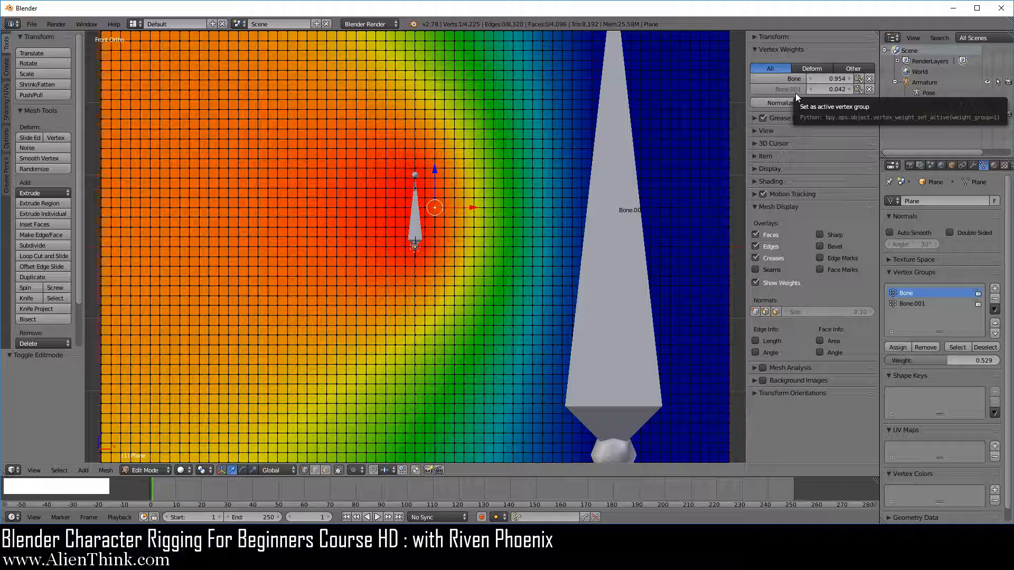
- Select the armature and set its bone display to Stick
{"action": "scroll", "coordinate": [679, 246], "scroll_direction": "up", "scroll_amount": 3}
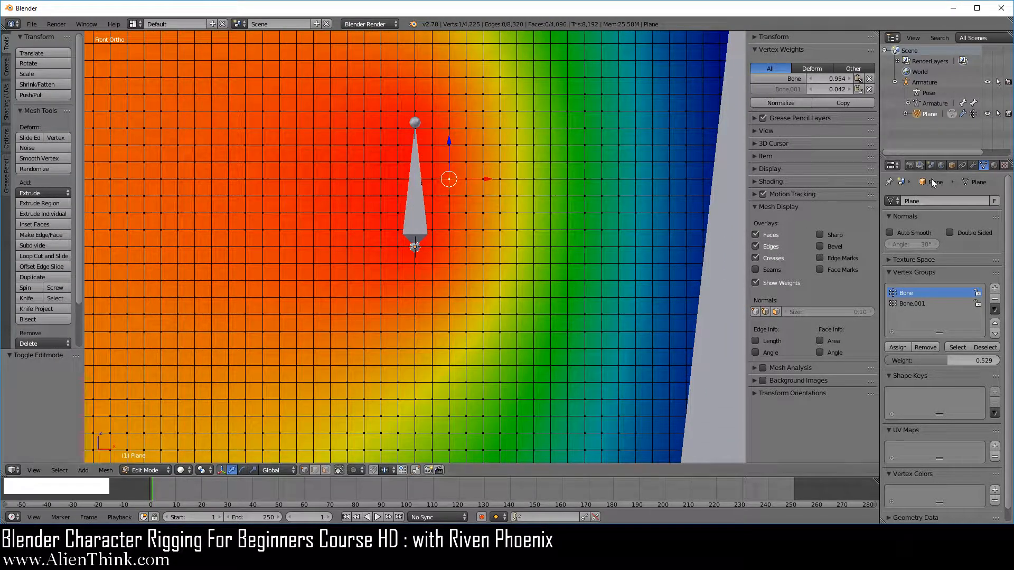
{"action": "left_click", "coordinate": [920, 83]}
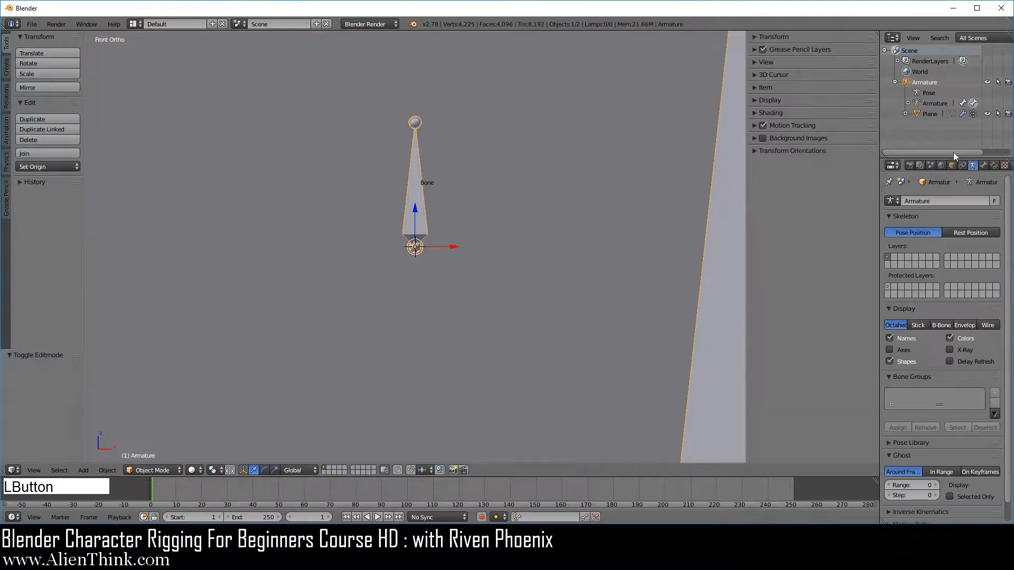
{"action": "left_click", "coordinate": [918, 325]}
- Return to the plane's Edit Mode and check the weights of a vertex close to the small bone
{"action": "left_click", "coordinate": [927, 115]}
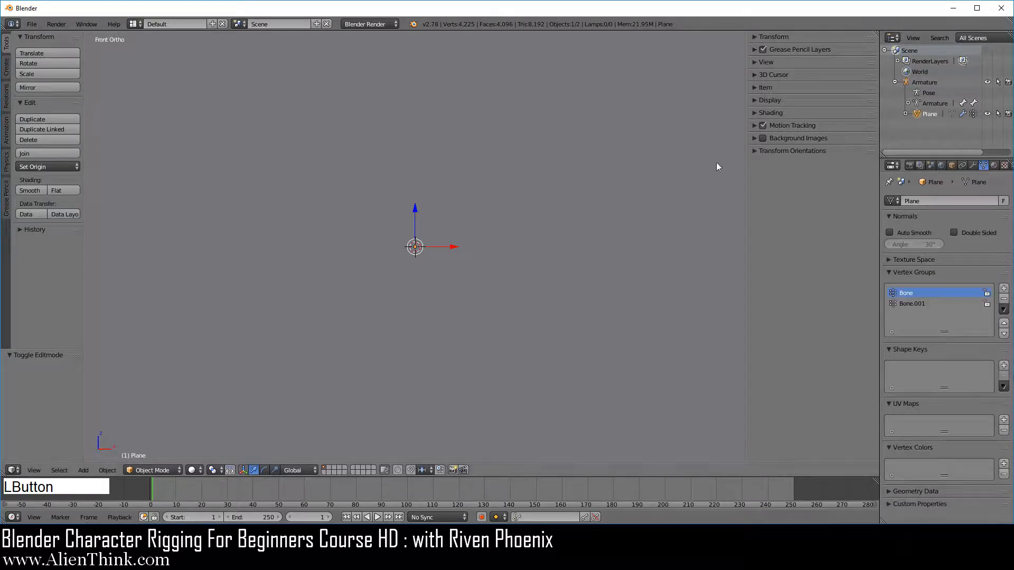
{"action": "key", "text": "Tab"}
{"action": "scroll", "coordinate": [531, 266], "scroll_direction": "down", "scroll_amount": 4}
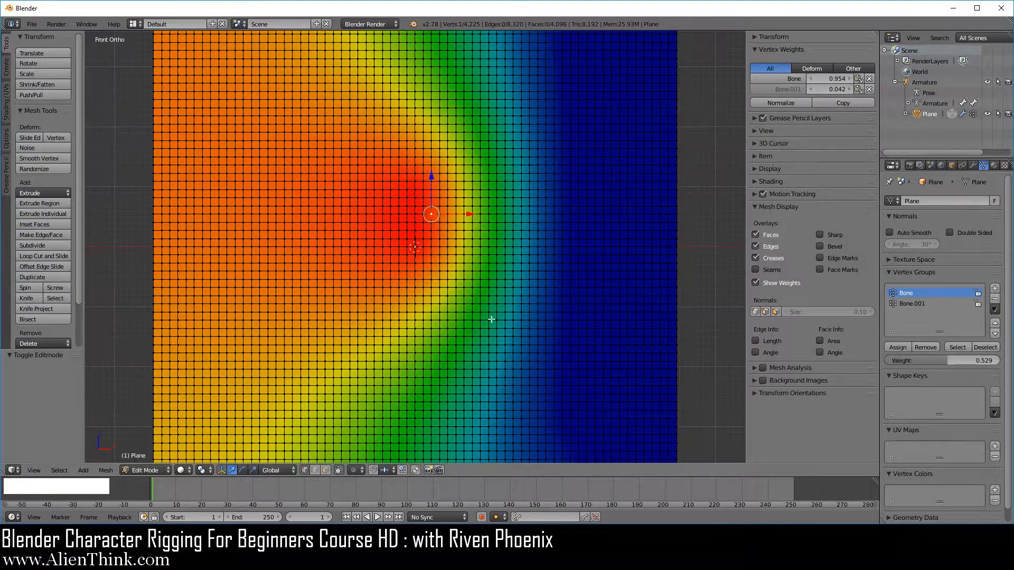
{"action": "middle_click_drag", "start_coordinate": [517, 255], "coordinate": [457, 287]}
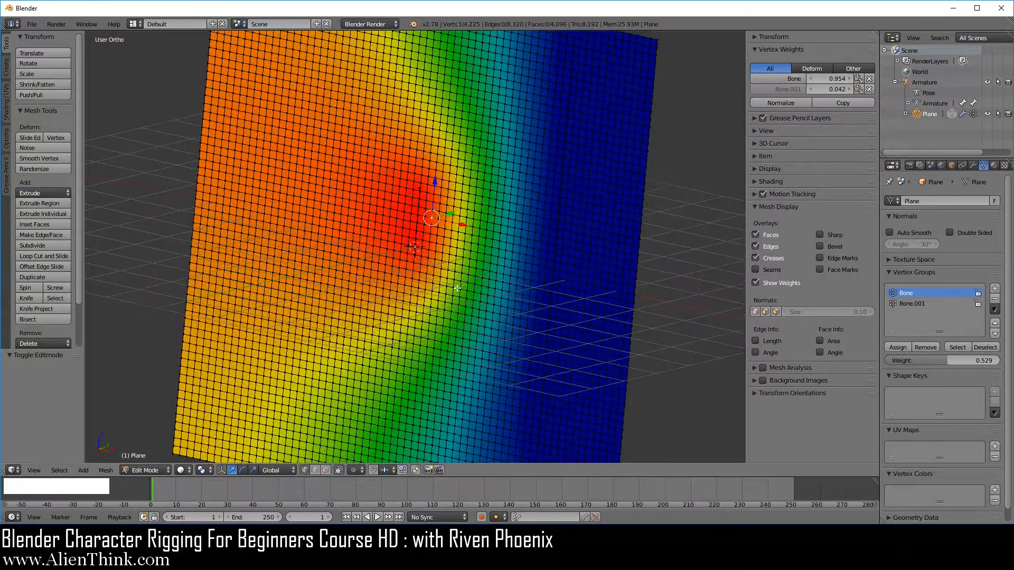
{"action": "scroll", "coordinate": [426, 211], "scroll_direction": "up", "scroll_amount": 3}
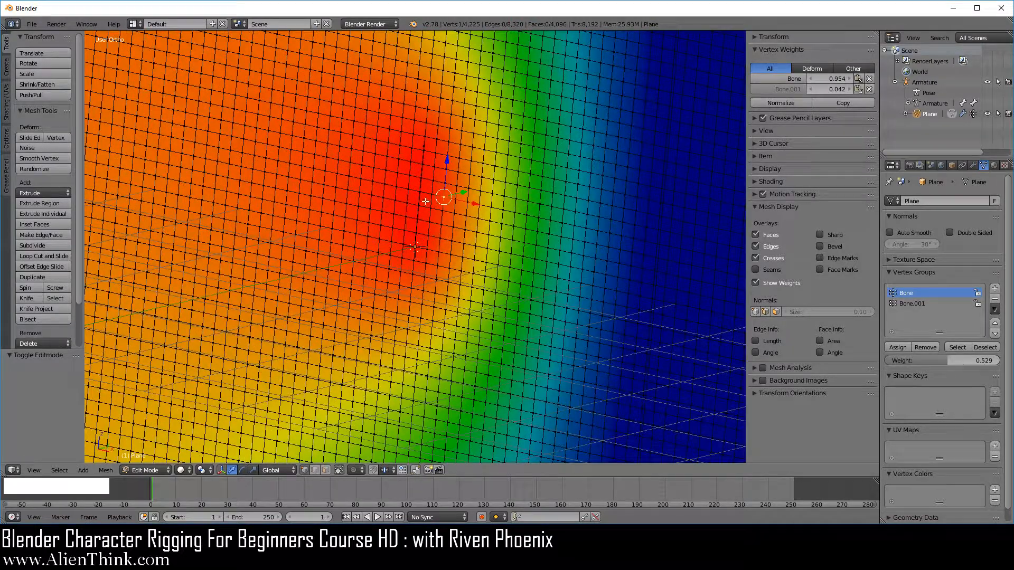
{"action": "scroll", "coordinate": [420, 207], "scroll_direction": "up", "scroll_amount": 4}
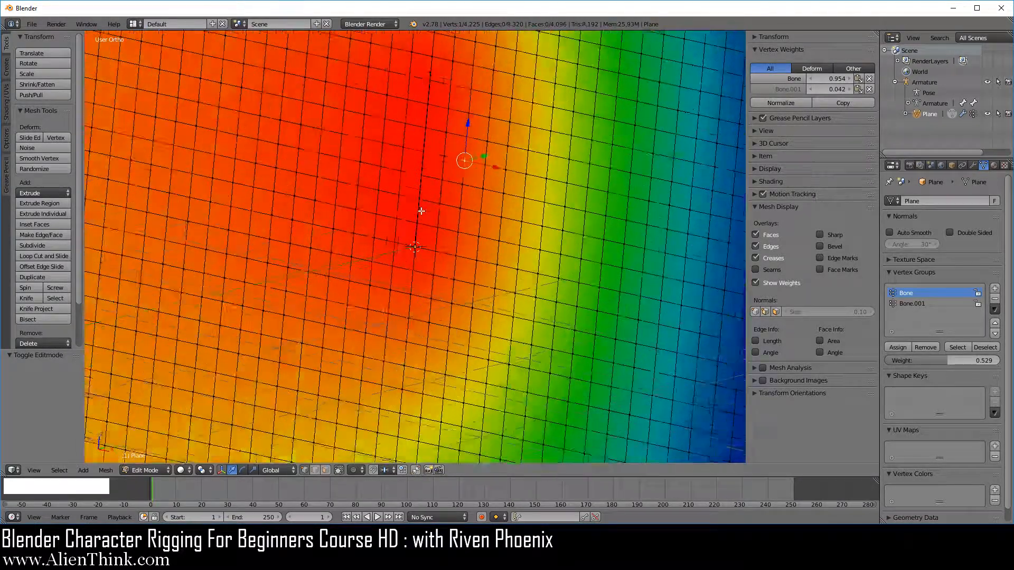
{"action": "right_click", "coordinate": [448, 137]}
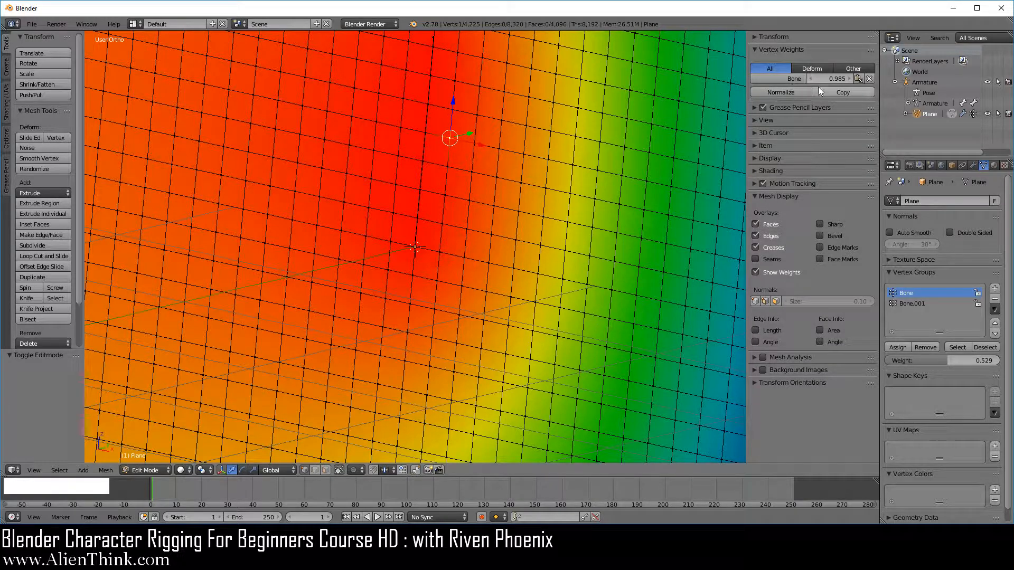
- Select successive vertices along the small bone and past its tip, checking their Bone and Bone.001 weights
{"action": "scroll", "coordinate": [445, 190], "scroll_direction": "down", "scroll_amount": 3}
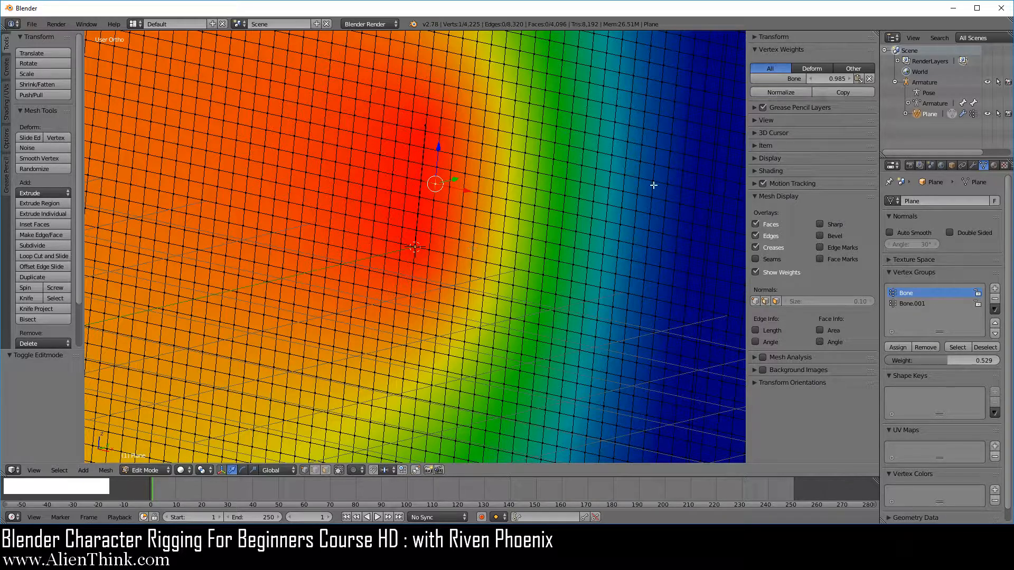
{"action": "scroll", "coordinate": [604, 230], "scroll_direction": "down", "scroll_amount": 2}
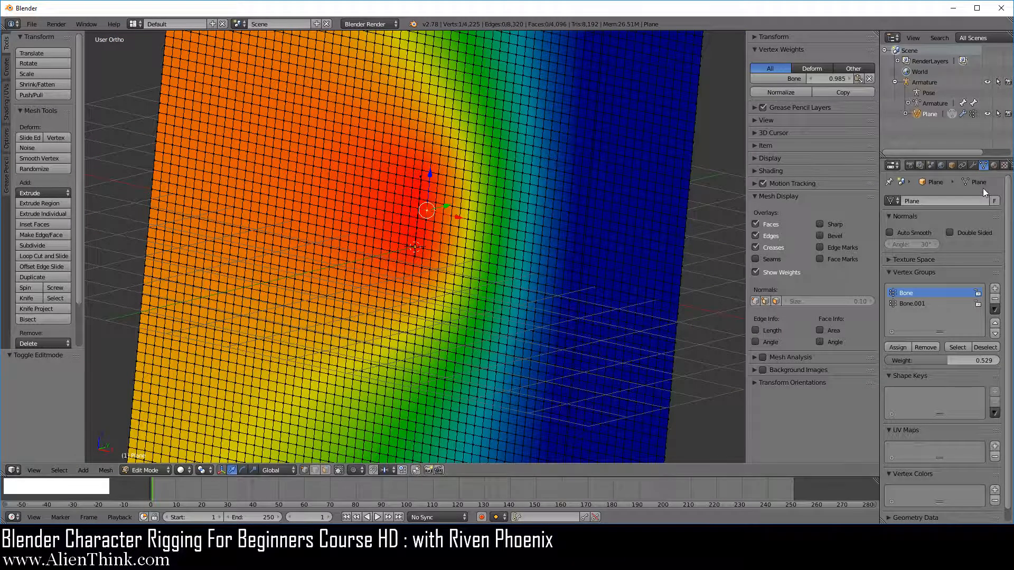
{"action": "scroll", "coordinate": [422, 211], "scroll_direction": "up", "scroll_amount": 3}
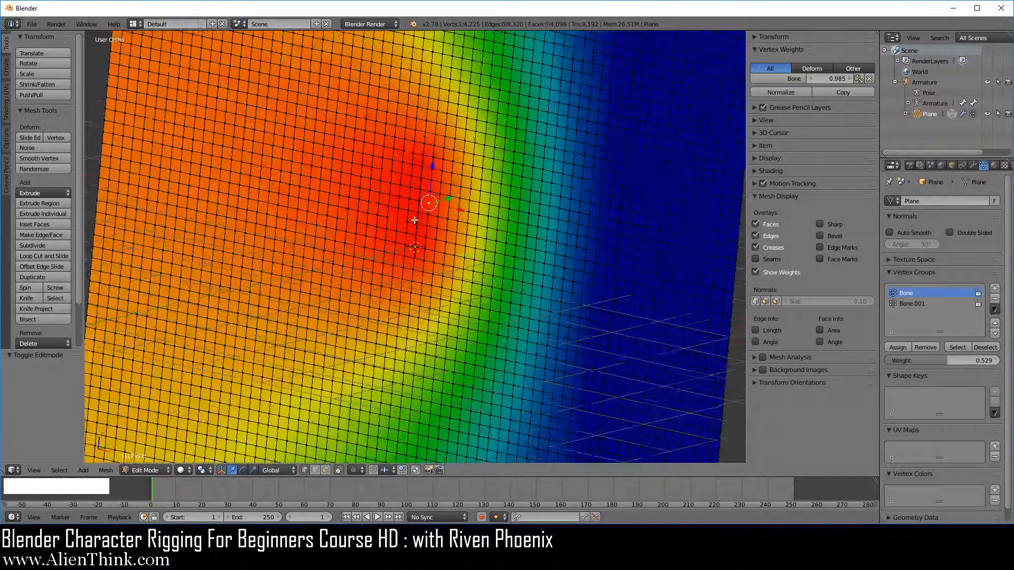
{"action": "right_click", "coordinate": [424, 164]}
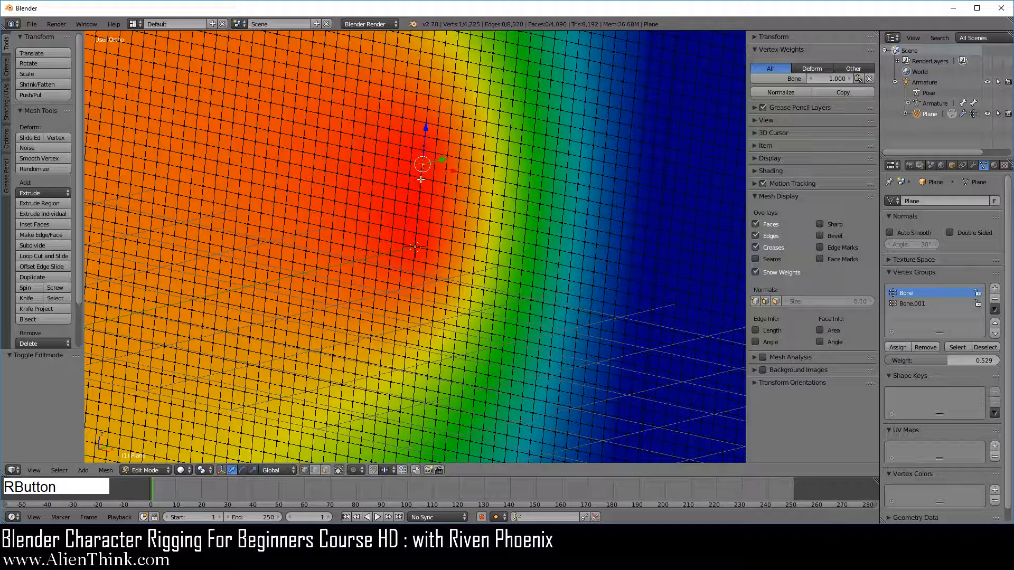
{"action": "right_click", "coordinate": [421, 178]}
{"action": "right_click", "coordinate": [420, 193]}
{"action": "right_click", "coordinate": [420, 179]}
{"action": "right_click", "coordinate": [422, 165]}
{"action": "right_click", "coordinate": [423, 136]}
{"action": "right_click", "coordinate": [426, 123]}
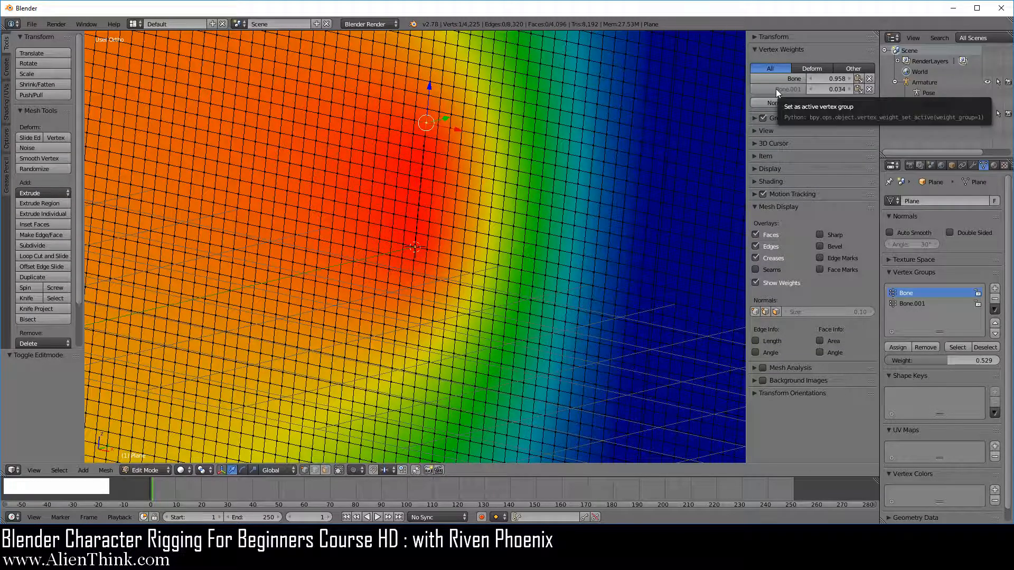
- Select the armature and set its bone display back to Octahedral
{"action": "left_click", "coordinate": [927, 82]}
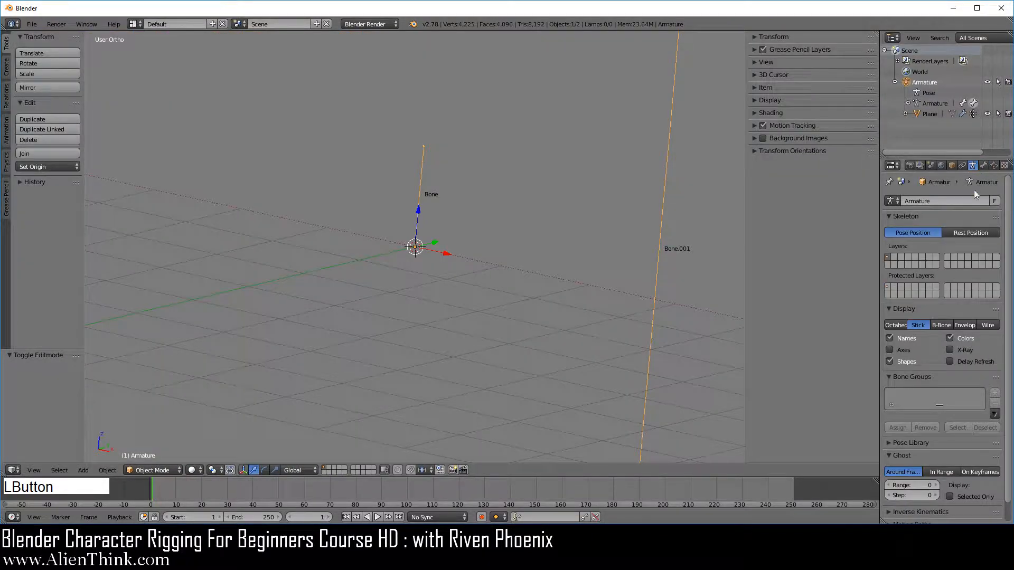
{"action": "left_click", "coordinate": [900, 324]}
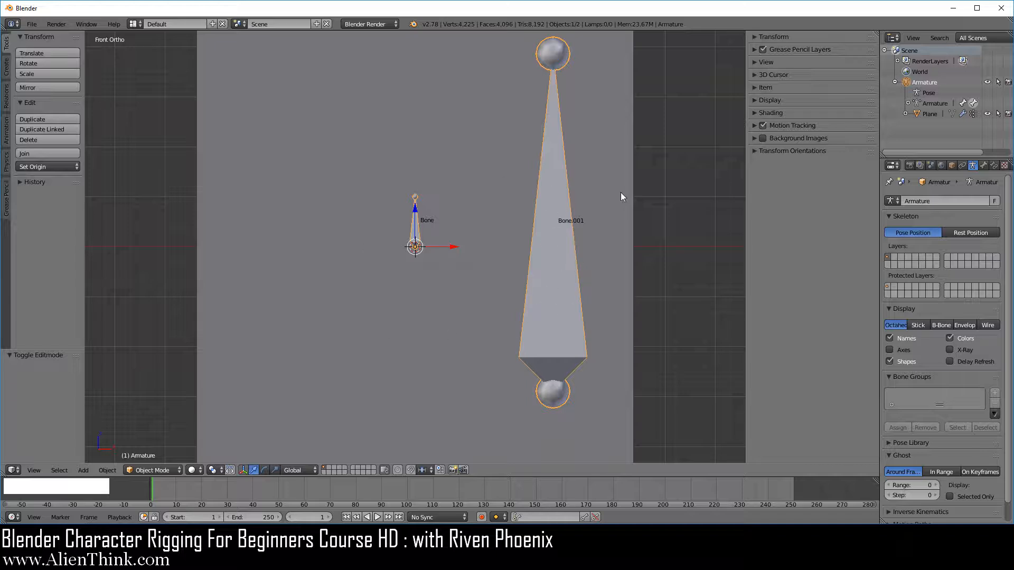
- Select the plane and then the armature, and bring up the With Automatic Weights parenting option
{"action": "left_click", "coordinate": [930, 113]}
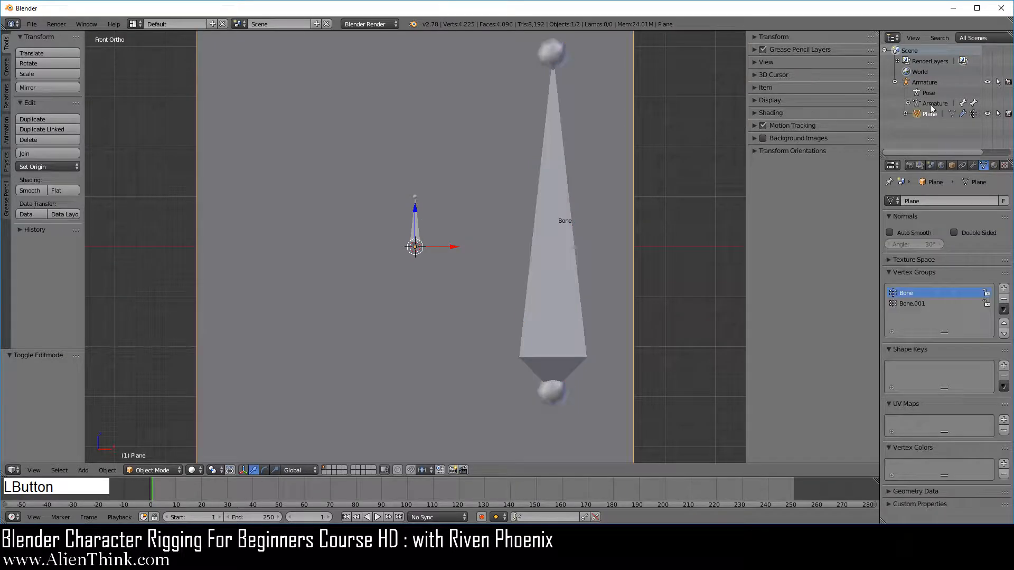
{"action": "left_click", "coordinate": [925, 82], "text": "shift"}
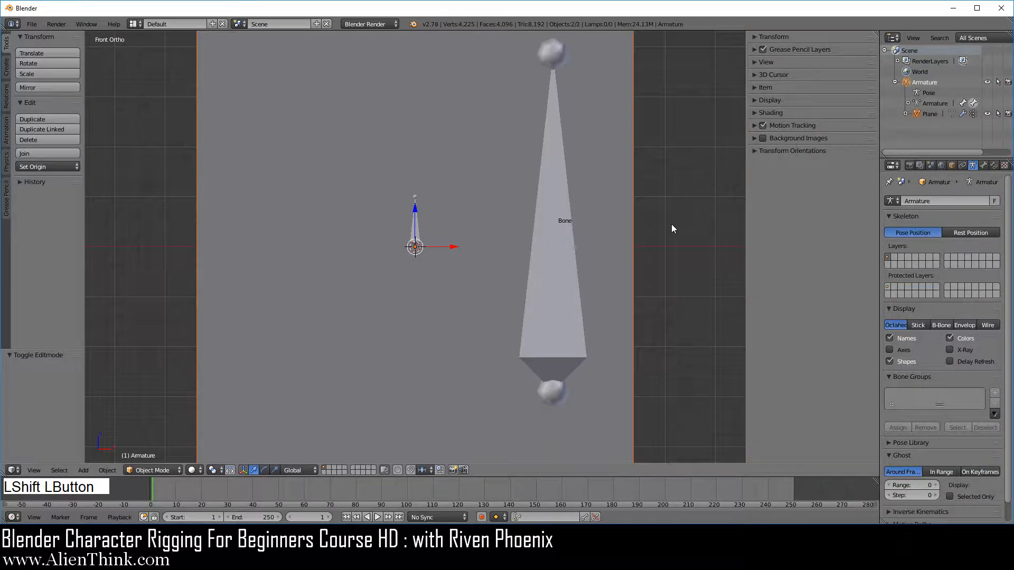
{"action": "key", "text": "ctrl+p"}
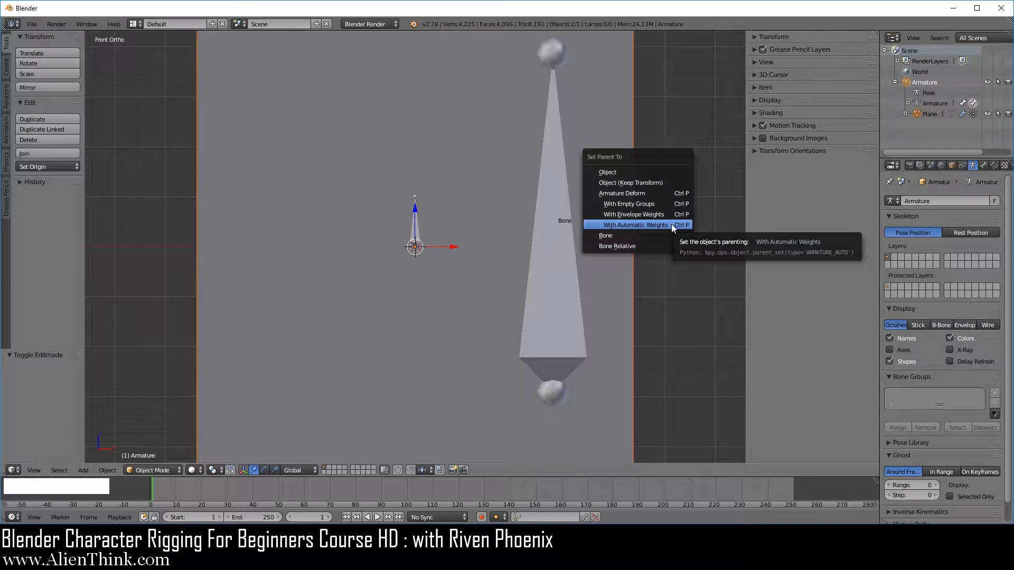
{"action": "left_click", "coordinate": [670, 224]}
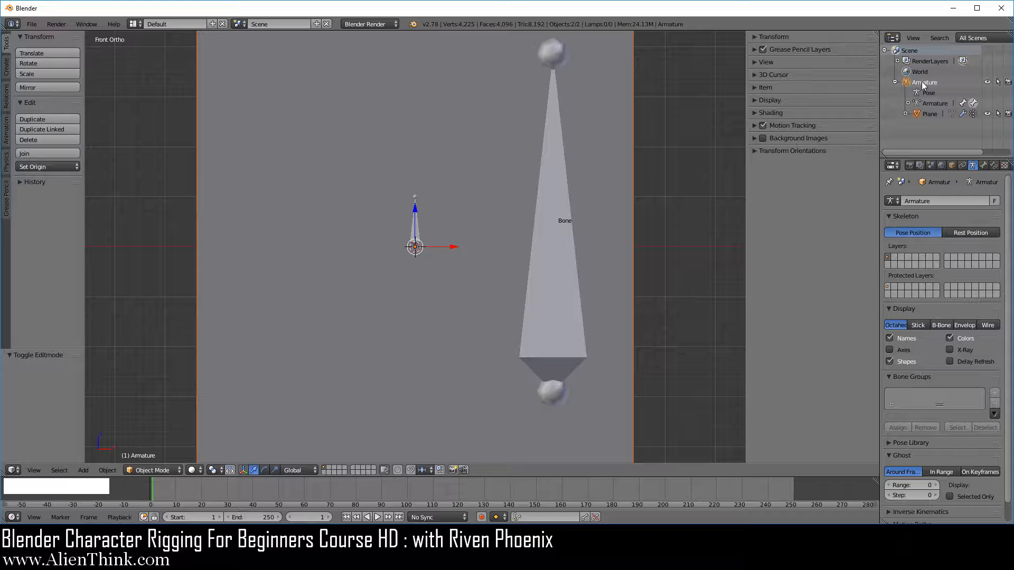
- Delete the large bone from the armature in Edit Mode, leaving only the small one
{"action": "left_click", "coordinate": [559, 267]}
{"action": "key", "text": "Tab"}
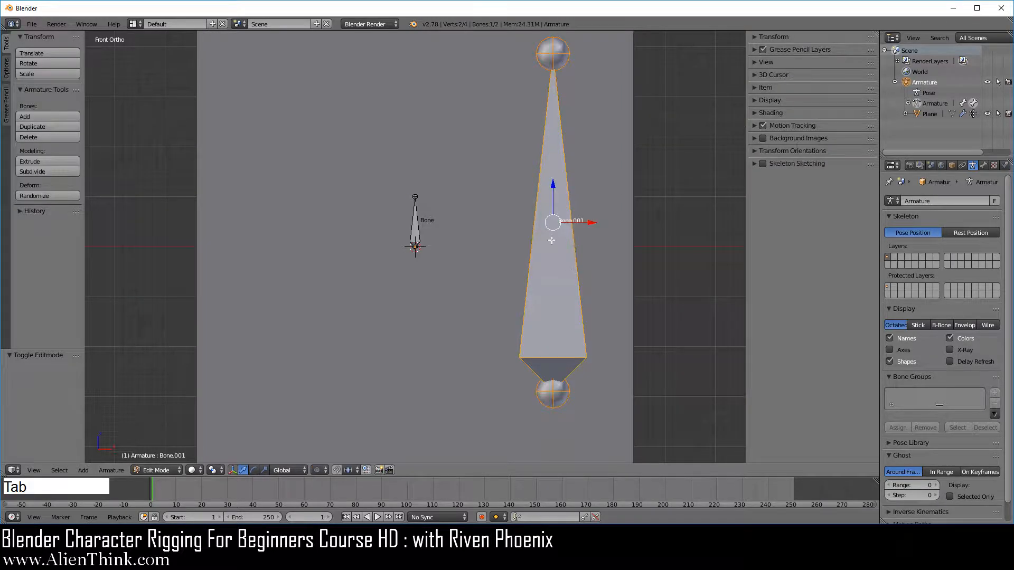
{"action": "right_click", "coordinate": [554, 224]}
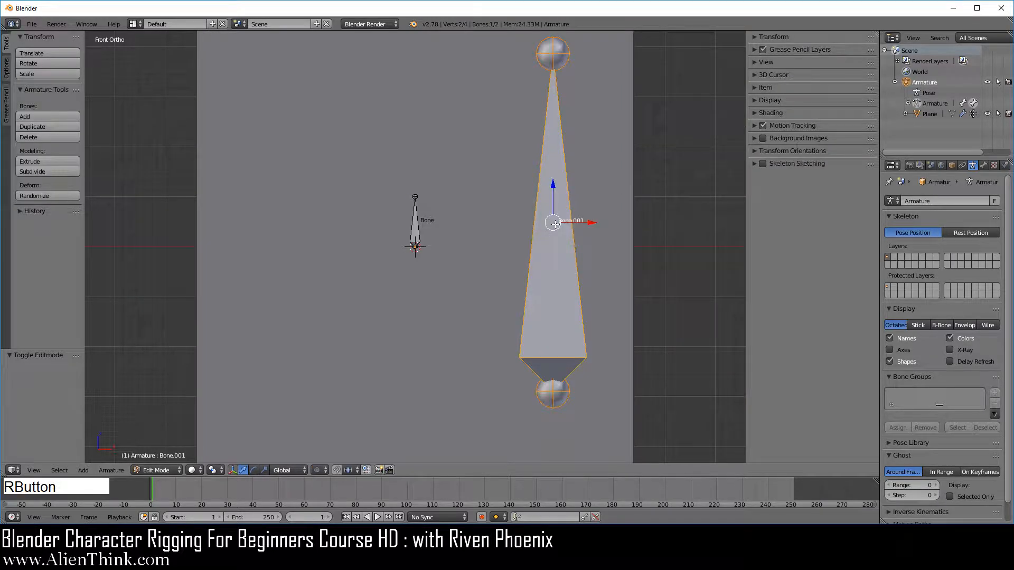
{"action": "key", "text": "x"}
{"action": "left_click", "coordinate": [657, 219]}
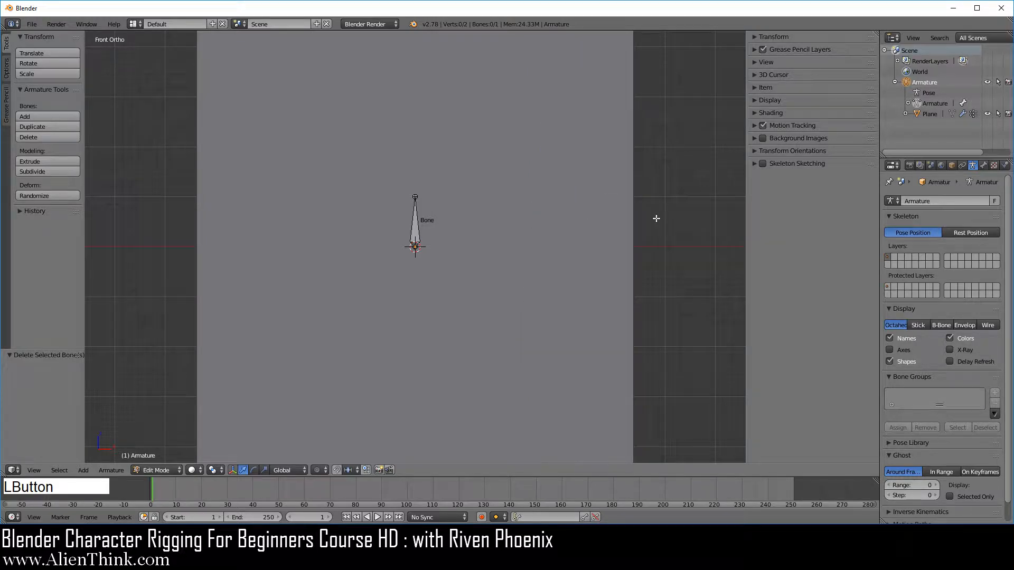
{"action": "key", "text": "Tab"}
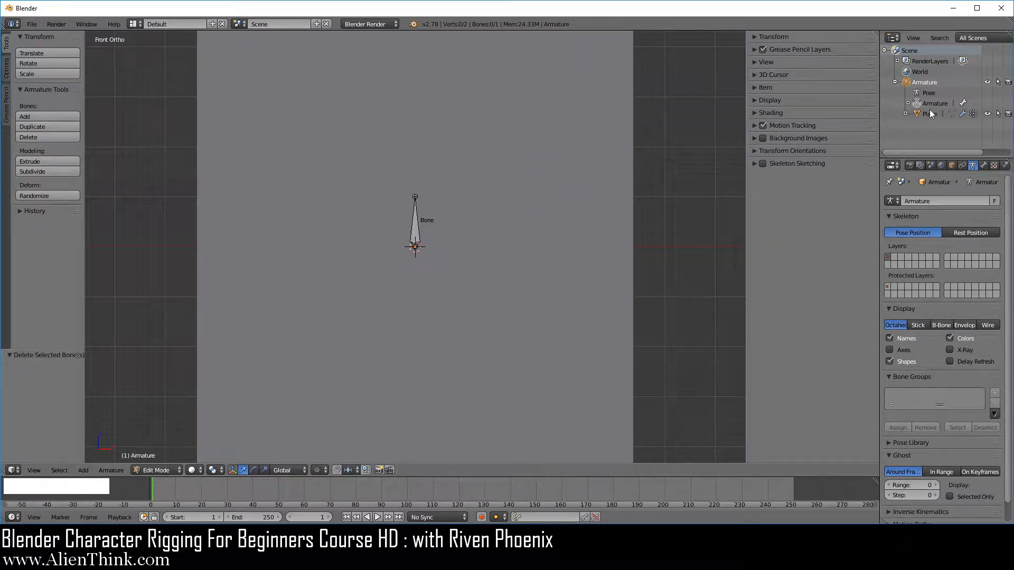
- Remove the Bone.001 vertex group from the plane in its Edit Mode
{"action": "left_click", "coordinate": [929, 113]}
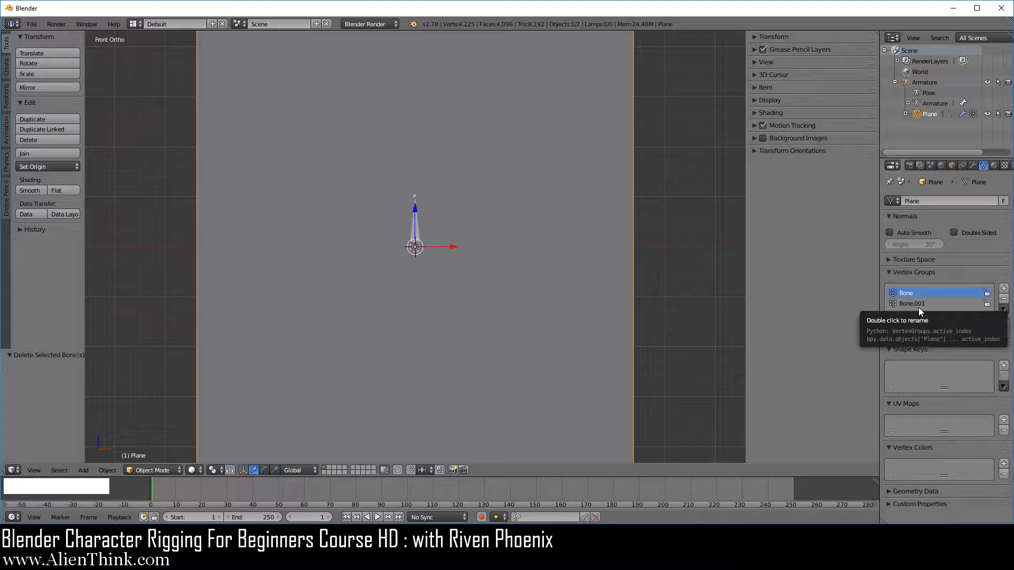
{"action": "key", "text": "Tab"}
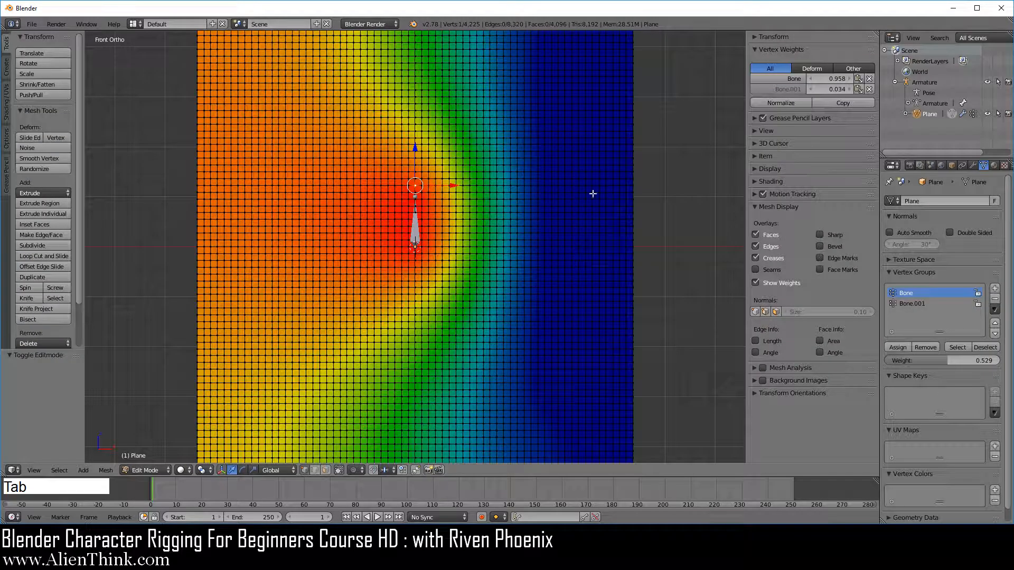
{"action": "left_click", "coordinate": [913, 304]}
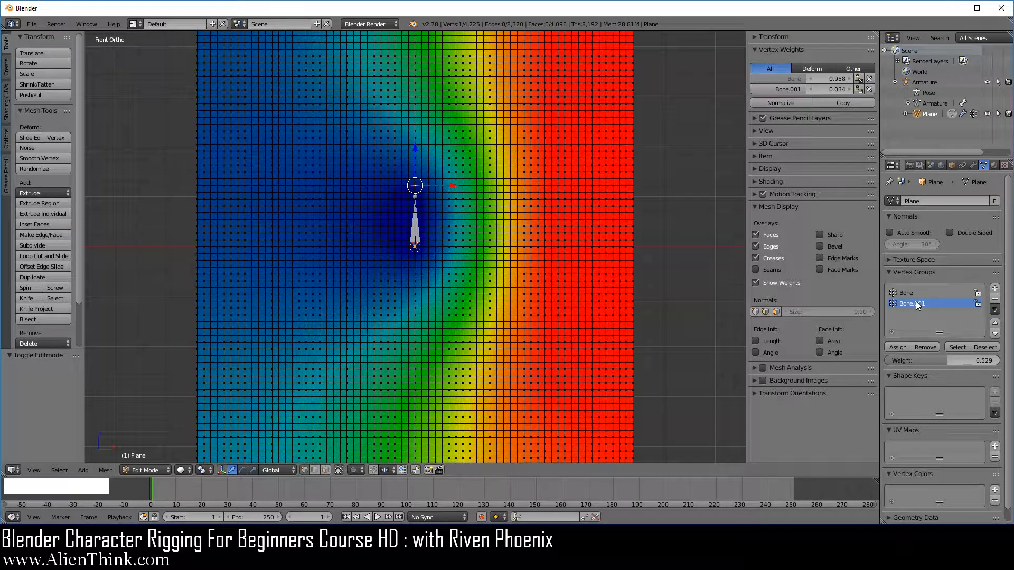
{"action": "left_click", "coordinate": [995, 302]}
{"action": "left_click", "coordinate": [874, 343]}
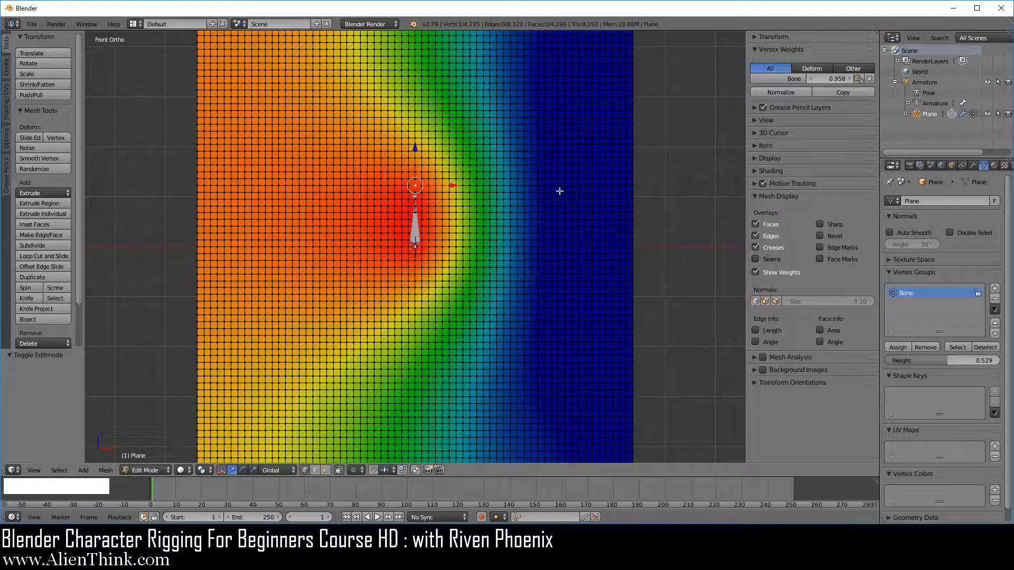
- Set the armature's bone display to Envelope and select the small bone in Edit Mode
{"action": "scroll", "coordinate": [508, 276], "scroll_direction": "up", "scroll_amount": 2}
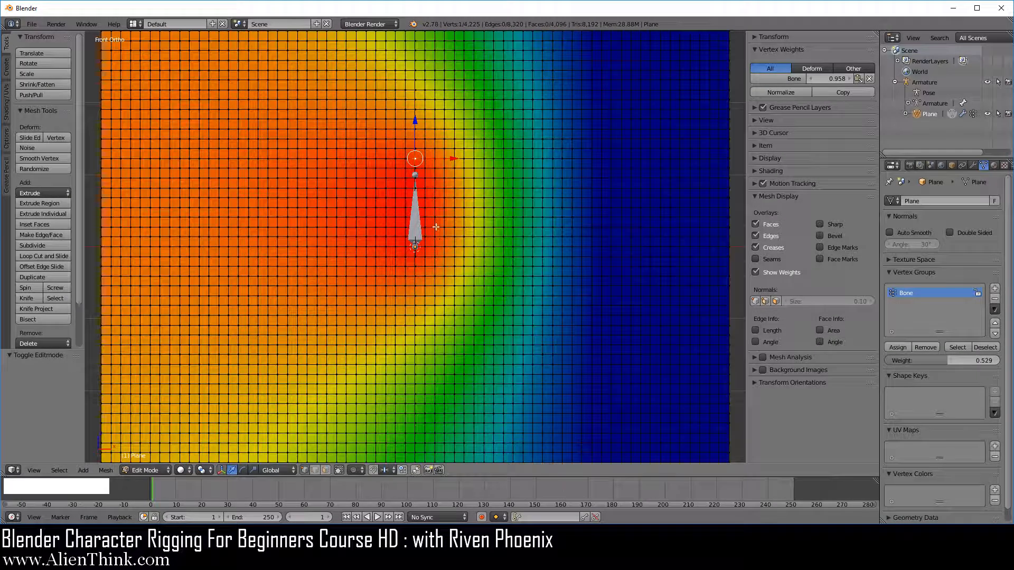
{"action": "left_click", "coordinate": [927, 82]}
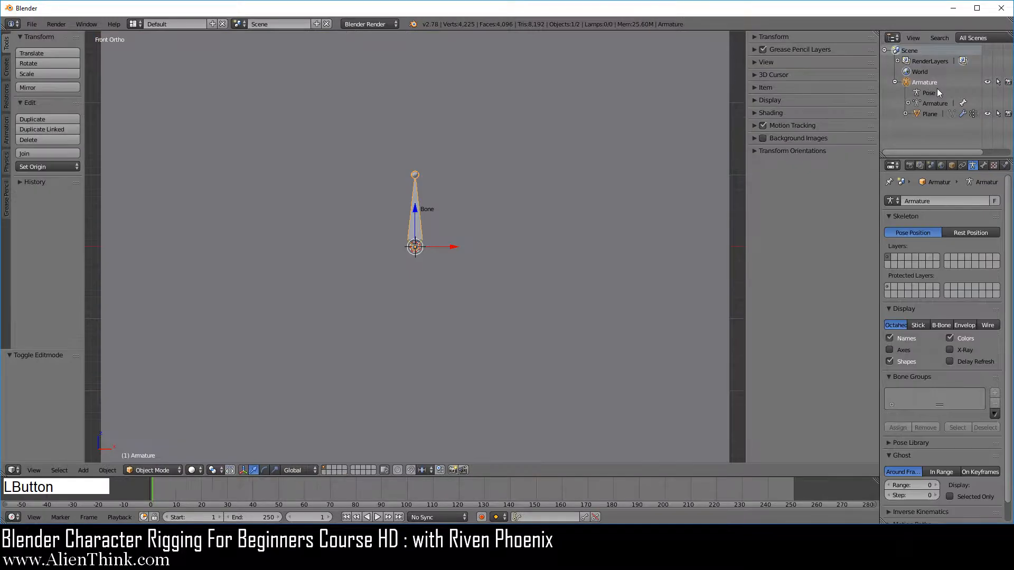
{"action": "left_click", "coordinate": [965, 326]}
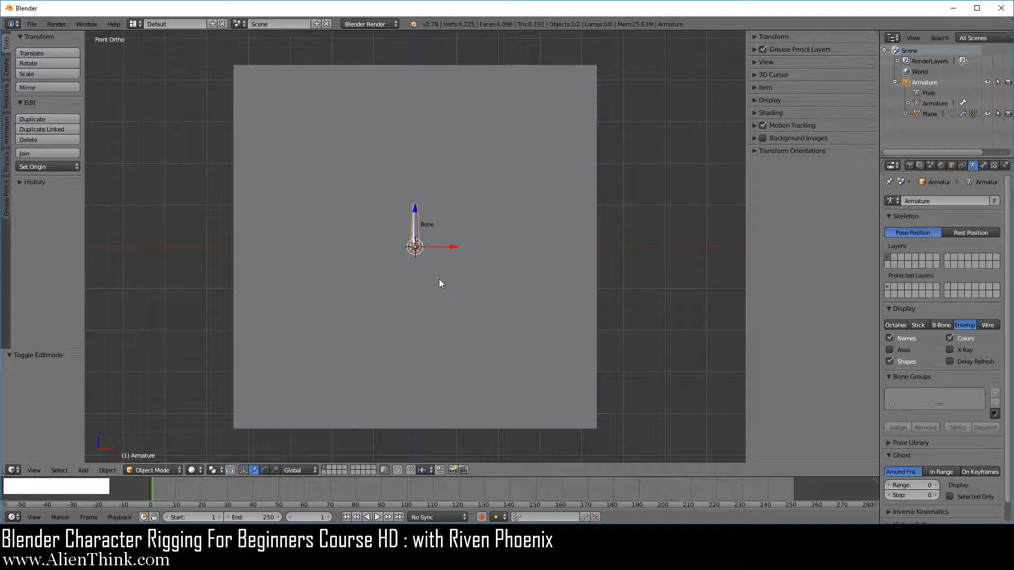
{"action": "key", "text": "Tab"}
{"action": "right_click", "coordinate": [416, 230]}
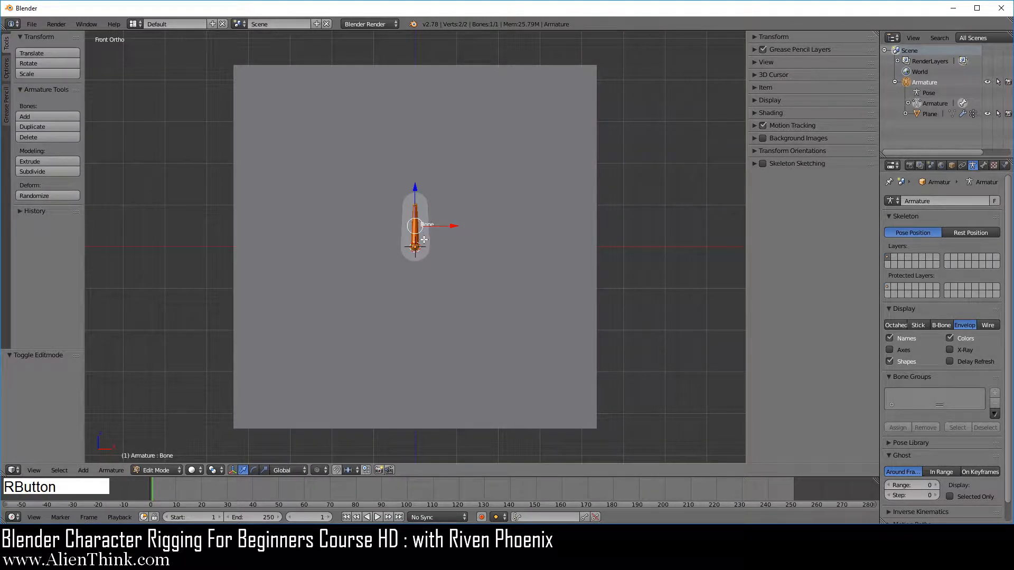
{"action": "scroll", "coordinate": [424, 240], "scroll_direction": "up", "scroll_amount": 5}
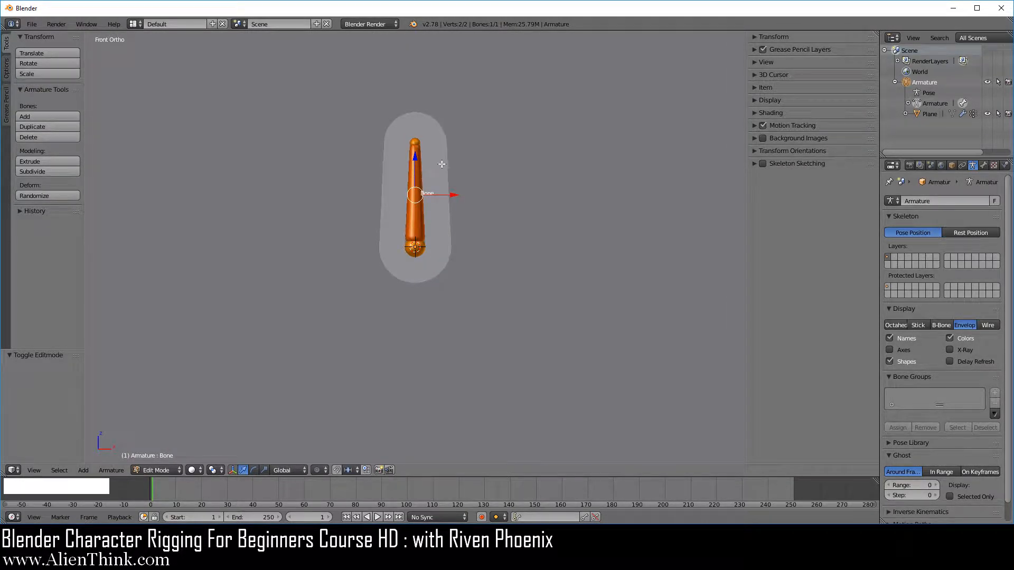
- Set the envelope distance in the small bone's Deform settings to 1.110
{"action": "left_click", "coordinate": [983, 166]}
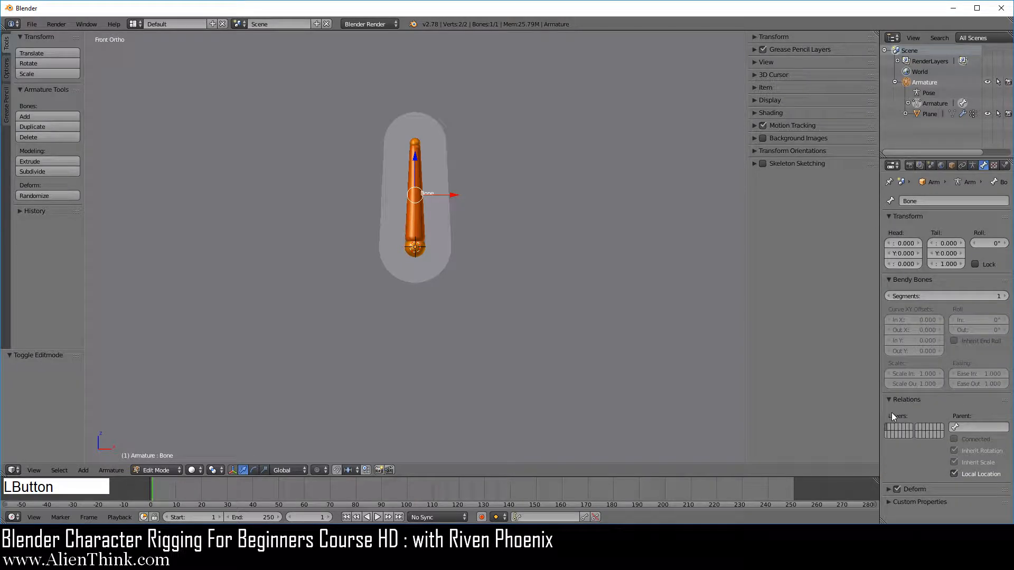
{"action": "left_click", "coordinate": [886, 486]}
{"action": "scroll", "coordinate": [917, 452], "scroll_direction": "down", "scroll_amount": 2}
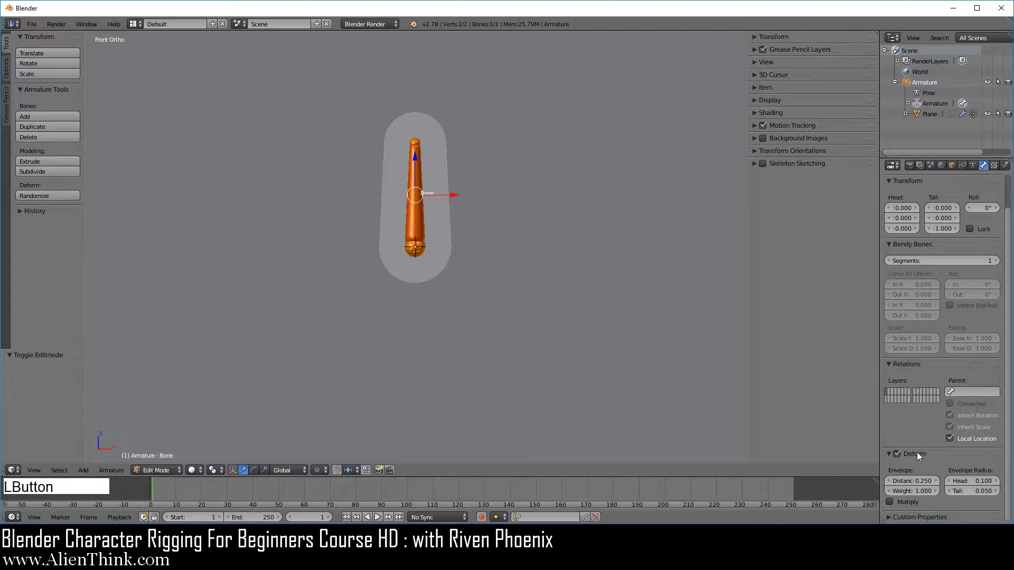
{"action": "left_click", "coordinate": [907, 481], "text": "shift"}
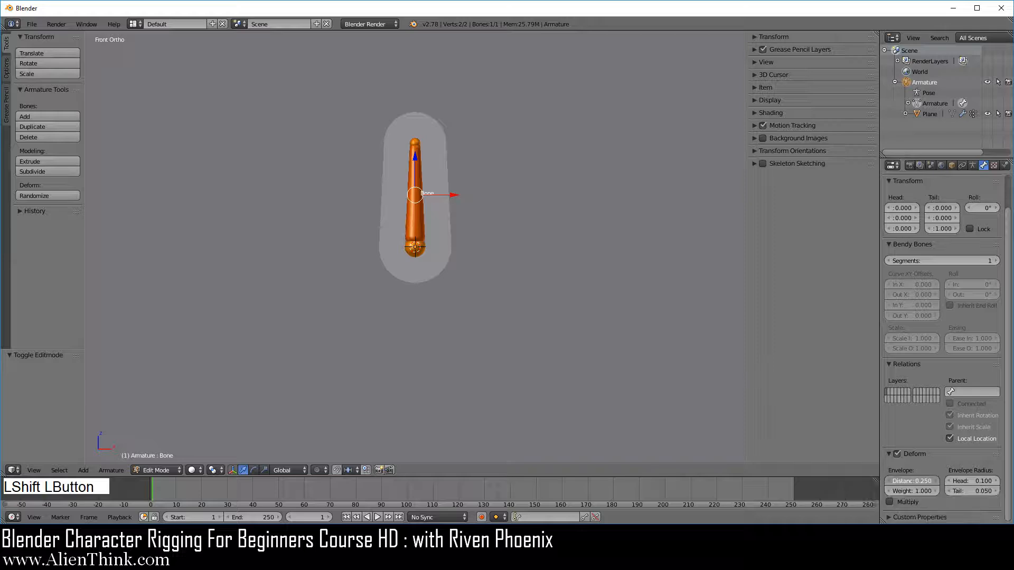
{"action": "left_click_drag", "start_coordinate": [908, 480], "coordinate": [982, 481], "text": "shift"}
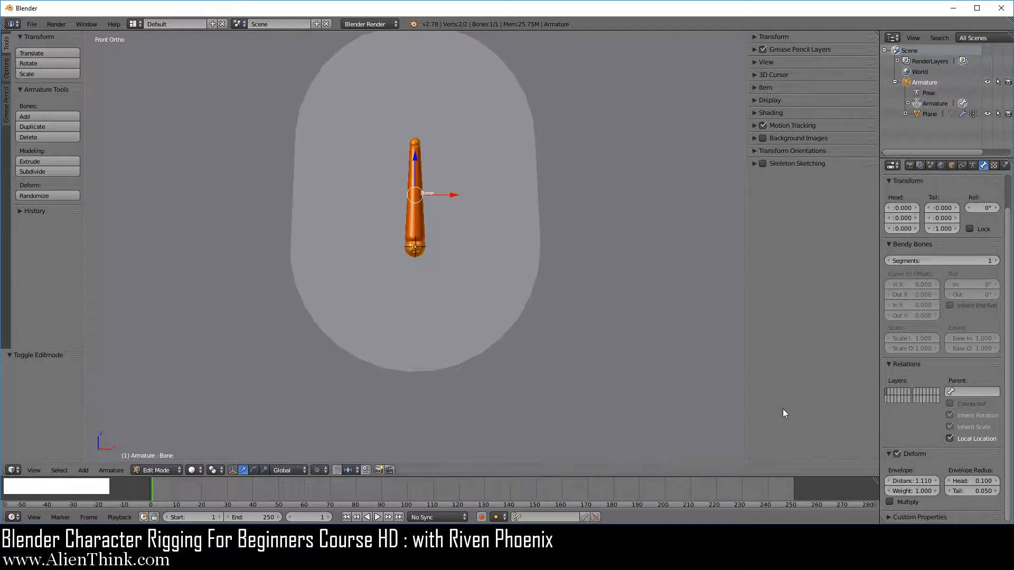
{"action": "scroll", "coordinate": [648, 301], "scroll_direction": "down", "scroll_amount": 3}
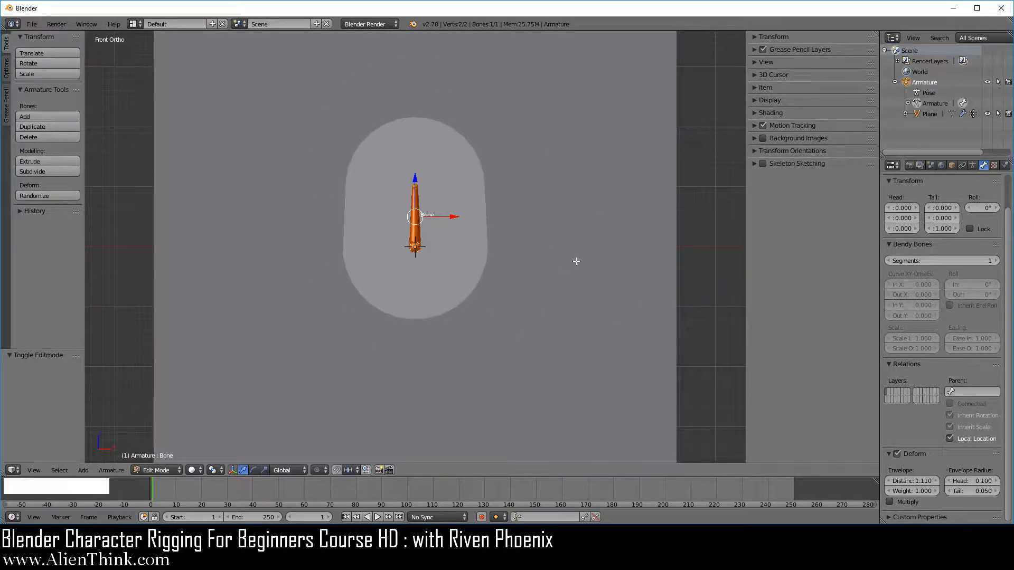
- Parent the plane to the armature using With Envelope Weights
{"action": "left_click", "coordinate": [923, 114]}
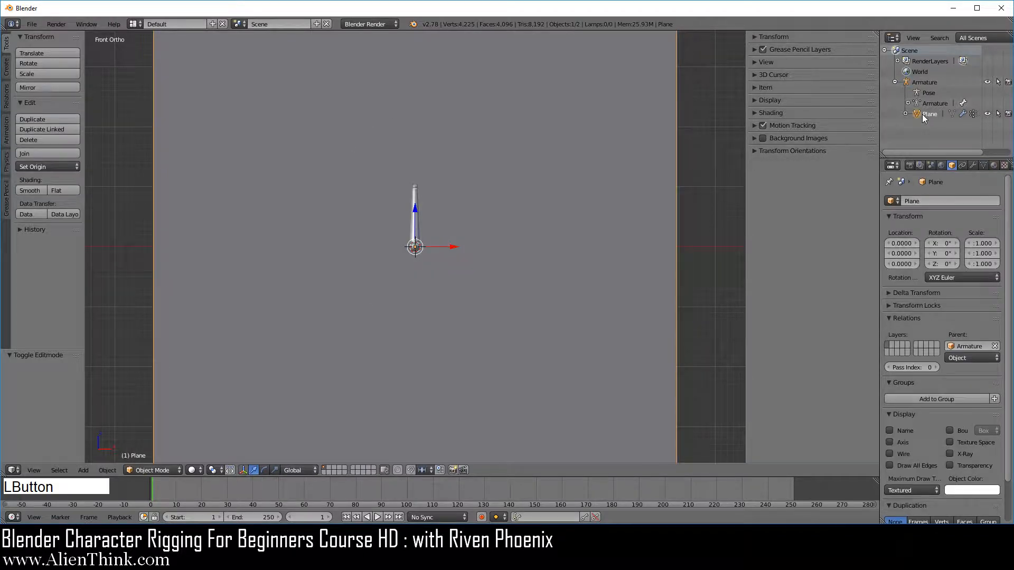
{"action": "left_click", "coordinate": [925, 82], "text": "shift"}
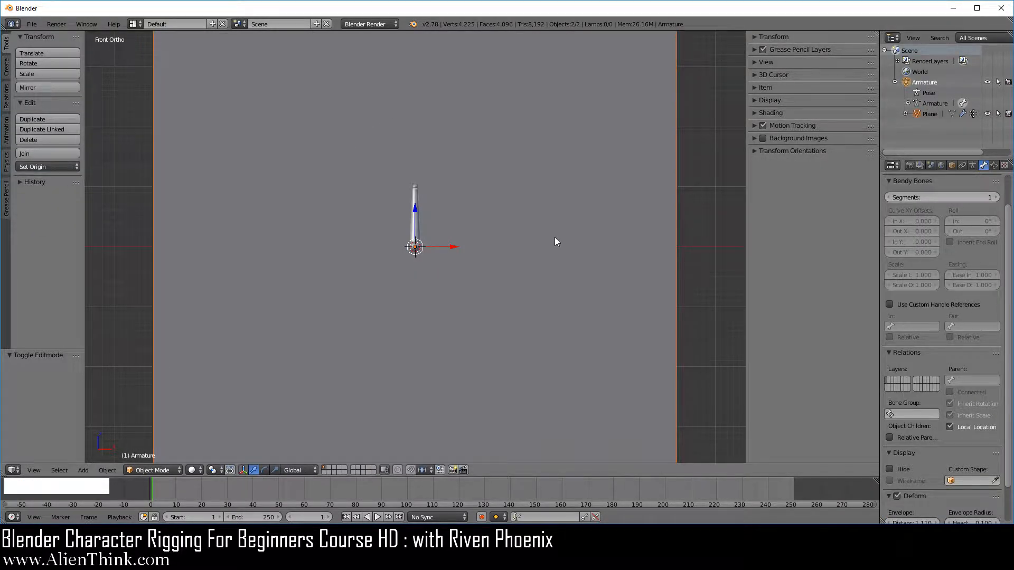
{"action": "key", "text": "ctrl+p"}
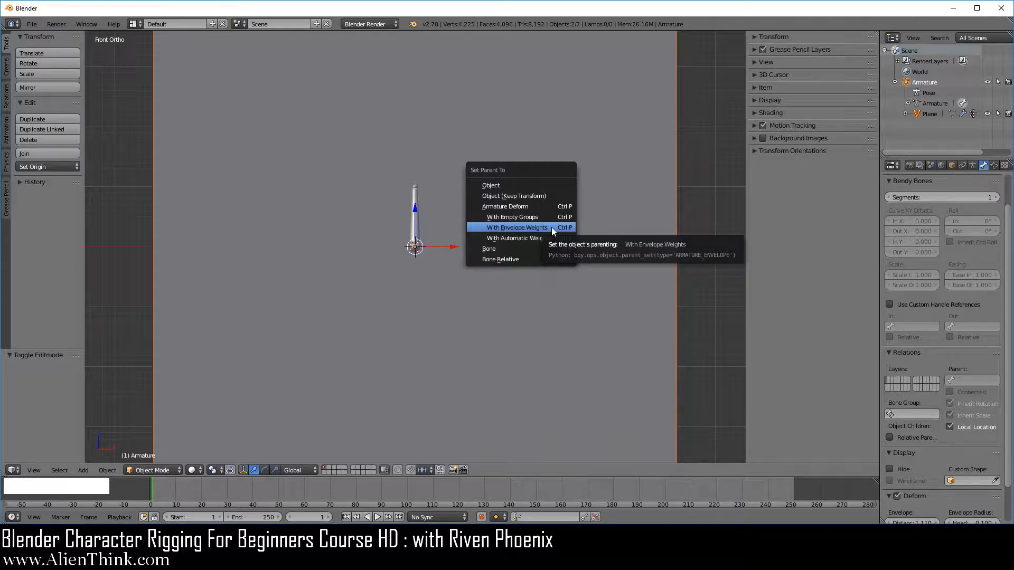
{"action": "left_click", "coordinate": [551, 227]}
- Enter the plane's Edit Mode and check the weights of successive vertices from the bone out to the envelope's edge
{"action": "right_click", "coordinate": [614, 219]}
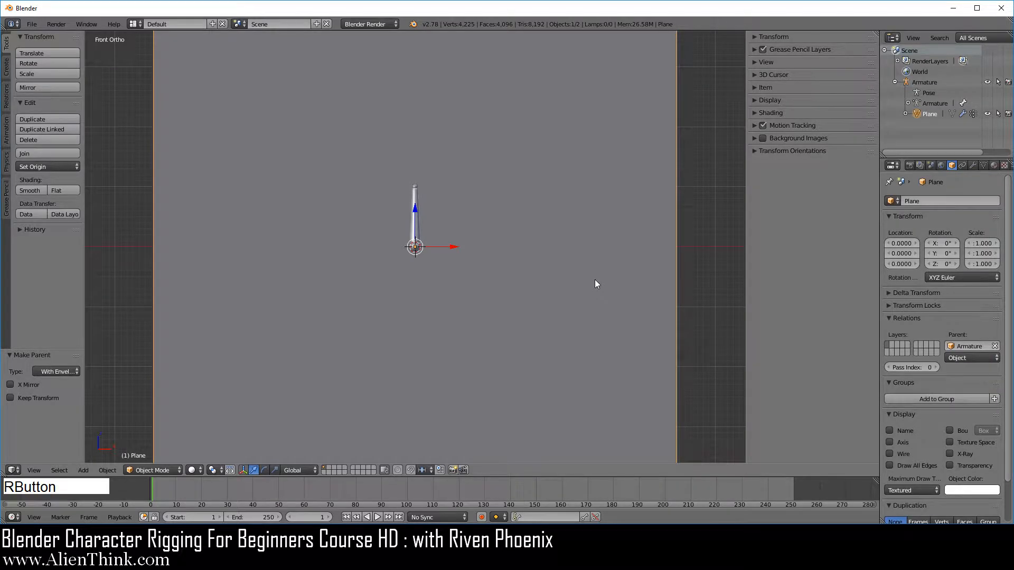
{"action": "key", "text": "Tab"}
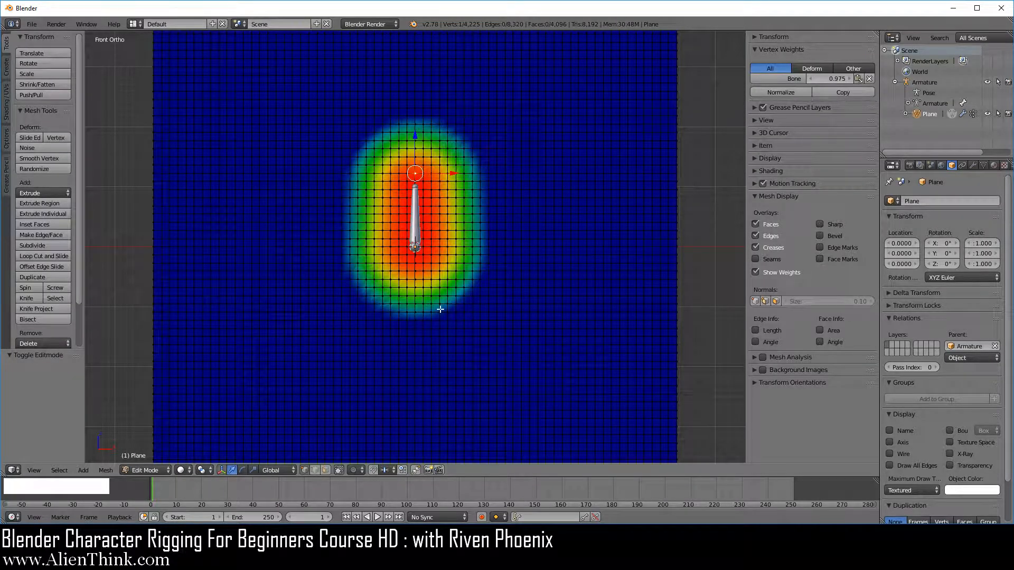
{"action": "scroll", "coordinate": [417, 294], "scroll_direction": "up", "scroll_amount": 4}
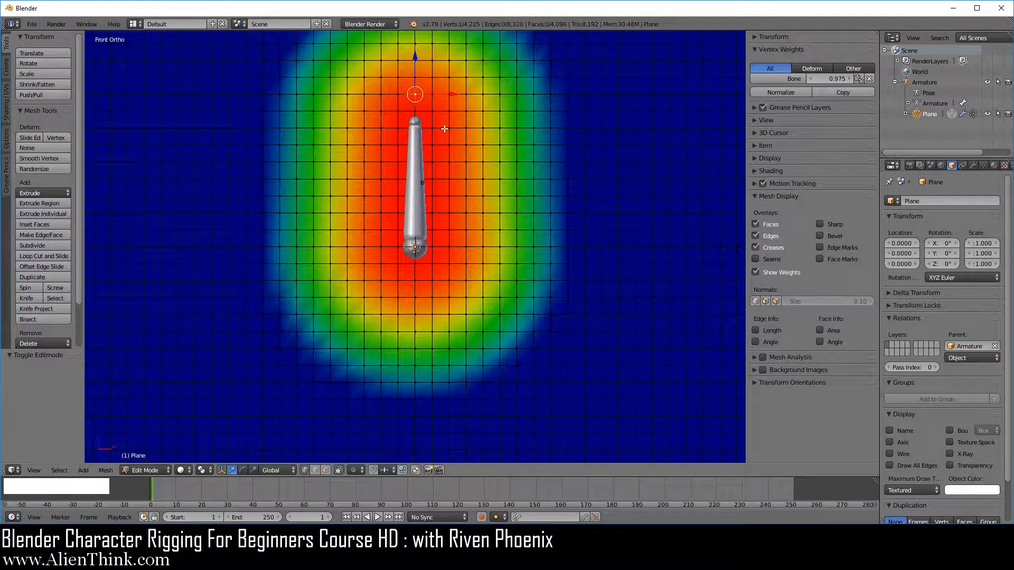
{"action": "right_click", "coordinate": [431, 177]}
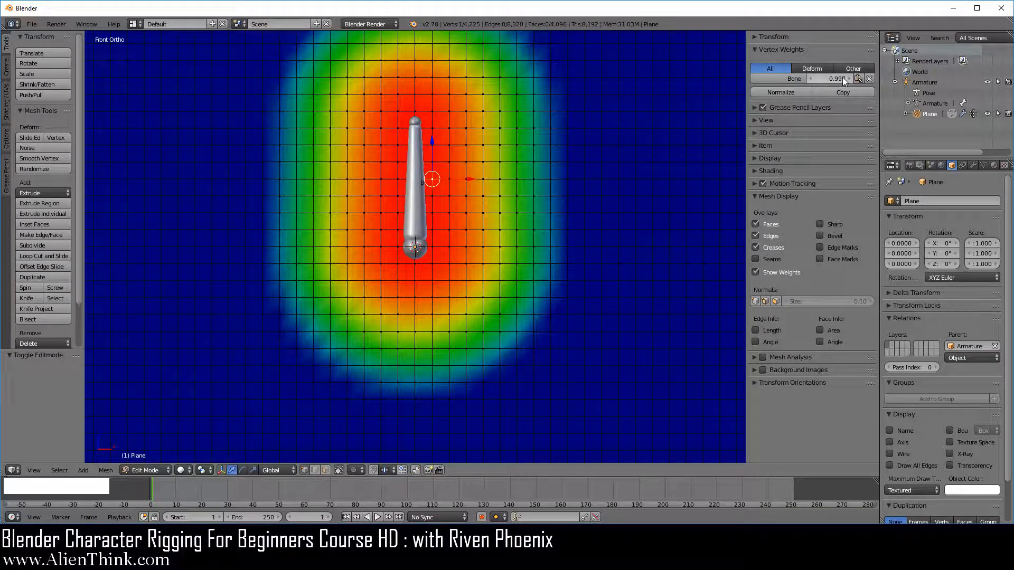
{"action": "right_click", "coordinate": [416, 179]}
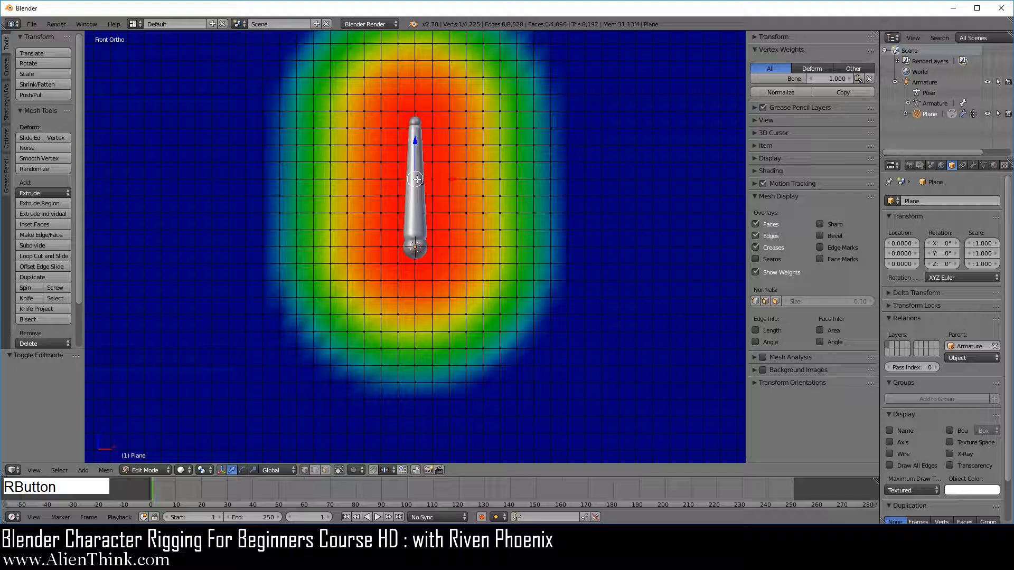
{"action": "right_click", "coordinate": [449, 179]}
{"action": "right_click", "coordinate": [466, 179]}
{"action": "right_click", "coordinate": [483, 179]}
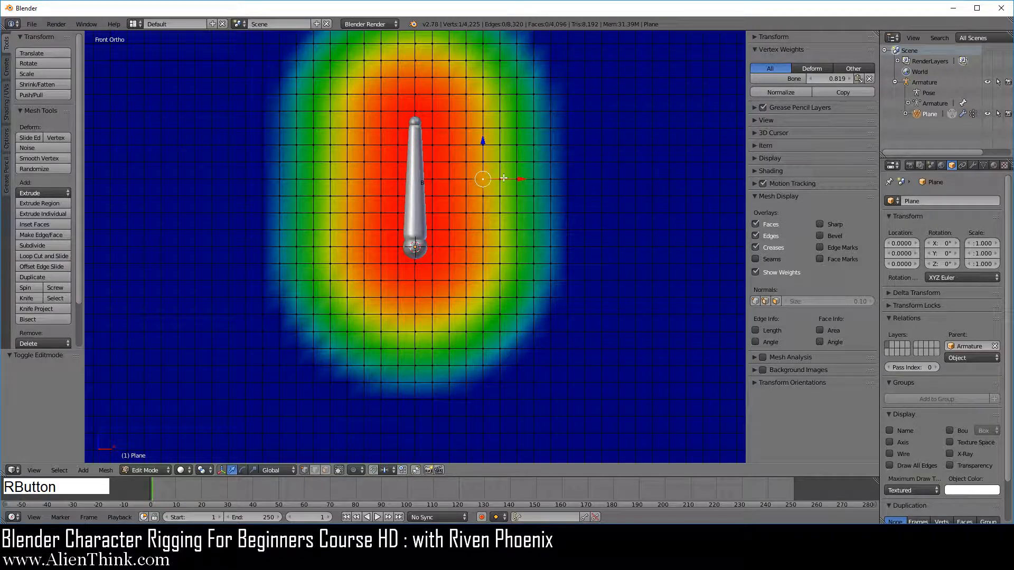
{"action": "right_click", "coordinate": [500, 179]}
{"action": "right_click", "coordinate": [517, 179]}
{"action": "right_click", "coordinate": [533, 179]}
{"action": "right_click", "coordinate": [550, 179]}
{"action": "scroll", "coordinate": [526, 267], "scroll_direction": "down", "scroll_amount": 4}
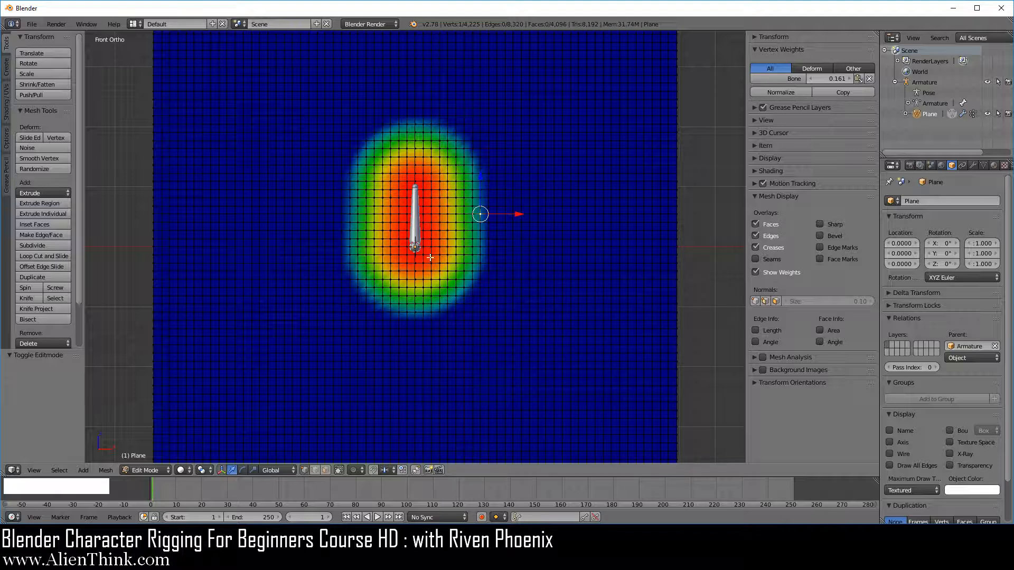
- Duplicate the bone in the armature's Edit Mode and place the copy 1.900 units along X
{"action": "left_click", "coordinate": [930, 83]}
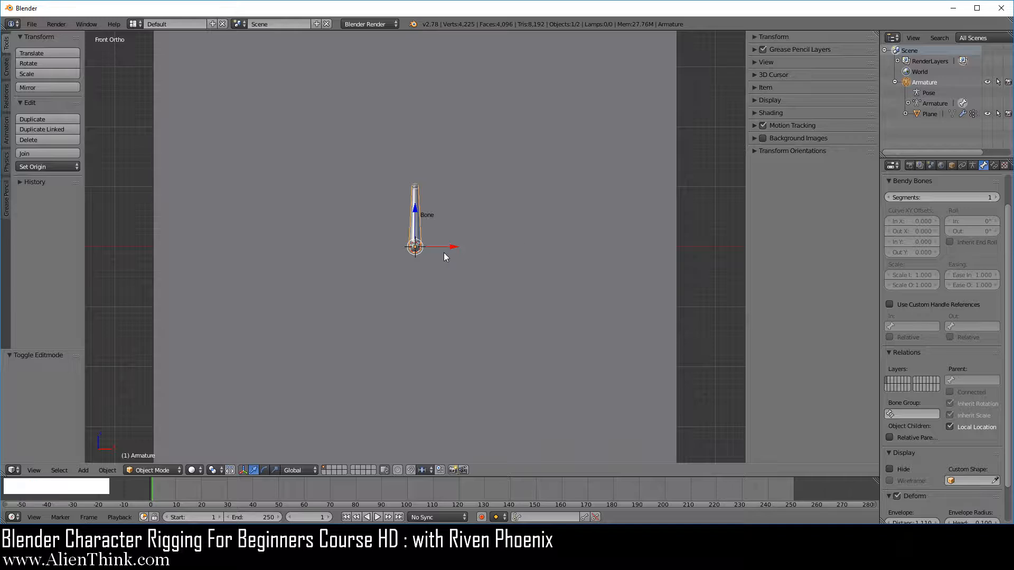
{"action": "key", "text": "Tab"}
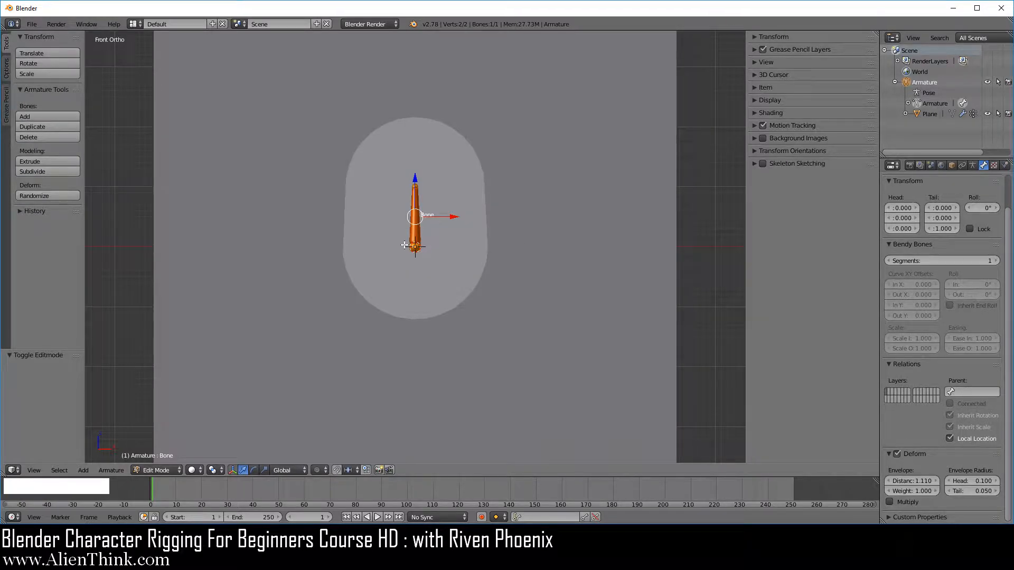
{"action": "right_click", "coordinate": [414, 215]}
{"action": "key", "text": "shift+d"}
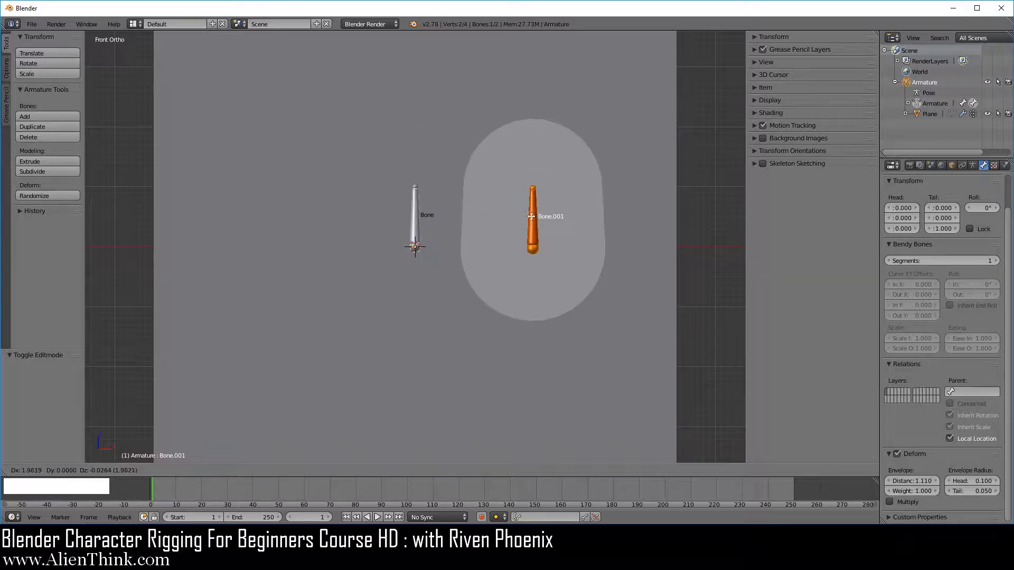
{"action": "left_click", "coordinate": [529, 217]}
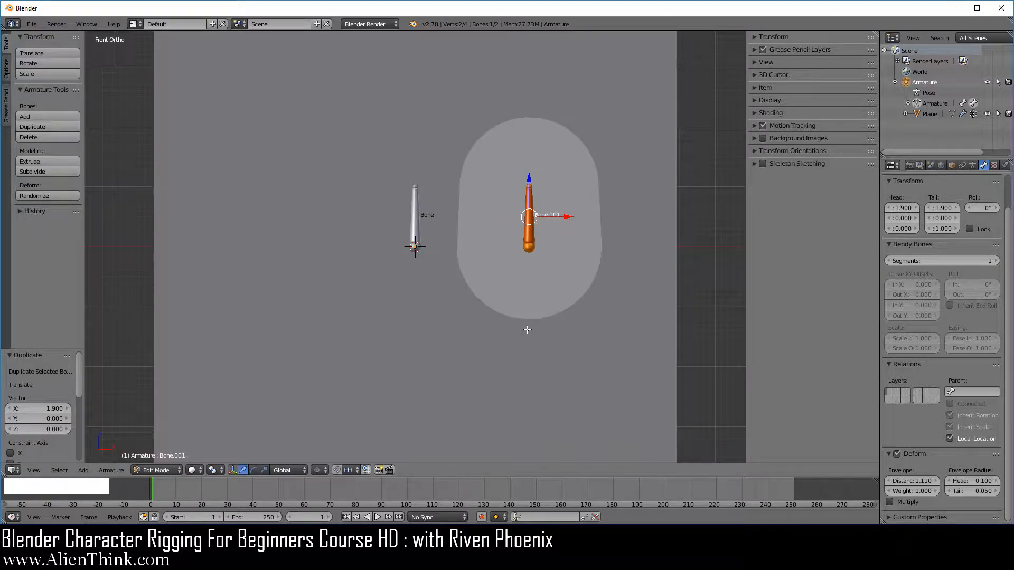
- Parent the plane to the two-bone armature using With Envelope Weights
{"action": "left_click", "coordinate": [928, 114]}
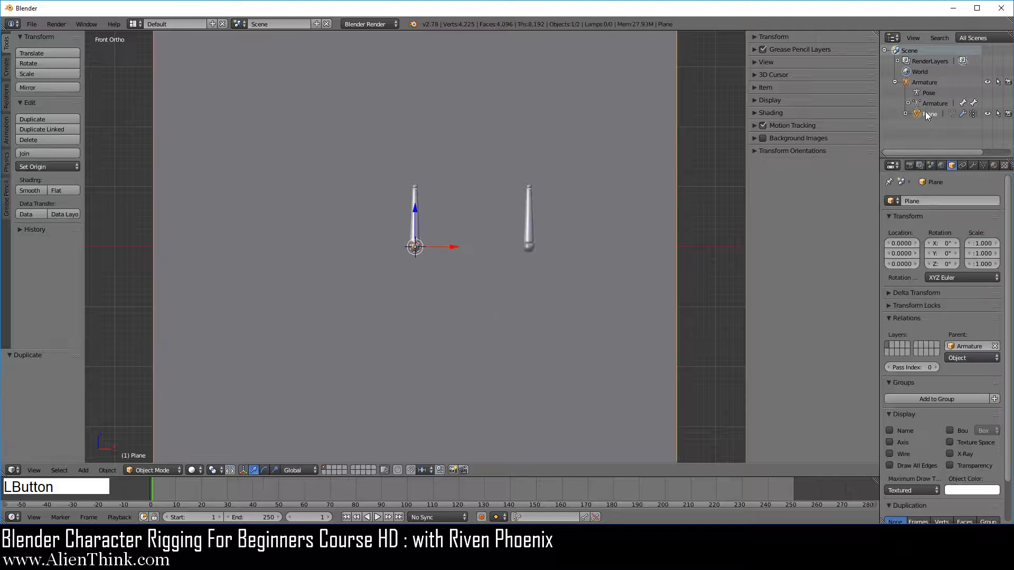
{"action": "left_click", "coordinate": [932, 81], "text": "shift"}
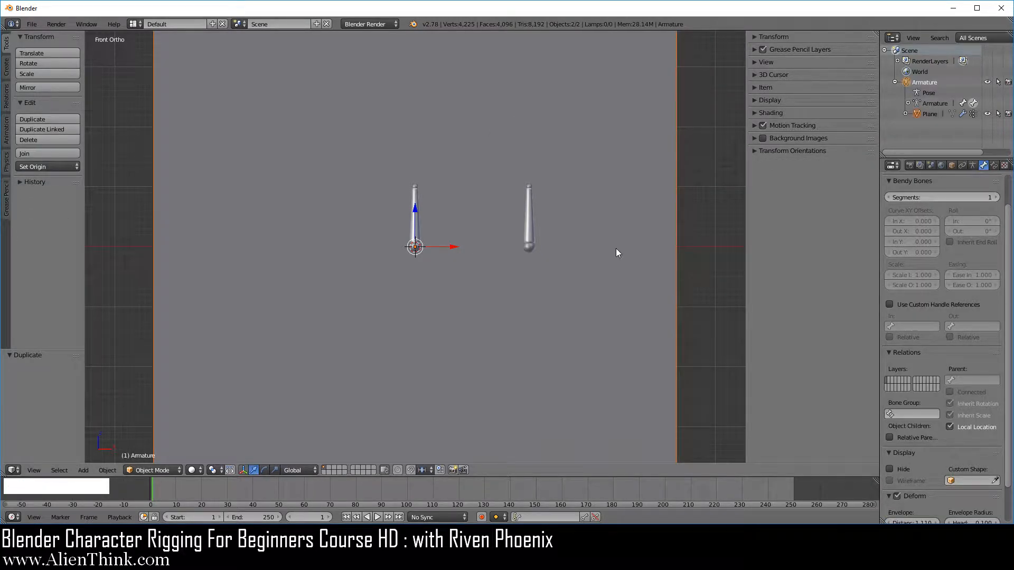
{"action": "key", "text": "ctrl+p"}
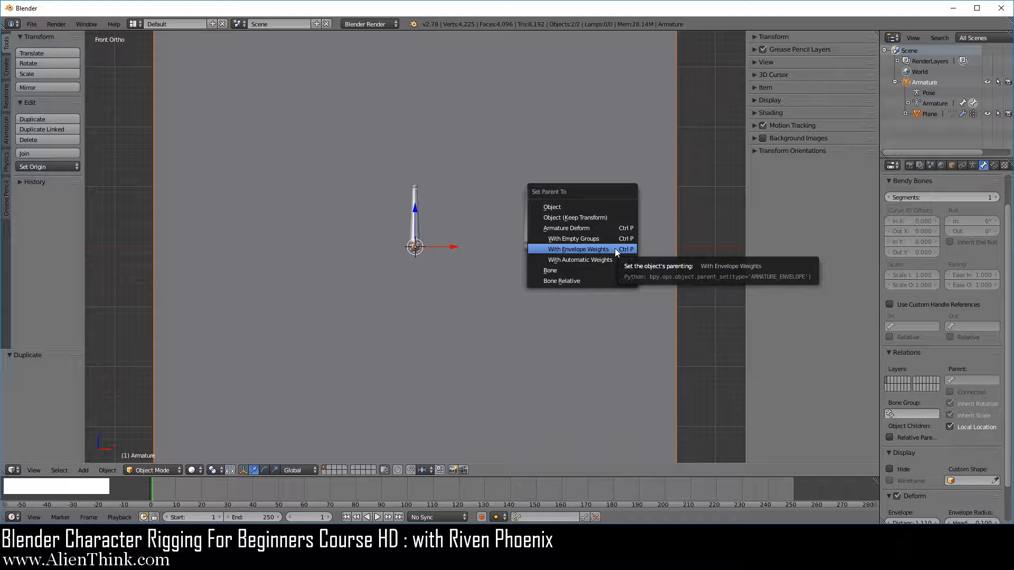
{"action": "left_click", "coordinate": [615, 249]}
- Enter the plane's Edit Mode and compare the weight distributions of the Bone and Bone.001 vertex groups
{"action": "right_click", "coordinate": [629, 236]}
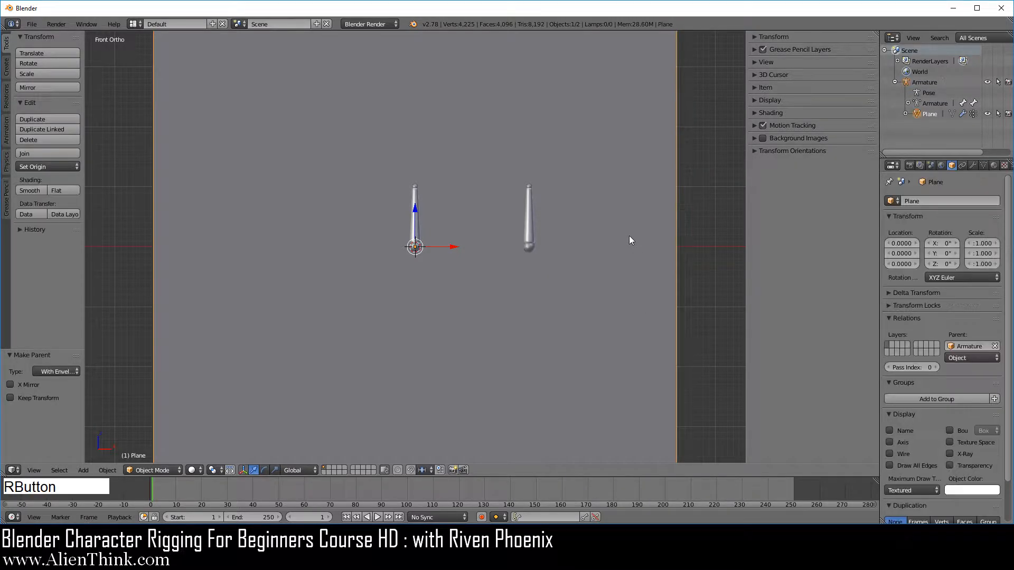
{"action": "key", "text": "Tab"}
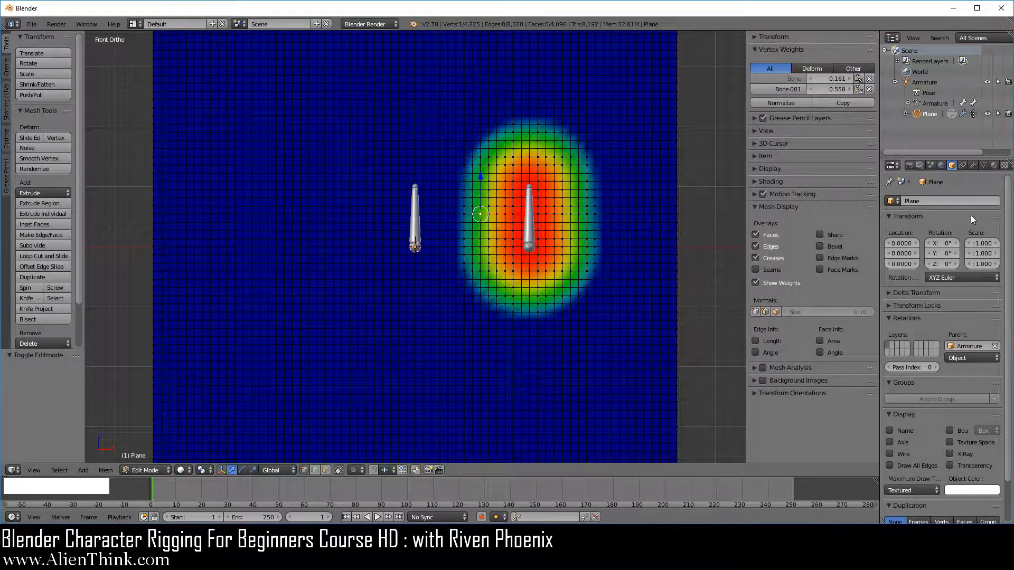
{"action": "left_click", "coordinate": [984, 166]}
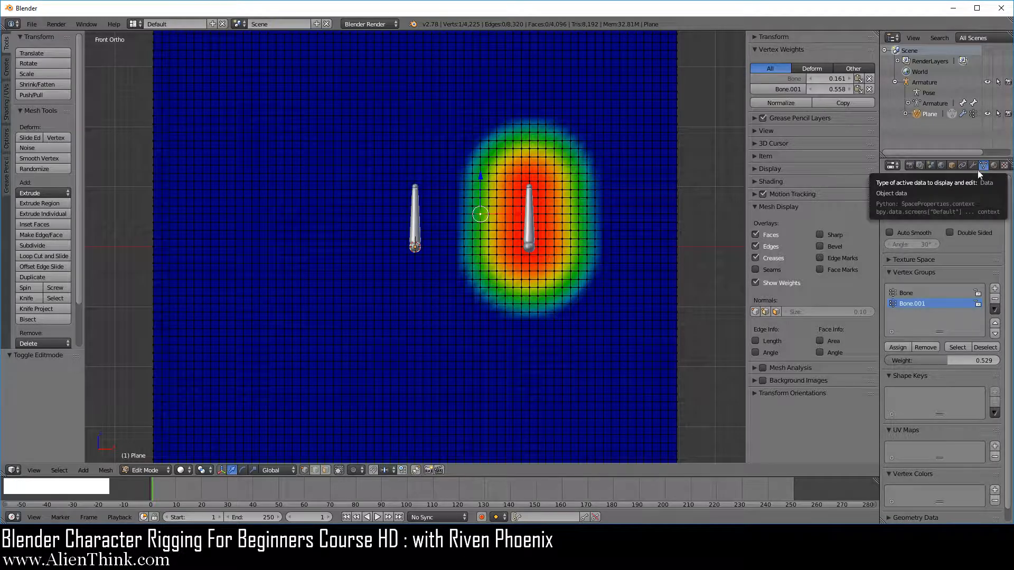
{"action": "left_click", "coordinate": [911, 293]}
{"action": "left_click", "coordinate": [908, 304]}
{"action": "left_click", "coordinate": [909, 296]}
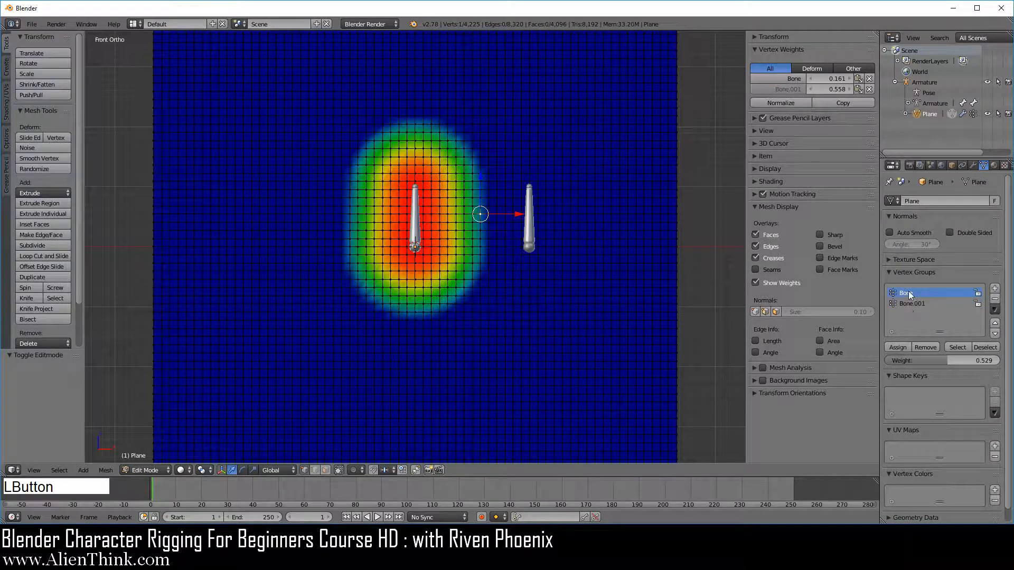
{"action": "left_click", "coordinate": [908, 303]}
{"action": "left_click", "coordinate": [908, 297]}
{"action": "left_click", "coordinate": [908, 304]}
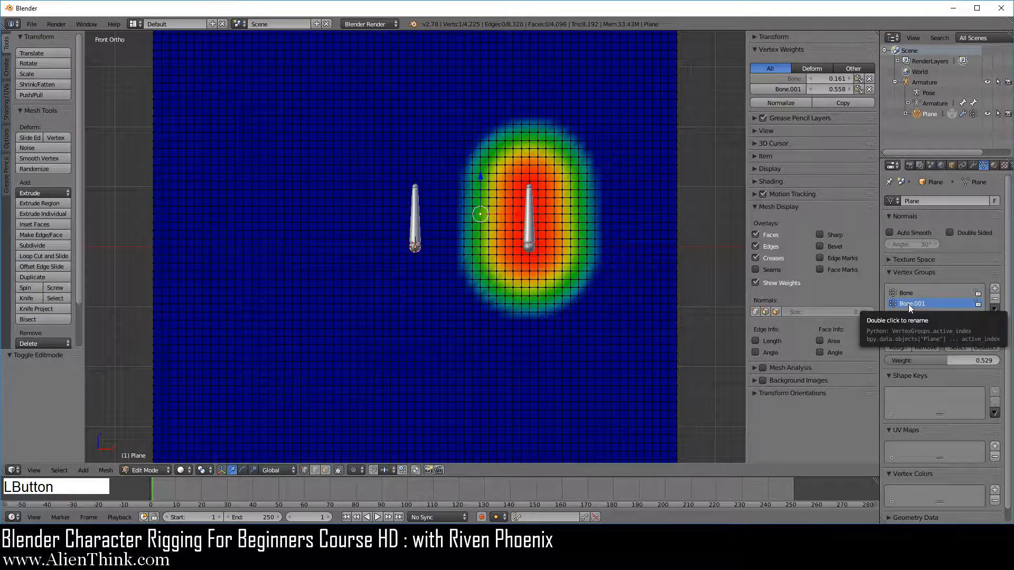
{"action": "left_click", "coordinate": [909, 293]}
{"action": "left_click", "coordinate": [909, 304]}
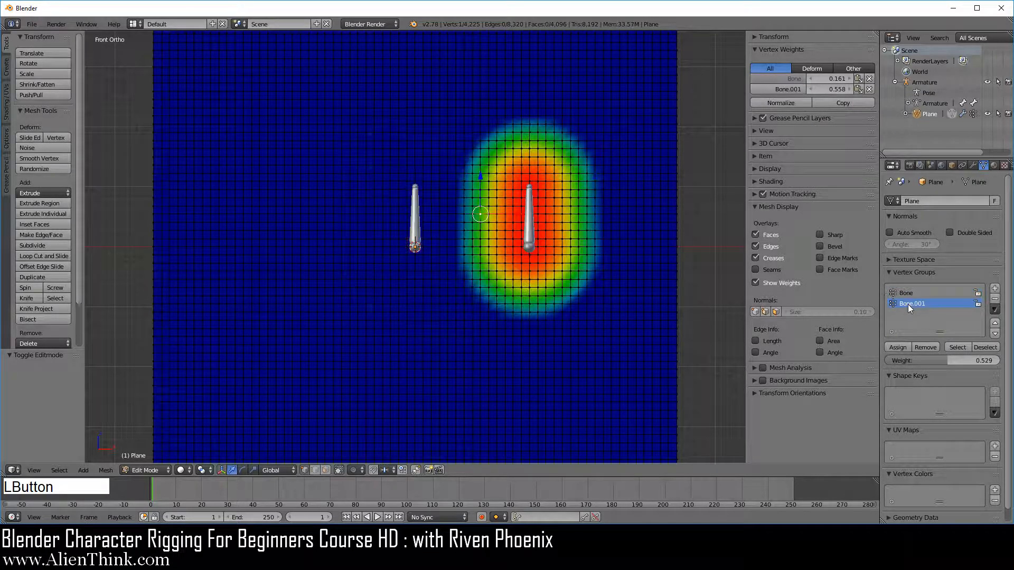
{"action": "left_click", "coordinate": [907, 294]}
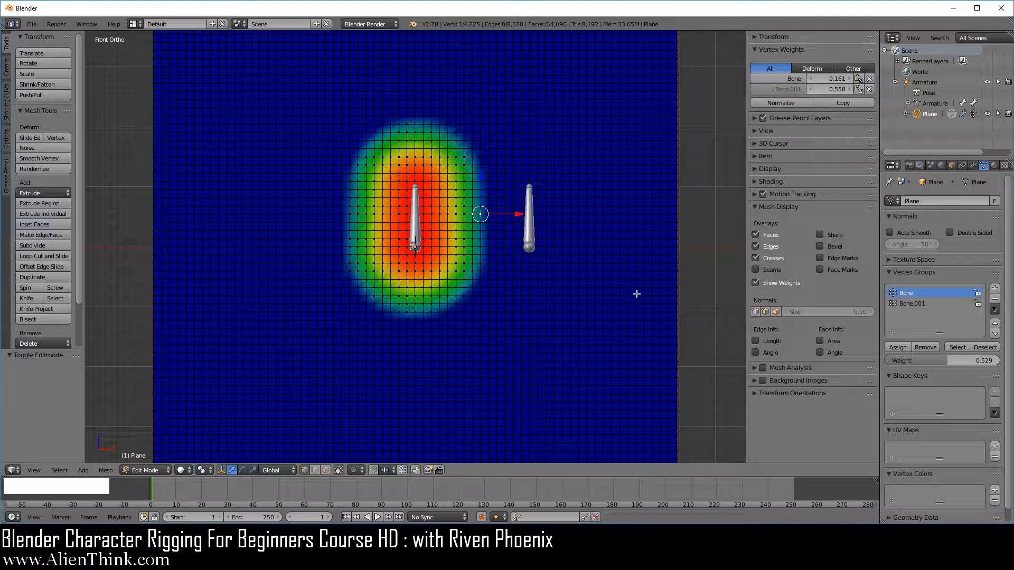
- Move Bone.001 by -1.804 units along X in the armature's Edit Mode, placing it right beside the first bone
{"action": "left_click", "coordinate": [928, 83]}
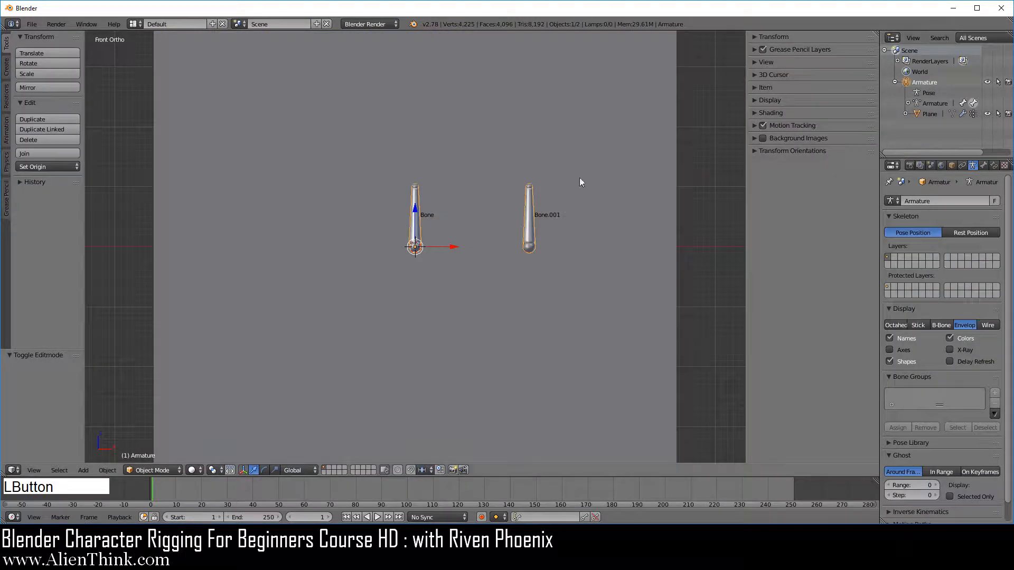
{"action": "key", "text": "Tab"}
{"action": "right_click", "coordinate": [541, 224]}
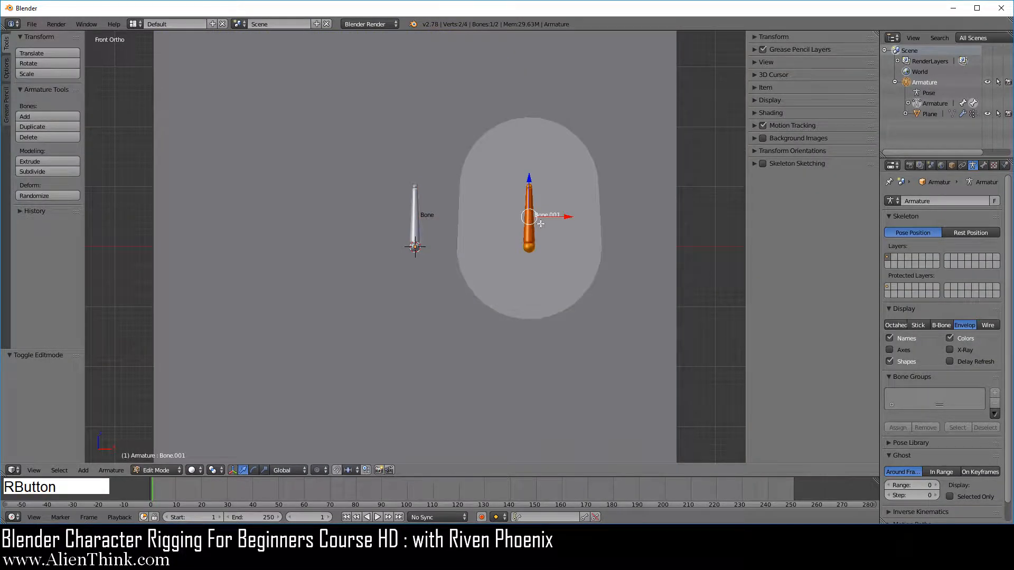
{"action": "left_click_drag", "start_coordinate": [570, 216], "coordinate": [461, 217]}
{"action": "scroll", "coordinate": [453, 202], "scroll_direction": "up", "scroll_amount": 3}
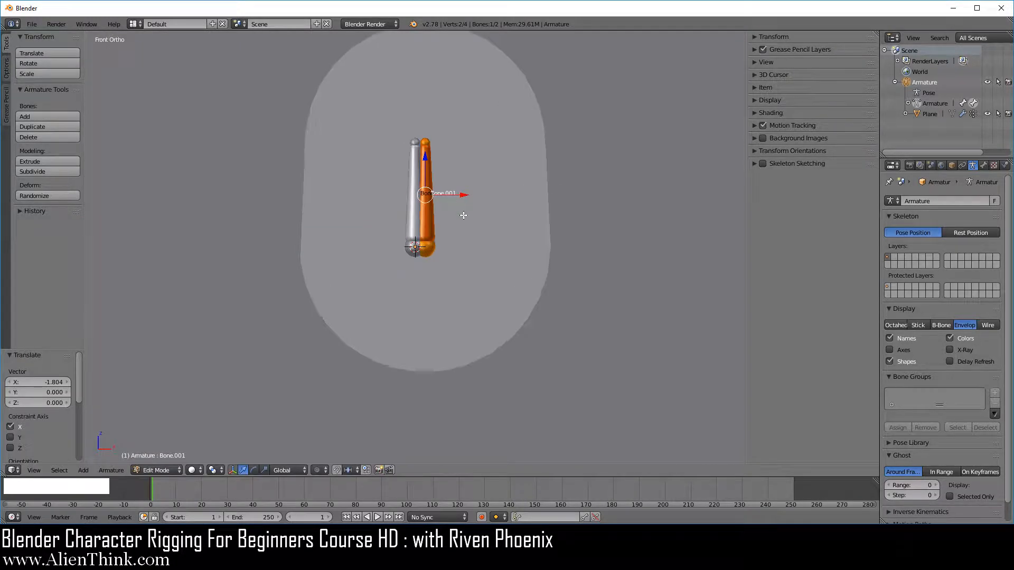
- Parent the plane to the armature again using With Envelope Weights, with the two bones side by side
{"action": "left_click", "coordinate": [929, 114]}
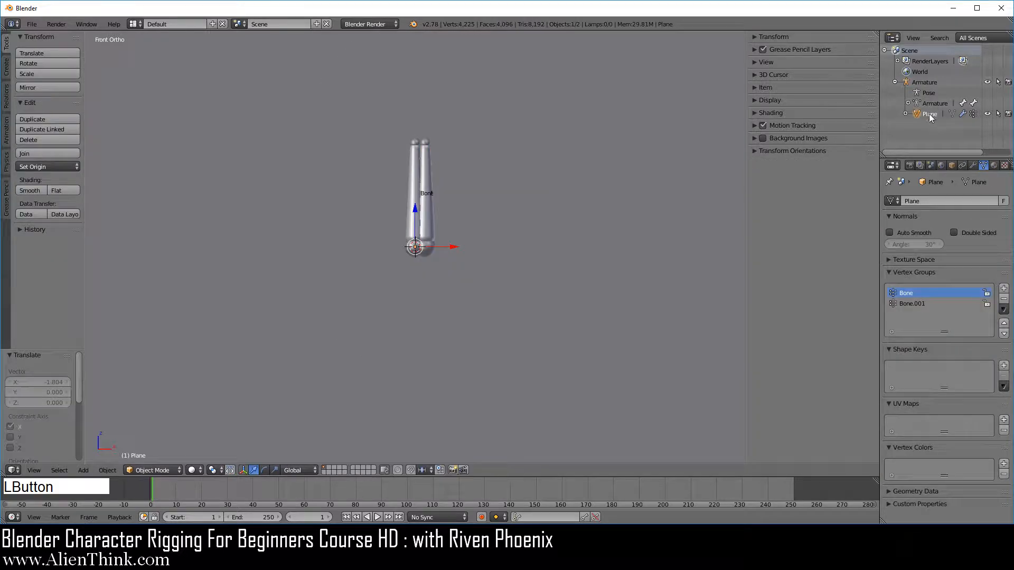
{"action": "left_click", "coordinate": [929, 100], "text": "shift"}
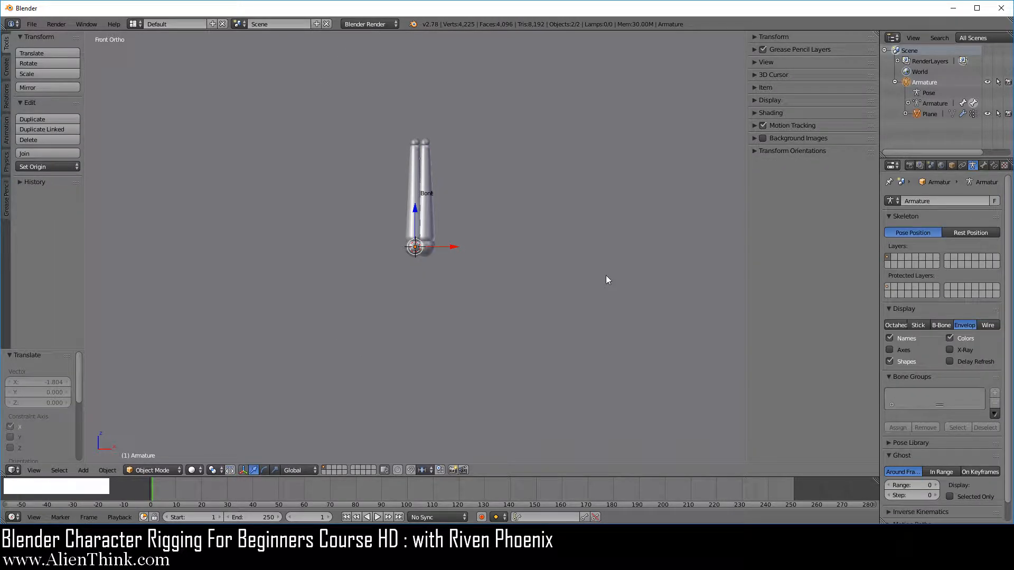
{"action": "key", "text": "ctrl+p"}
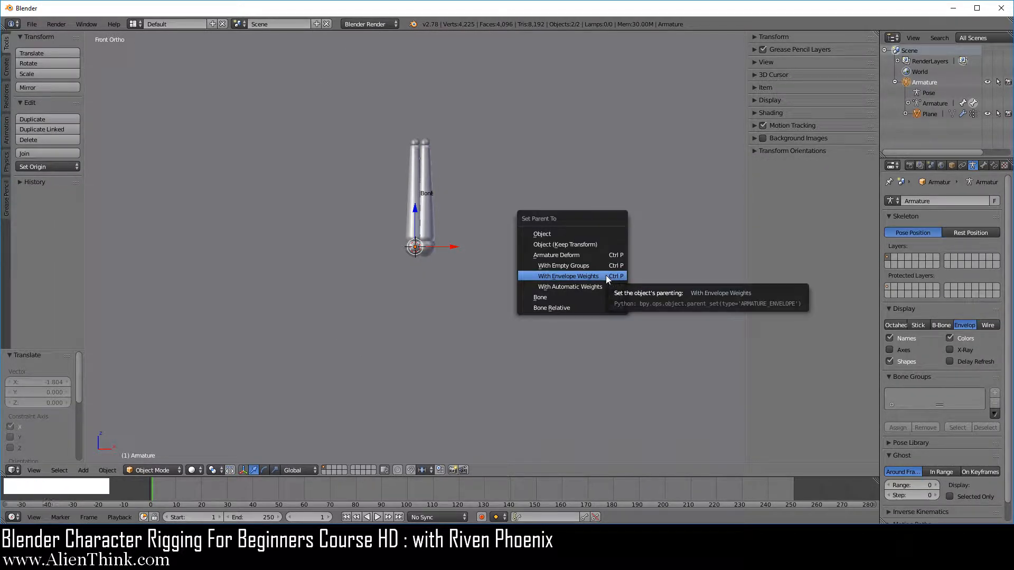
{"action": "left_click", "coordinate": [606, 280]}
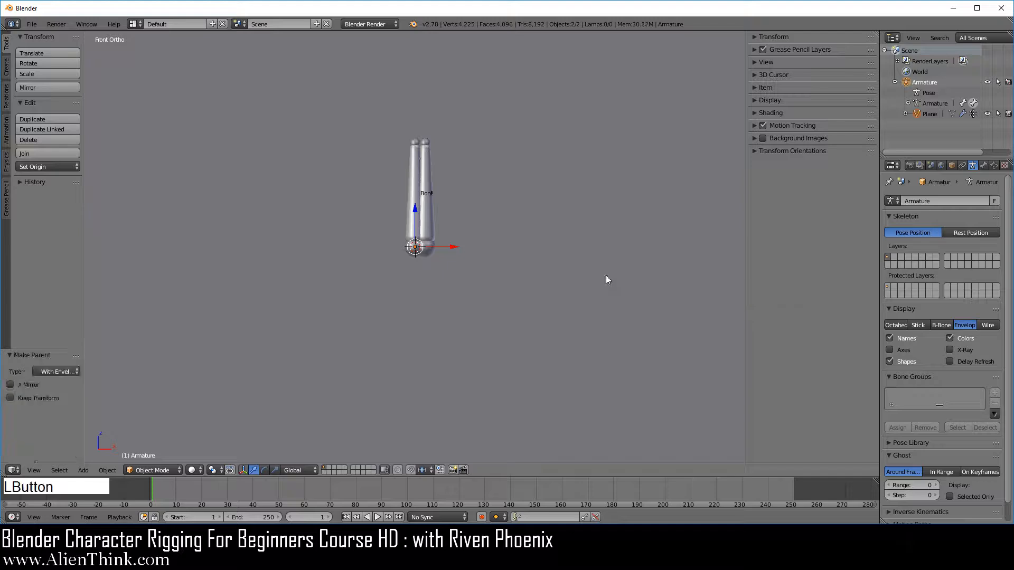
- Enter the plane's Edit Mode and check both bones' weights on the vertex just below the first bone's head
{"action": "left_click", "coordinate": [929, 114]}
{"action": "key", "text": "Tab"}
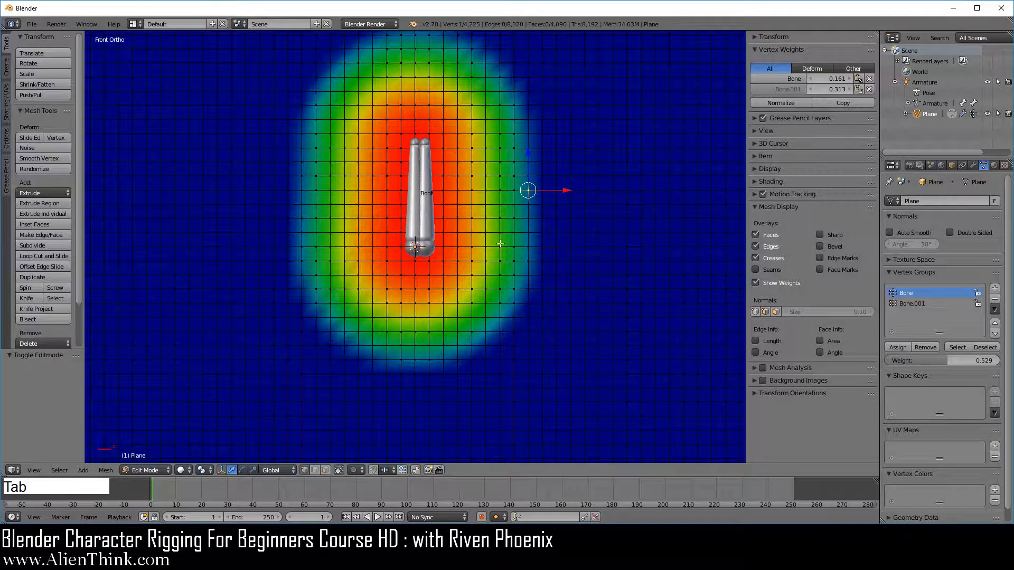
{"action": "right_click", "coordinate": [417, 260]}
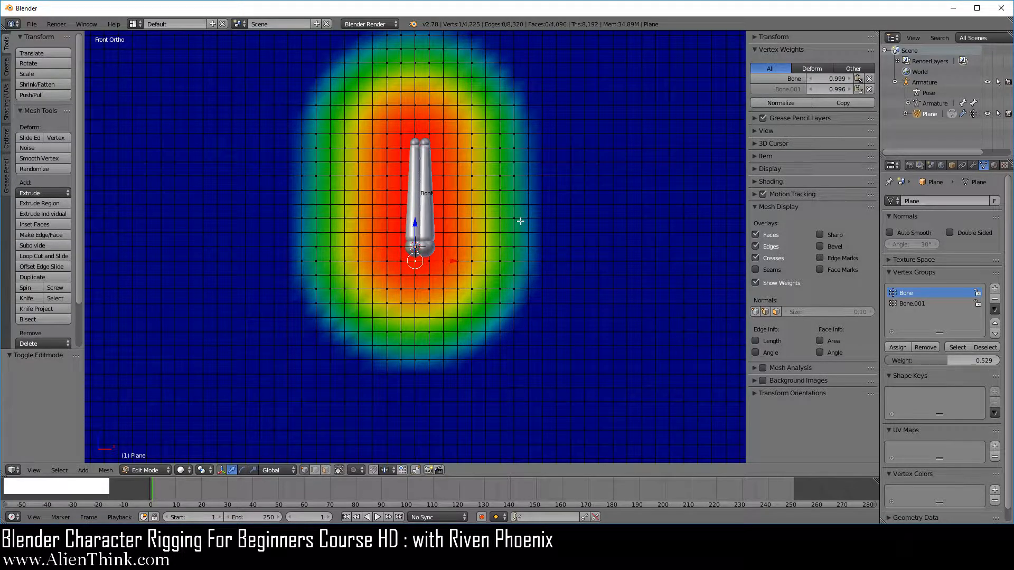
{"action": "scroll", "coordinate": [520, 221], "scroll_direction": "down", "scroll_amount": 3}
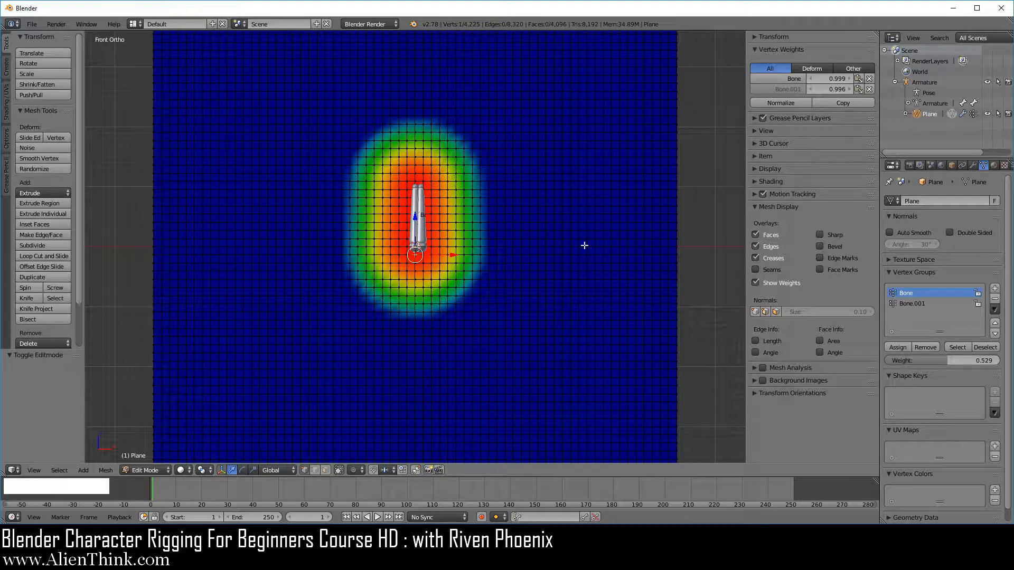
- Set the armature's bone display to Octahedral and parent the plane to it using With Automatic Weights
{"action": "left_click", "coordinate": [933, 82]}
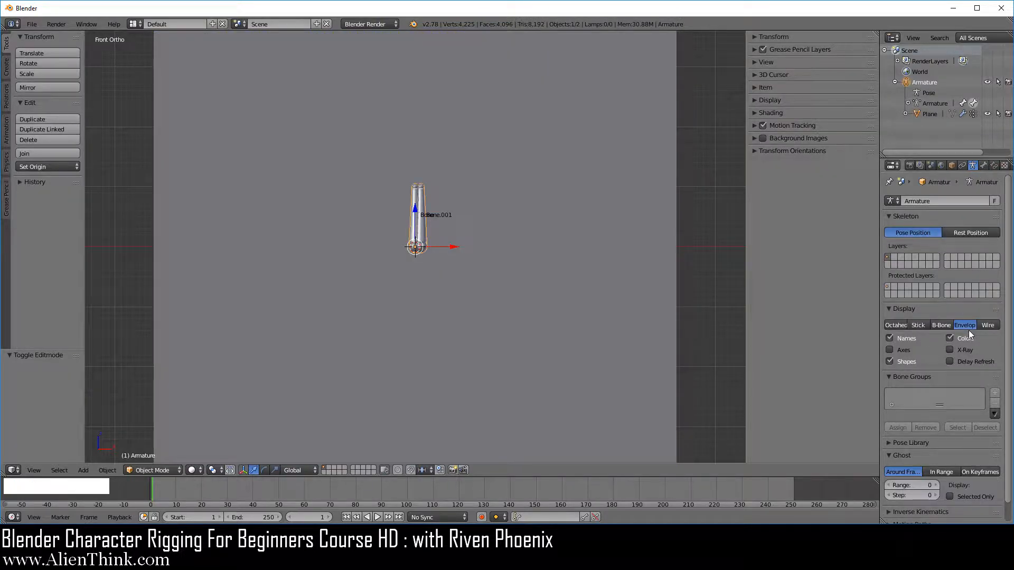
{"action": "left_click", "coordinate": [902, 327]}
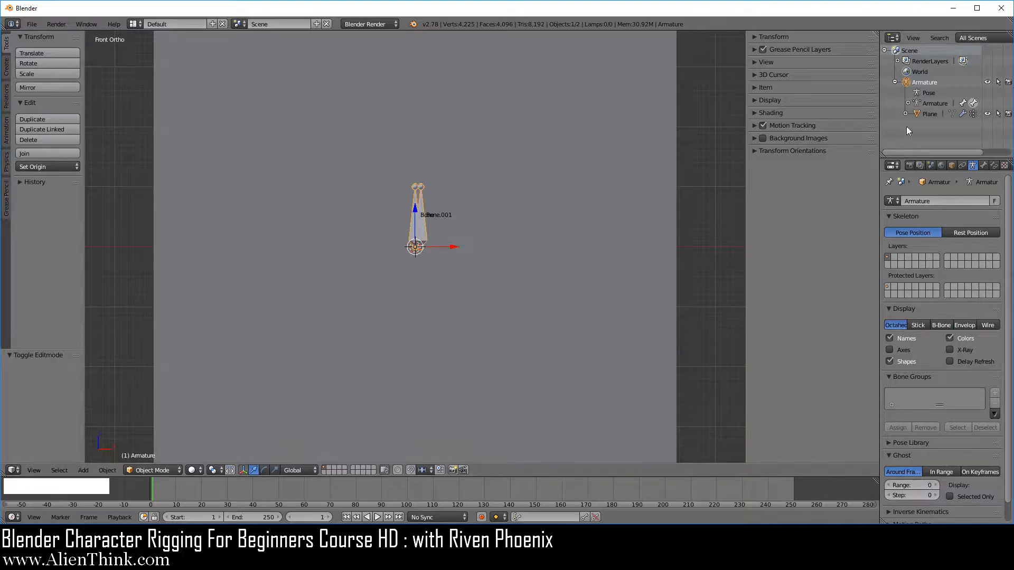
{"action": "left_click", "coordinate": [928, 119]}
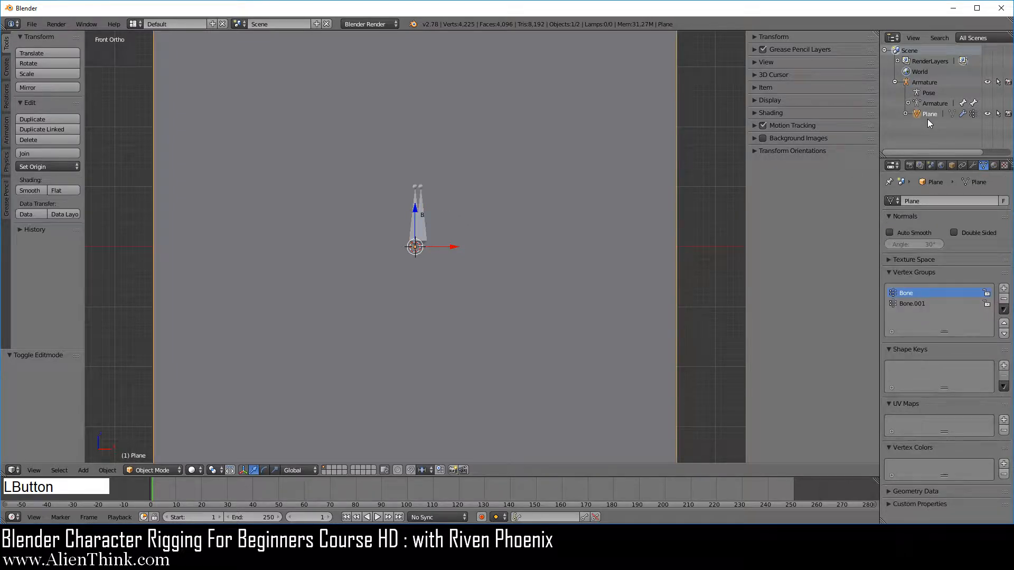
{"action": "left_click", "coordinate": [925, 83], "text": "shift"}
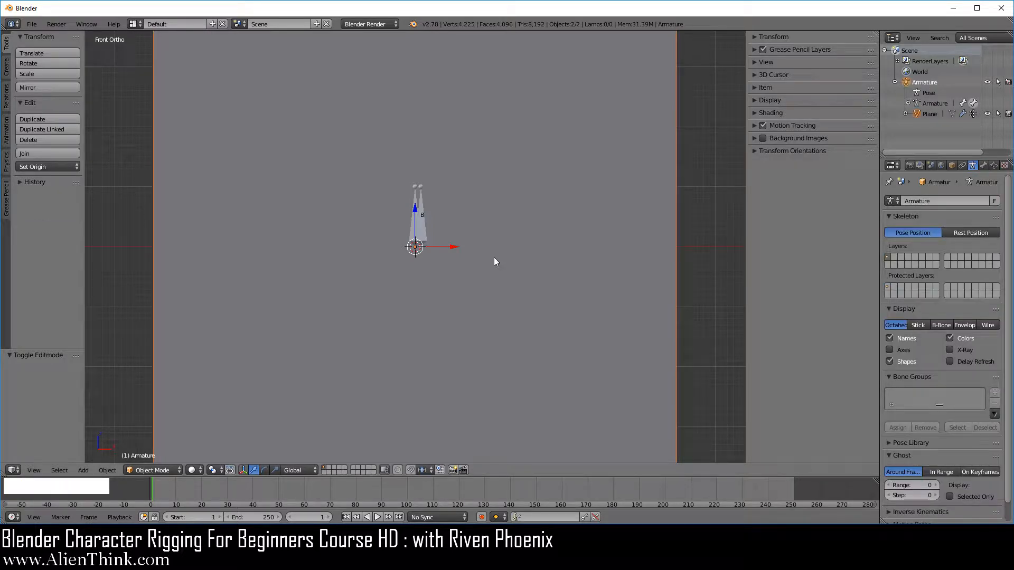
{"action": "key", "text": "ctrl+p"}
{"action": "left_click", "coordinate": [484, 267]}
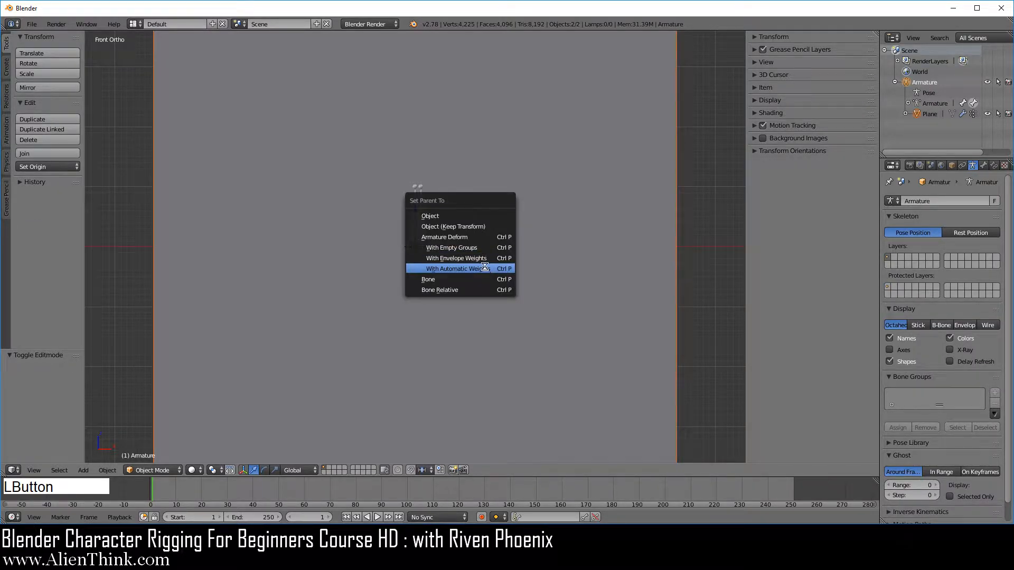
- Enter the plane's Edit Mode and check the automatic weights of three successive vertices from below the first bone's head up into the bone
{"action": "right_click", "coordinate": [499, 240]}
{"action": "key", "text": "Tab"}
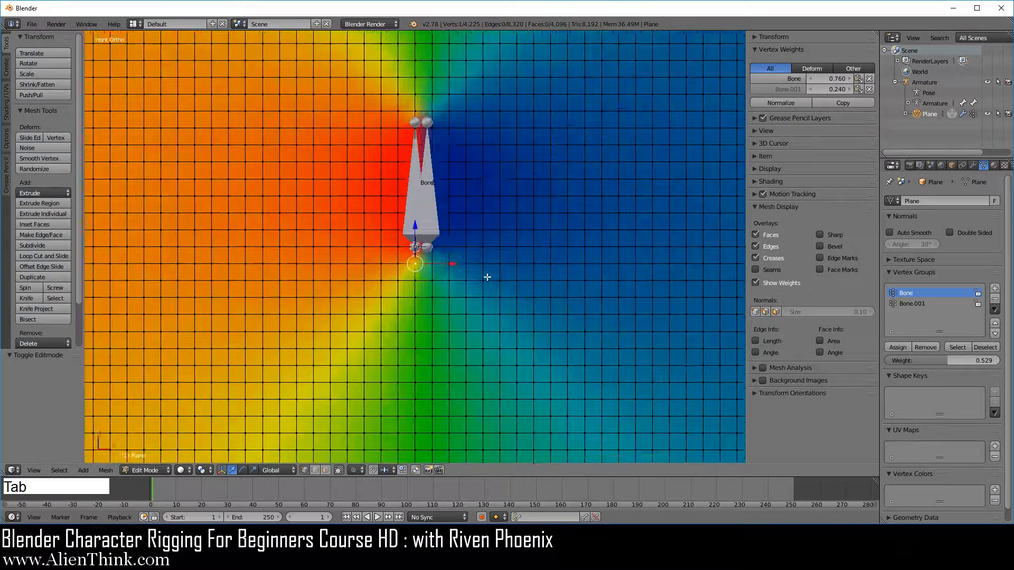
{"action": "scroll", "coordinate": [487, 277], "scroll_direction": "up", "scroll_amount": 6}
{"action": "middle_click_drag", "start_coordinate": [475, 285], "coordinate": [442, 321], "text": "shift"}
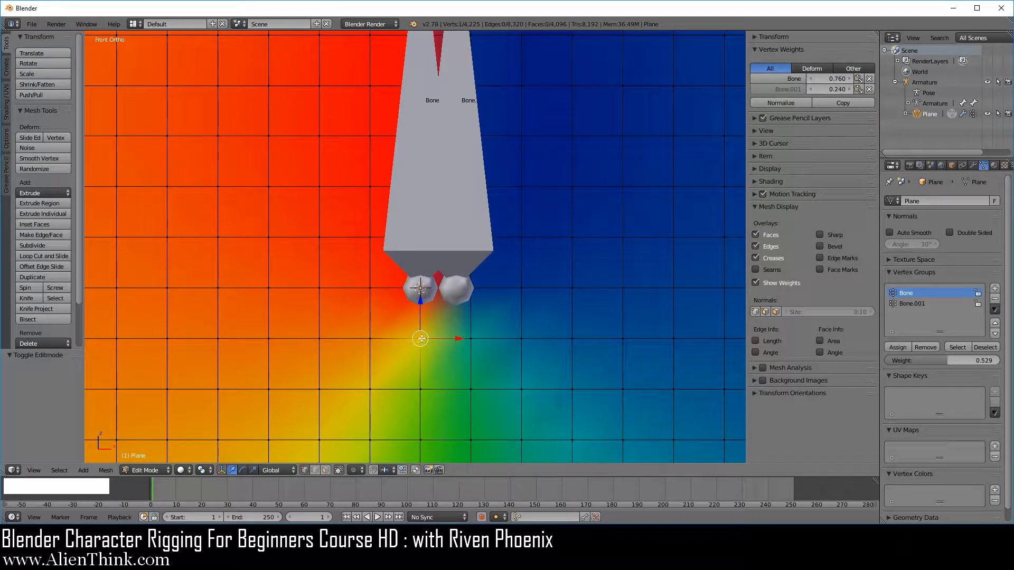
{"action": "right_click", "coordinate": [421, 339]}
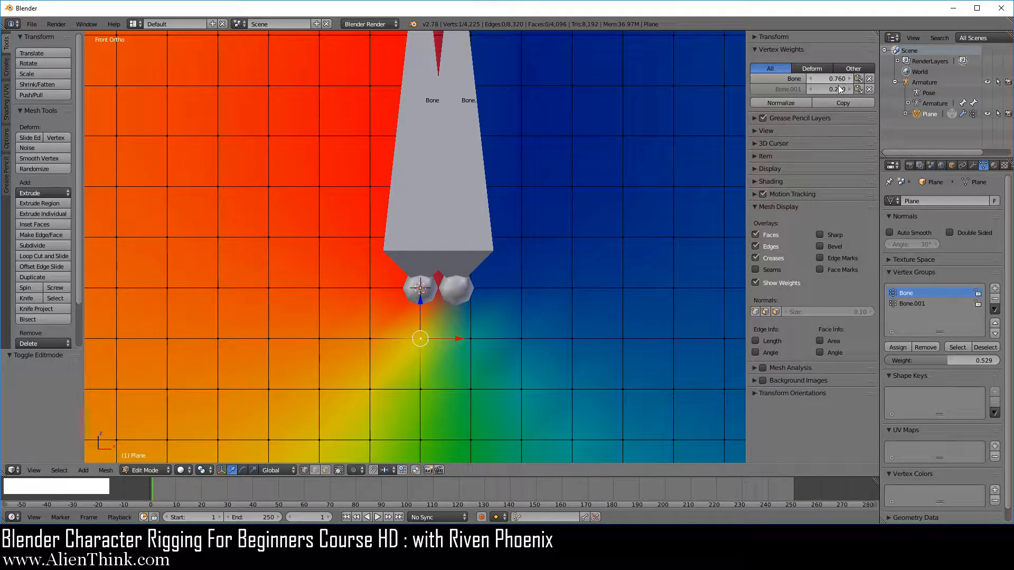
{"action": "right_click", "coordinate": [420, 285]}
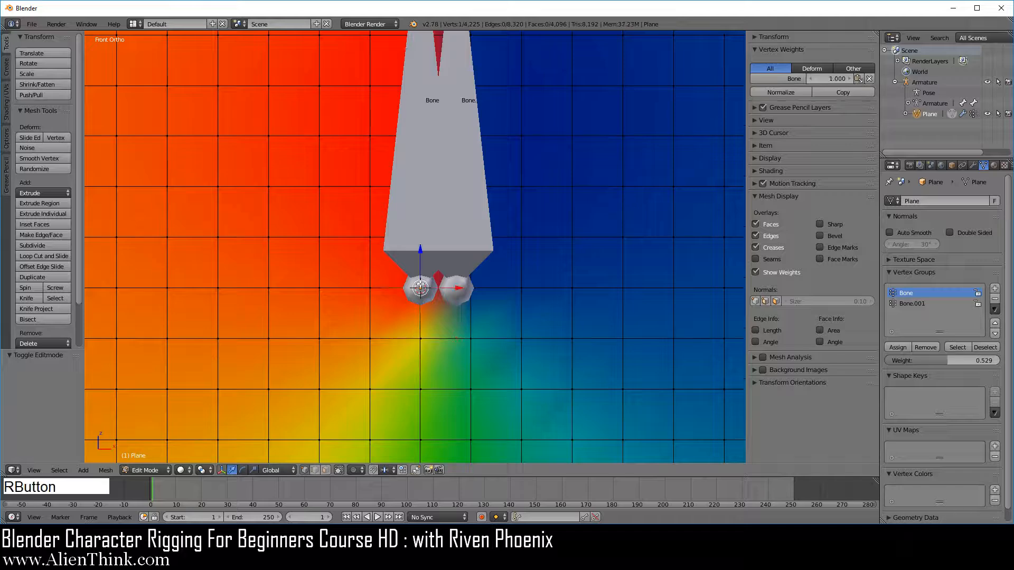
{"action": "right_click", "coordinate": [421, 241]}
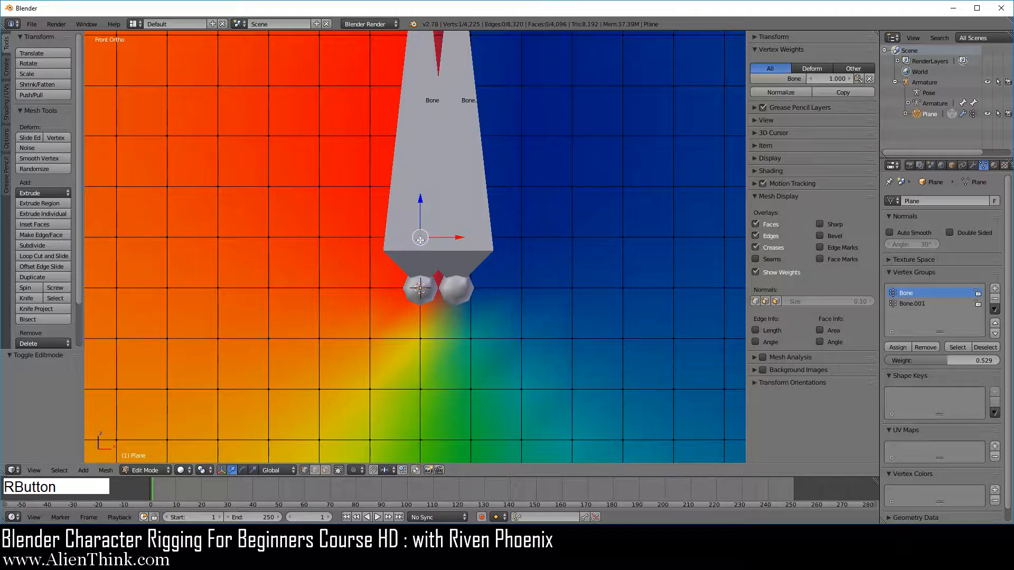
- Check a vertex near Bone.001's base with its vertex group shown, and one at the first bone's tip with the Bone group shown
{"action": "left_click", "coordinate": [917, 303]}
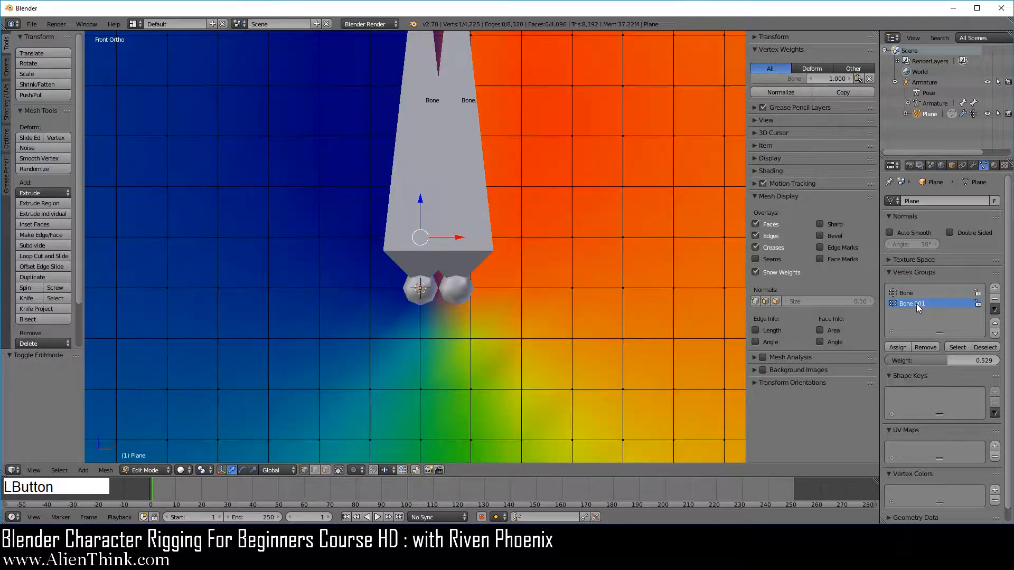
{"action": "right_click", "coordinate": [473, 235]}
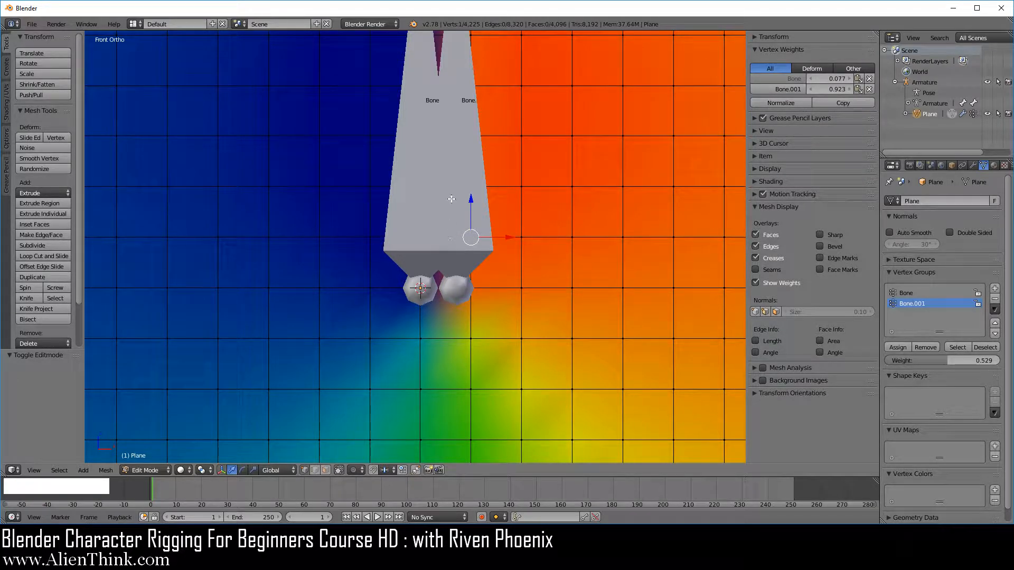
{"action": "middle_click_drag", "start_coordinate": [453, 286], "coordinate": [474, 172], "text": "shift"}
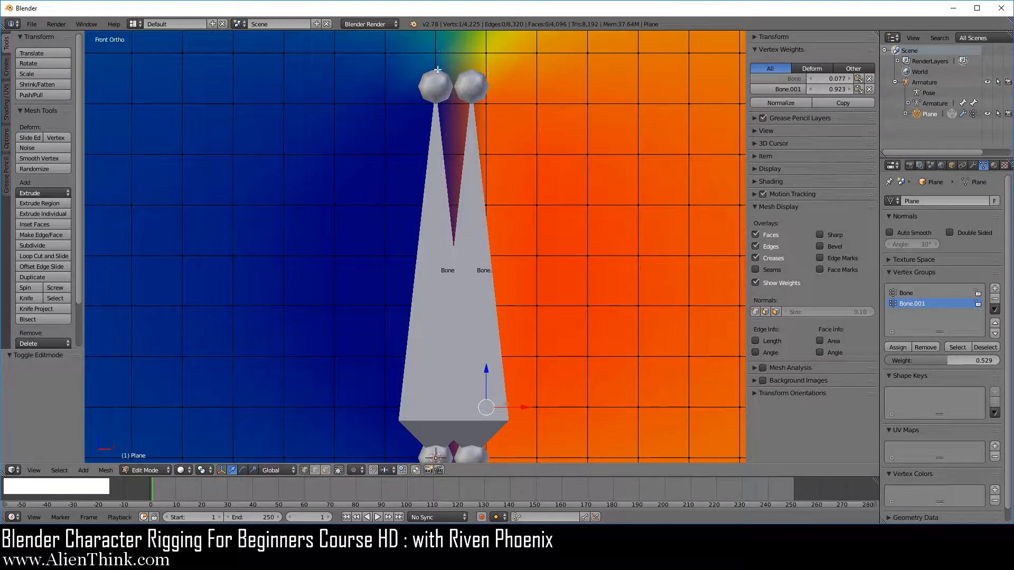
{"action": "left_click", "coordinate": [909, 293]}
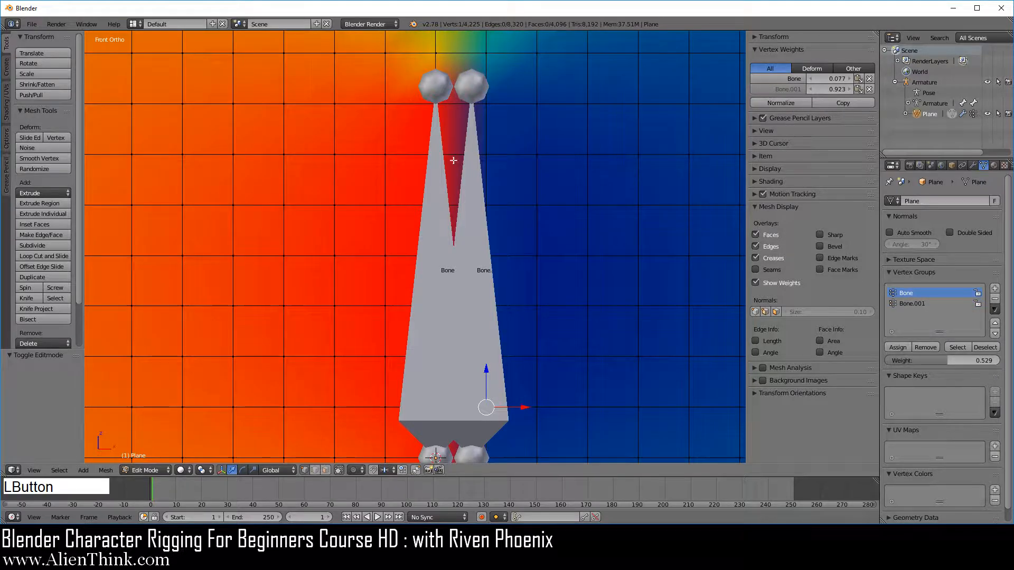
{"action": "right_click", "coordinate": [435, 104]}
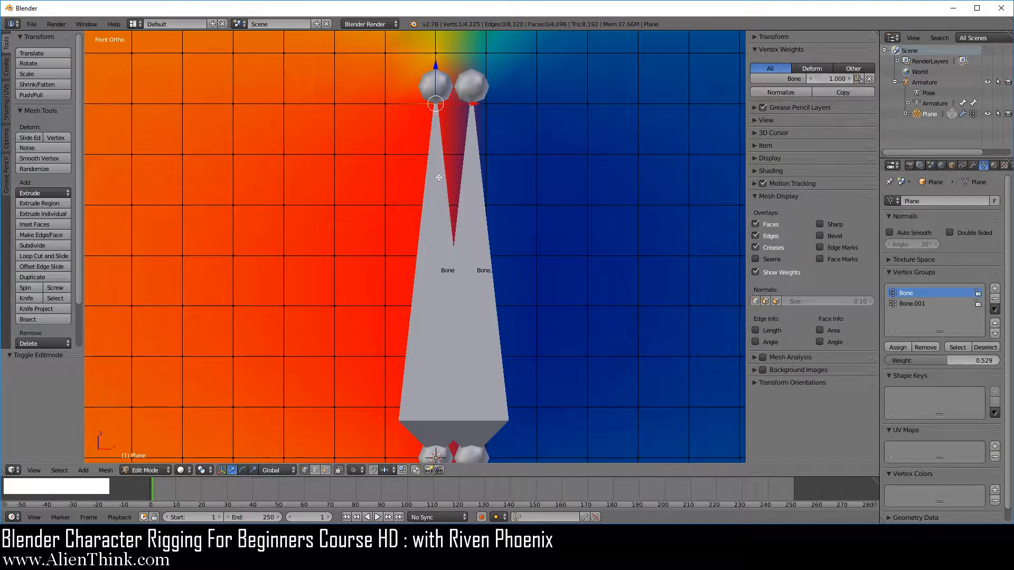
- Check the Bone weight of the vertex just below the first bone's tip and the overall weight gradient around both bones
{"action": "right_click", "coordinate": [434, 154]}
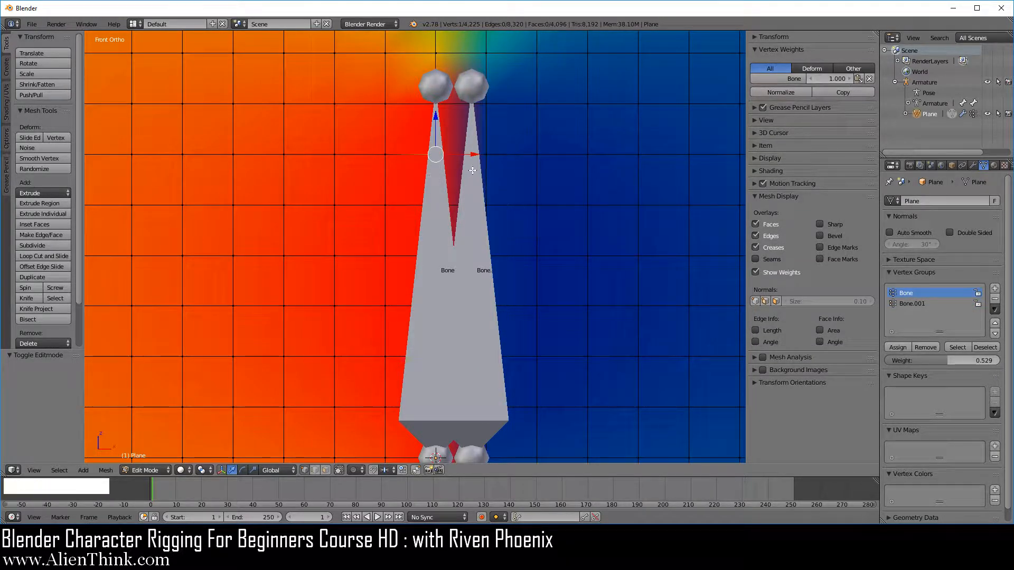
{"action": "scroll", "coordinate": [534, 322], "scroll_direction": "down", "scroll_amount": 5}
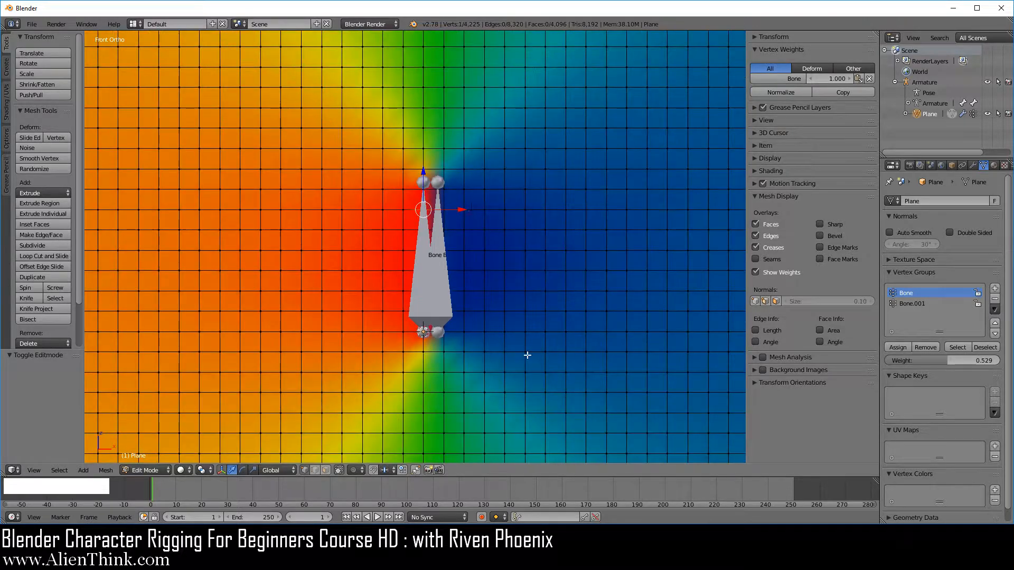
{"action": "scroll", "coordinate": [470, 295], "scroll_direction": "down", "scroll_amount": 3}
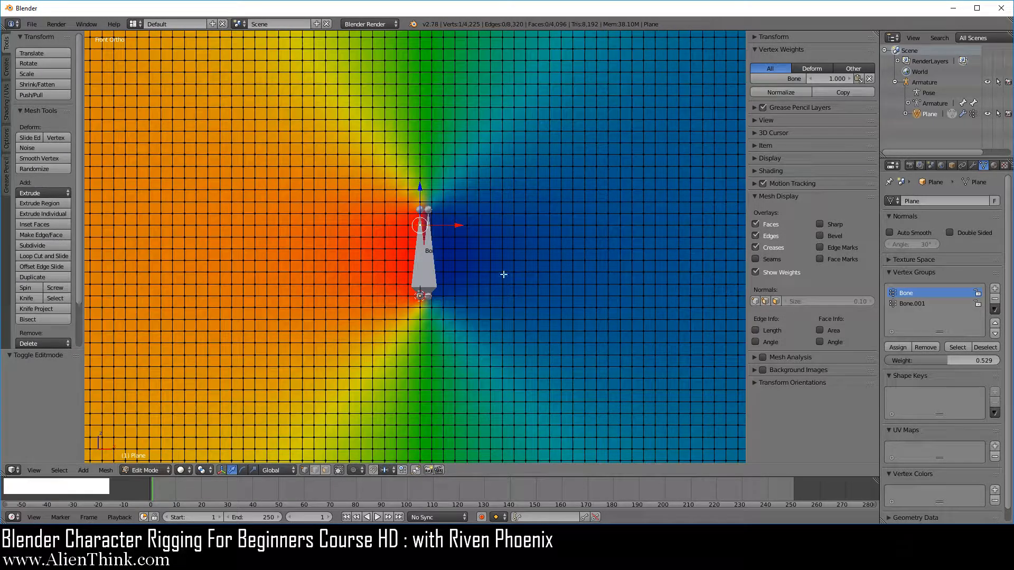
- In the armature's Edit Mode, move Bone.001 about 0.79 units along X away from the first bone and delete it
{"action": "left_click", "coordinate": [924, 83]}
{"action": "key", "text": "Tab"}
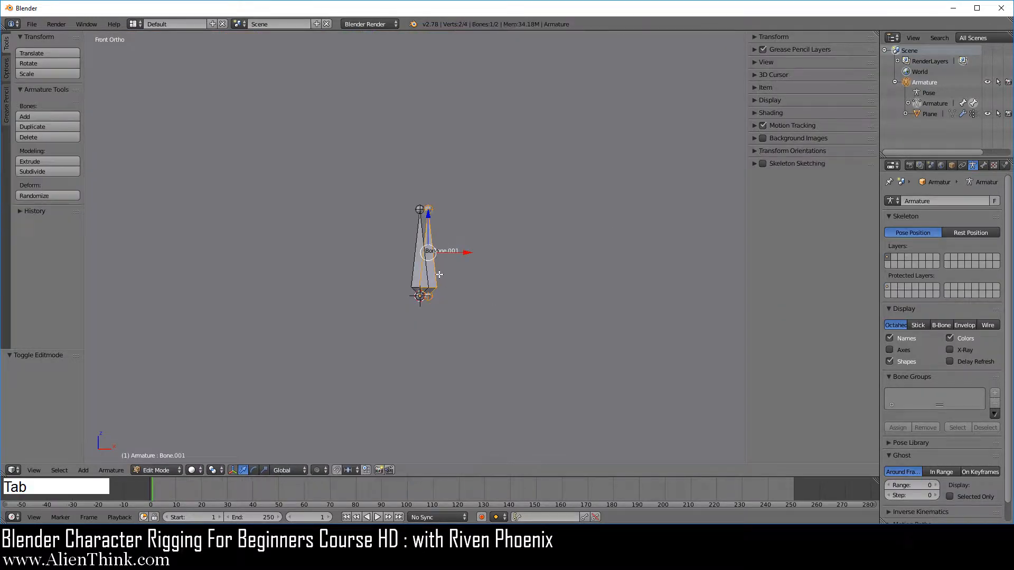
{"action": "right_click", "coordinate": [428, 258]}
{"action": "left_click_drag", "start_coordinate": [466, 253], "coordinate": [533, 253]}
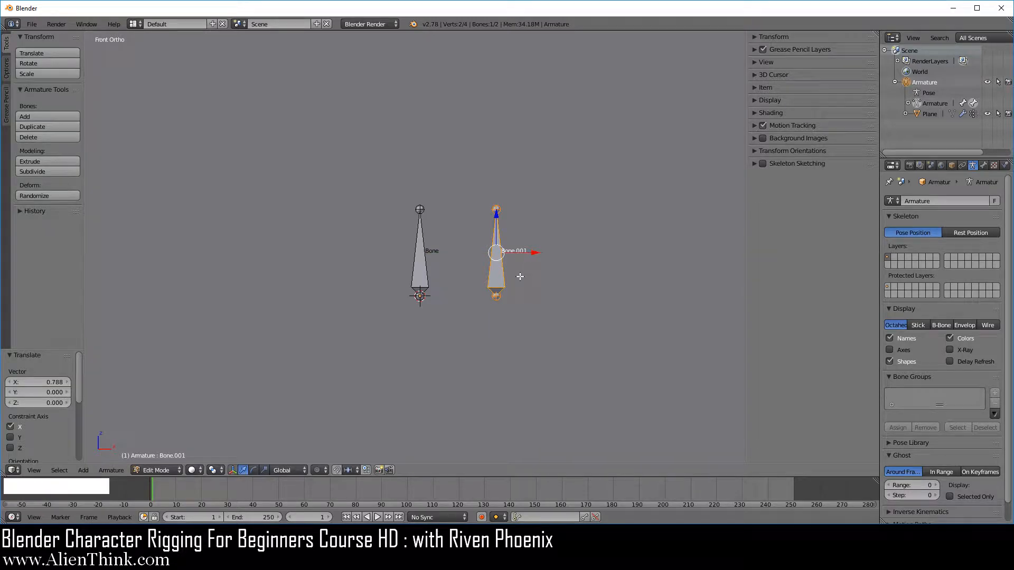
{"action": "key", "text": "x"}
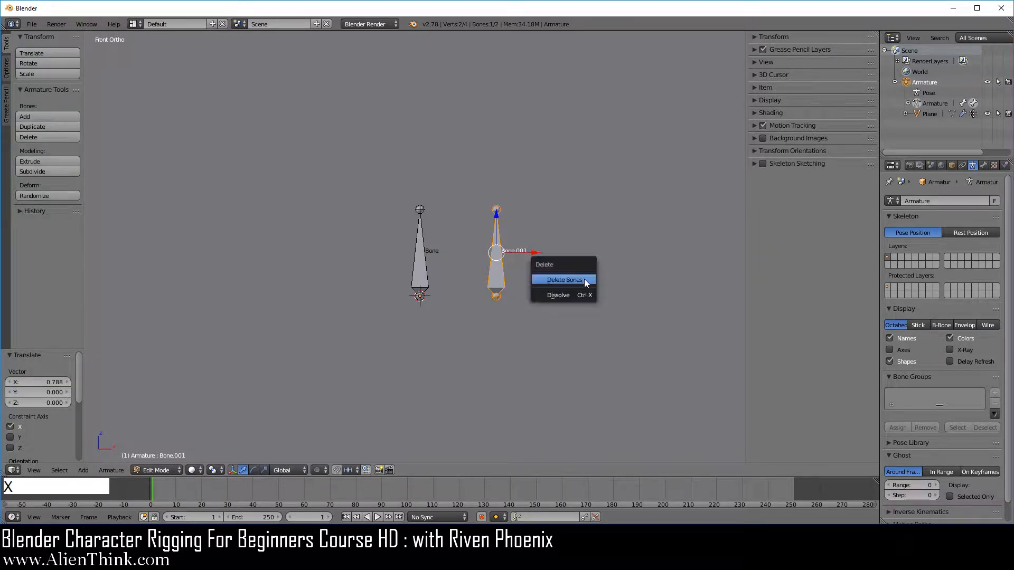
{"action": "left_click", "coordinate": [589, 277]}
- Place the 3D cursor in front of the plane and the remaining bone, working in the top view
{"action": "scroll", "coordinate": [570, 295], "scroll_direction": "down", "scroll_amount": 5}
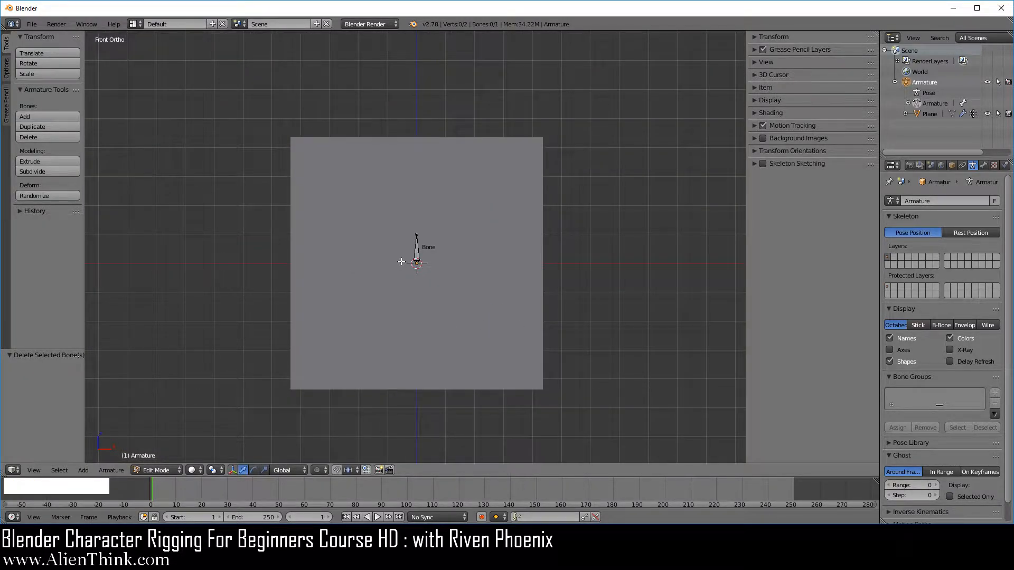
{"action": "middle_click_drag", "start_coordinate": [399, 271], "coordinate": [531, 321]}
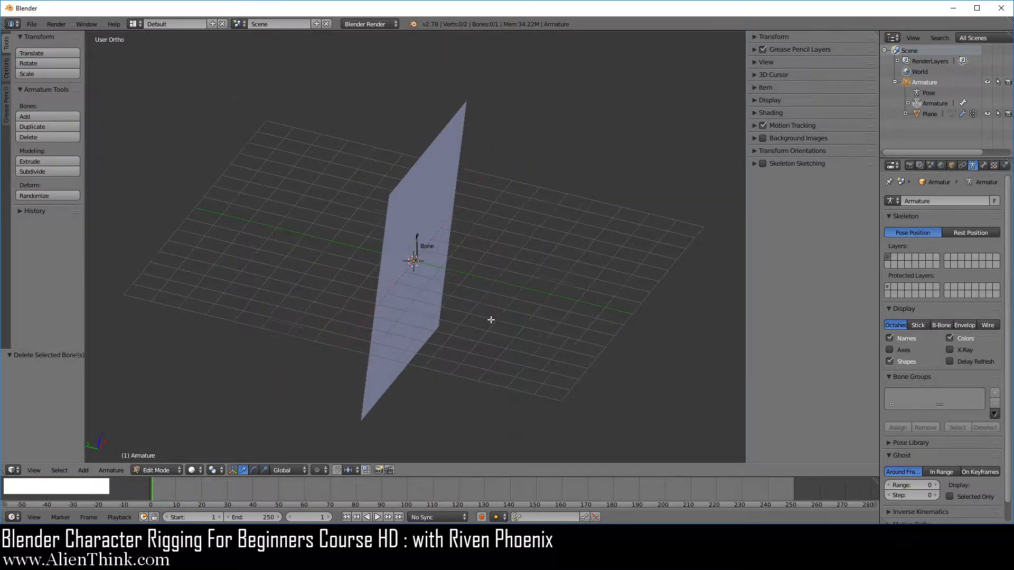
{"action": "scroll", "coordinate": [515, 344], "scroll_direction": "up", "scroll_amount": 6}
{"action": "middle_click_drag", "start_coordinate": [376, 306], "coordinate": [444, 309]}
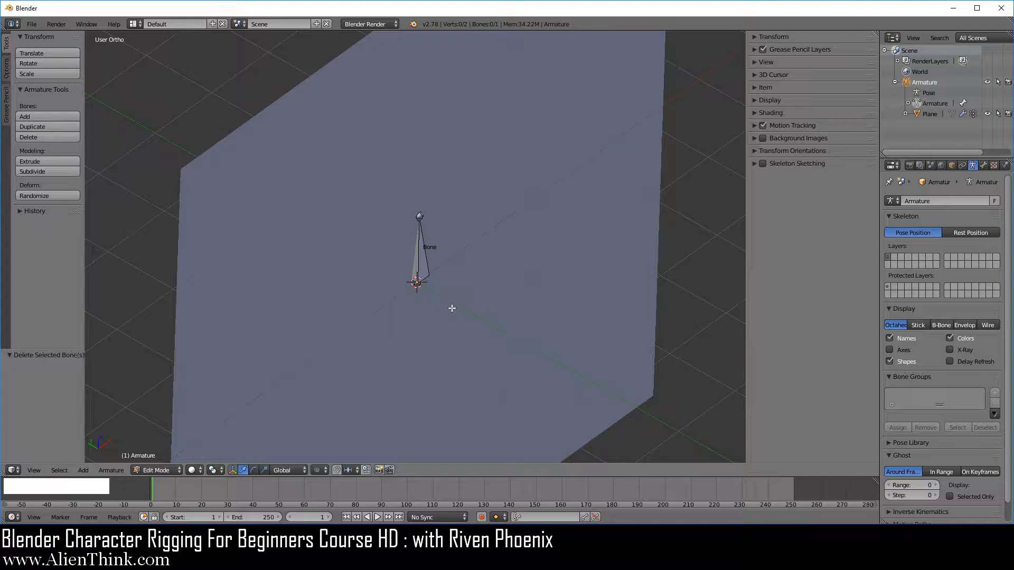
{"action": "key", "text": "shift+c"}
{"action": "scroll", "coordinate": [423, 259], "scroll_direction": "up", "scroll_amount": 4}
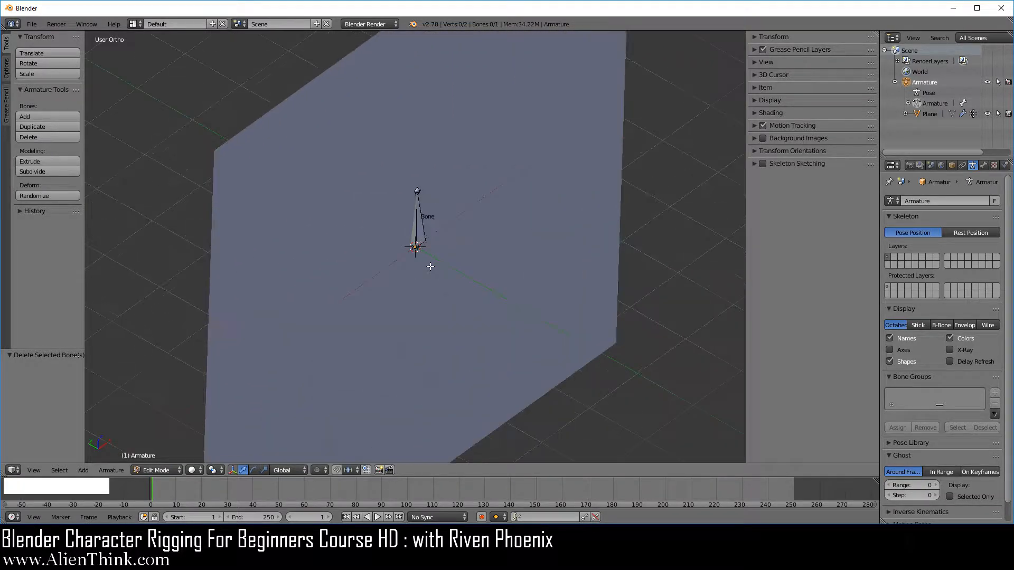
{"action": "key", "text": "KP_7"}
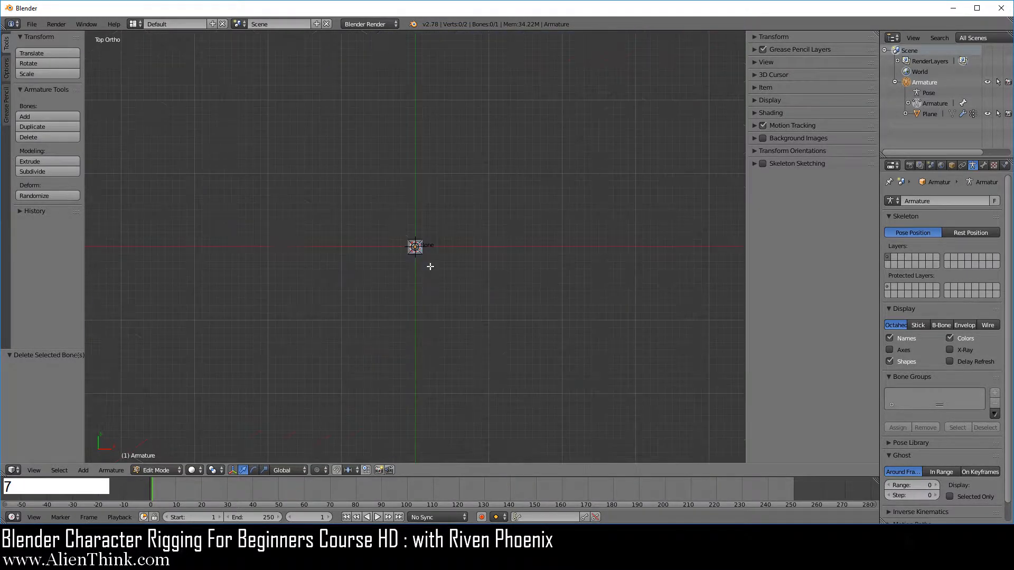
{"action": "left_click", "coordinate": [414, 321]}
- Enter the plane's Edit Mode and add a UV sphere at the 3D cursor as part of its mesh
{"action": "left_click", "coordinate": [933, 113]}
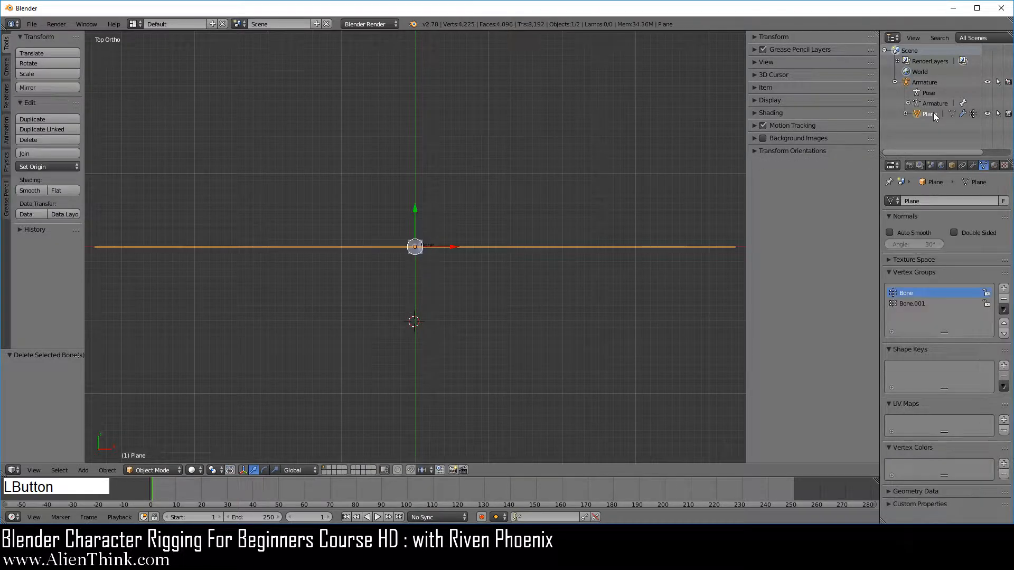
{"action": "left_click", "coordinate": [155, 469]}
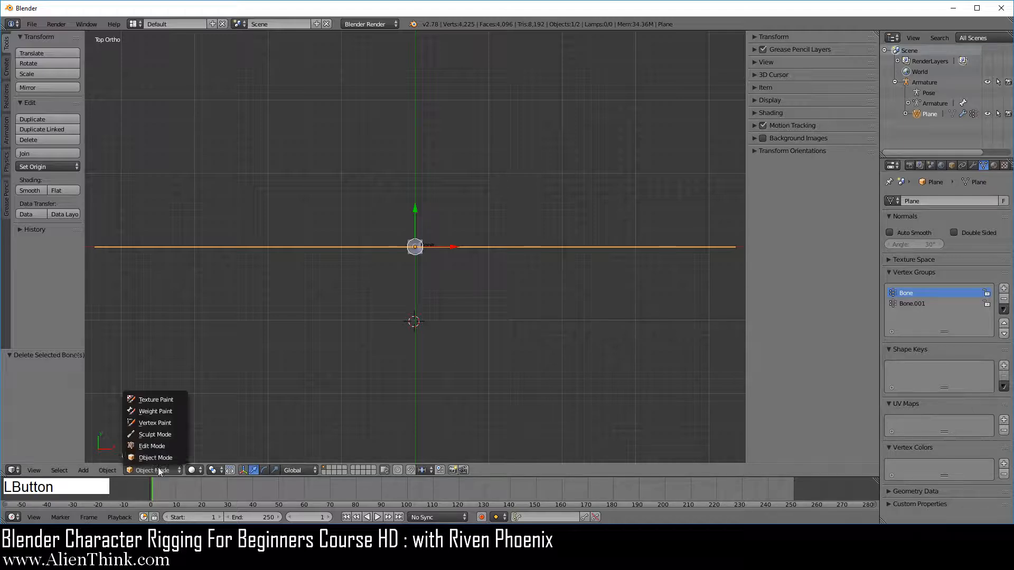
{"action": "left_click", "coordinate": [159, 446]}
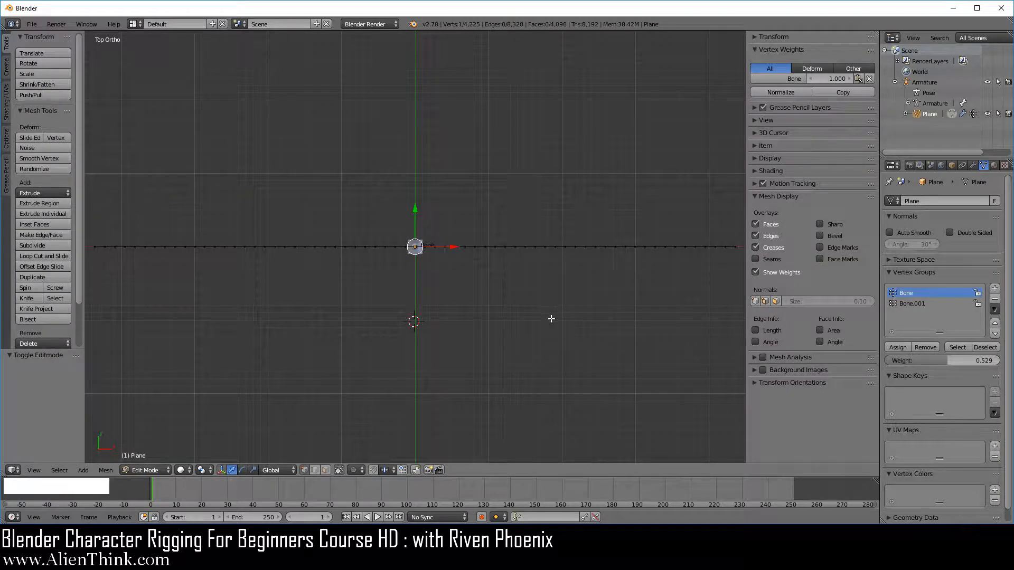
{"action": "key", "text": "shift+a"}
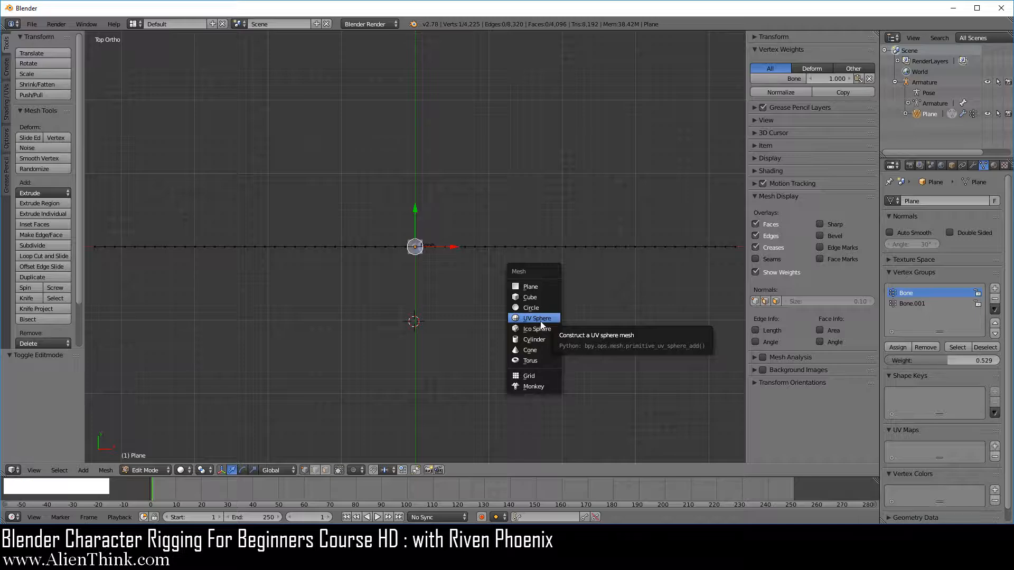
{"action": "left_click", "coordinate": [539, 319]}
- Move the sphere about -0.15 units along Y so it sits farther from the plane
{"action": "scroll", "coordinate": [498, 334], "scroll_direction": "up", "scroll_amount": 2}
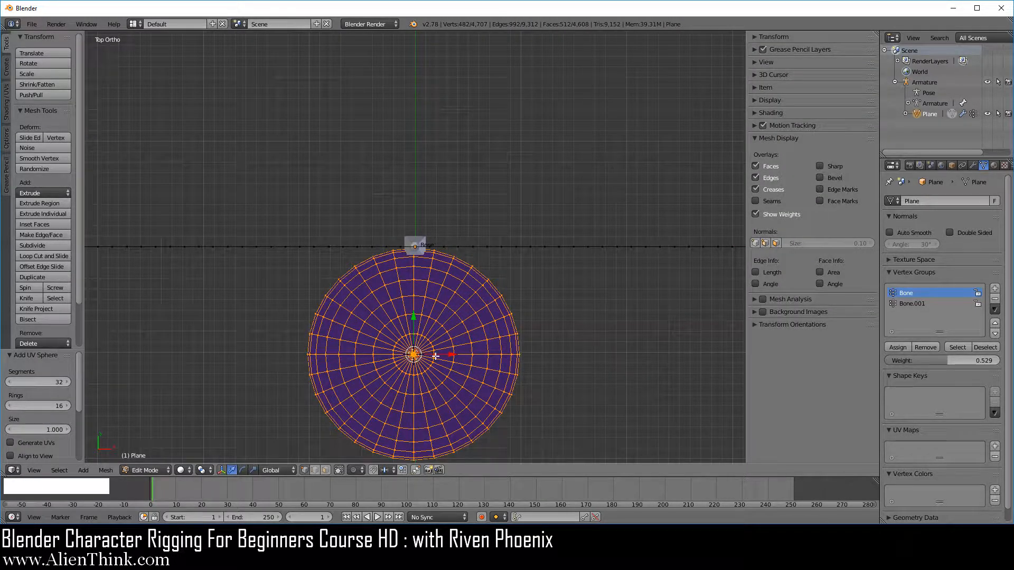
{"action": "middle_click_drag", "start_coordinate": [435, 356], "coordinate": [438, 292], "text": "shift"}
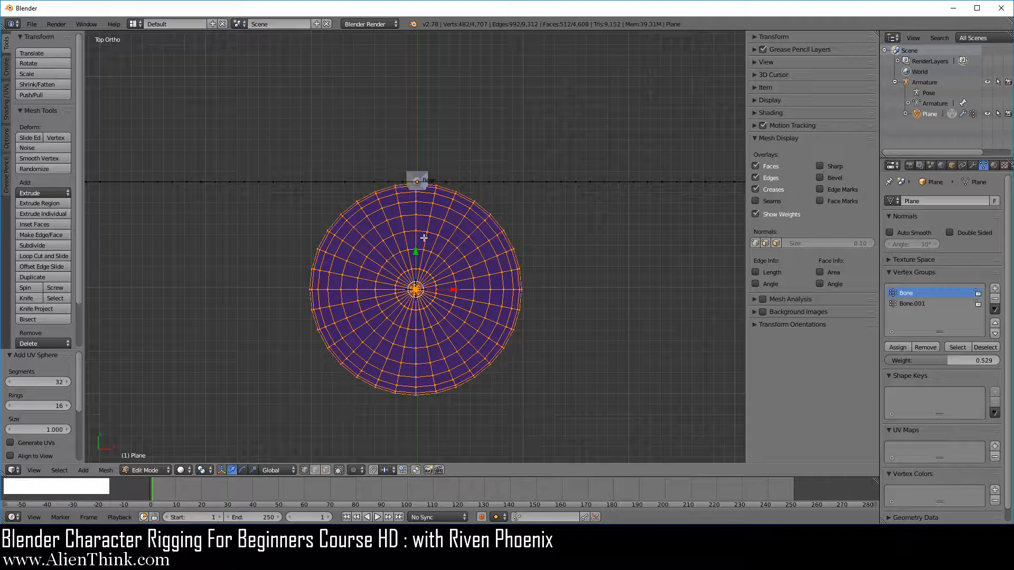
{"action": "left_click_drag", "start_coordinate": [415, 250], "coordinate": [424, 275]}
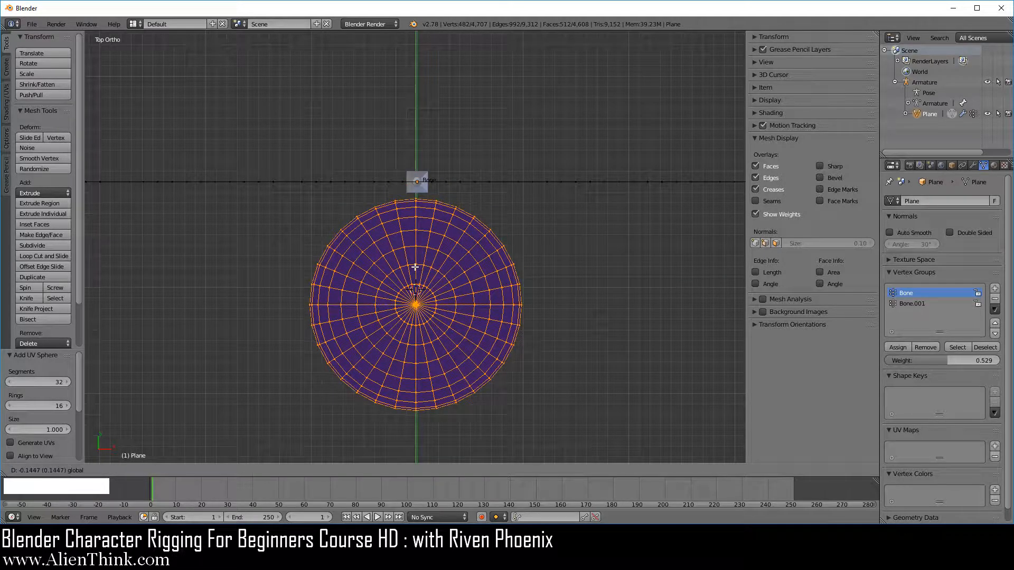
{"action": "middle_click_drag", "start_coordinate": [423, 275], "coordinate": [418, 211]}
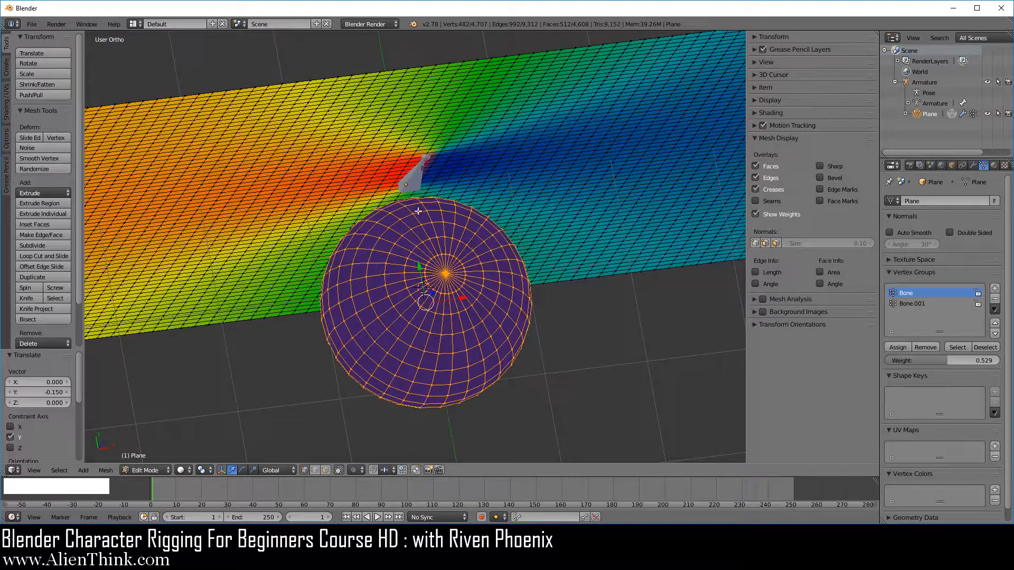
{"action": "middle_click_drag", "start_coordinate": [483, 390], "coordinate": [515, 357]}
{"action": "mouse_move", "coordinate": [548, 279]}
{"action": "middle_mouse_down"}
{"action": "mouse_move", "coordinate": [533, 288]}
{"action": "mouse_move", "coordinate": [545, 272]}
{"action": "middle_mouse_up"}
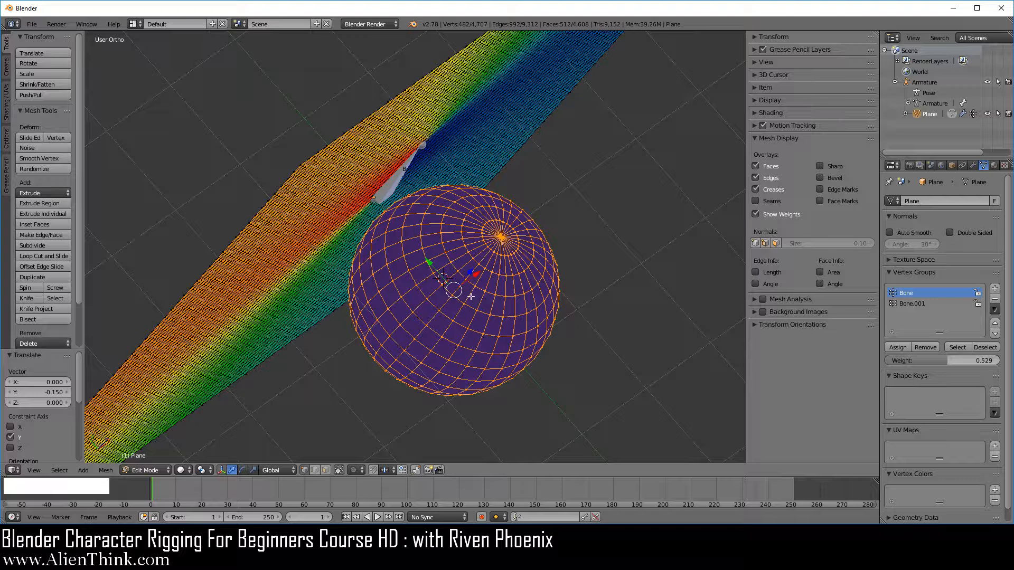
- Select the whole sphere through its linked vertices and snap the 3D cursor to the selection
{"action": "right_click", "coordinate": [505, 296]}
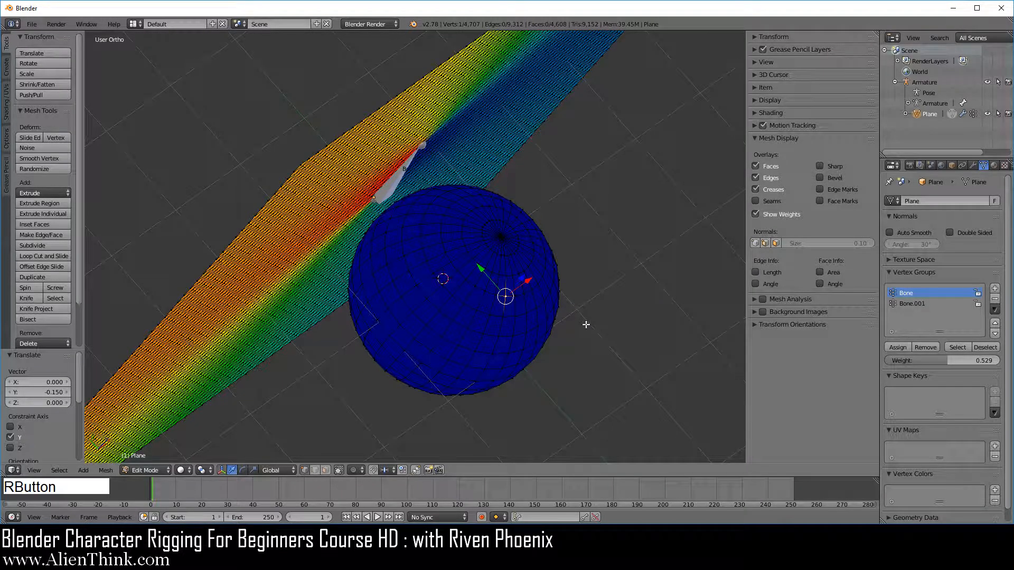
{"action": "key", "text": "ctrl+l"}
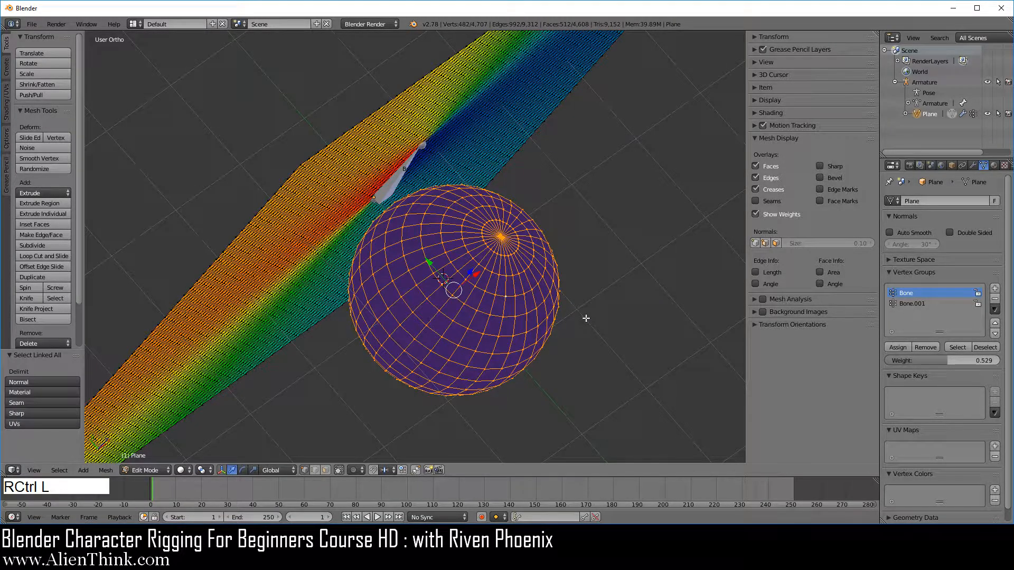
{"action": "key", "text": "shift+s"}
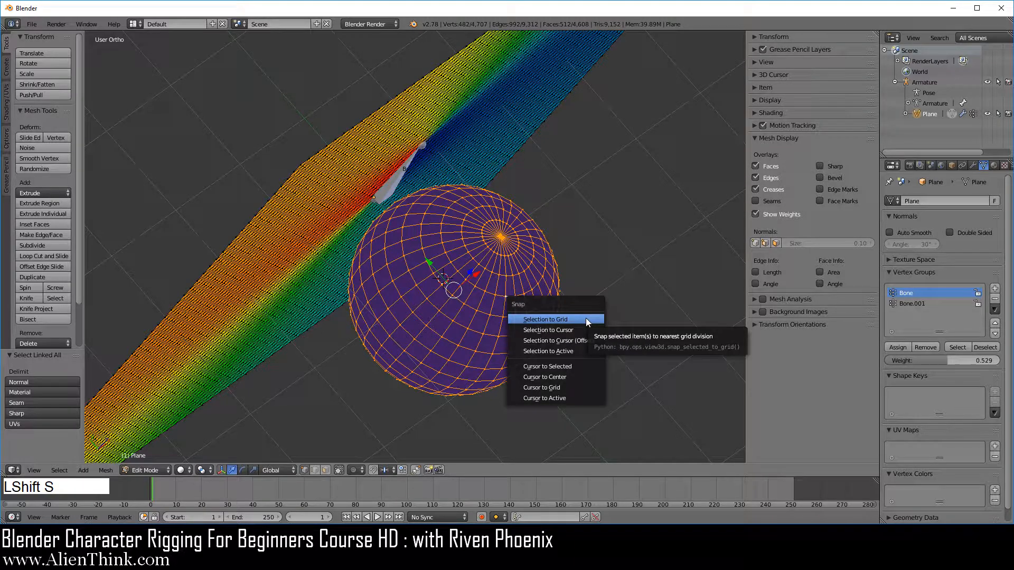
{"action": "left_click", "coordinate": [571, 367]}
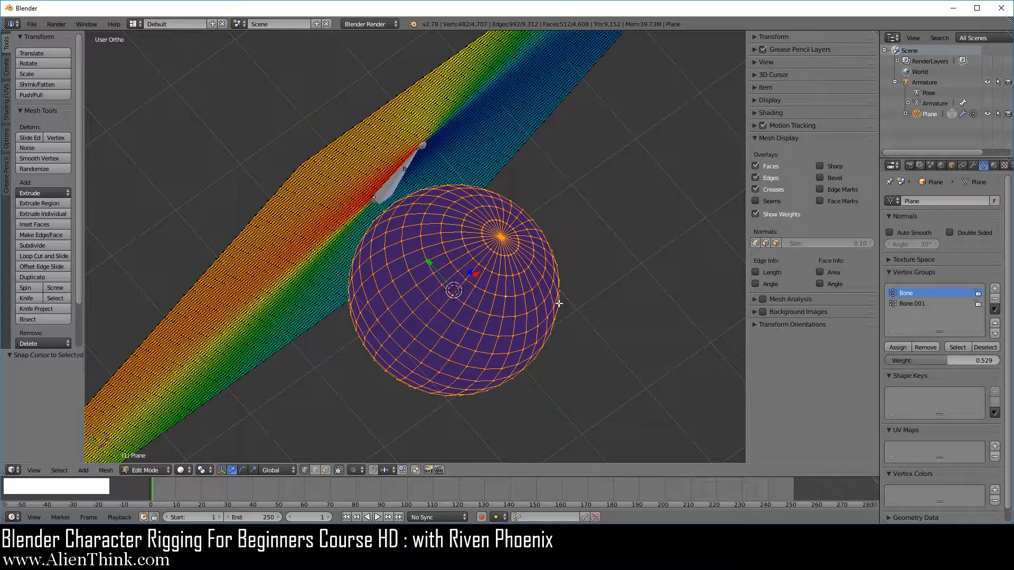
{"action": "key", "text": "KP_3"}
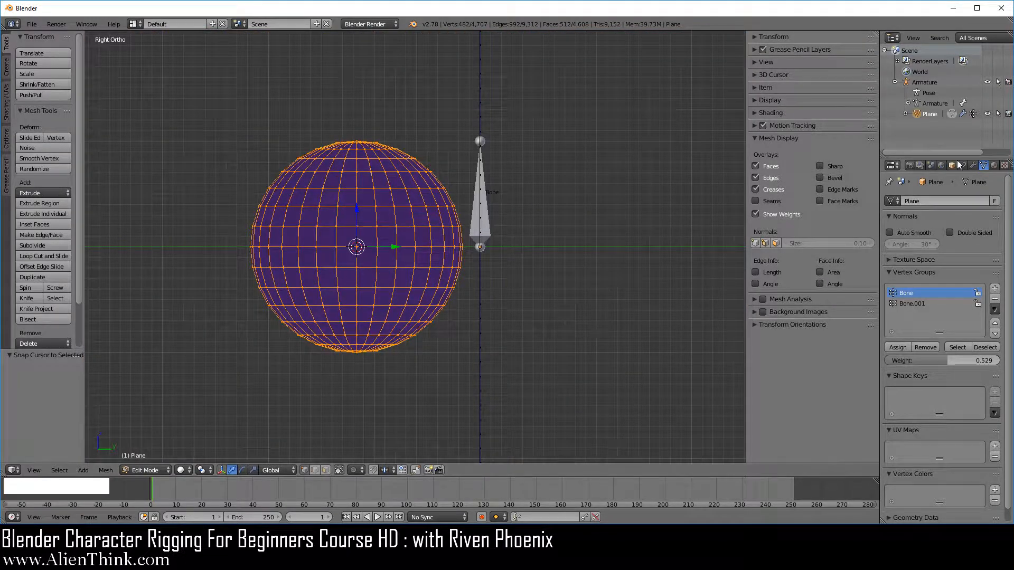
- Add a new bone at the sphere's center in the armature's Edit Mode and enable X-Ray for the armature
{"action": "left_click", "coordinate": [926, 83]}
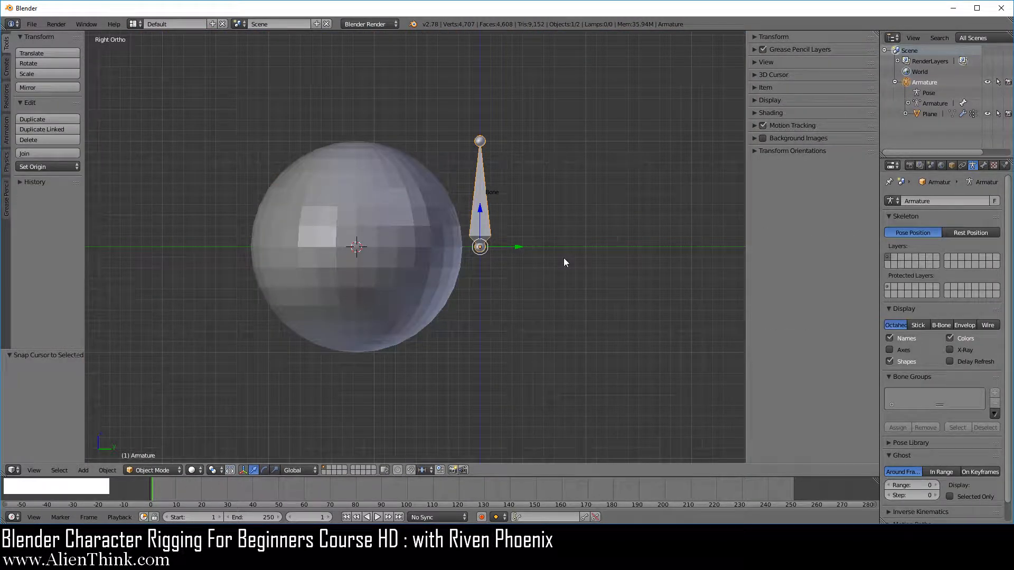
{"action": "key", "text": "Tab"}
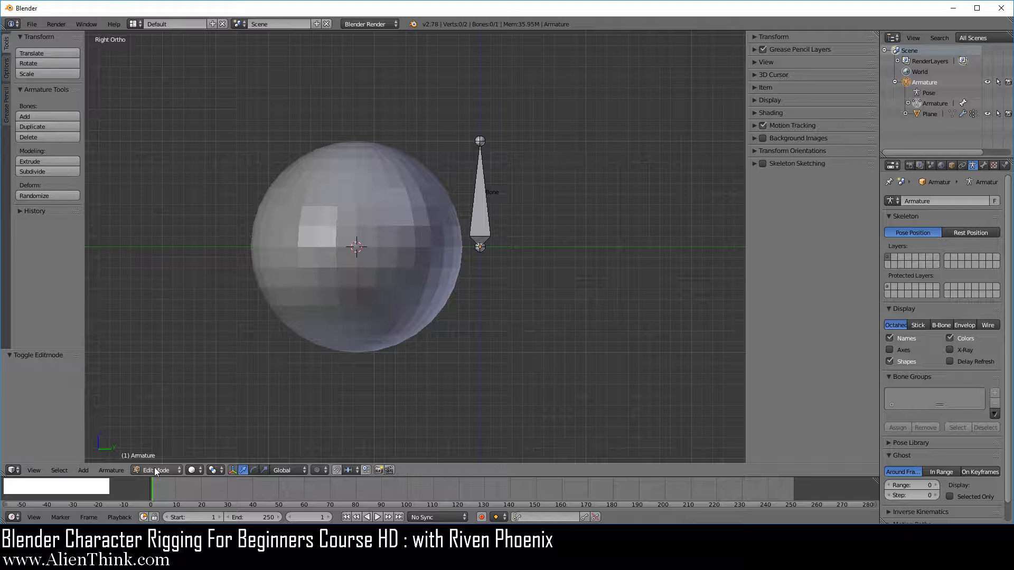
{"action": "key", "text": "shift+a"}
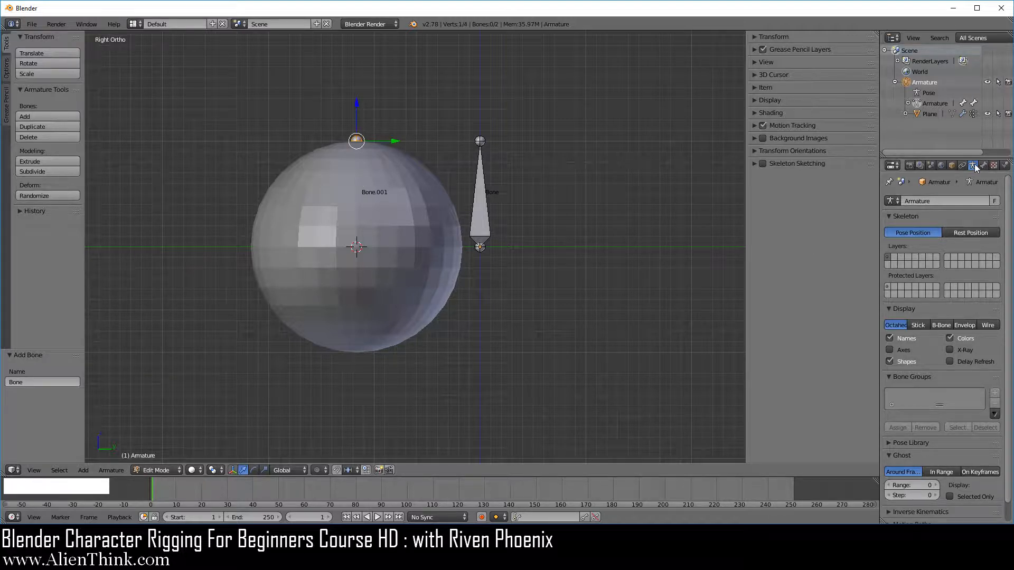
{"action": "left_click", "coordinate": [956, 350]}
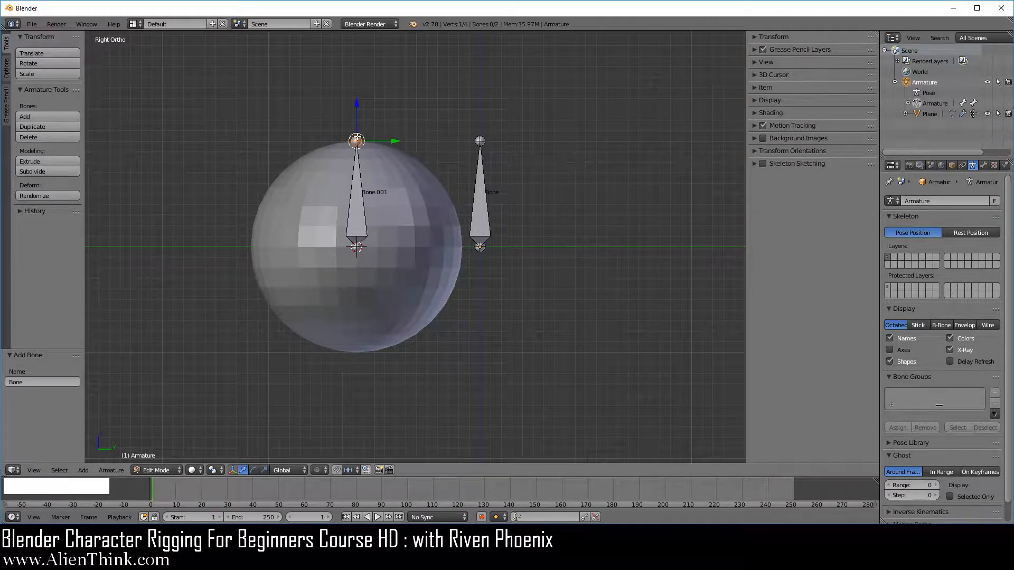
- Lay the new bone horizontally by moving its tip 0.9 along Y and -1 along Z, plus about 0.04 further along Y
{"action": "right_click", "coordinate": [357, 139]}
{"action": "scroll", "coordinate": [371, 161], "scroll_direction": "up", "scroll_amount": 2}
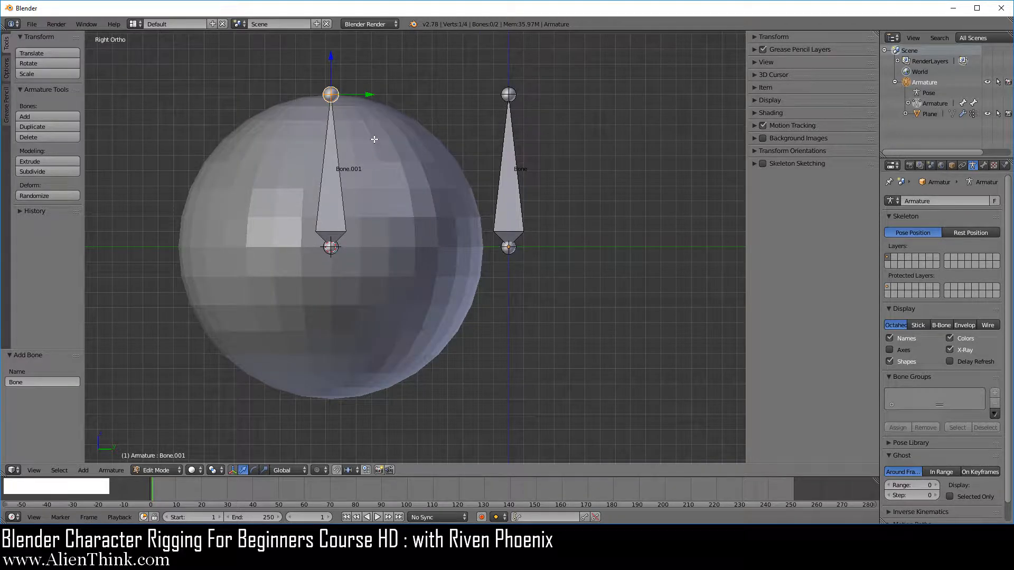
{"action": "key", "text": "g"}
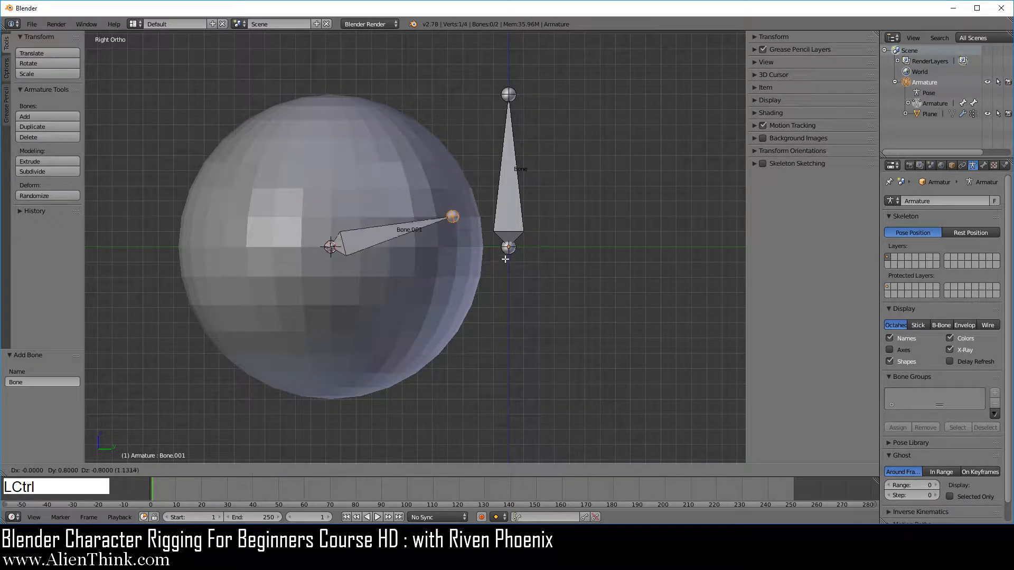
{"action": "left_click", "coordinate": [519, 288], "text": "ctrl"}
{"action": "scroll", "coordinate": [534, 292], "scroll_direction": "up", "scroll_amount": 5}
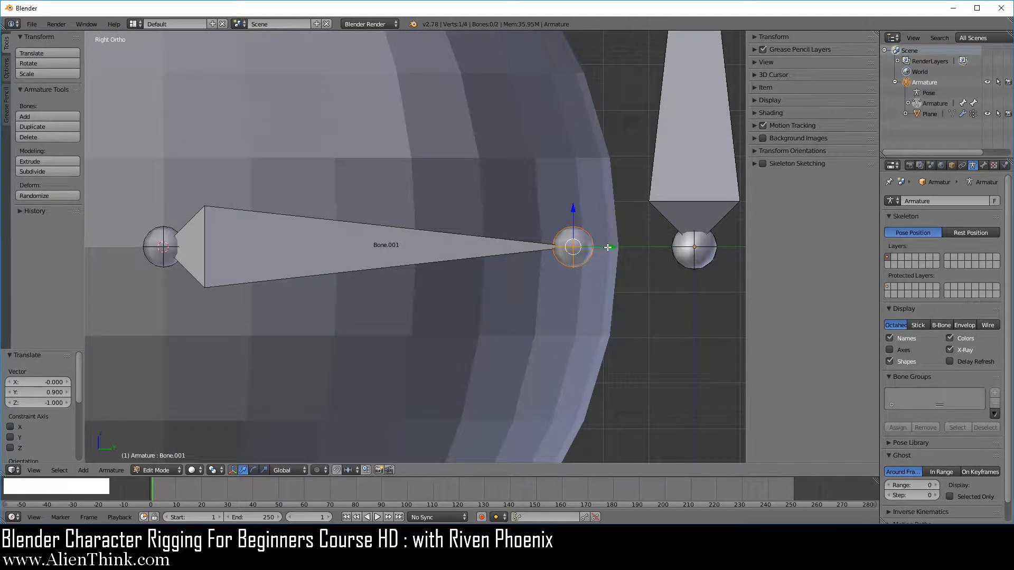
{"action": "left_click_drag", "start_coordinate": [608, 248], "coordinate": [626, 247]}
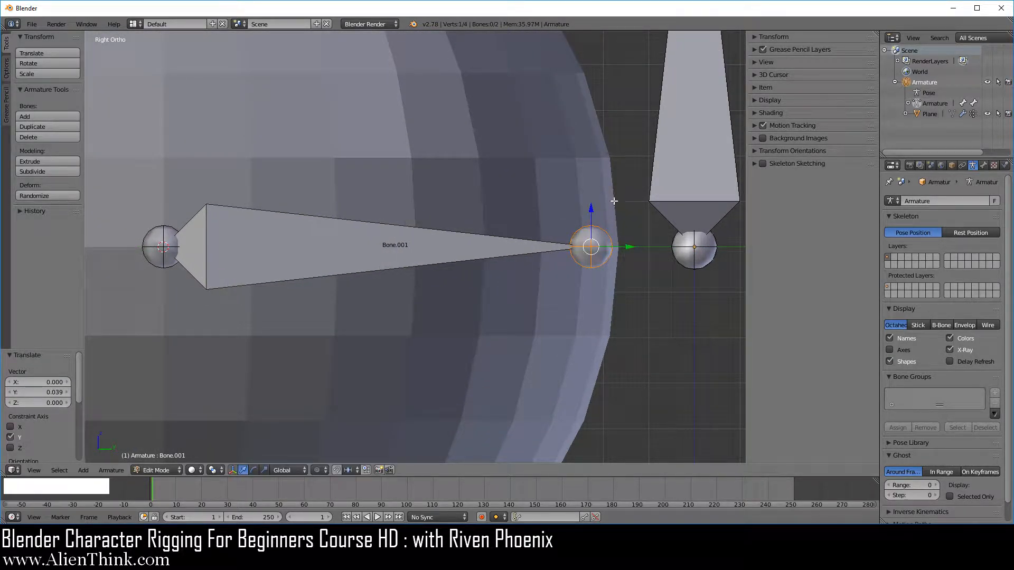
- Display the bones as sticks and move the horizontal bone's tip about 0.052 along Y, almost to the sphere's edge
{"action": "left_click", "coordinate": [923, 325]}
{"action": "scroll", "coordinate": [649, 275], "scroll_direction": "up", "scroll_amount": 3}
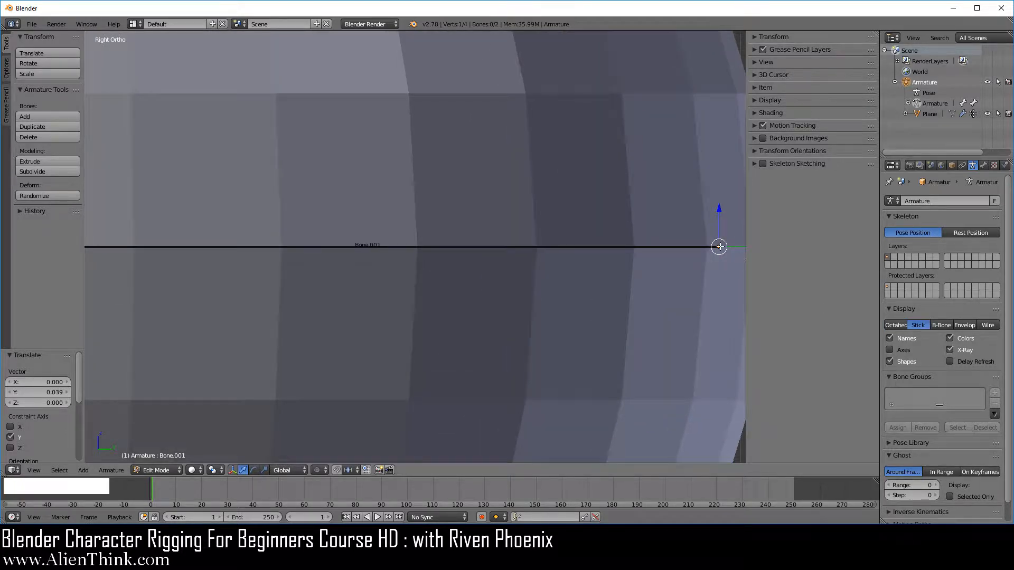
{"action": "scroll", "coordinate": [720, 246], "scroll_direction": "down", "scroll_amount": 1}
{"action": "middle_click_drag", "start_coordinate": [671, 280], "coordinate": [542, 282], "text": "shift"}
{"action": "scroll", "coordinate": [571, 285], "scroll_direction": "up", "scroll_amount": 3}
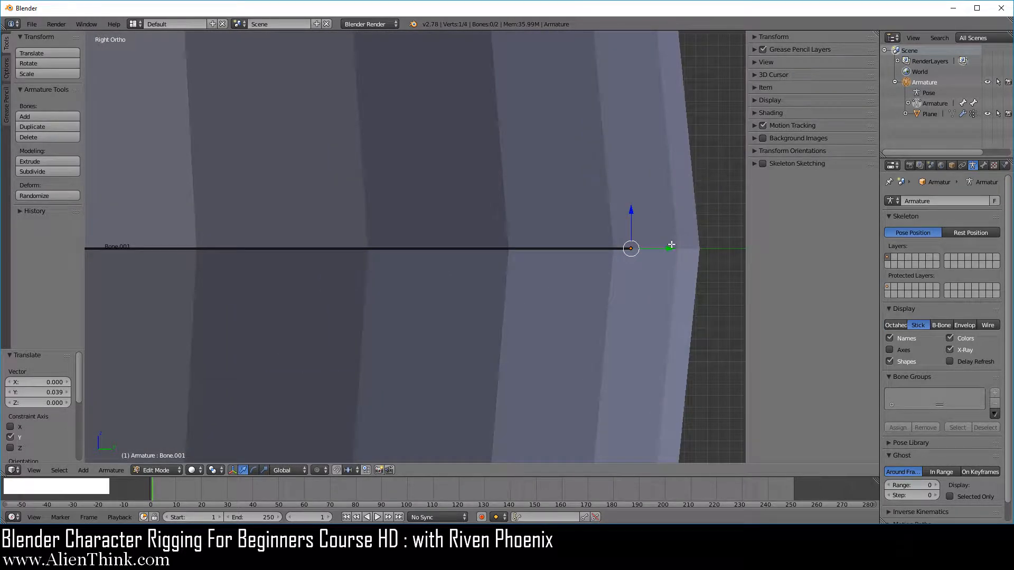
{"action": "left_click_drag", "start_coordinate": [670, 250], "coordinate": [728, 246]}
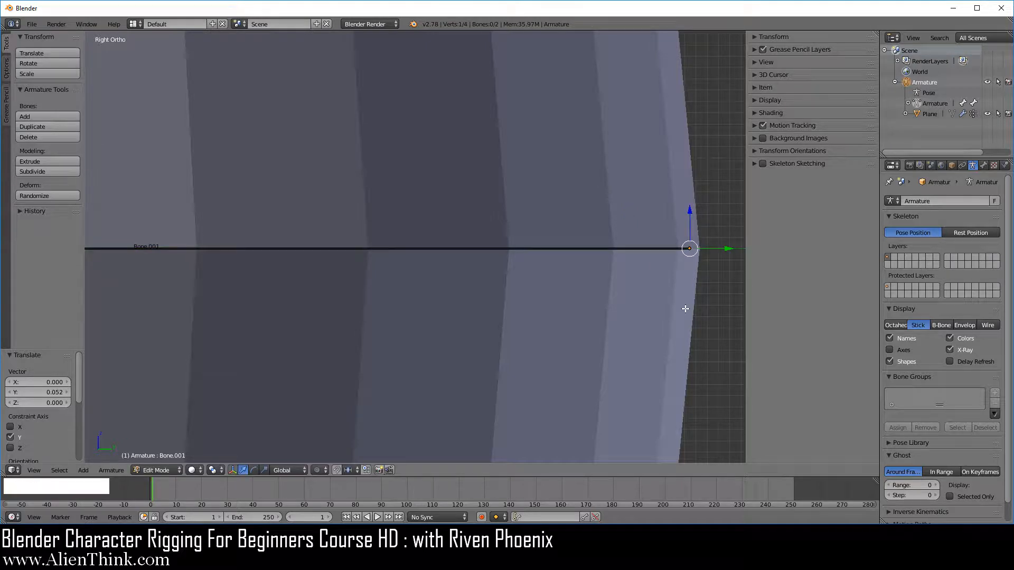
{"action": "scroll", "coordinate": [685, 308], "scroll_direction": "down", "scroll_amount": 7}
{"action": "scroll", "coordinate": [415, 306], "scroll_direction": "down", "scroll_amount": 3}
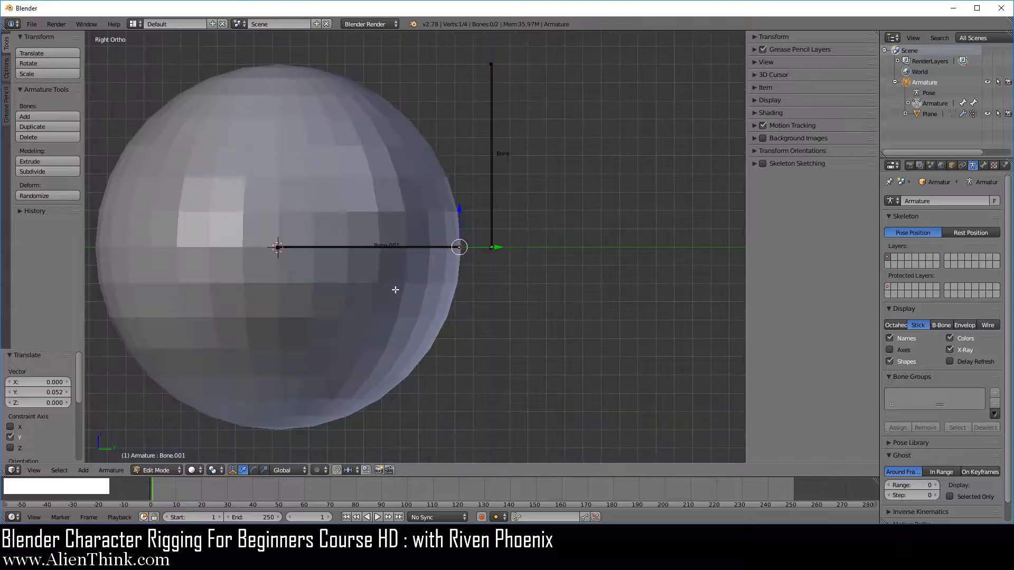
- Restore the Octahedral bone display and parent the plane mesh to the armature with automatic weights
{"action": "middle_click_drag", "start_coordinate": [394, 288], "coordinate": [494, 350]}
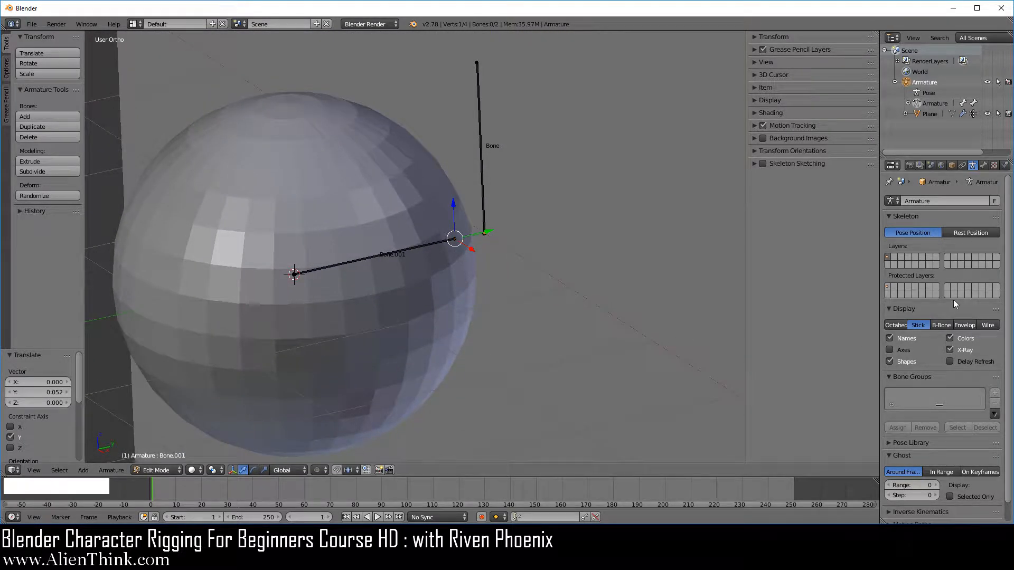
{"action": "left_click", "coordinate": [901, 326]}
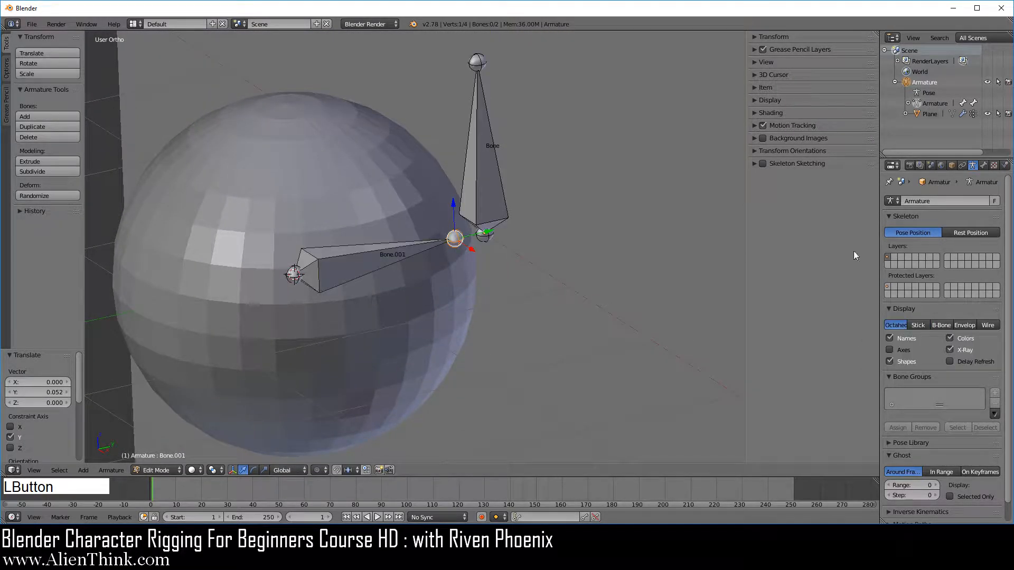
{"action": "key", "text": "Tab"}
{"action": "left_click", "coordinate": [929, 114]}
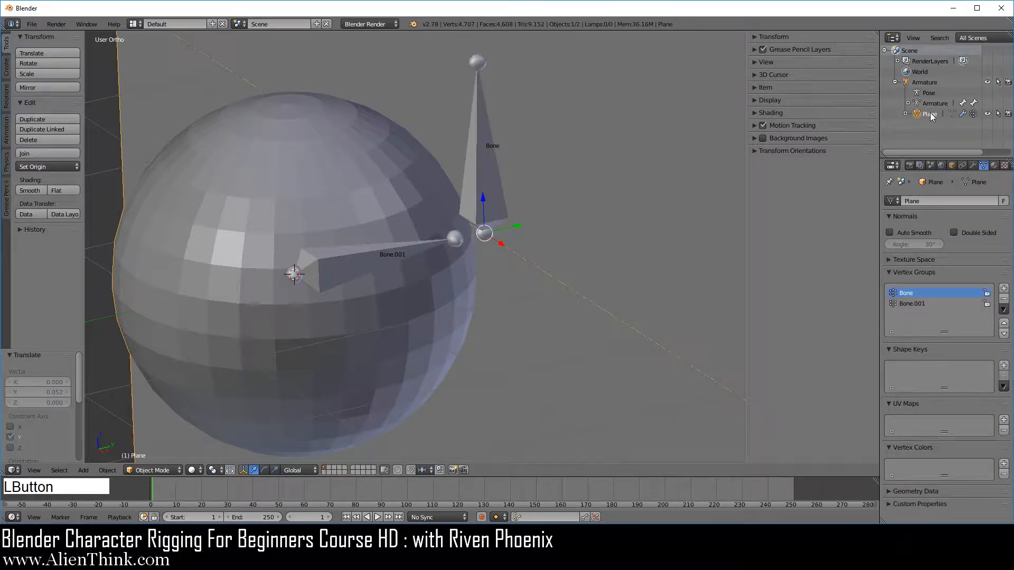
{"action": "left_click", "coordinate": [925, 82], "text": "shift"}
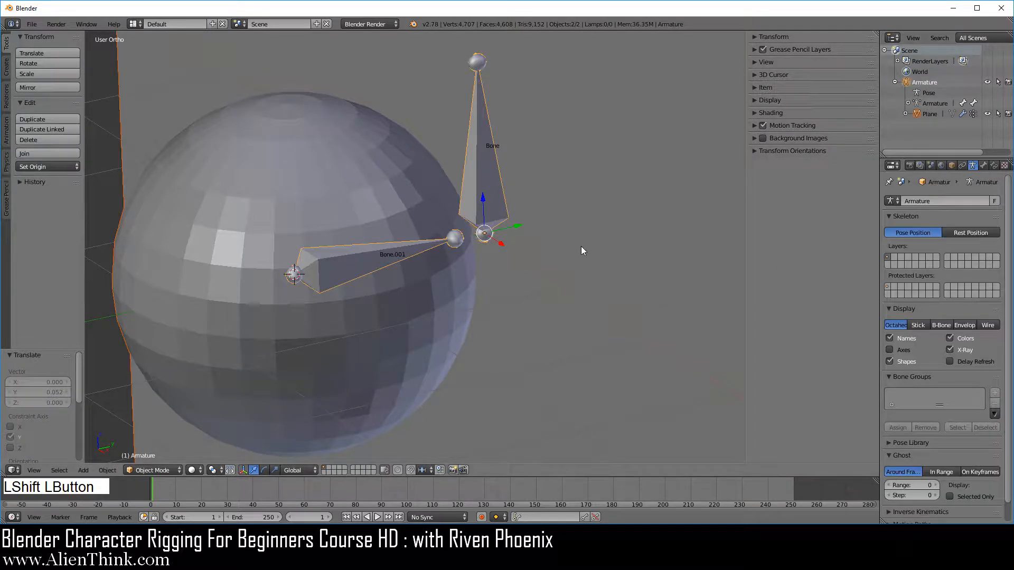
{"action": "key", "text": "ctrl+p"}
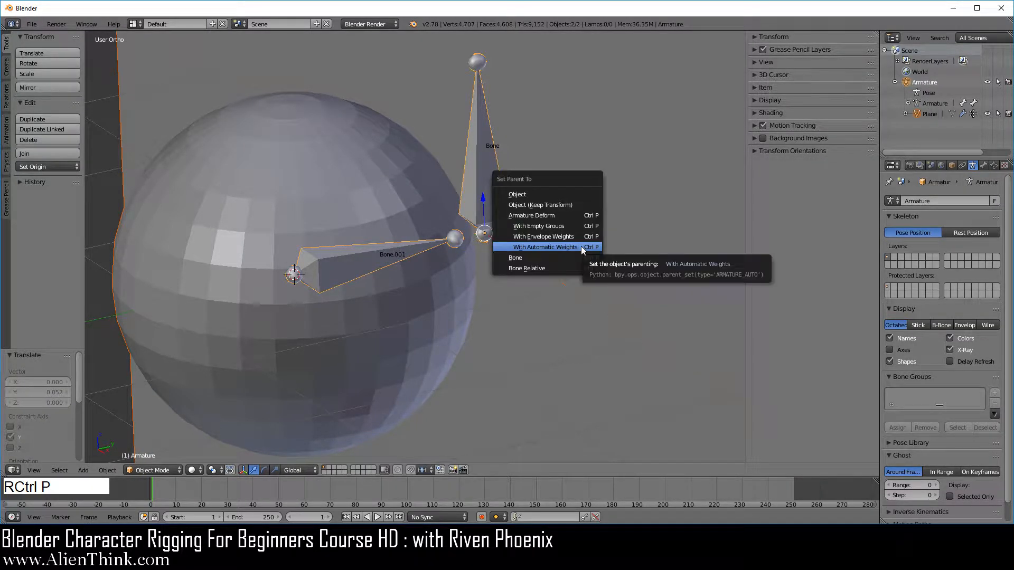
{"action": "left_click", "coordinate": [545, 247]}
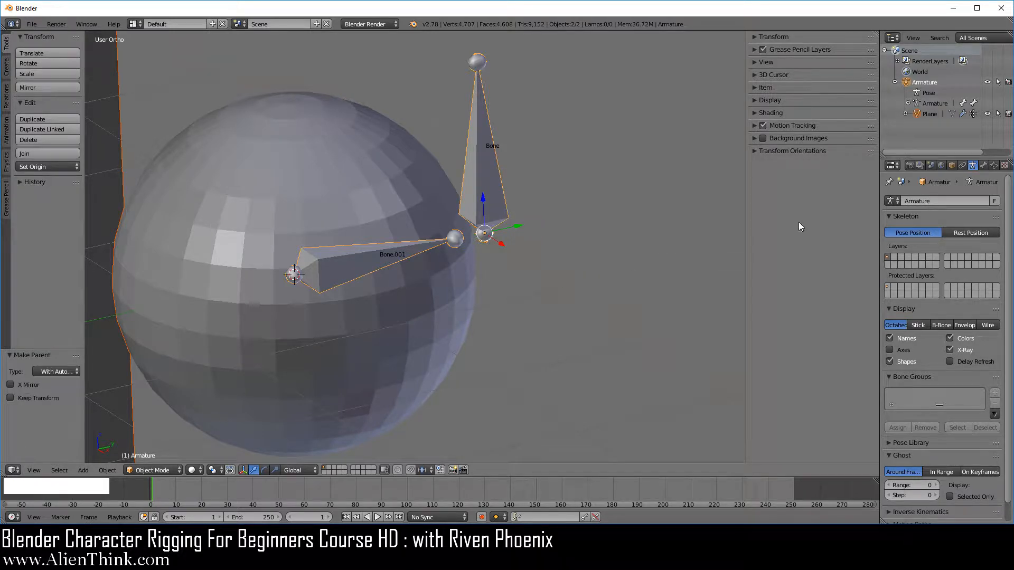
- Examine the mesh's Bone.001 vertex group weights in Edit Mode, viewing the sphere and plane from several angles
{"action": "left_click", "coordinate": [929, 114]}
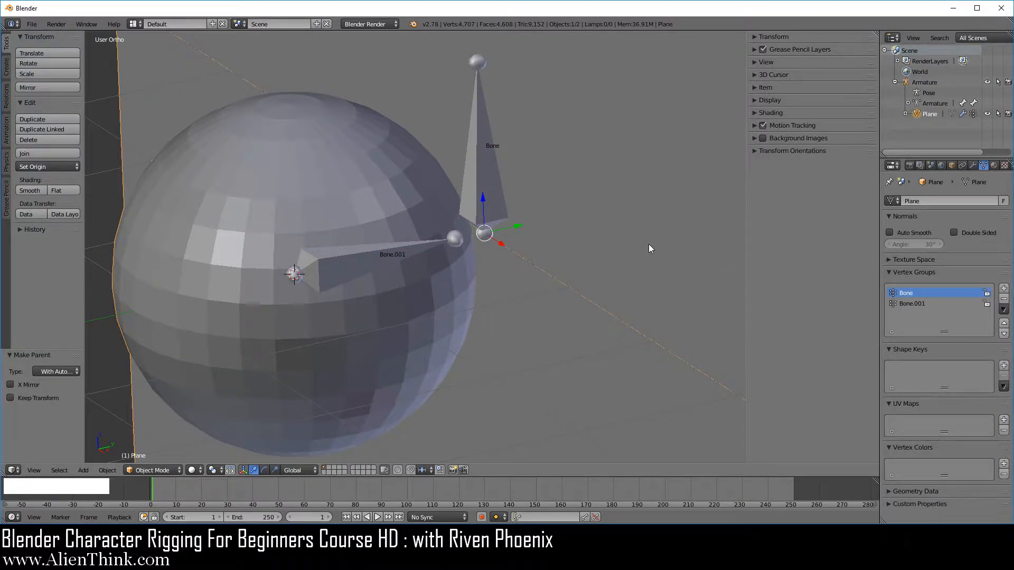
{"action": "key", "text": "Tab"}
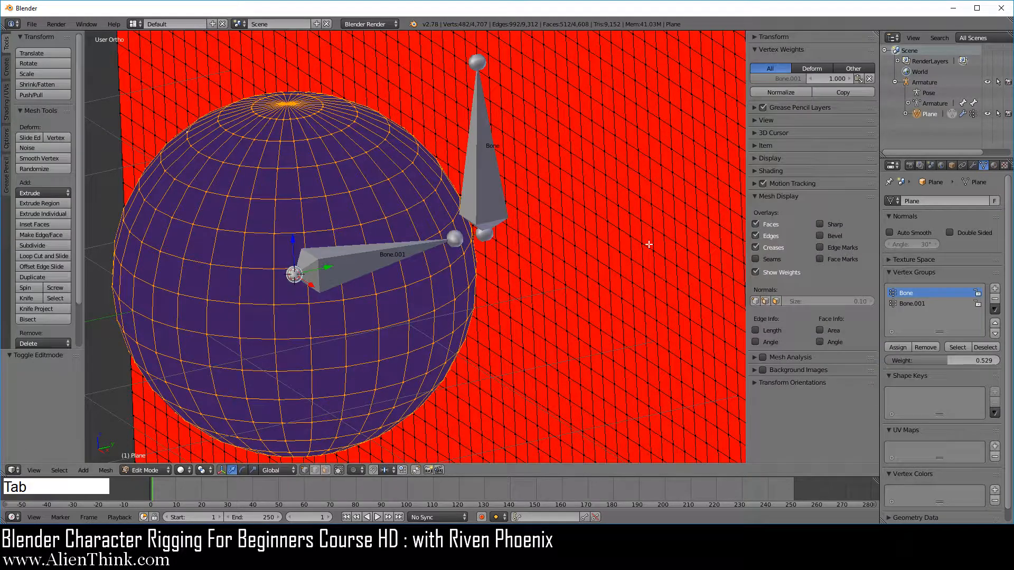
{"action": "left_click", "coordinate": [912, 304]}
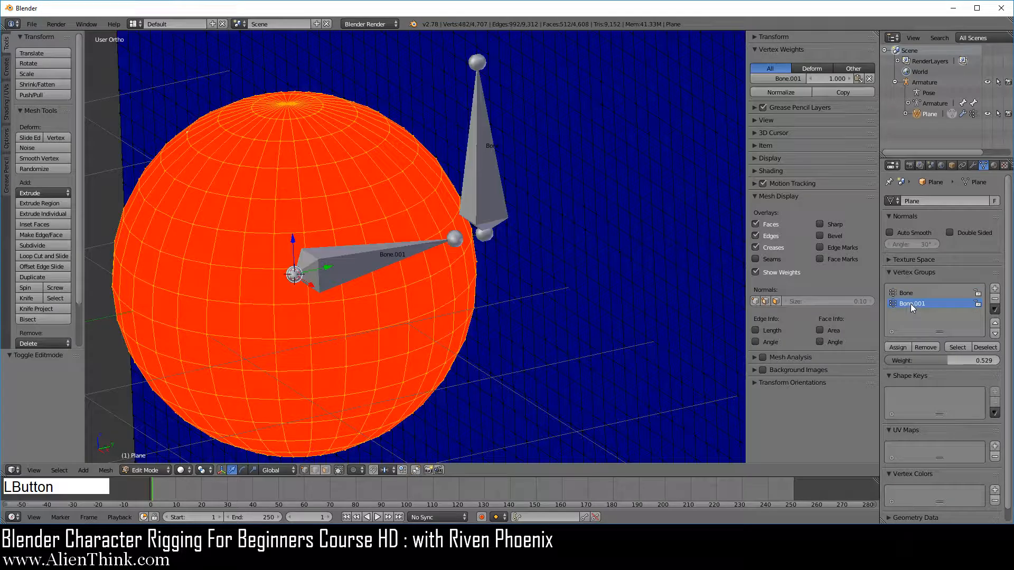
{"action": "middle_click_drag", "start_coordinate": [500, 297], "coordinate": [452, 266]}
{"action": "key", "text": "KP_3"}
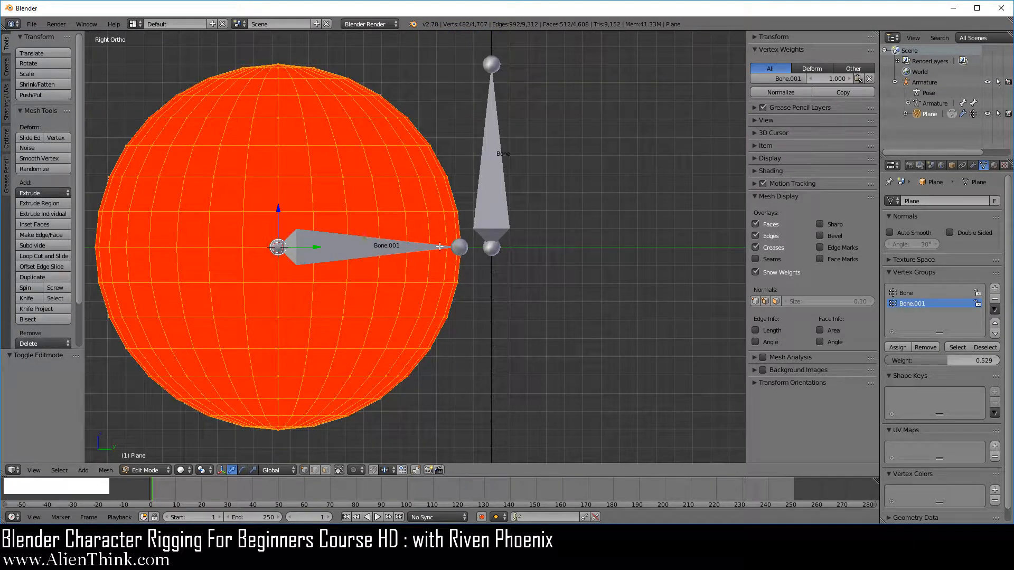
{"action": "middle_click_drag", "start_coordinate": [430, 280], "coordinate": [437, 292]}
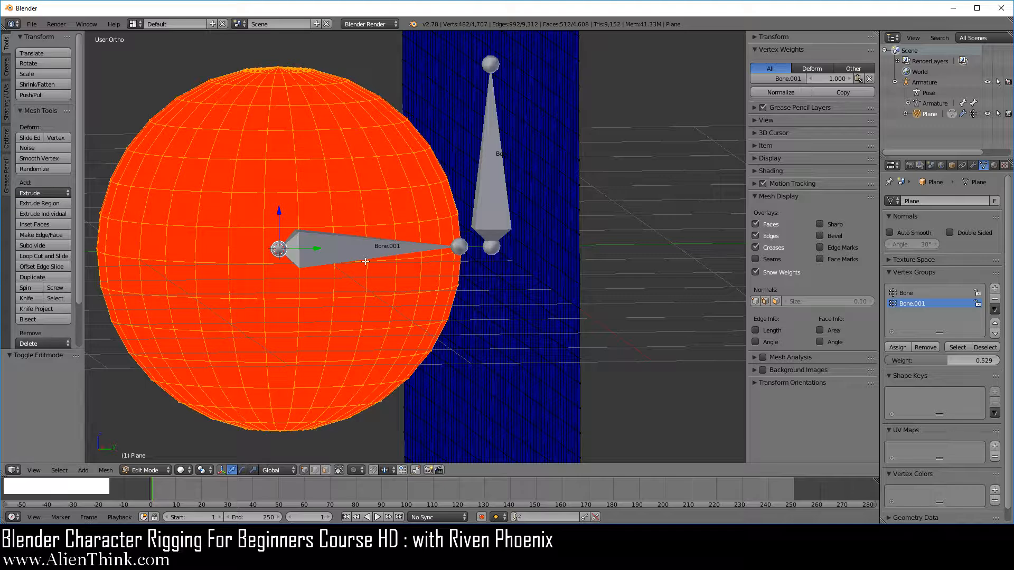
{"action": "key", "text": "KP_3"}
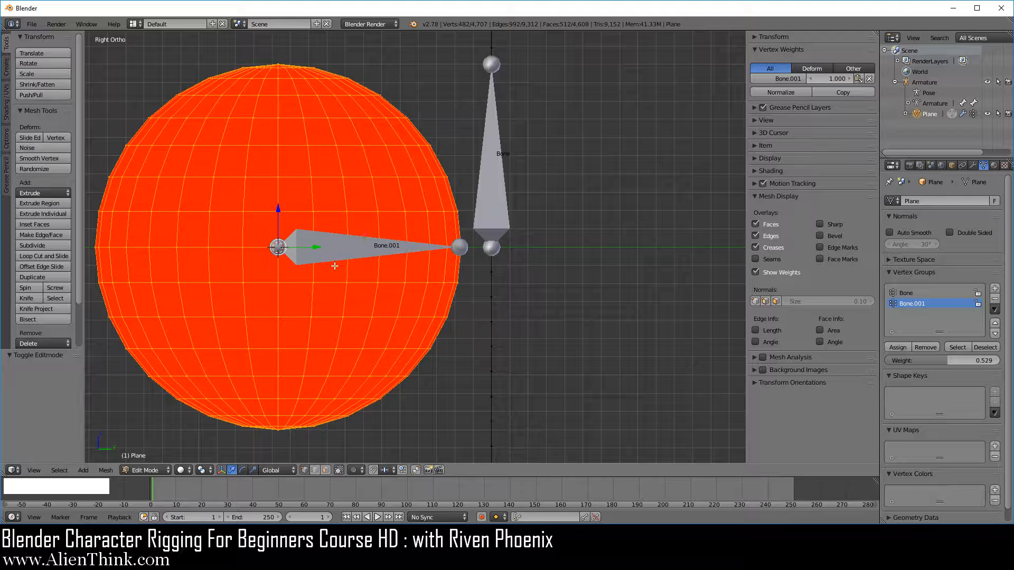
- Display the armature's bones as sticks and extend the horizontal bone's tip about 0.023 along Y, just past the sphere's surface
{"action": "left_click", "coordinate": [934, 82]}
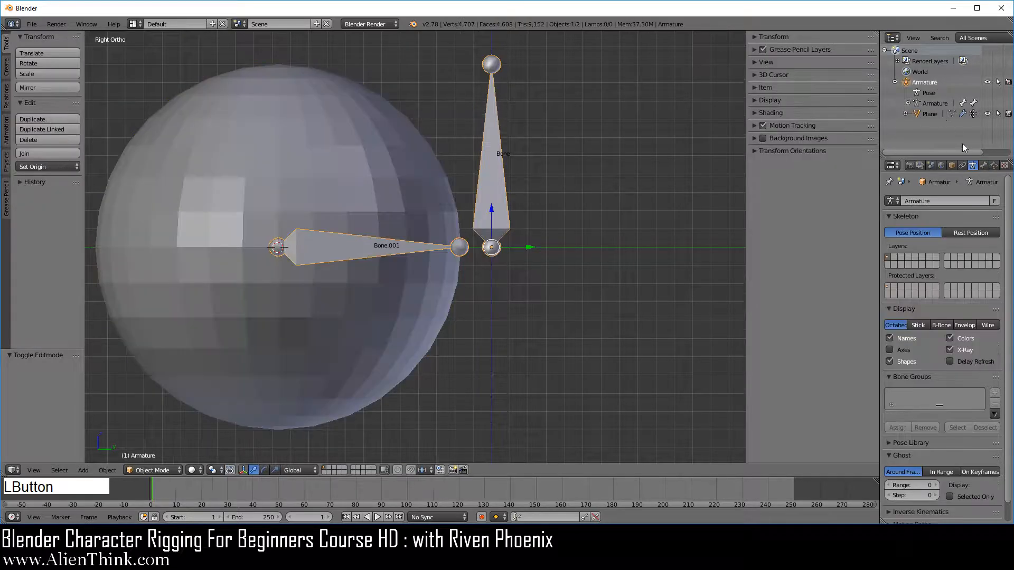
{"action": "left_click", "coordinate": [918, 325]}
{"action": "scroll", "coordinate": [564, 317], "scroll_direction": "up", "scroll_amount": 8}
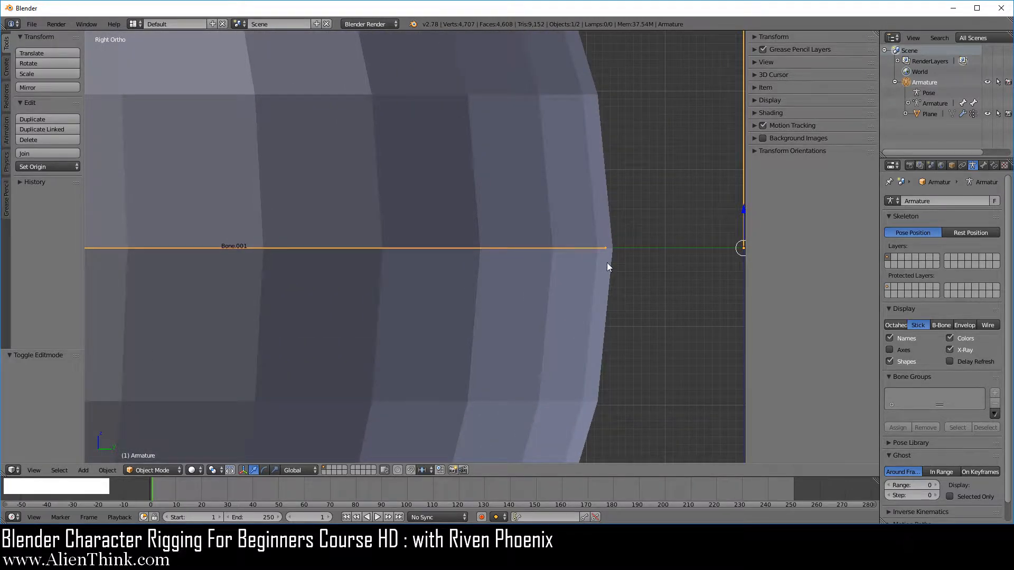
{"action": "key", "text": "Tab"}
{"action": "left_click", "coordinate": [606, 248]}
{"action": "middle_click_drag", "start_coordinate": [606, 285], "coordinate": [497, 303], "text": "shift"}
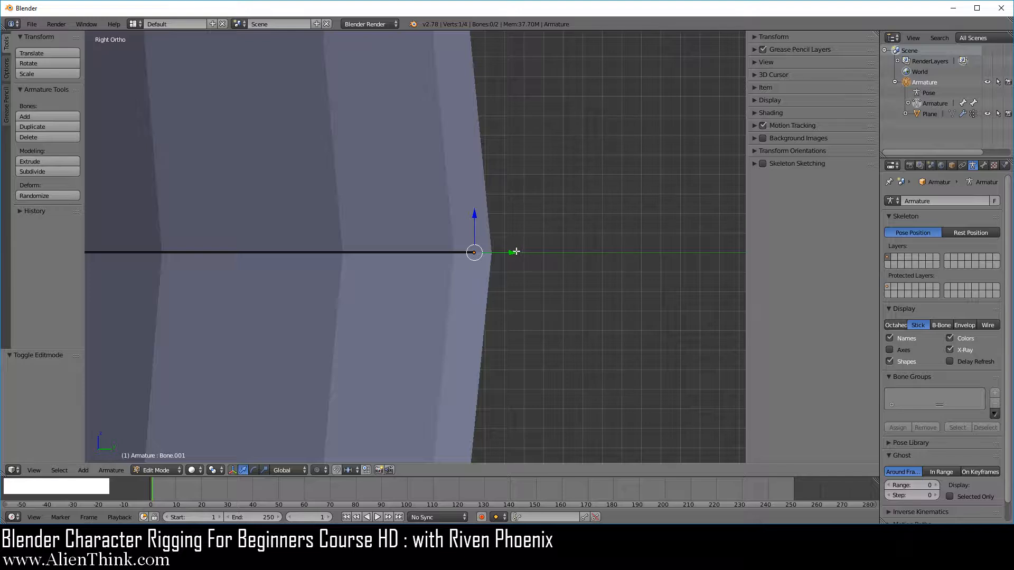
{"action": "key", "text": "g"}
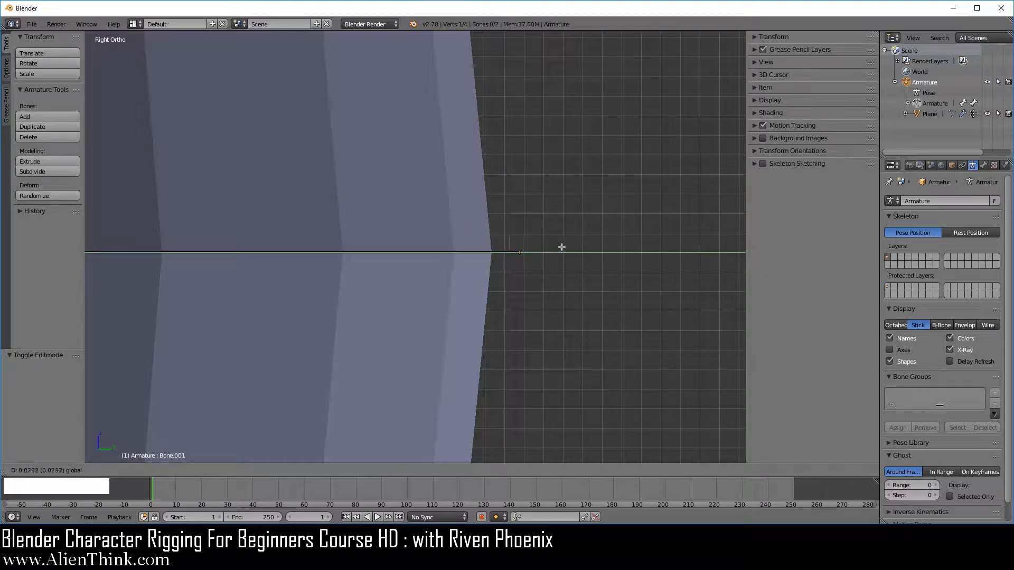
{"action": "left_click", "coordinate": [561, 246]}
{"action": "scroll", "coordinate": [563, 279], "scroll_direction": "down", "scroll_amount": 3}
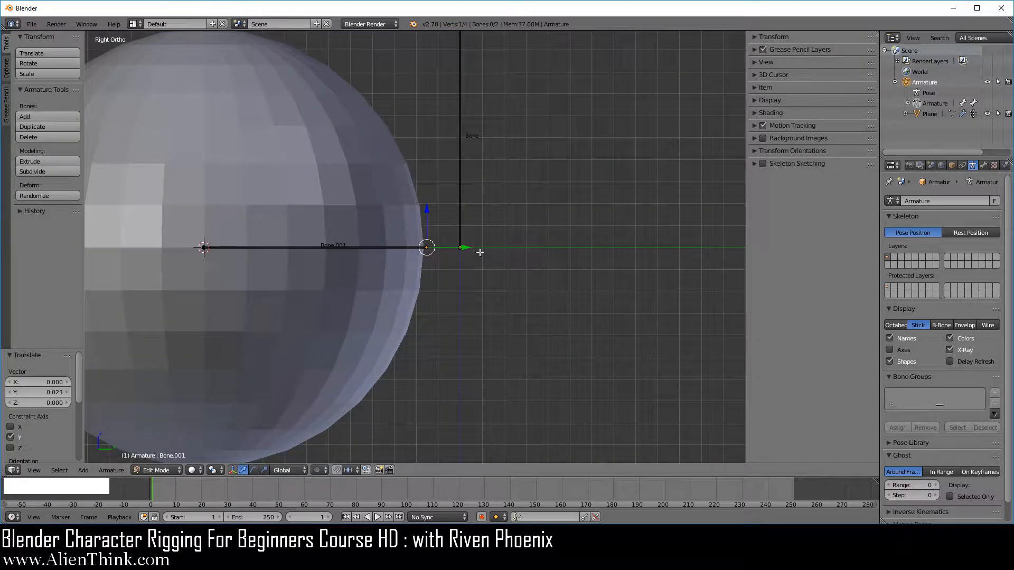
{"action": "middle_click_drag", "start_coordinate": [362, 263], "coordinate": [416, 258]}
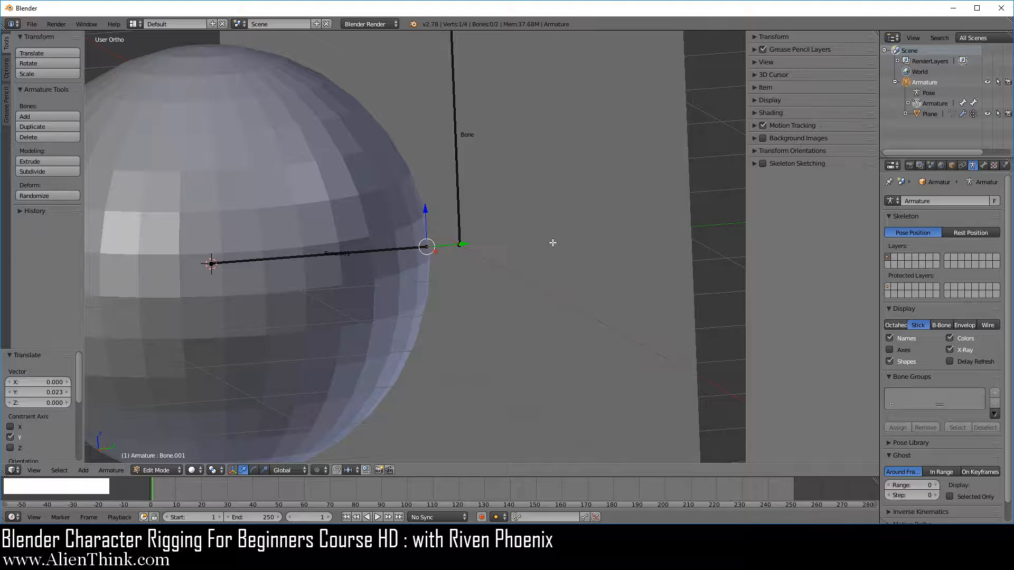
- Parent the plane mesh to the armature again with automatic weights to recalculate the bone influences
{"action": "left_click", "coordinate": [935, 114]}
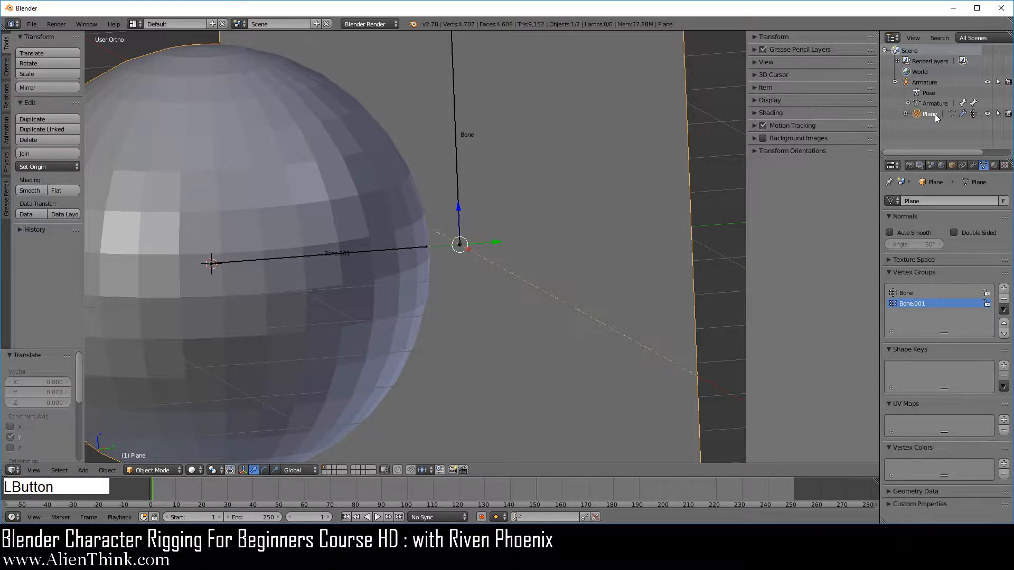
{"action": "left_click", "coordinate": [925, 82], "text": "shift"}
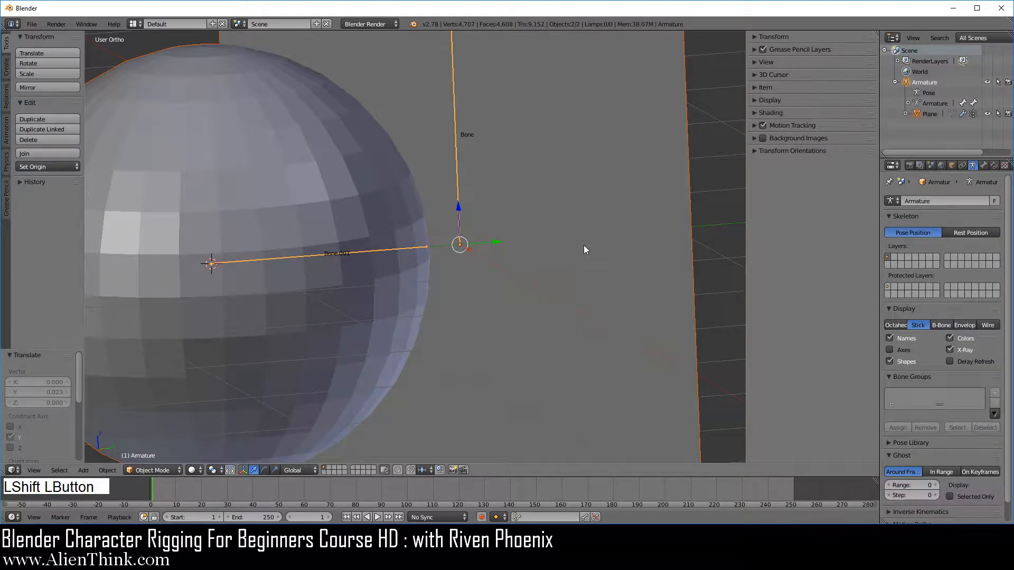
{"action": "key", "text": "ctrl+p"}
{"action": "left_click", "coordinate": [584, 246]}
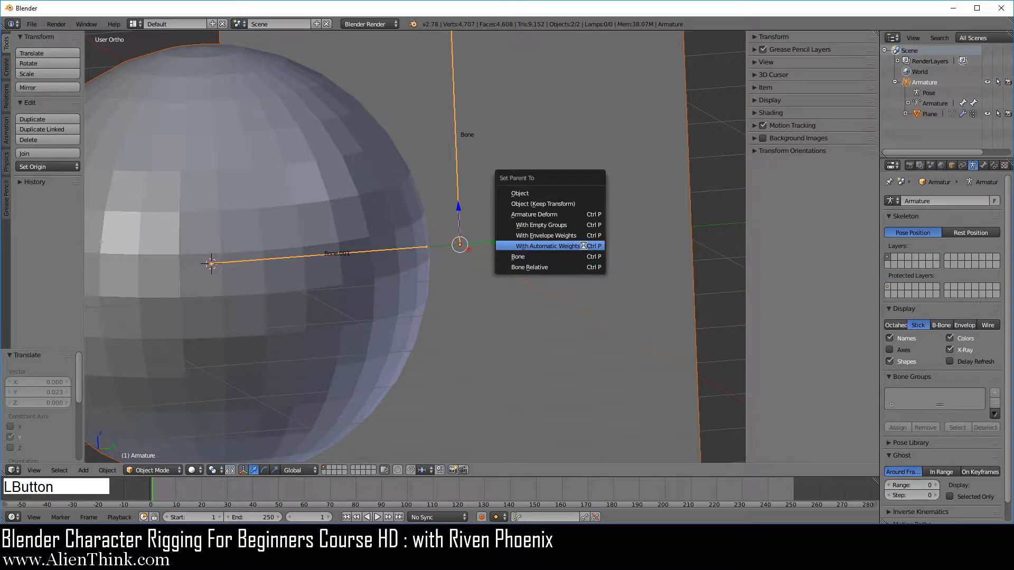
- Check in Edit Mode how Bone.001's recalculated weights are distributed over the sphere and the plane
{"action": "right_click", "coordinate": [619, 211]}
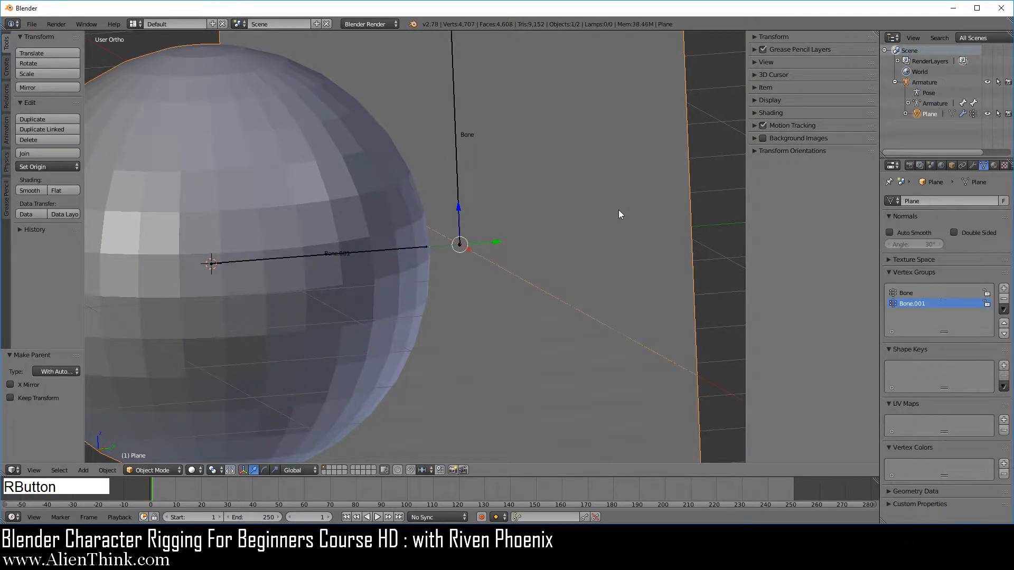
{"action": "key", "text": "Tab"}
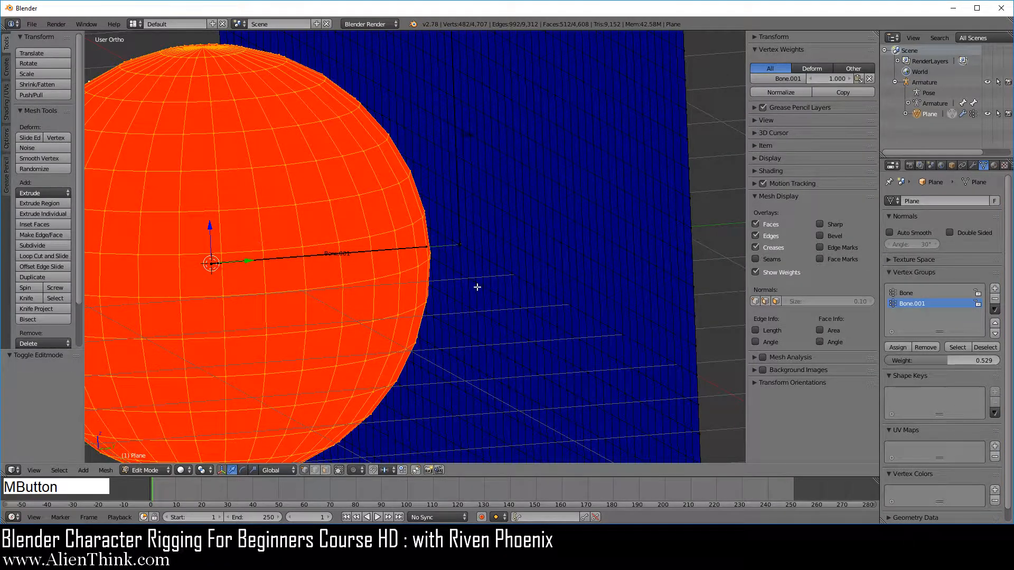
{"action": "mouse_move", "coordinate": [475, 288]}
{"action": "middle_mouse_down"}
{"action": "mouse_move", "coordinate": [451, 281]}
{"action": "mouse_move", "coordinate": [470, 281]}
{"action": "middle_mouse_up"}
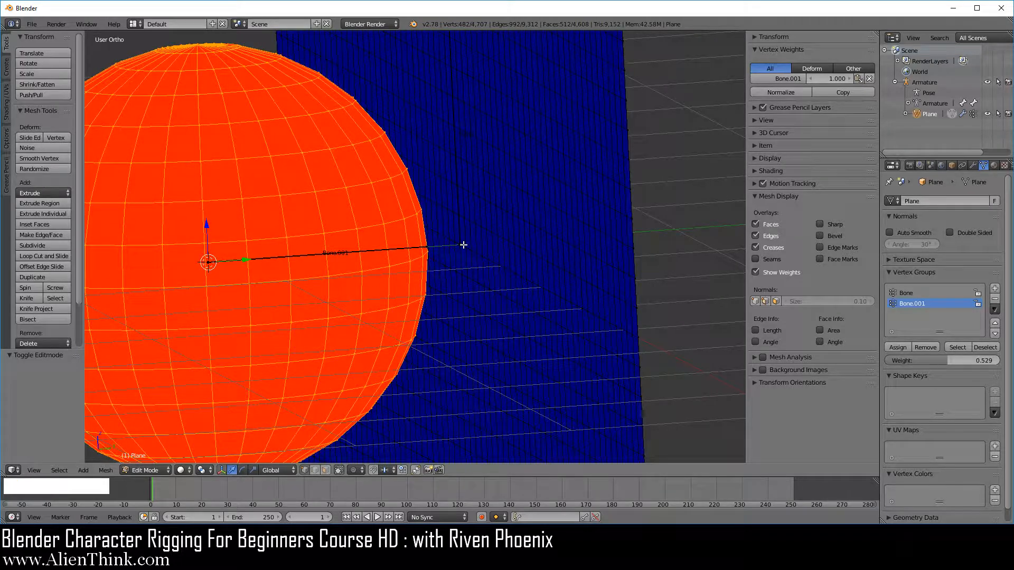
{"action": "middle_click_drag", "start_coordinate": [505, 241], "coordinate": [501, 267]}
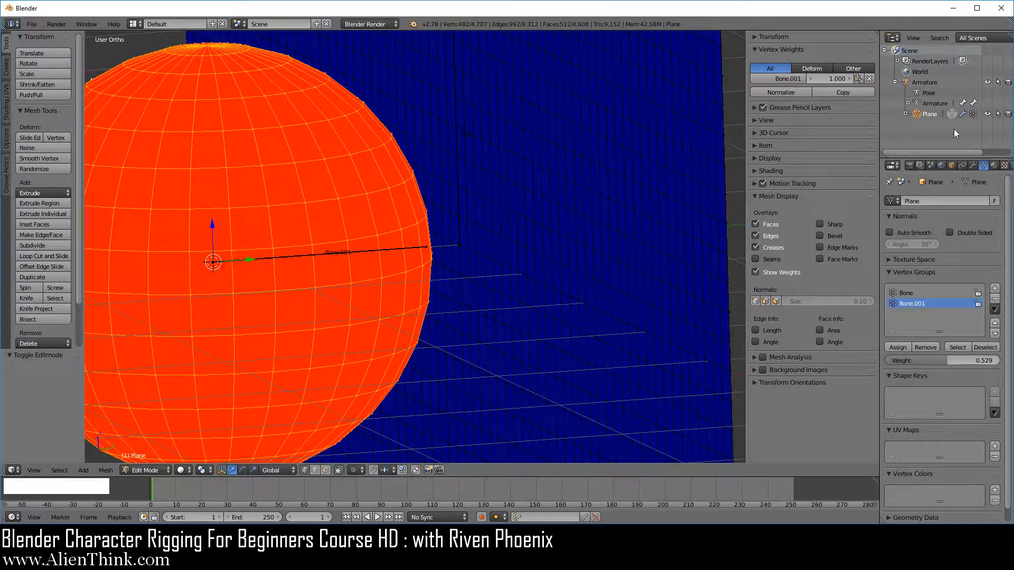
- Return the bones to Octahedral display and move the plane's upright bone down along Z until it sits below the sphere
{"action": "left_click", "coordinate": [938, 84]}
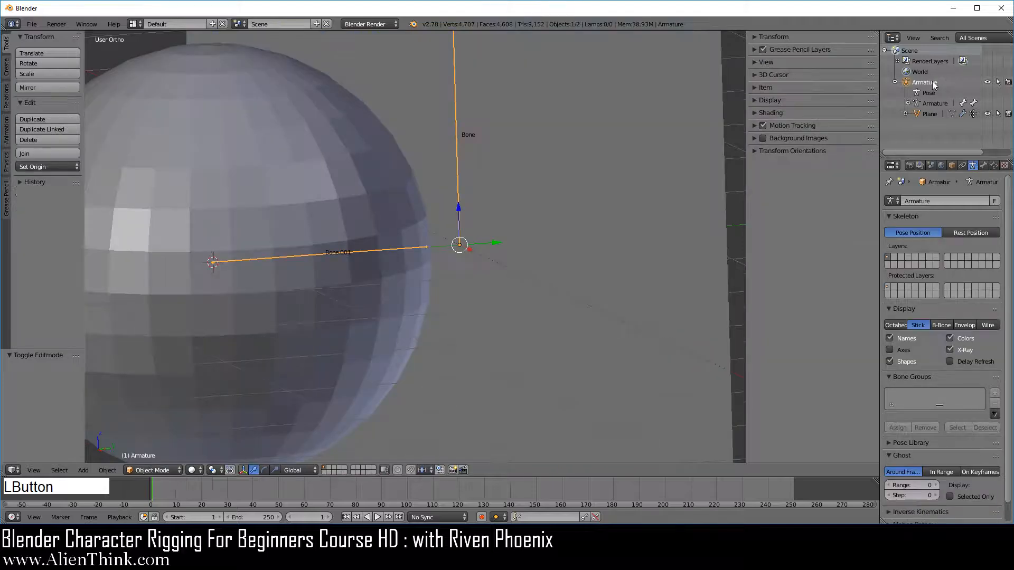
{"action": "left_click", "coordinate": [897, 325]}
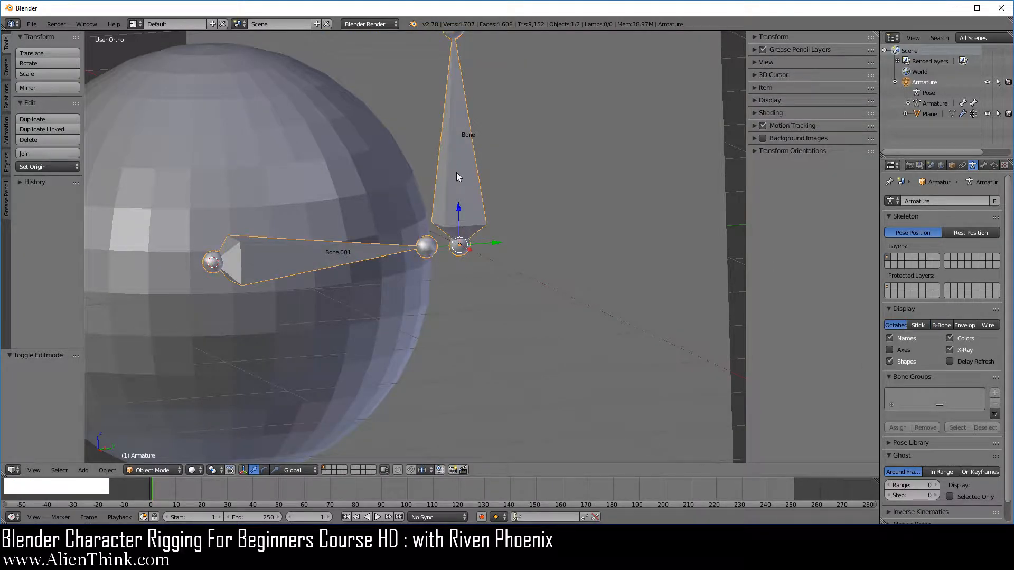
{"action": "key", "text": "Tab"}
{"action": "right_click", "coordinate": [459, 157]}
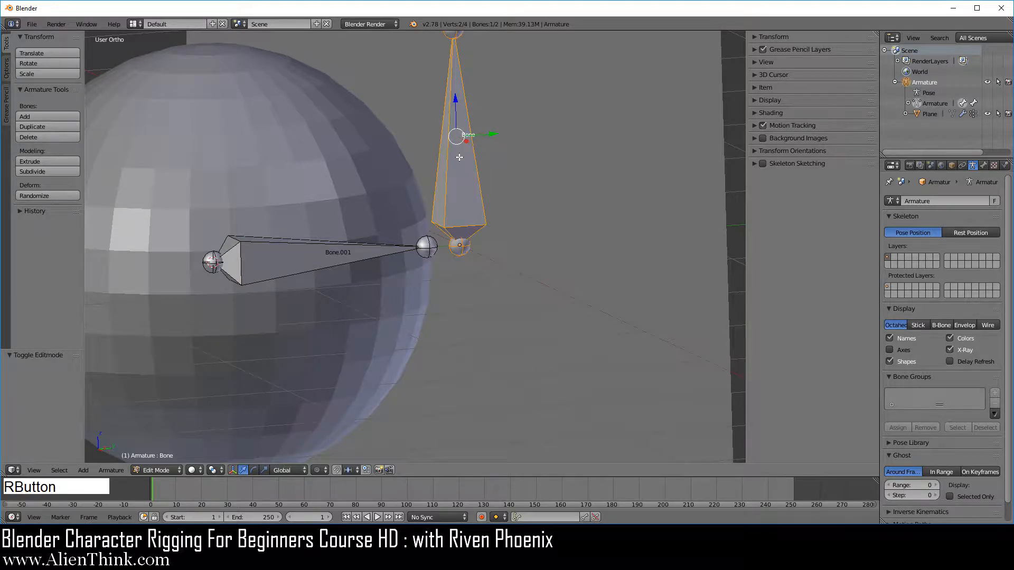
{"action": "scroll", "coordinate": [456, 96], "scroll_direction": "down", "scroll_amount": 3}
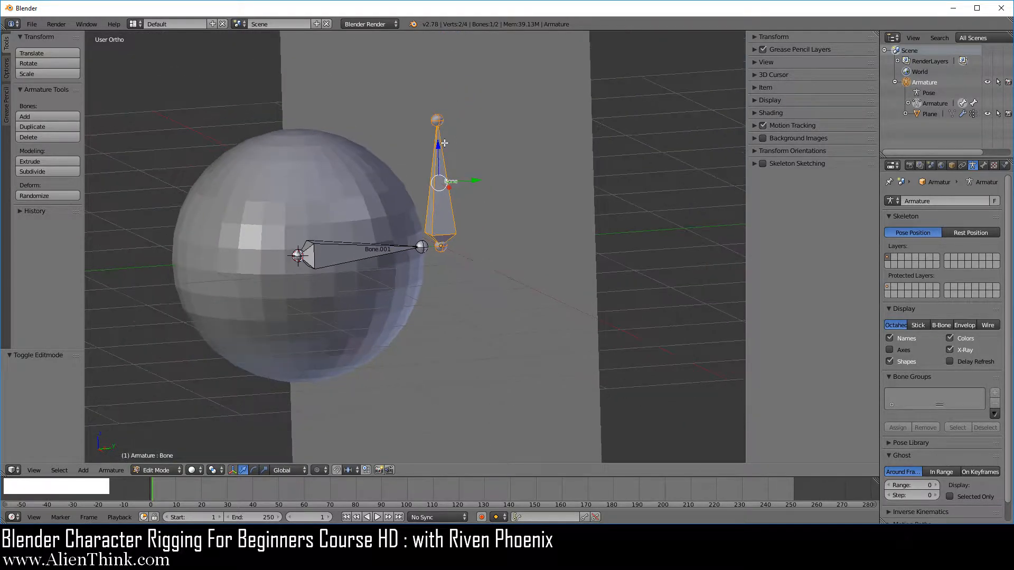
{"action": "left_click_drag", "start_coordinate": [441, 143], "coordinate": [457, 397]}
{"action": "middle_click_drag", "start_coordinate": [441, 370], "coordinate": [435, 257], "text": "shift"}
{"action": "left_click_drag", "start_coordinate": [440, 270], "coordinate": [441, 274]}
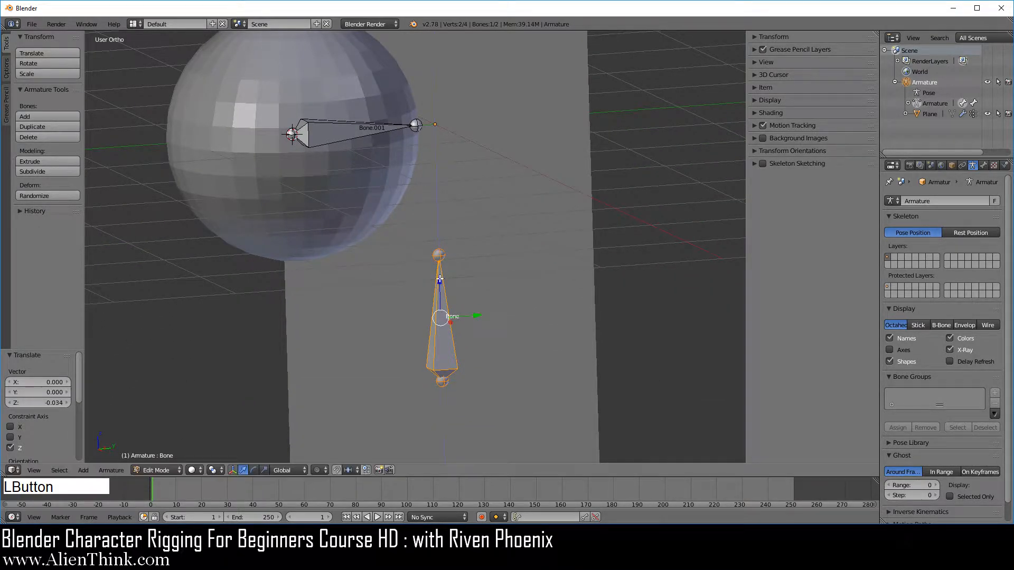
{"action": "middle_click_drag", "start_coordinate": [441, 278], "coordinate": [433, 337], "text": "shift"}
- Parent the plane mesh to the armature with automatic weights to recalculate the influences for the lowered upright bone
{"action": "left_click", "coordinate": [924, 116]}
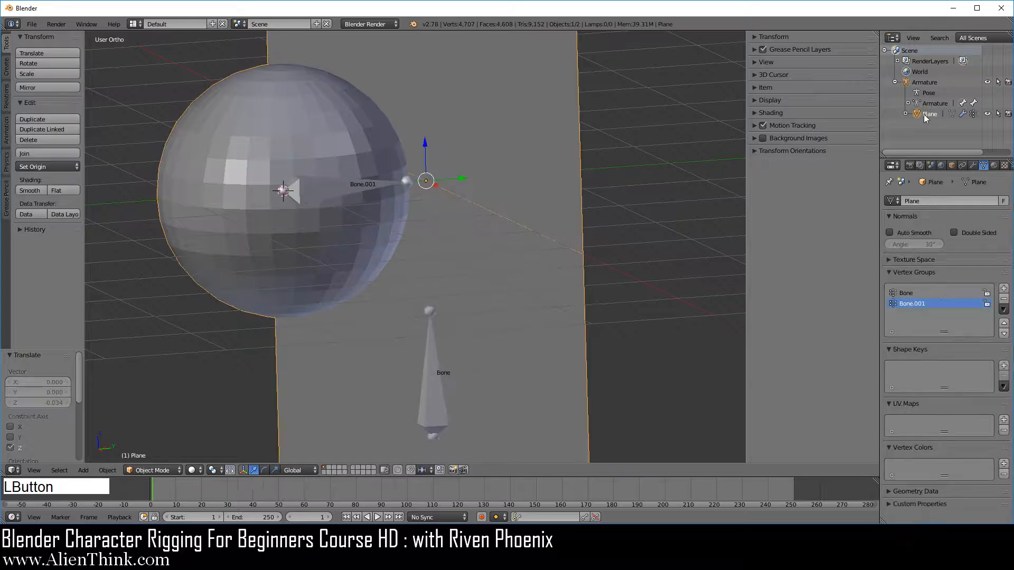
{"action": "left_click", "coordinate": [929, 83], "text": "shift"}
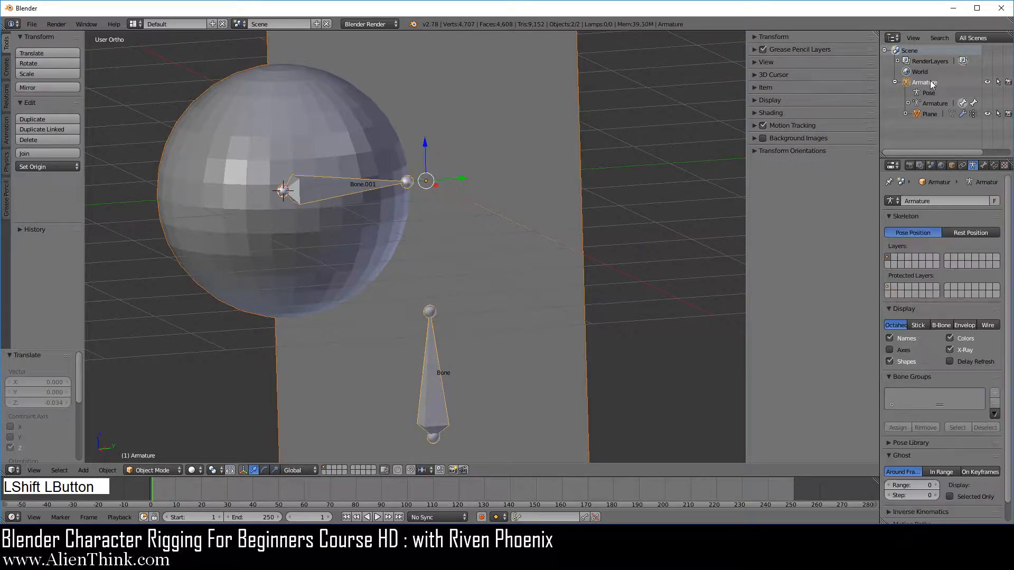
{"action": "key", "text": "ctrl+p"}
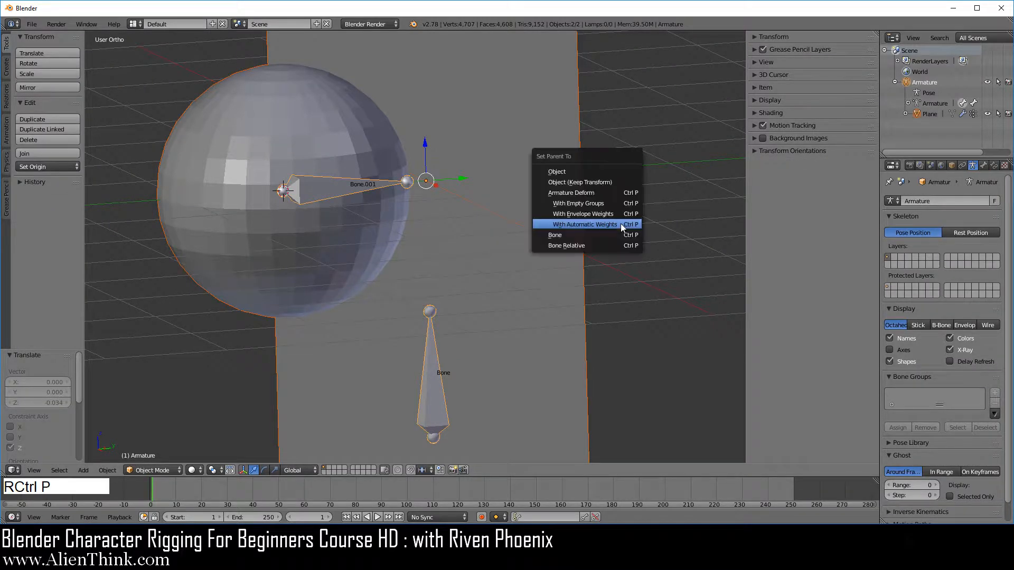
{"action": "left_click", "coordinate": [620, 223]}
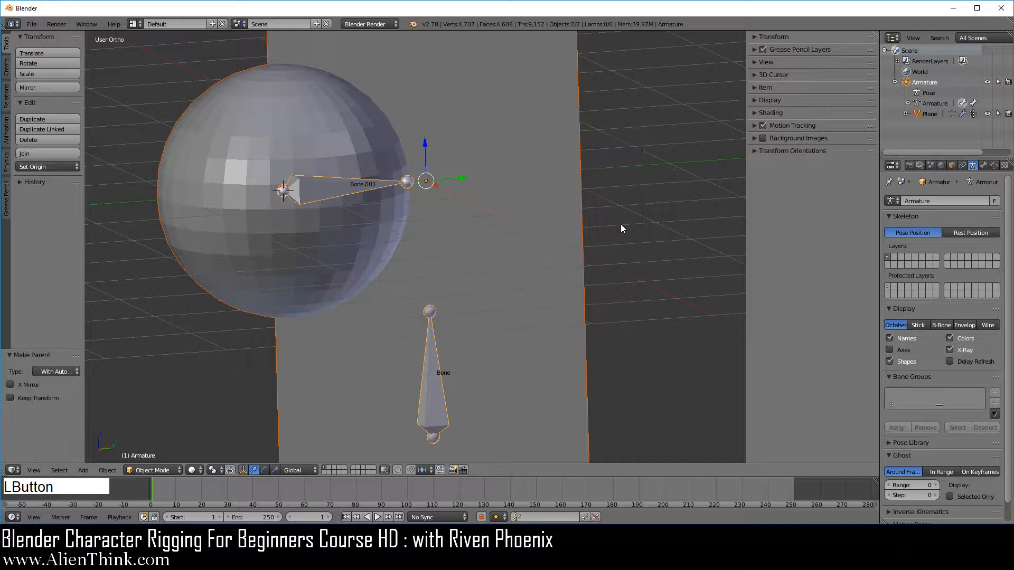
- Examine in Edit Mode how Bone.001's weights spread over the sphere and the plane around the bone's tip
{"action": "left_click", "coordinate": [929, 114]}
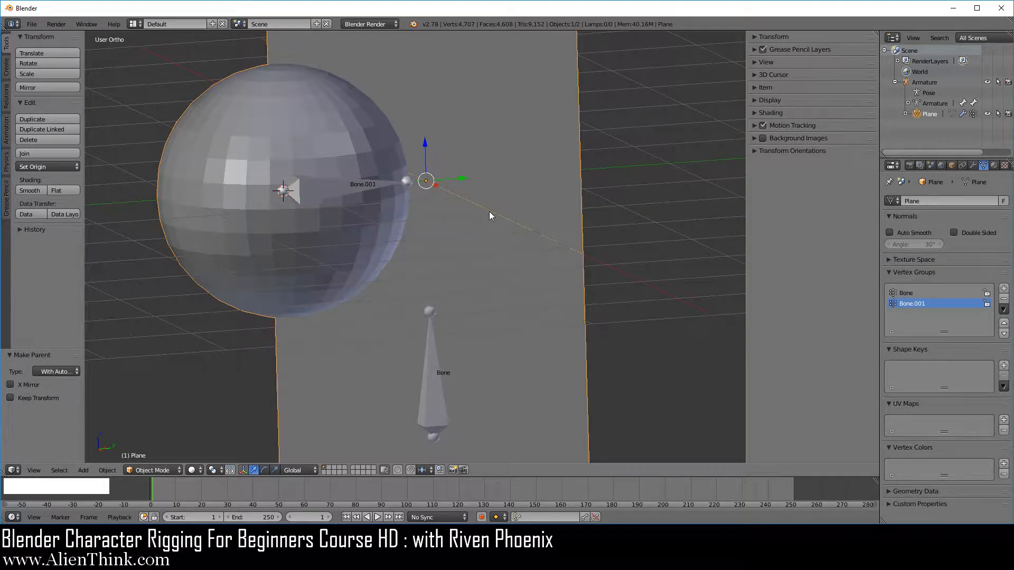
{"action": "key", "text": "Tab"}
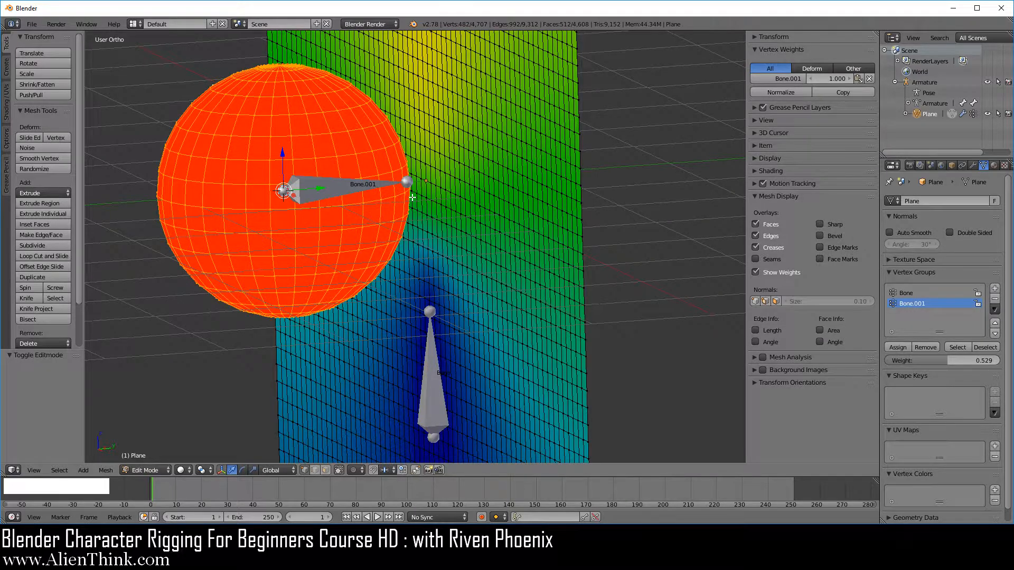
{"action": "scroll", "coordinate": [412, 197], "scroll_direction": "up", "scroll_amount": 3}
{"action": "middle_click_drag", "start_coordinate": [446, 176], "coordinate": [491, 188], "text": "shift"}
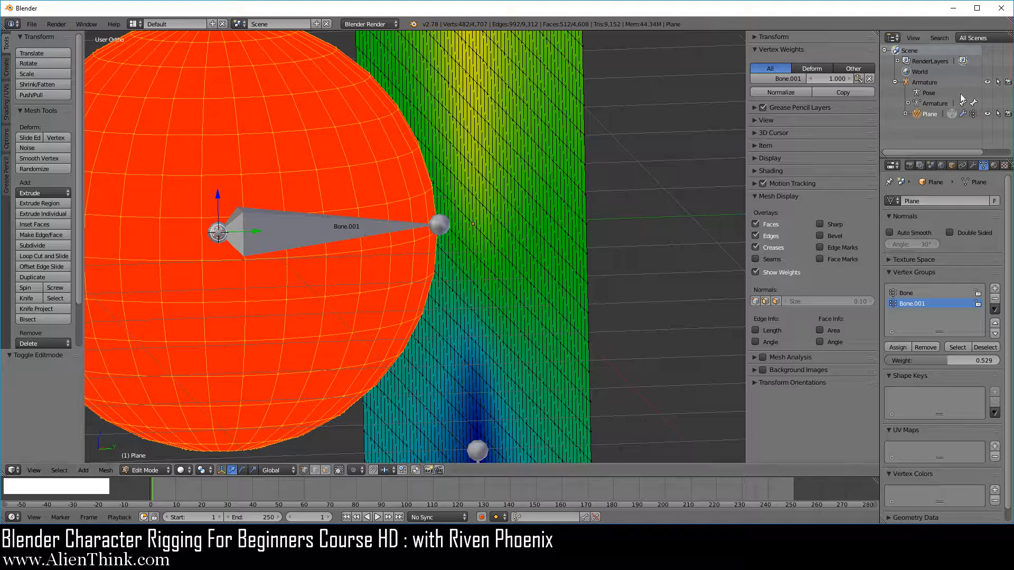
- Test the mesh deformation by trackball-rotating Bone.001 in Pose Mode, and cancel the rotation
{"action": "left_click", "coordinate": [924, 82]}
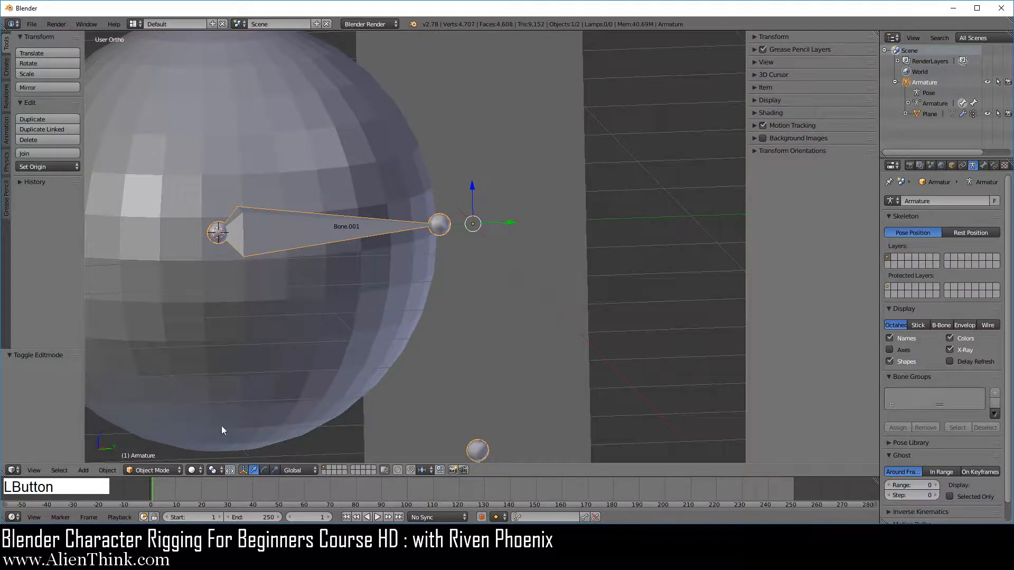
{"action": "left_click", "coordinate": [170, 470]}
{"action": "left_click", "coordinate": [168, 435]}
{"action": "right_click", "coordinate": [358, 238]}
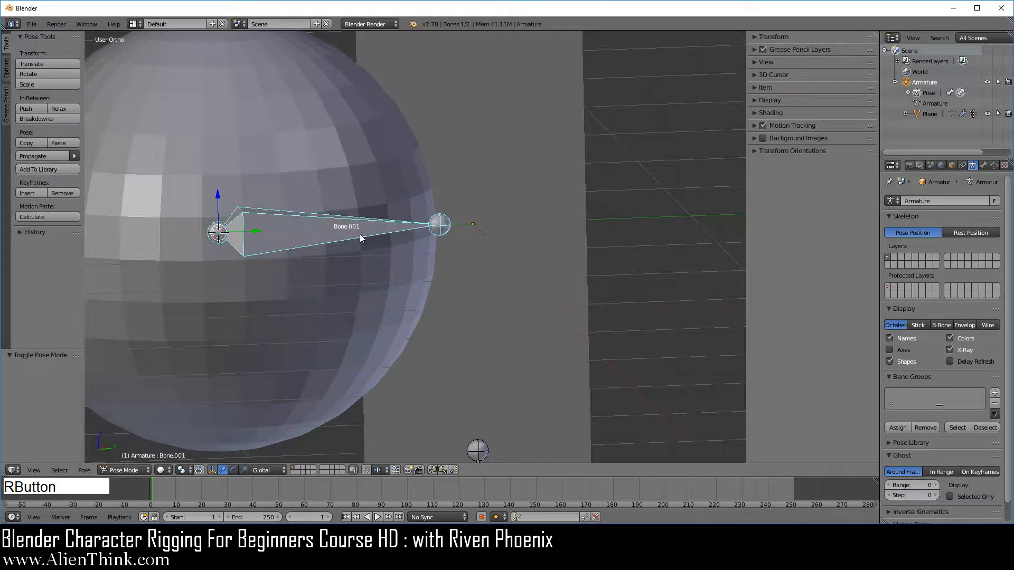
{"action": "scroll", "coordinate": [470, 297], "scroll_direction": "down", "scroll_amount": 2}
{"action": "key", "text": "r"}
{"action": "key", "text": "r"}
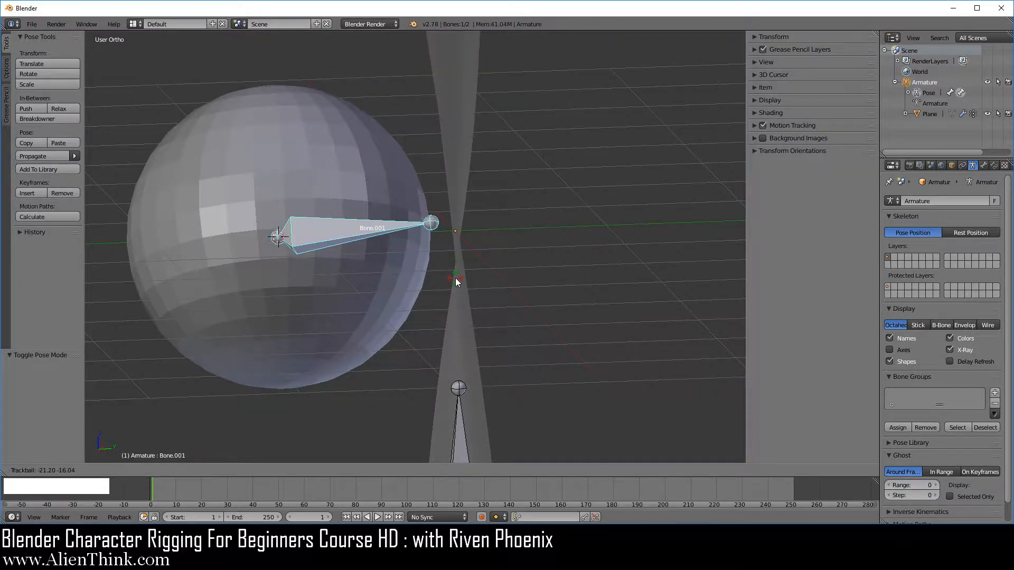
{"action": "right_click", "coordinate": [468, 270]}
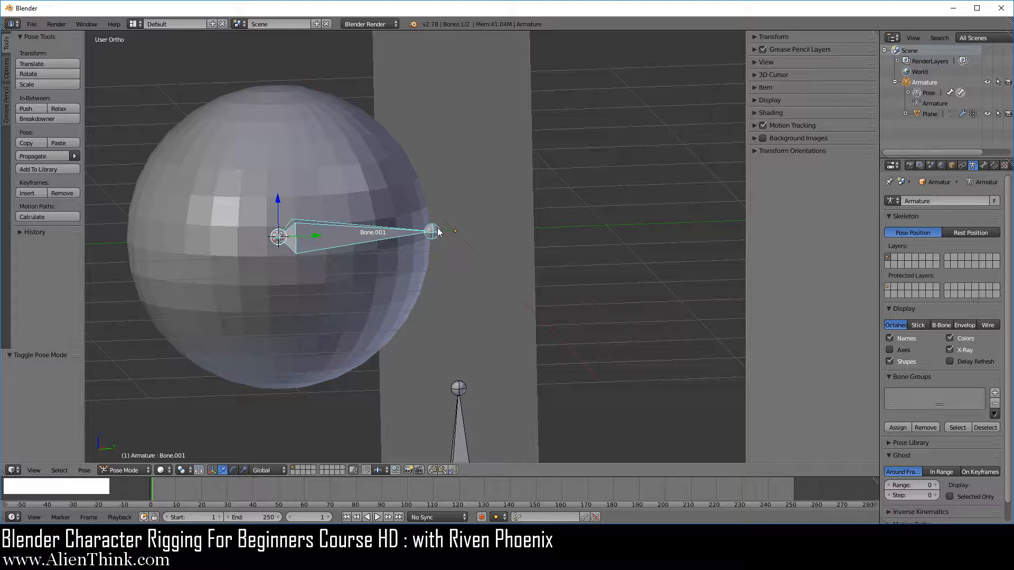
- Move the tip of Bone.001 about -0.129 along Y in the armature's Edit Mode, back inside the sphere
{"action": "key", "text": "KP_3"}
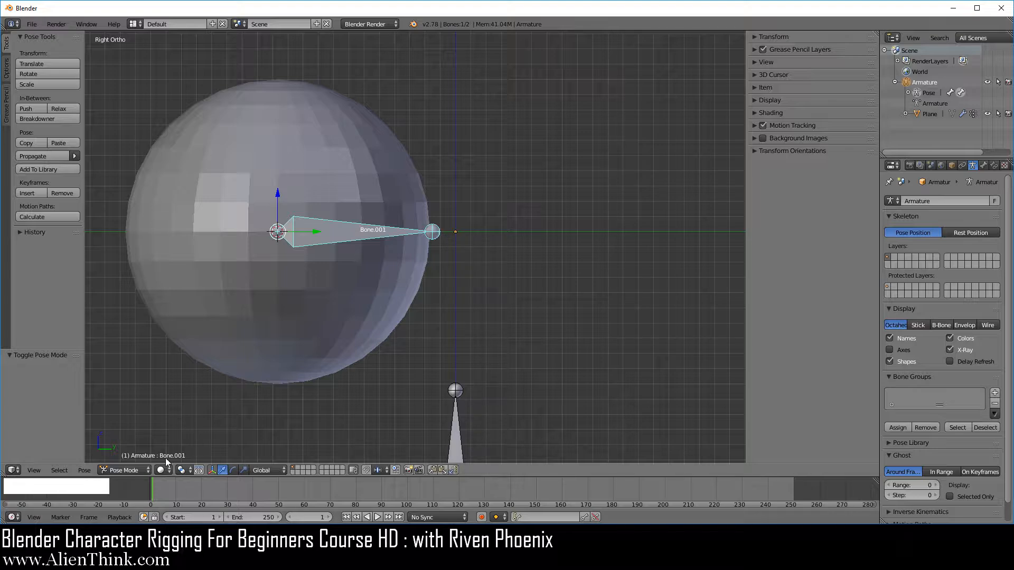
{"action": "left_click", "coordinate": [131, 469]}
{"action": "left_click", "coordinate": [129, 446]}
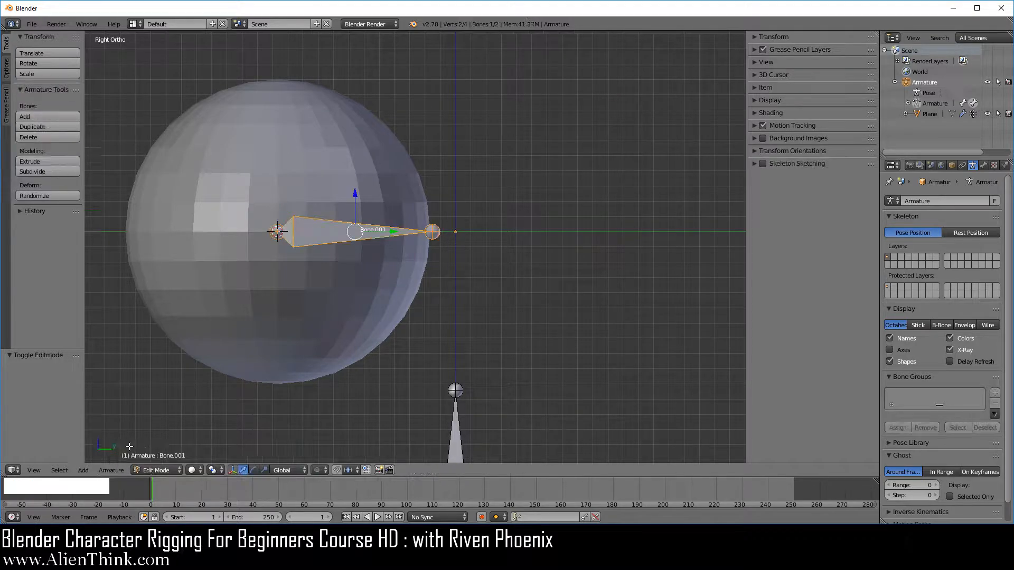
{"action": "scroll", "coordinate": [411, 277], "scroll_direction": "up", "scroll_amount": 3}
{"action": "scroll", "coordinate": [411, 277], "scroll_direction": "up", "scroll_amount": 3}
{"action": "right_click", "coordinate": [474, 193]}
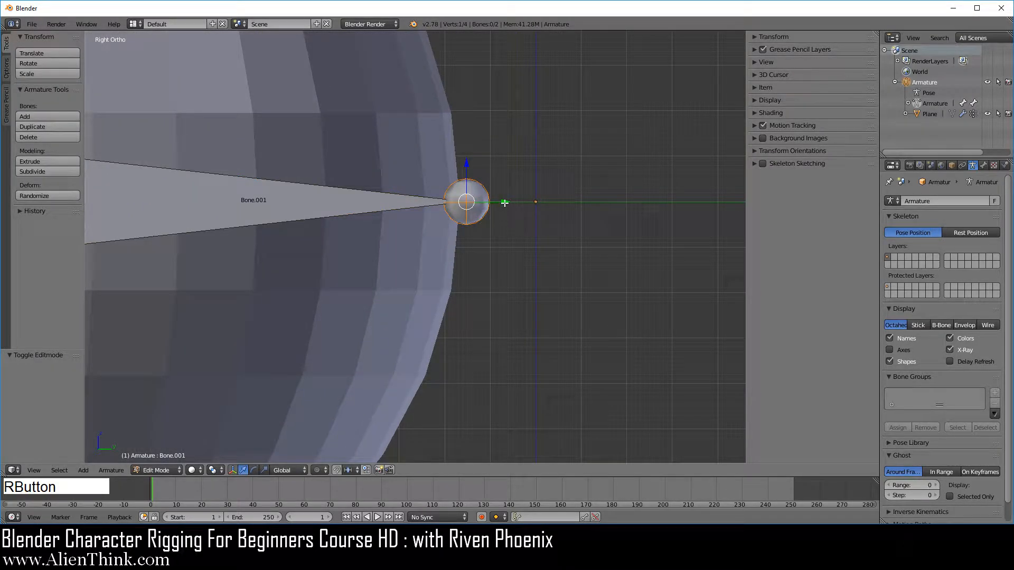
{"action": "left_click_drag", "start_coordinate": [504, 203], "coordinate": [446, 202]}
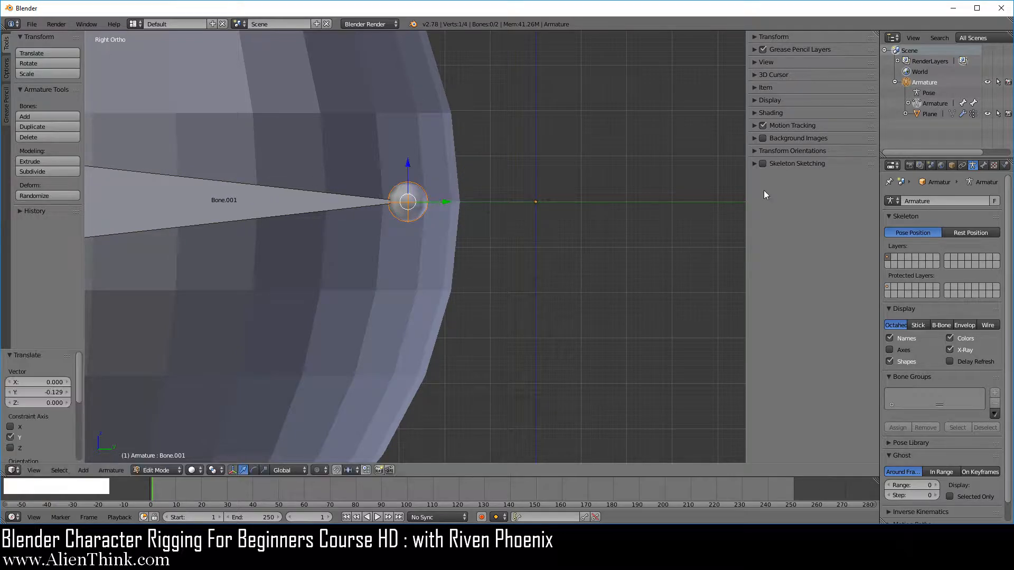
- Put the plane mesh in Edit Mode with nothing selected and show it in wireframe from the right side
{"action": "left_click", "coordinate": [929, 114]}
{"action": "scroll", "coordinate": [464, 268], "scroll_direction": "down", "scroll_amount": 4}
{"action": "key", "text": "Tab"}
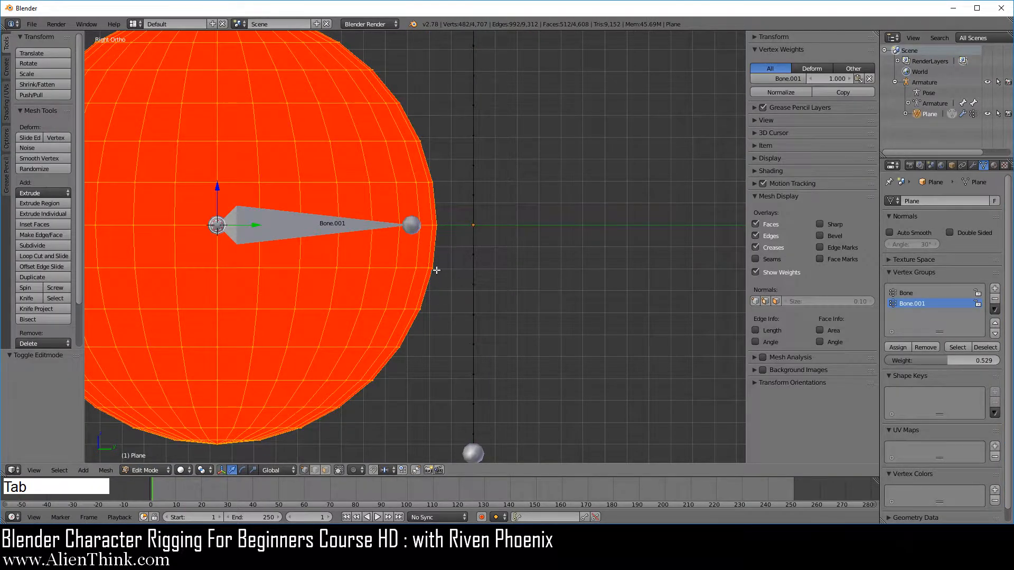
{"action": "middle_click_drag", "start_coordinate": [436, 270], "coordinate": [432, 267]}
{"action": "key", "text": "a"}
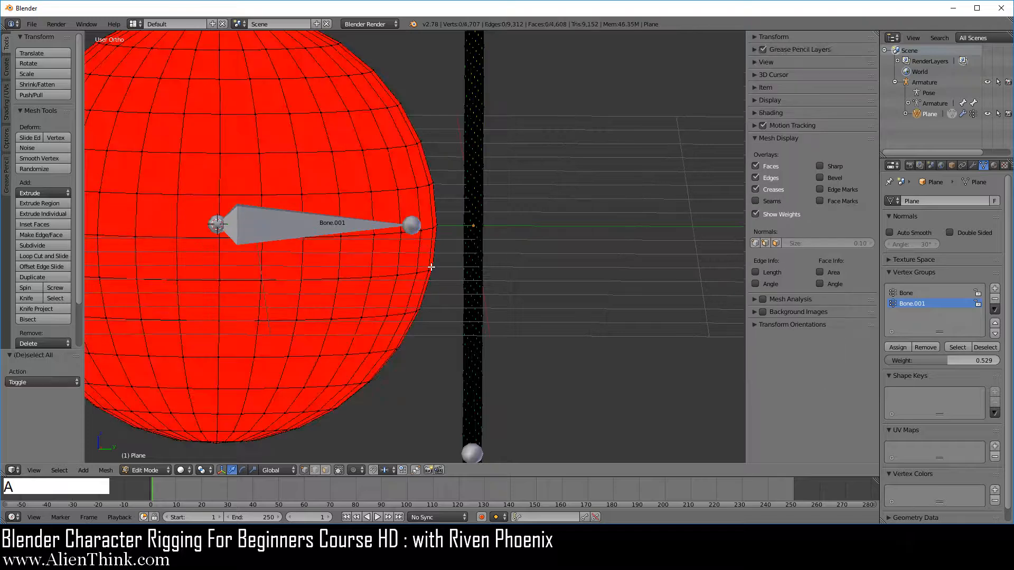
{"action": "key", "text": "KP_3"}
{"action": "key", "text": "z"}
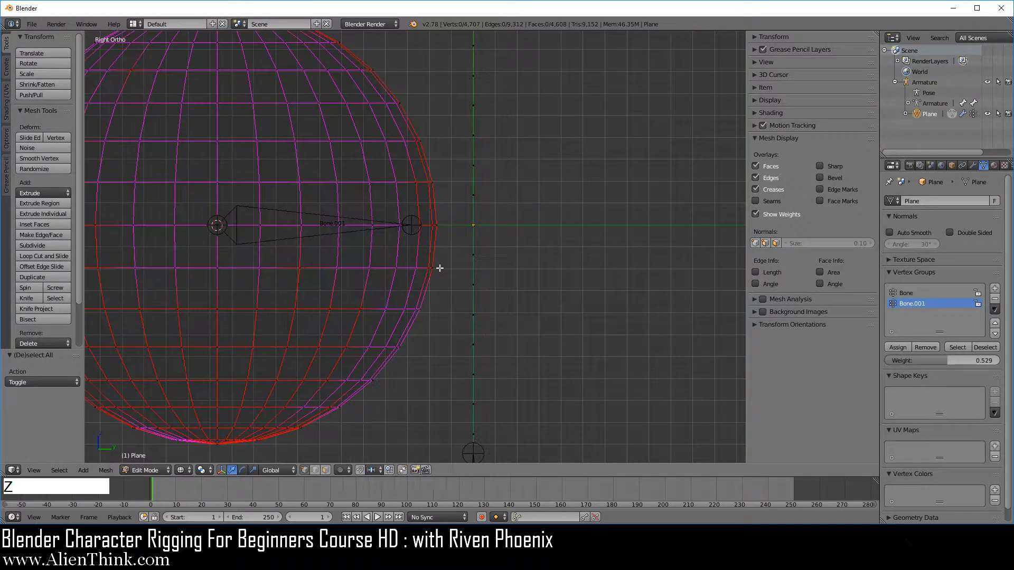
- Circle-select the sphere's vertices around Bone.001's tip, delete them to open a gap facing the plane, and return to solid Object Mode
{"action": "key", "text": "c"}
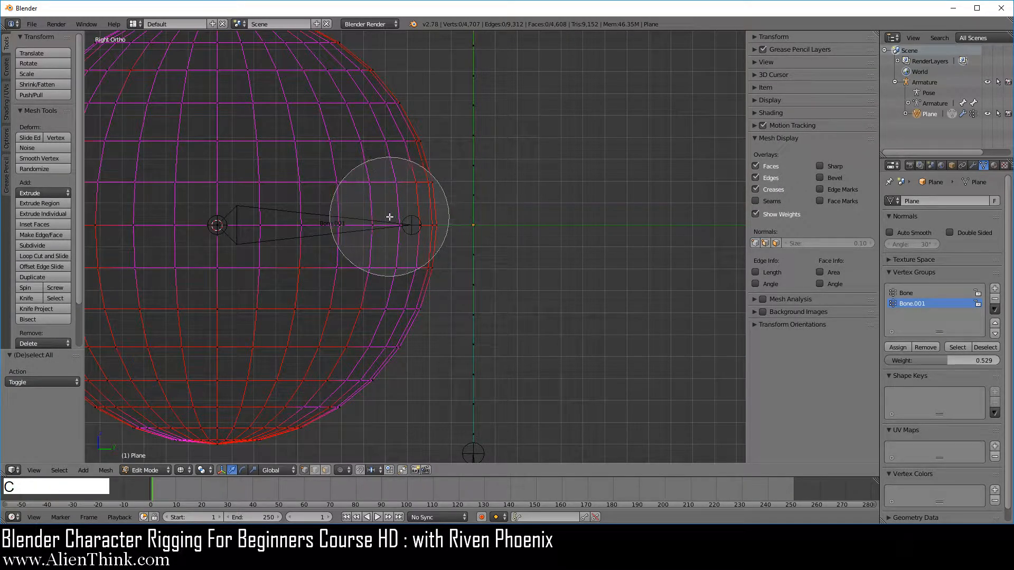
{"action": "left_click_drag", "start_coordinate": [389, 214], "coordinate": [394, 245]}
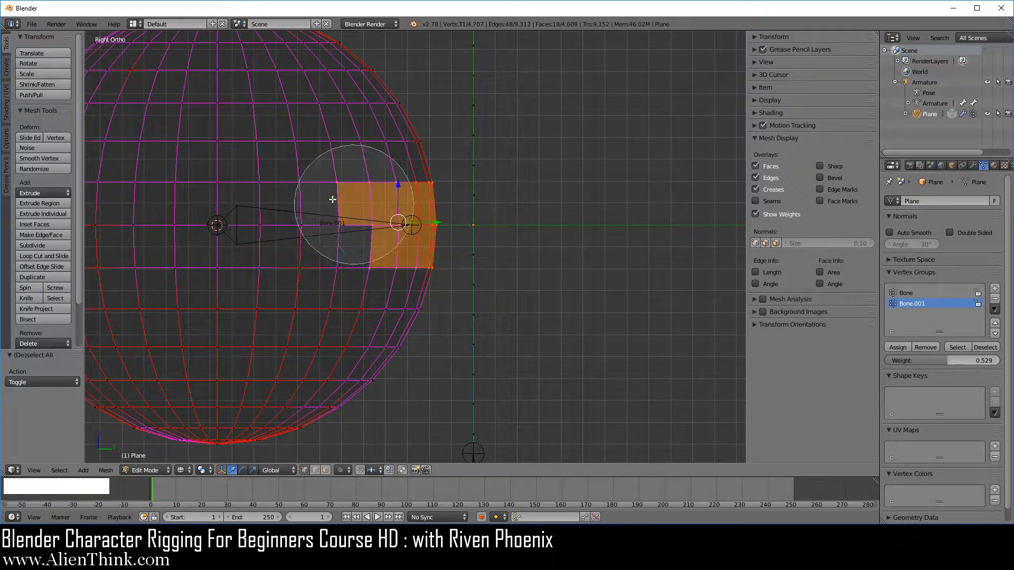
{"action": "middle_click", "coordinate": [294, 193]}
{"action": "right_click", "coordinate": [294, 192]}
{"action": "middle_click_drag", "start_coordinate": [496, 188], "coordinate": [425, 233]}
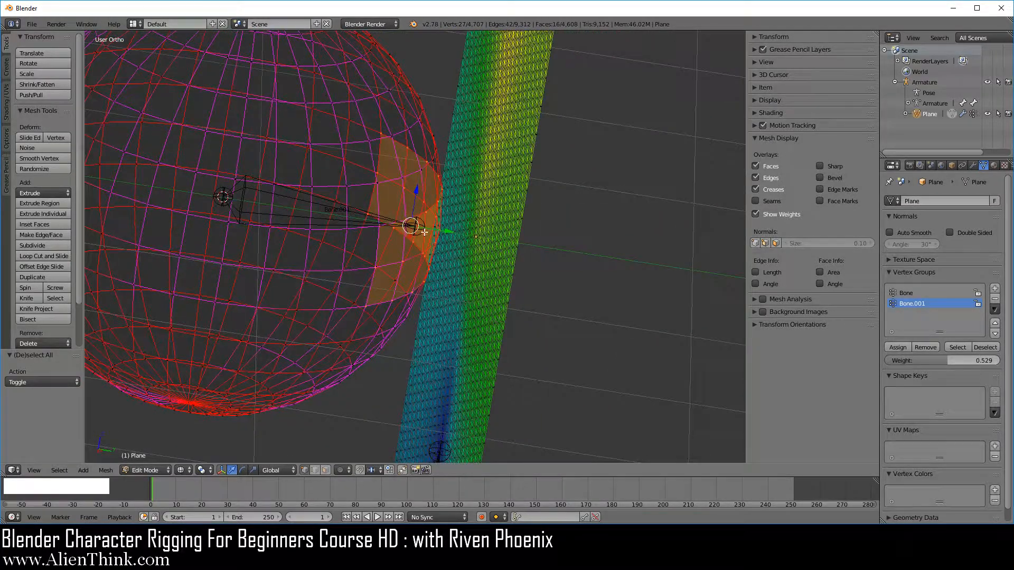
{"action": "key", "text": "x"}
{"action": "left_click", "coordinate": [639, 207]}
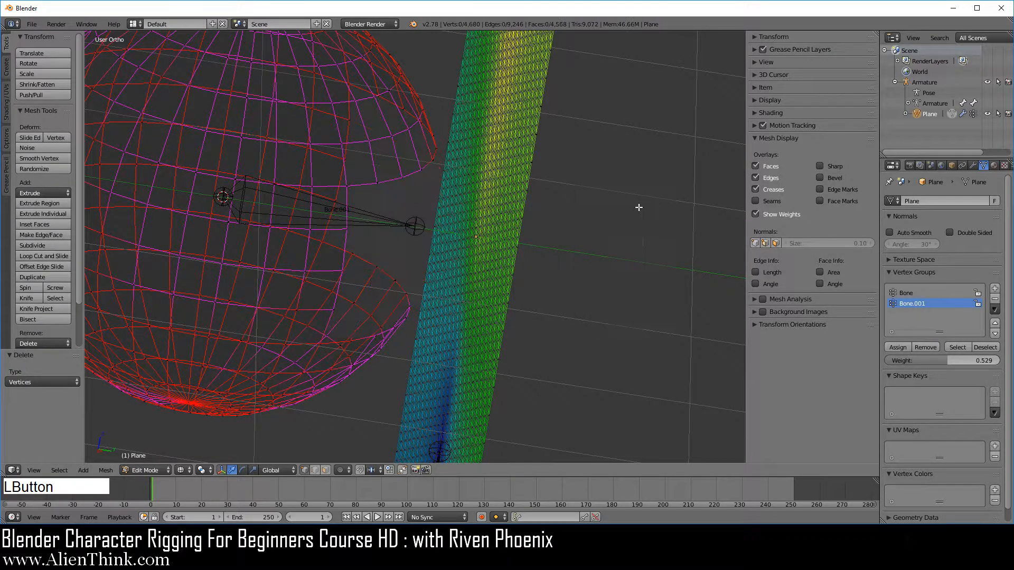
{"action": "key", "text": "KP_3"}
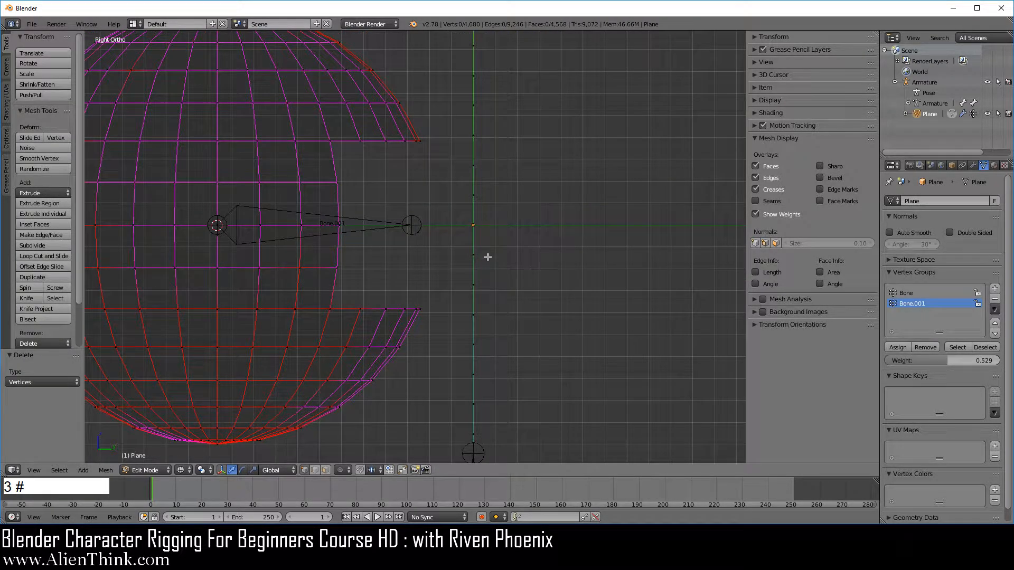
{"action": "middle_click_drag", "start_coordinate": [487, 256], "coordinate": [430, 272]}
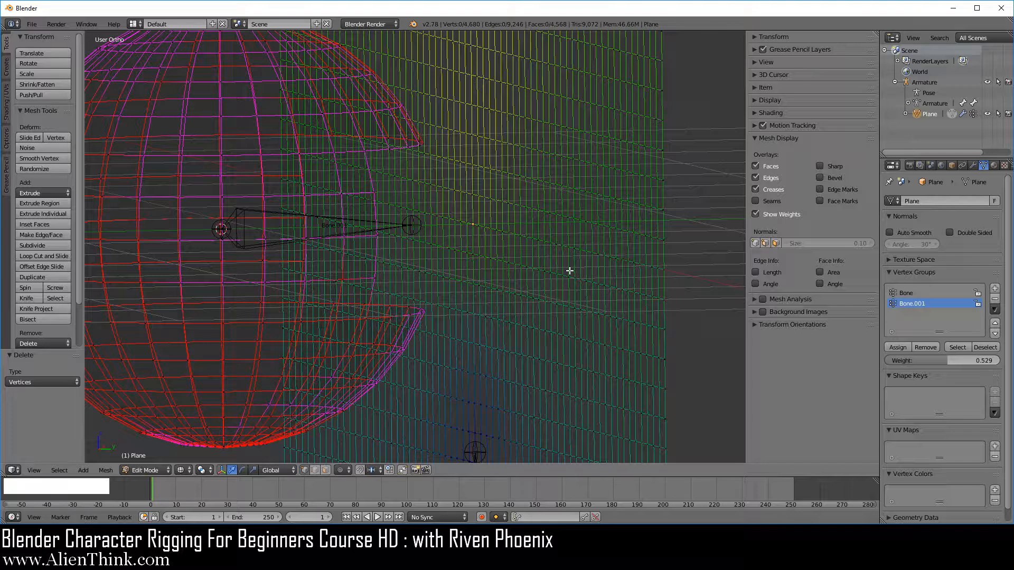
{"action": "key", "text": "z"}
{"action": "key", "text": "Tab"}
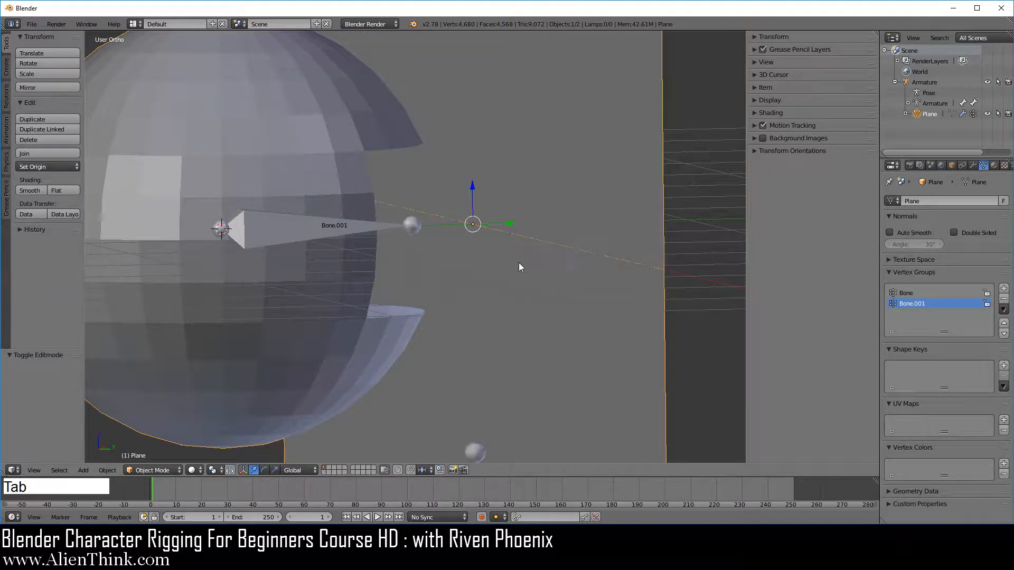
- Parent the cut-open mesh to the armature again with automatic weights
{"action": "left_click", "coordinate": [929, 114]}
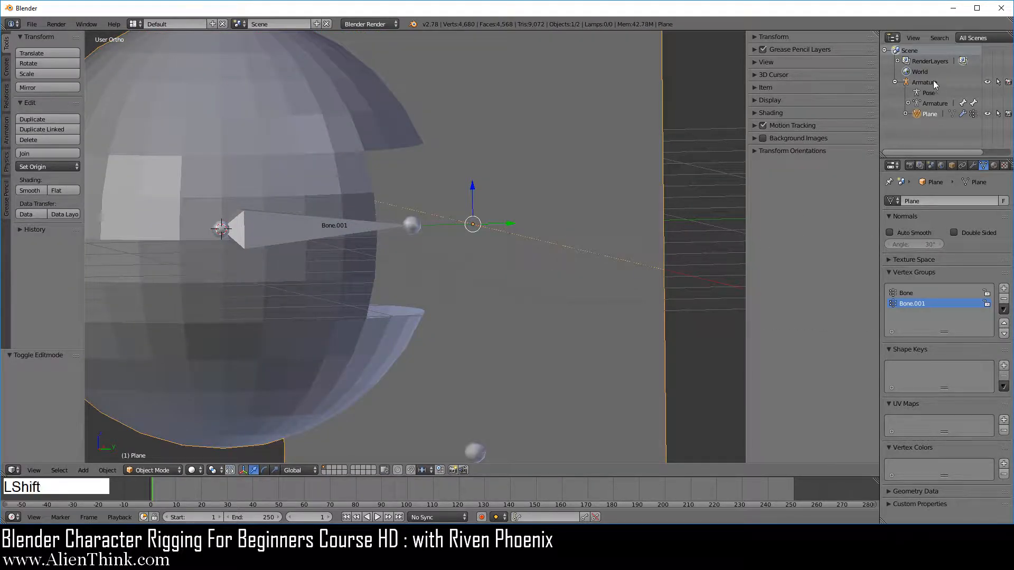
{"action": "left_click", "coordinate": [933, 82], "text": "shift"}
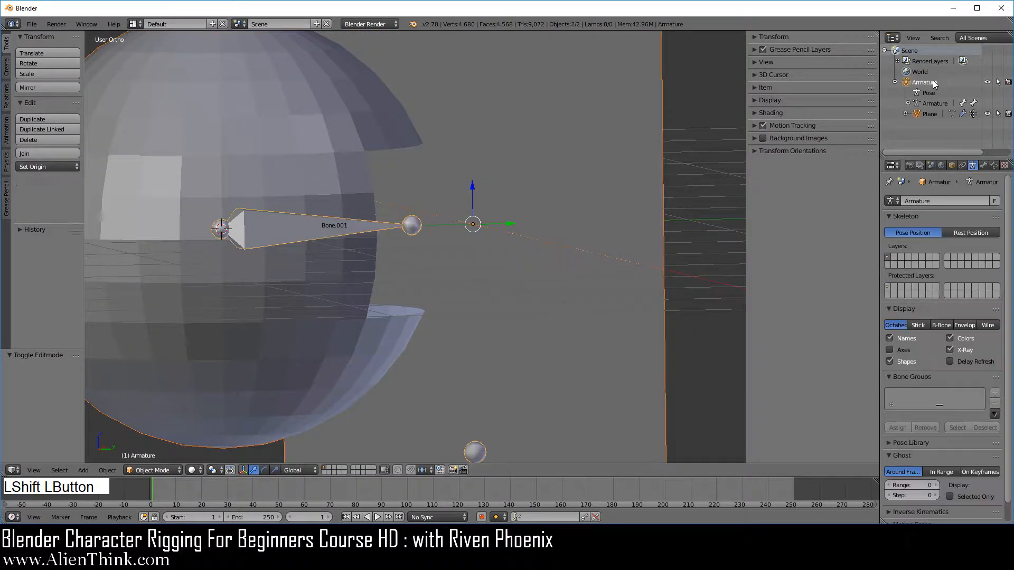
{"action": "key", "text": "ctrl+p"}
{"action": "left_click", "coordinate": [622, 224]}
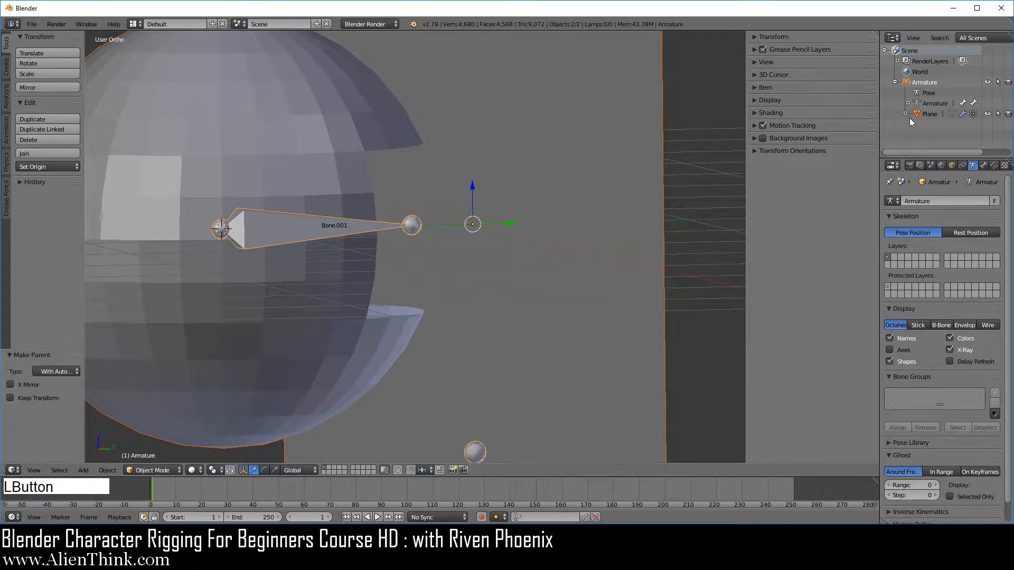
- Examine in Edit Mode how Bone.001's weights are distributed over the opened sphere and the whole plane, from several angles
{"action": "left_click", "coordinate": [928, 114]}
{"action": "key", "text": "Tab"}
{"action": "middle_click_drag", "start_coordinate": [489, 236], "coordinate": [517, 281]}
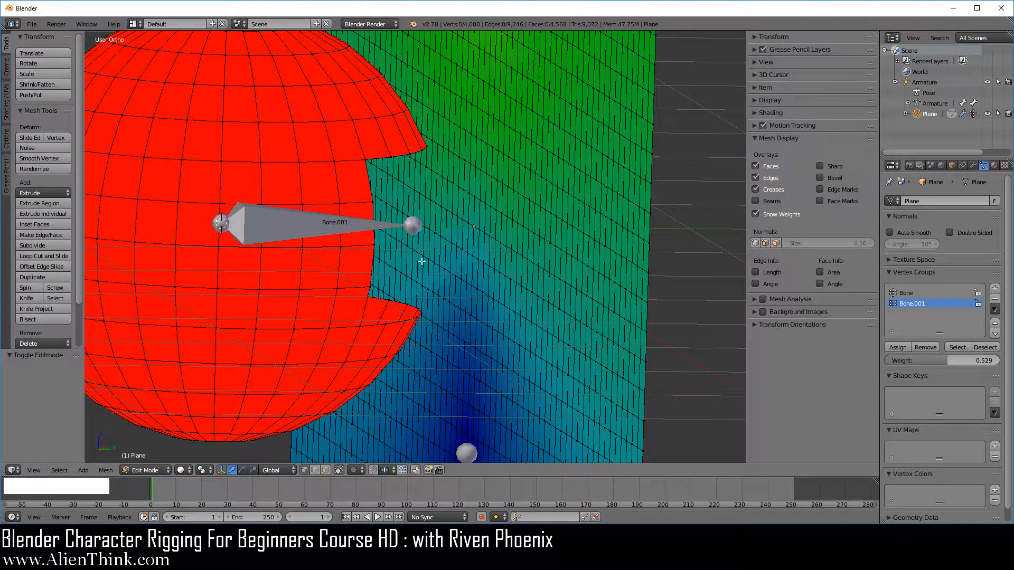
{"action": "scroll", "coordinate": [435, 259], "scroll_direction": "down", "scroll_amount": 3}
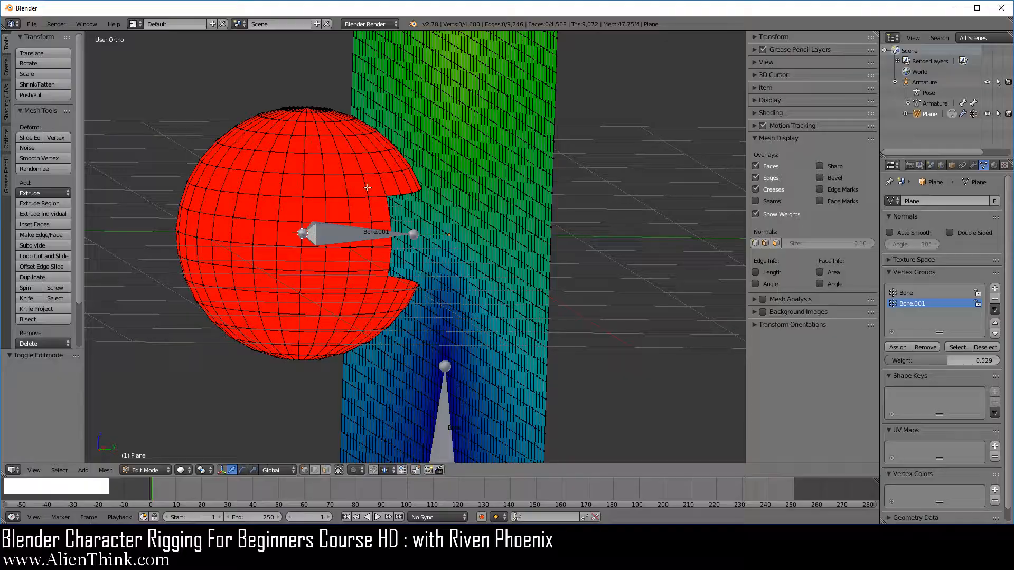
{"action": "mouse_move", "coordinate": [293, 252]}
{"action": "middle_mouse_down"}
{"action": "mouse_move", "coordinate": [615, 281]}
{"action": "mouse_move", "coordinate": [629, 256]}
{"action": "mouse_move", "coordinate": [544, 262]}
{"action": "mouse_move", "coordinate": [502, 285]}
{"action": "mouse_move", "coordinate": [370, 286]}
{"action": "mouse_move", "coordinate": [294, 268]}
{"action": "middle_mouse_up"}
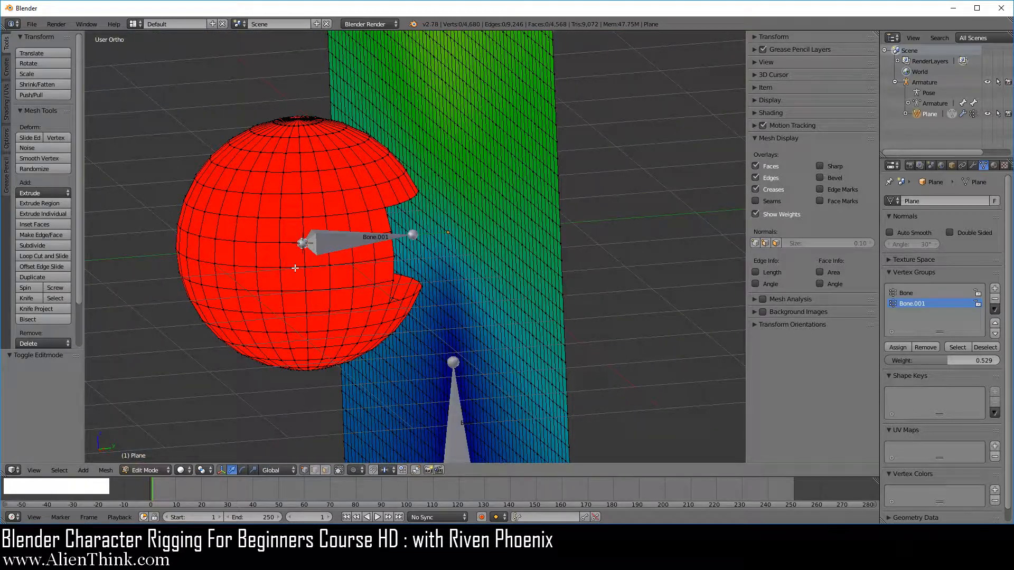
{"action": "middle_click_drag", "start_coordinate": [309, 270], "coordinate": [507, 274]}
{"action": "scroll", "coordinate": [507, 274], "scroll_direction": "down", "scroll_amount": 3}
{"action": "middle_click_drag", "start_coordinate": [500, 309], "coordinate": [551, 309]}
{"action": "key", "text": "KP_1"}
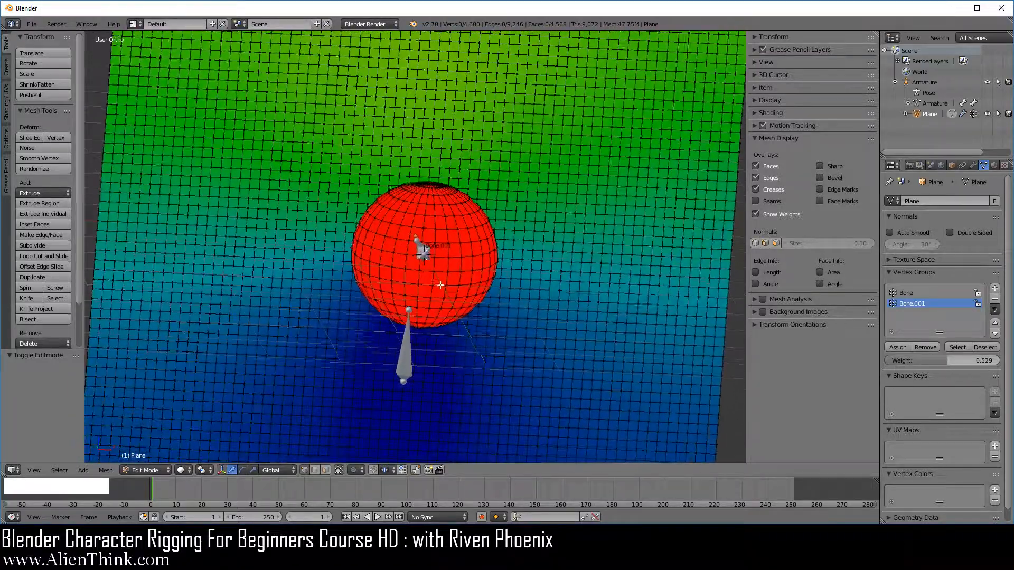
{"action": "scroll", "coordinate": [500, 252], "scroll_direction": "down", "scroll_amount": 3}
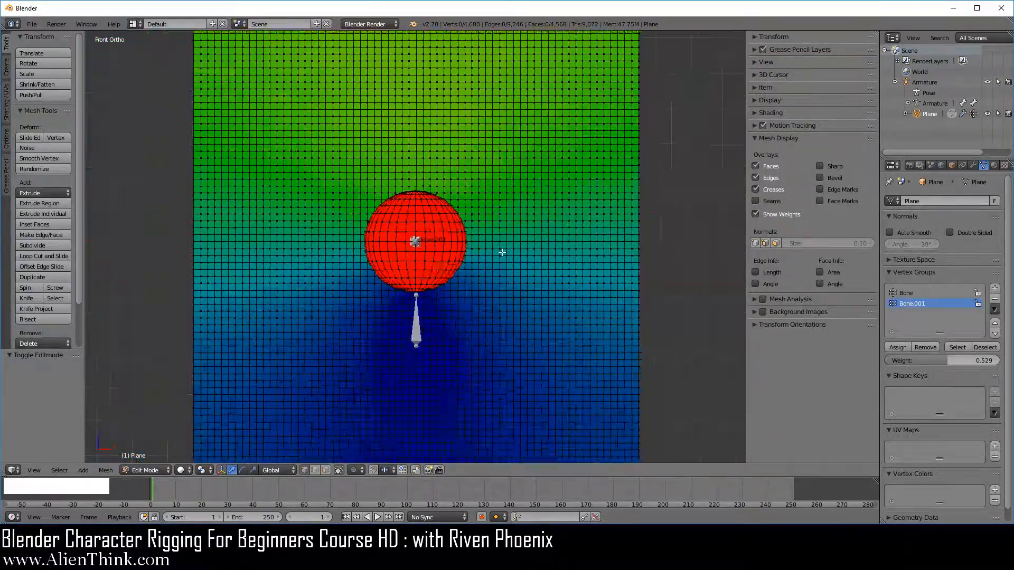
{"action": "middle_click_drag", "start_coordinate": [502, 252], "coordinate": [446, 257]}
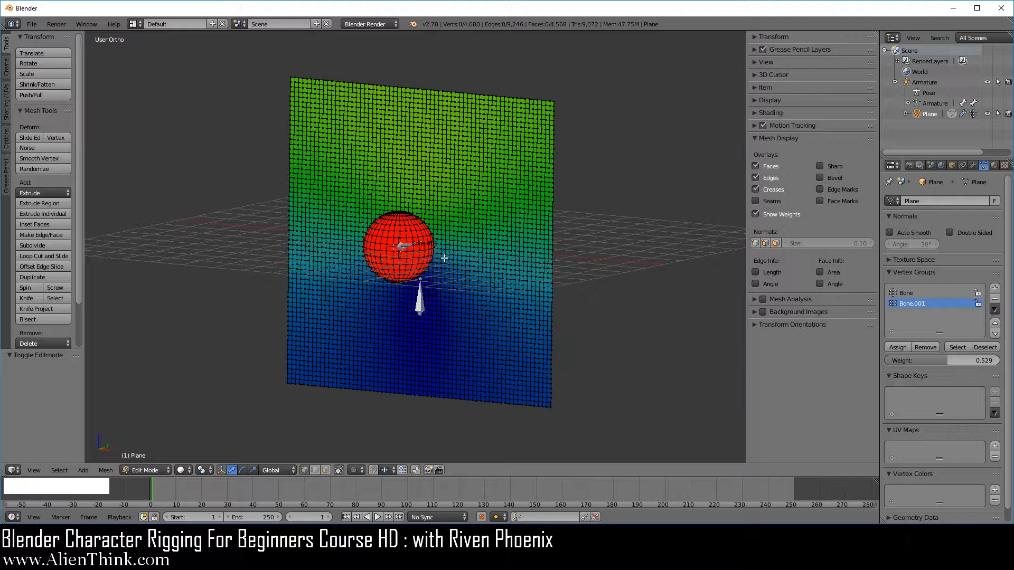
- Leave Edit Mode, delete the plane mesh and the armature from the scene, and recentre the 3D cursor at the origin
{"action": "key", "text": "Tab"}
{"action": "key", "text": "x"}
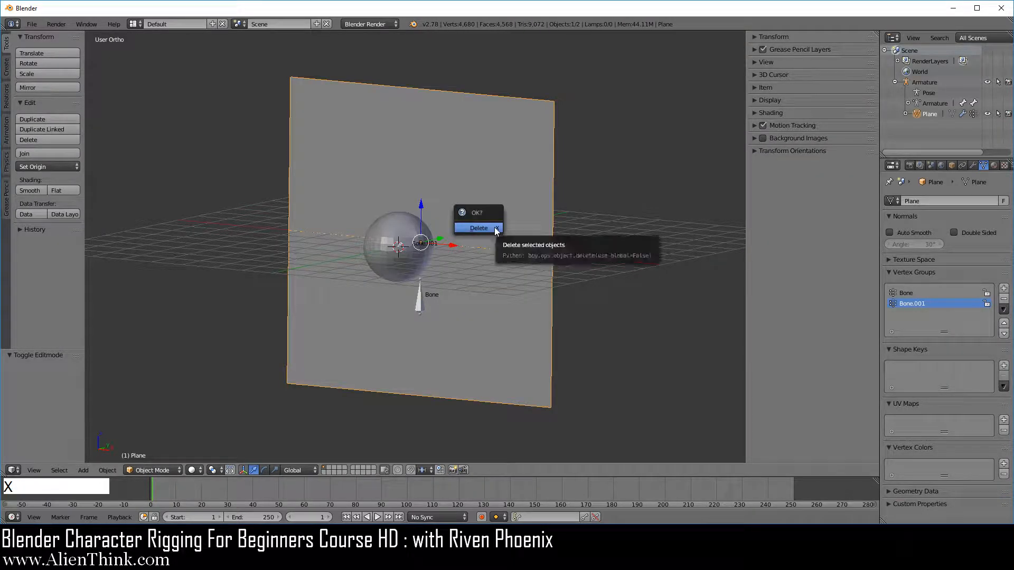
{"action": "left_click", "coordinate": [496, 228]}
{"action": "left_click", "coordinate": [922, 82]}
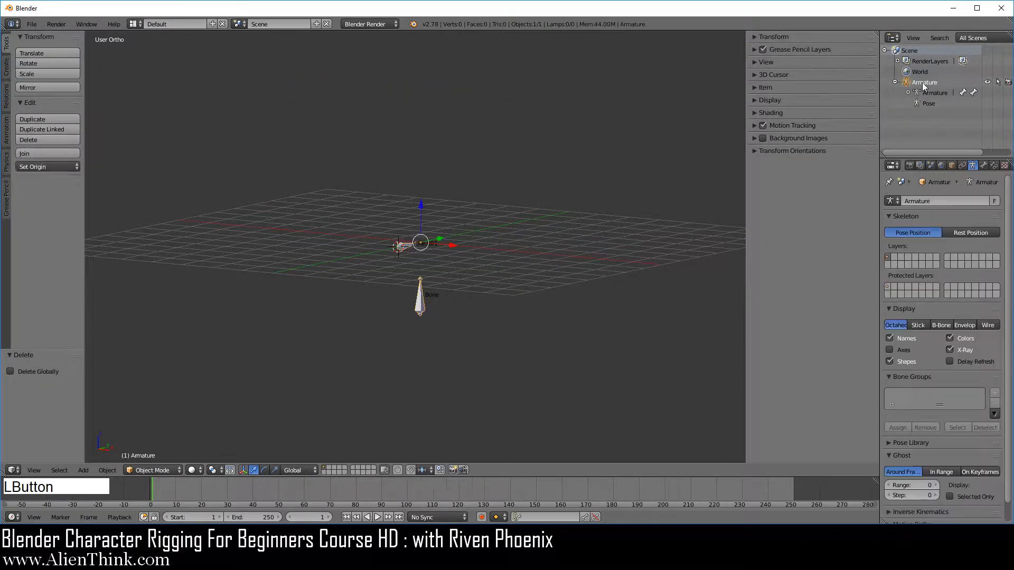
{"action": "key", "text": "x"}
{"action": "left_click", "coordinate": [496, 268]}
{"action": "key", "text": "shift+c"}
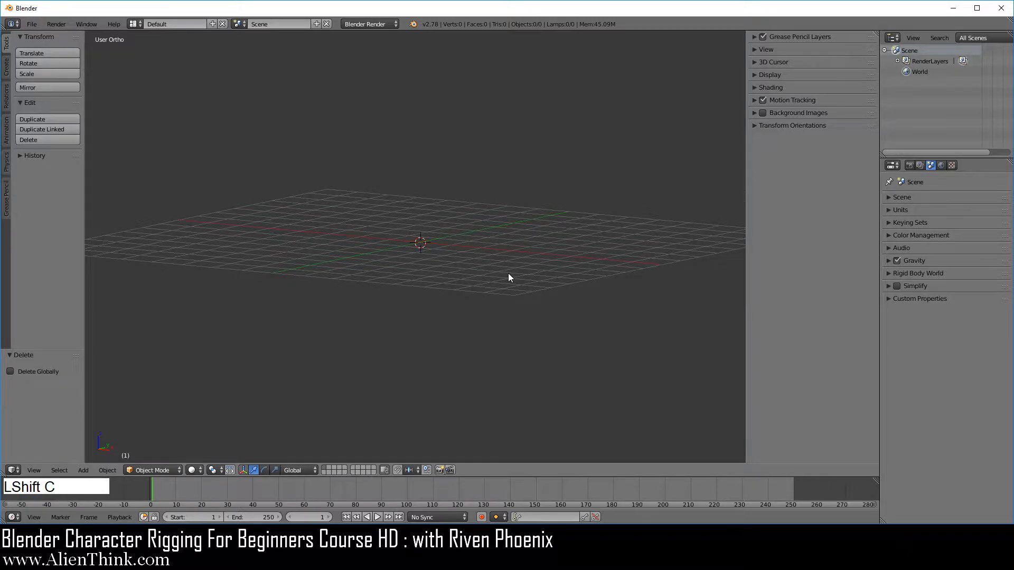
- Add a single-bone armature at the world origin and show it from the front
{"action": "key", "text": "shift+a"}
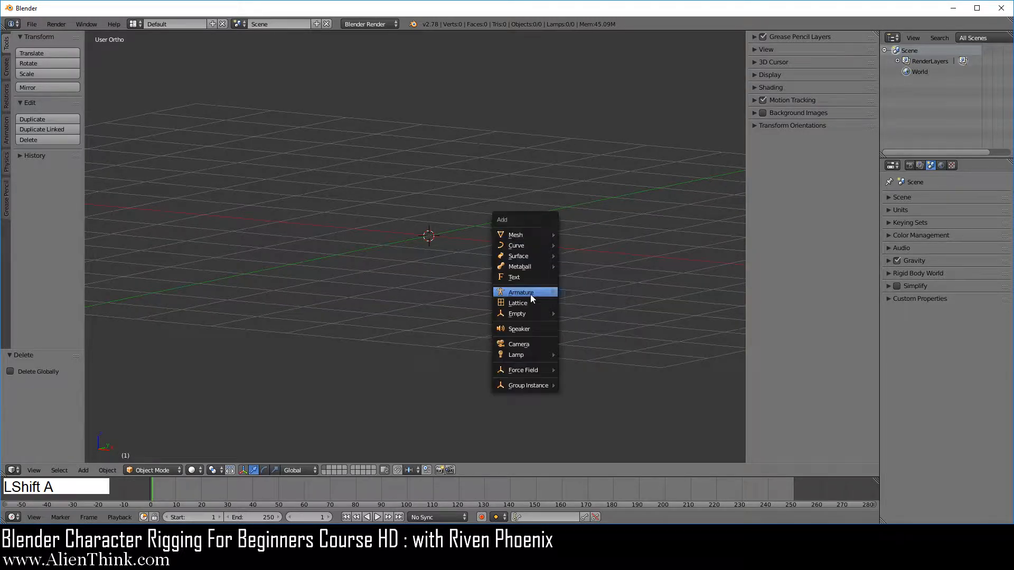
{"action": "mouse_move", "coordinate": [530, 294]}
{"action": "left_click", "coordinate": [583, 292]}
{"action": "key", "text": "KP_1"}
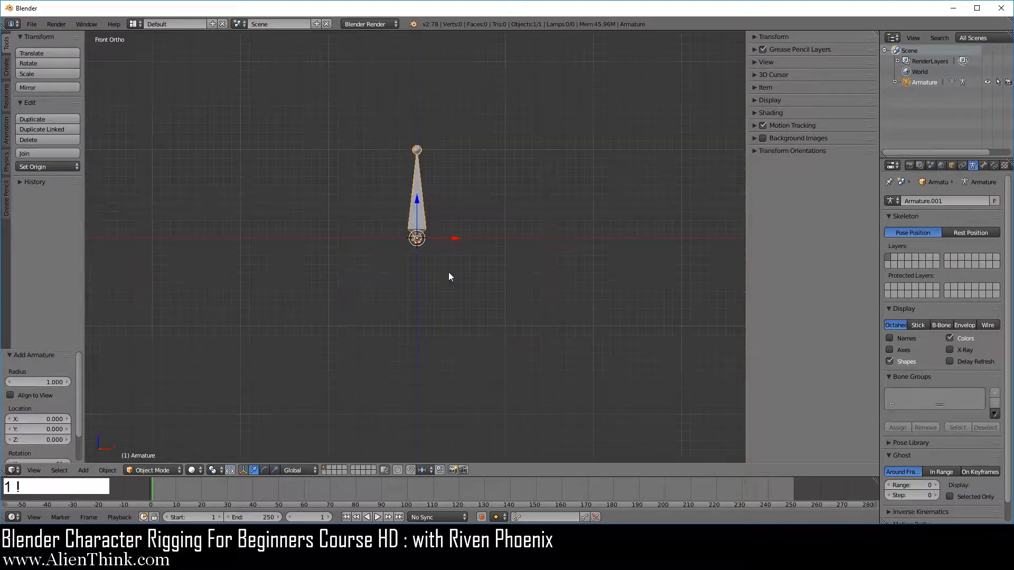
- Extrude two bones straight up from the bone's tip, 0.9 and 0.7 units long with snapping, and return to Object Mode
{"action": "key", "text": "Tab"}
{"action": "middle_click_drag", "start_coordinate": [426, 184], "coordinate": [471, 380], "text": "shift"}
{"action": "key", "text": "e"}
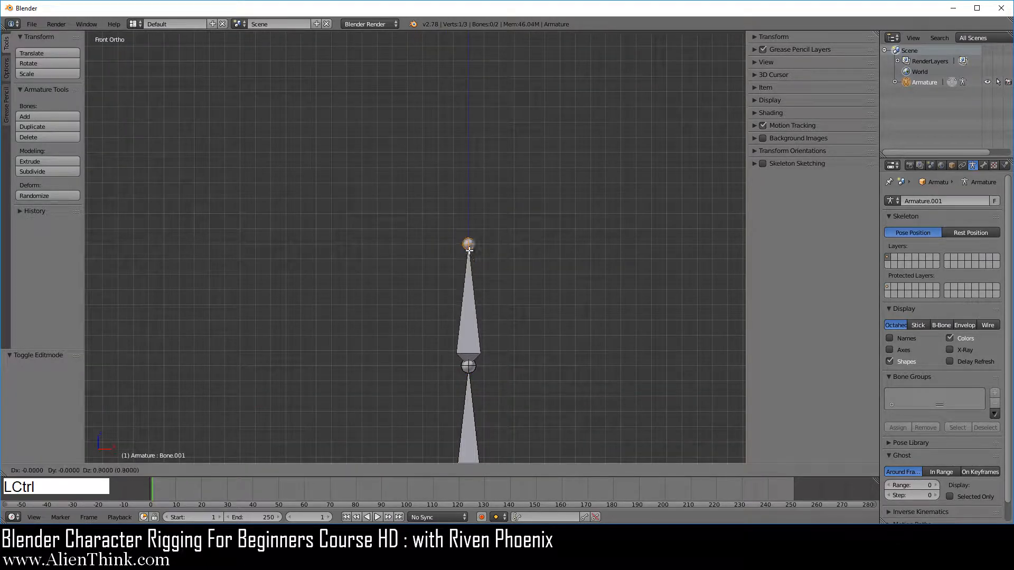
{"action": "left_click", "coordinate": [468, 236], "text": "ctrl"}
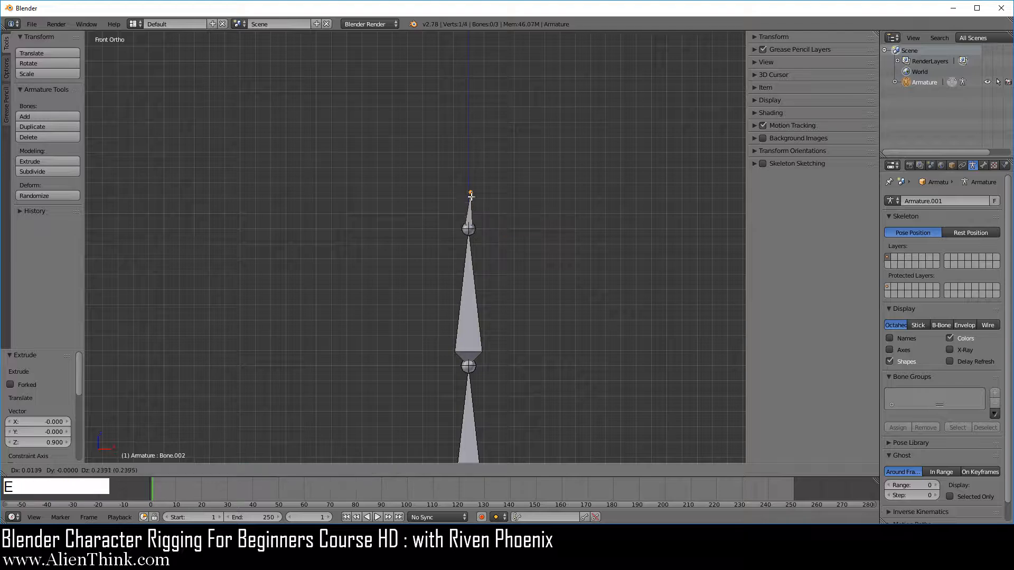
{"action": "left_click", "coordinate": [469, 123], "text": "ctrl"}
{"action": "scroll", "coordinate": [493, 208], "scroll_direction": "down", "scroll_amount": 3}
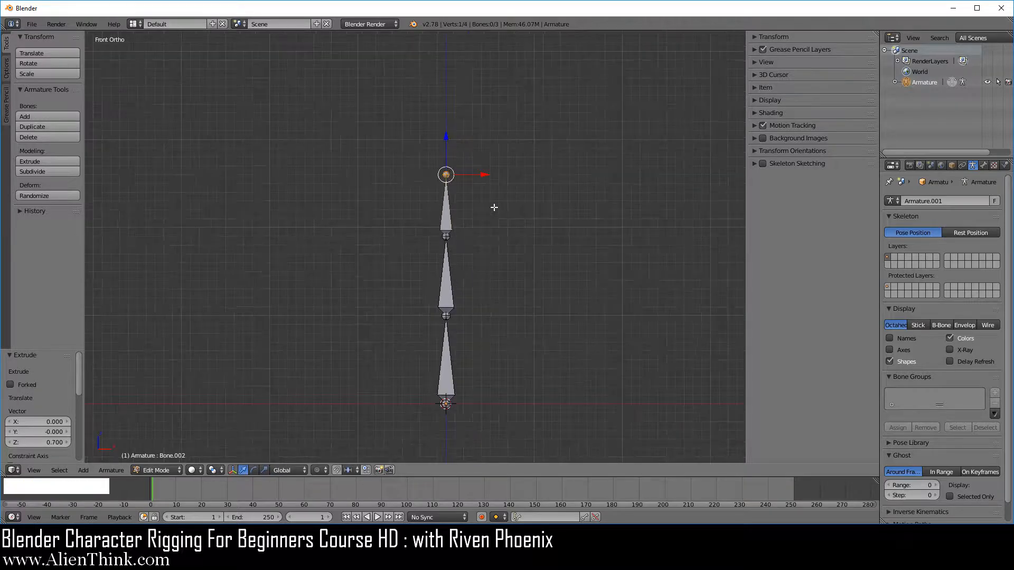
{"action": "middle_click_drag", "start_coordinate": [493, 208], "coordinate": [480, 139], "text": "shift"}
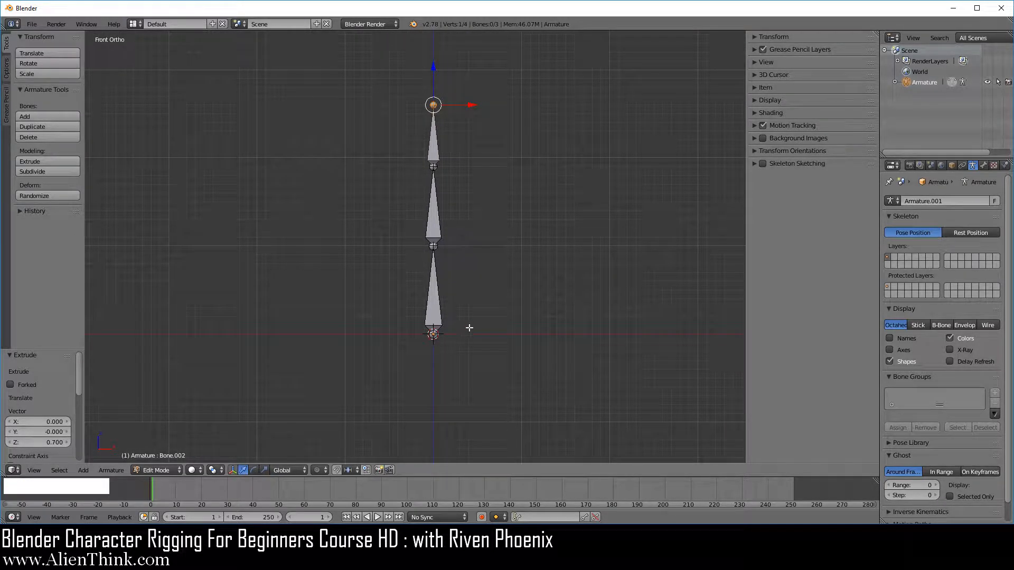
{"action": "middle_click_drag", "start_coordinate": [512, 245], "coordinate": [484, 261]}
{"action": "left_click", "coordinate": [156, 470]}
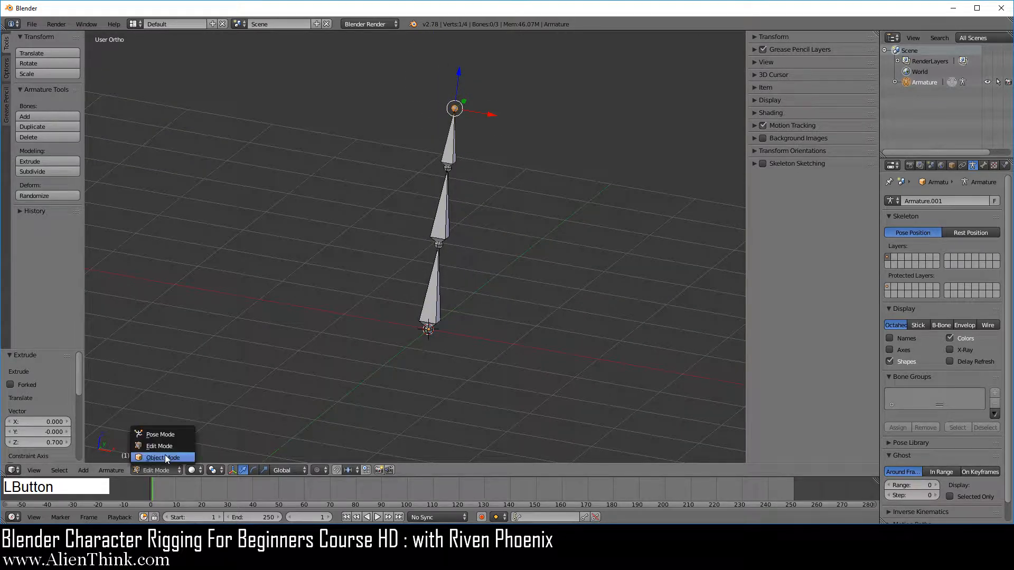
{"action": "left_click", "coordinate": [165, 455]}
{"action": "key", "text": "shift+a"}
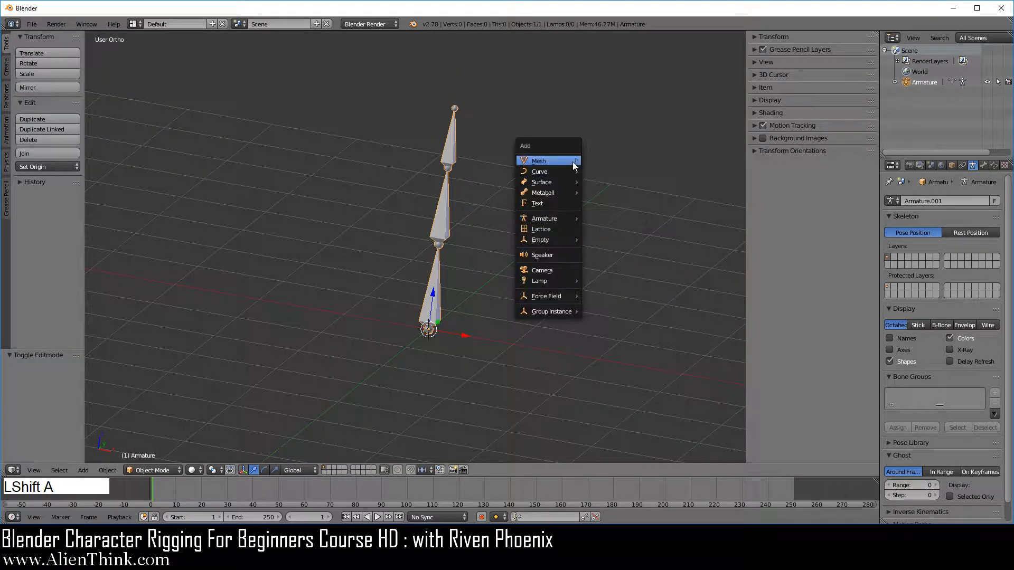
{"action": "mouse_move", "coordinate": [573, 164]}
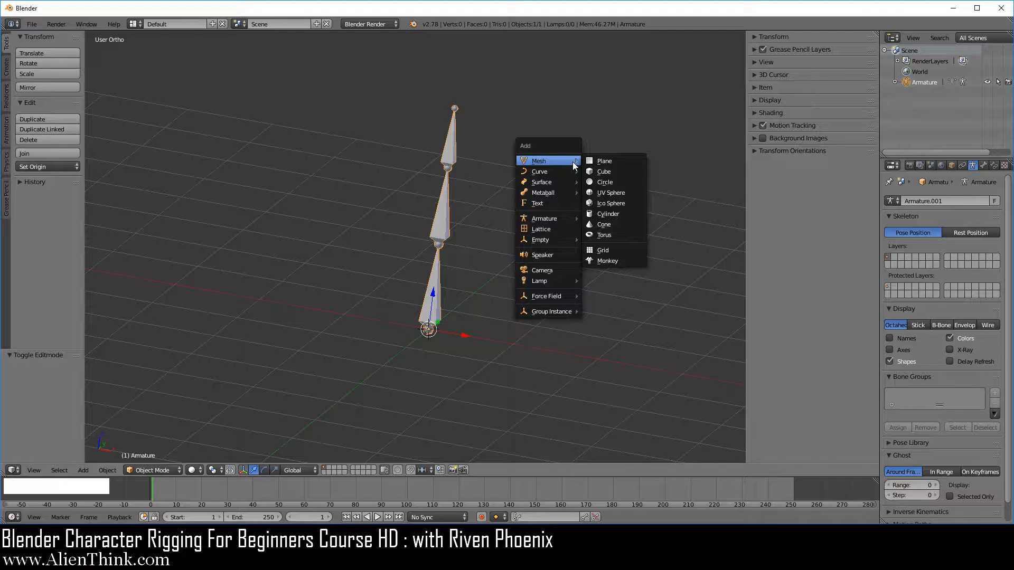
{"action": "left_click", "coordinate": [619, 182]}
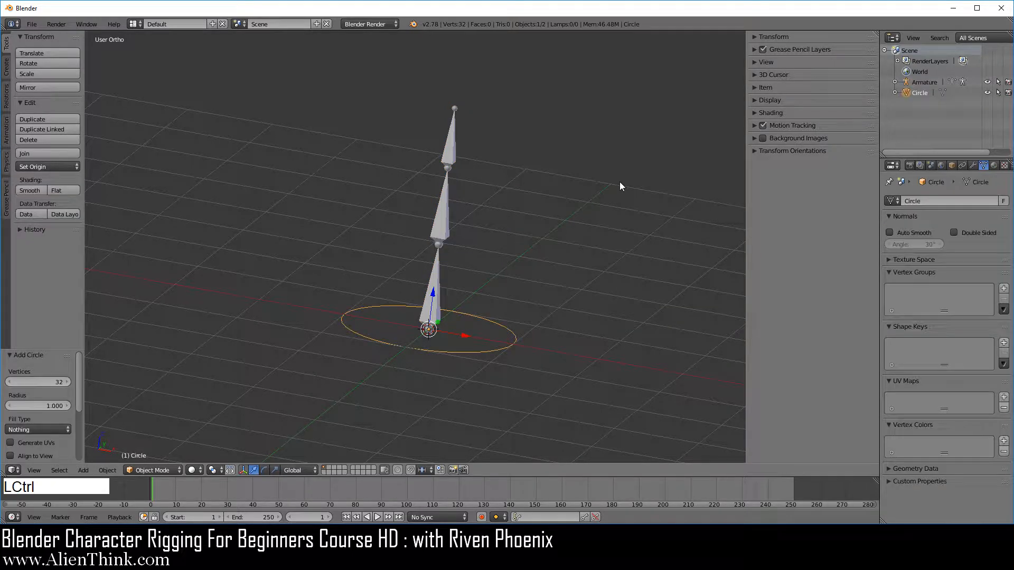
{"action": "key", "text": "ctrl+z"}
- Add a cylinder mesh at the origin and scale it down uniformly to about 0.206 around the lowest bone's base
{"action": "key", "text": "shift+a"}
{"action": "mouse_move", "coordinate": [620, 181]}
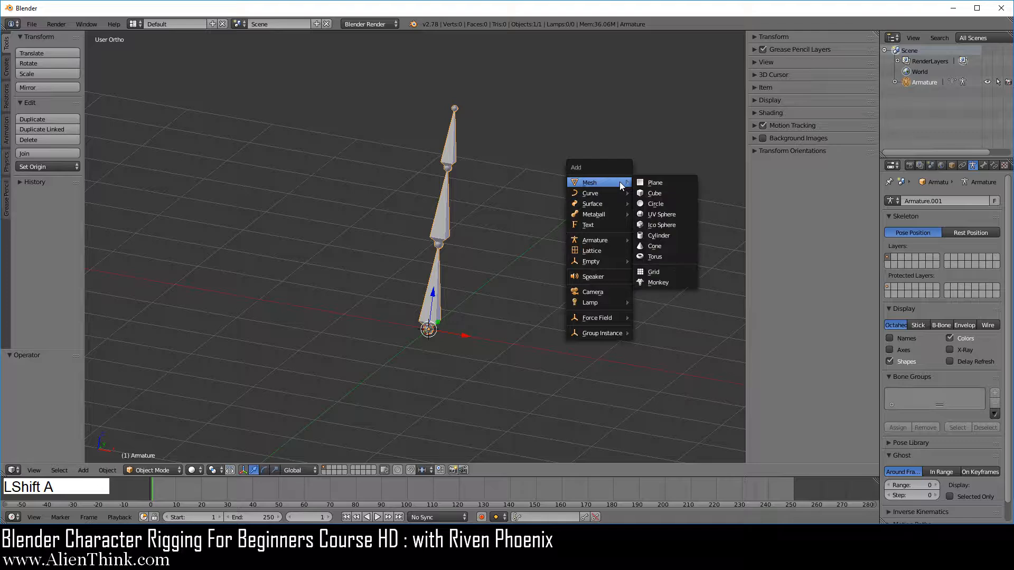
{"action": "left_click", "coordinate": [670, 235]}
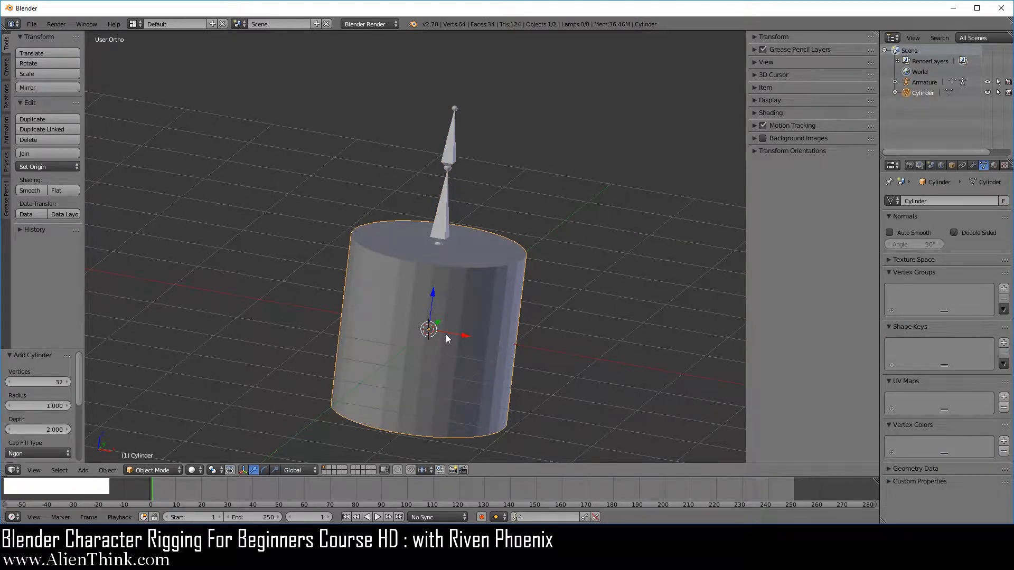
{"action": "key", "text": "KP_3"}
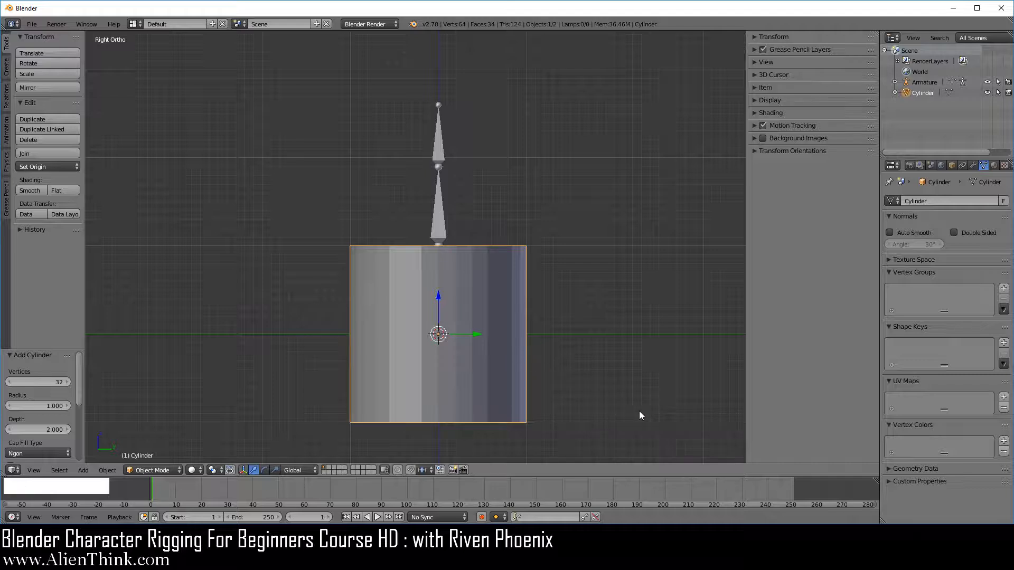
{"action": "key", "text": "s"}
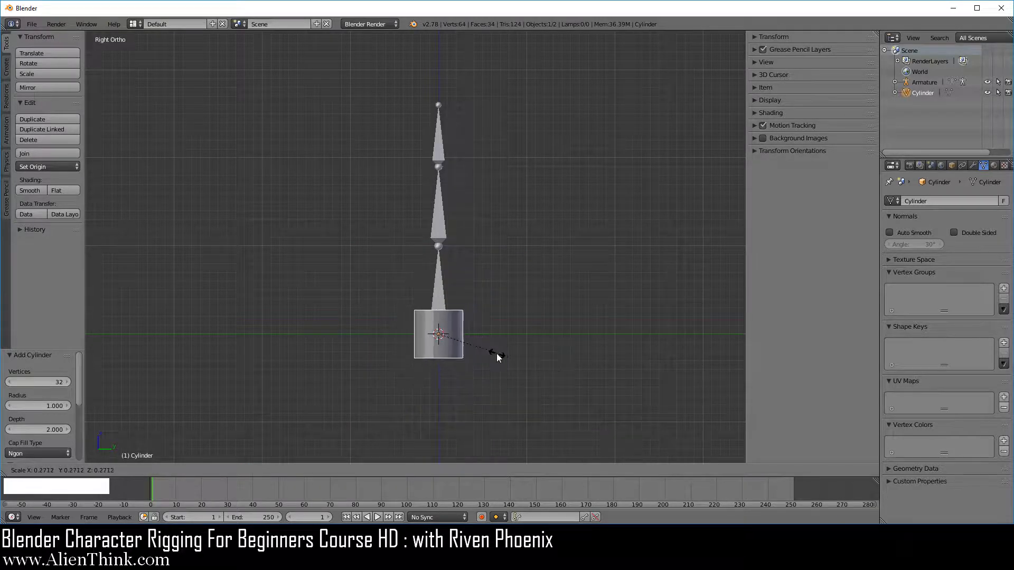
{"action": "left_click", "coordinate": [485, 351]}
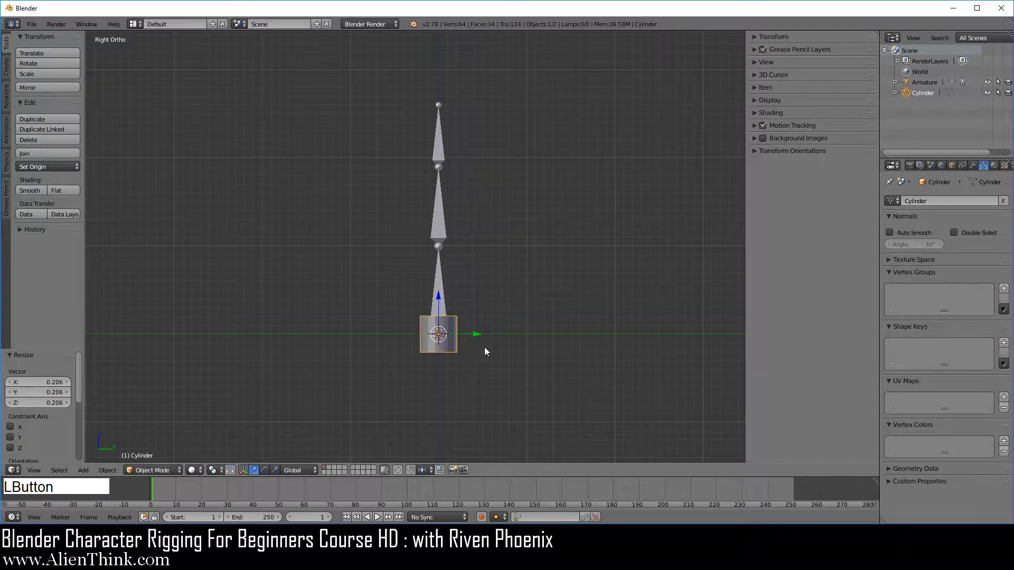
- In wireframe Edit Mode, raise only the cylinder's upper vertices about 2.5 units along Z so the mesh encloses all three bones
{"action": "key", "text": "Tab"}
{"action": "scroll", "coordinate": [482, 344], "scroll_direction": "up", "scroll_amount": 4}
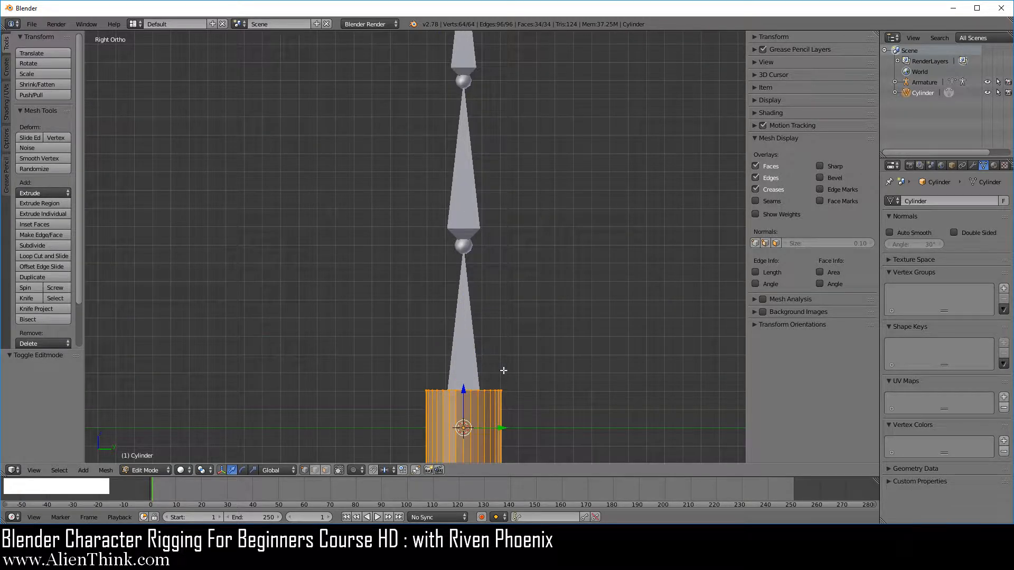
{"action": "key", "text": "z"}
{"action": "middle_click_drag", "start_coordinate": [503, 371], "coordinate": [477, 253], "text": "shift"}
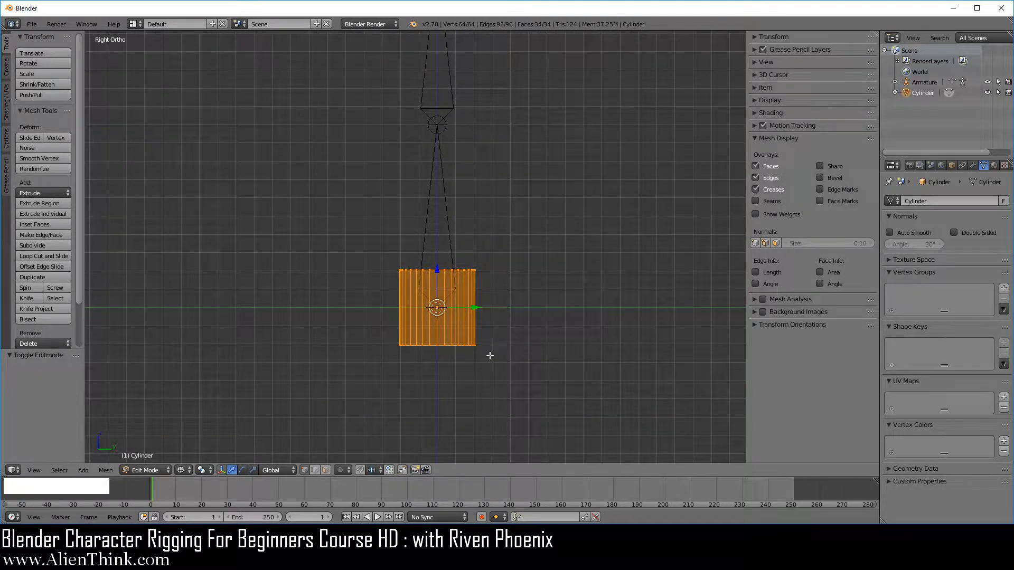
{"action": "key", "text": "c"}
{"action": "middle_click_drag", "start_coordinate": [511, 369], "coordinate": [277, 367]}
{"action": "right_click", "coordinate": [521, 359]}
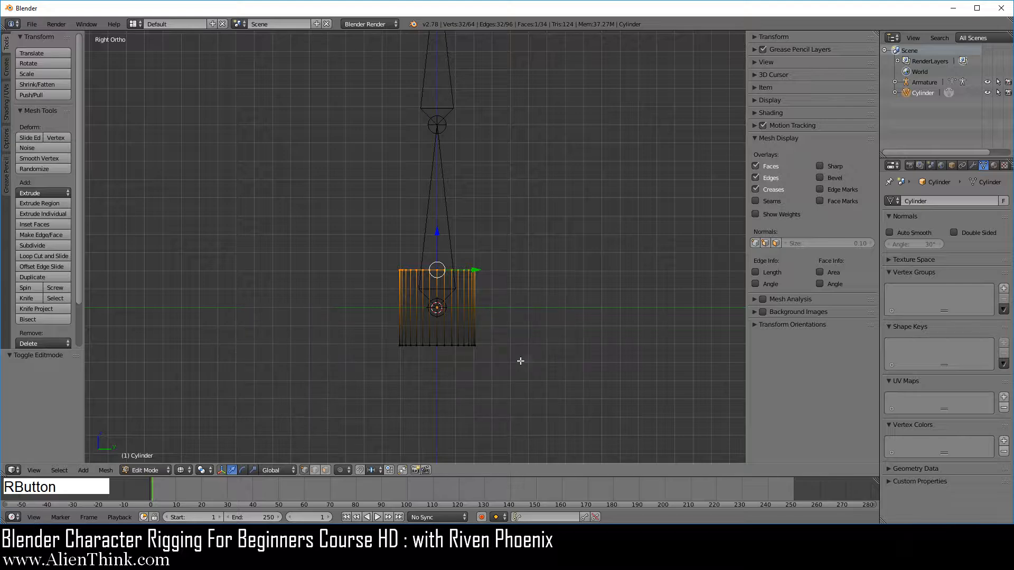
{"action": "scroll", "coordinate": [539, 317], "scroll_direction": "down", "scroll_amount": 3}
{"action": "middle_click_drag", "start_coordinate": [520, 206], "coordinate": [463, 384], "text": "shift"}
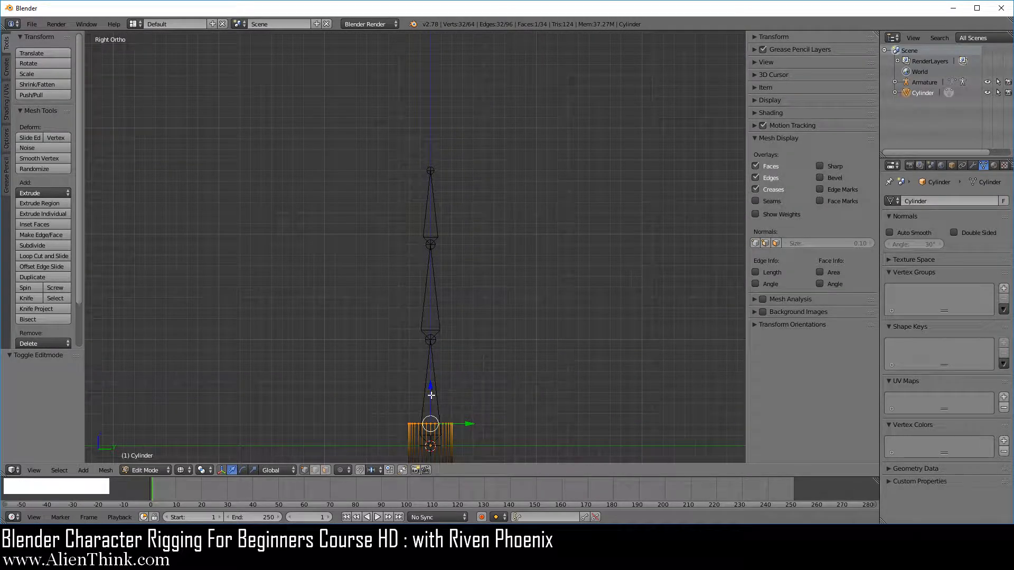
{"action": "left_click_drag", "start_coordinate": [430, 396], "coordinate": [457, 127]}
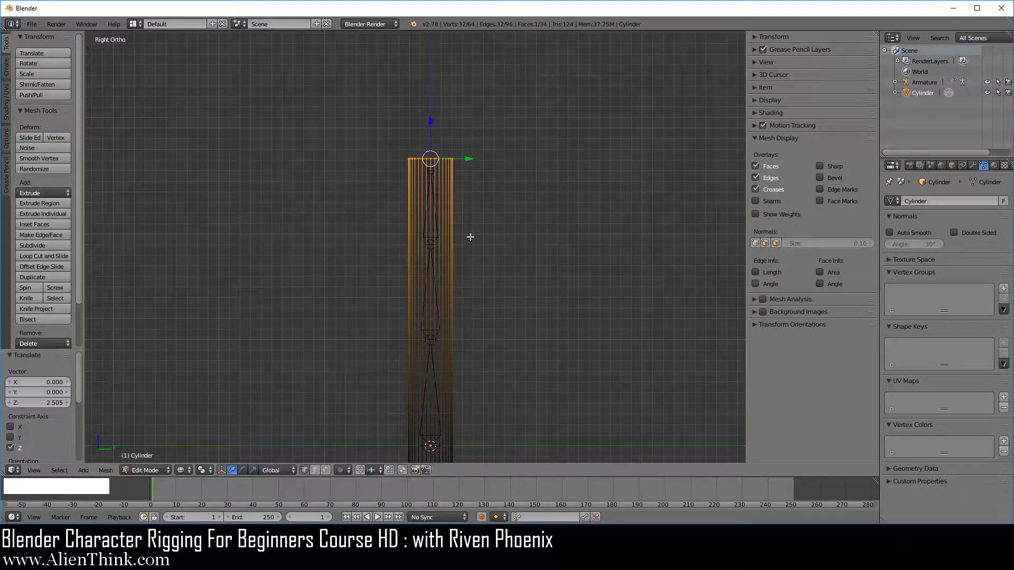
- Add seven evenly spaced horizontal loop cuts along the cylinder's length without sliding them
{"action": "key", "text": "ctrl+r"}
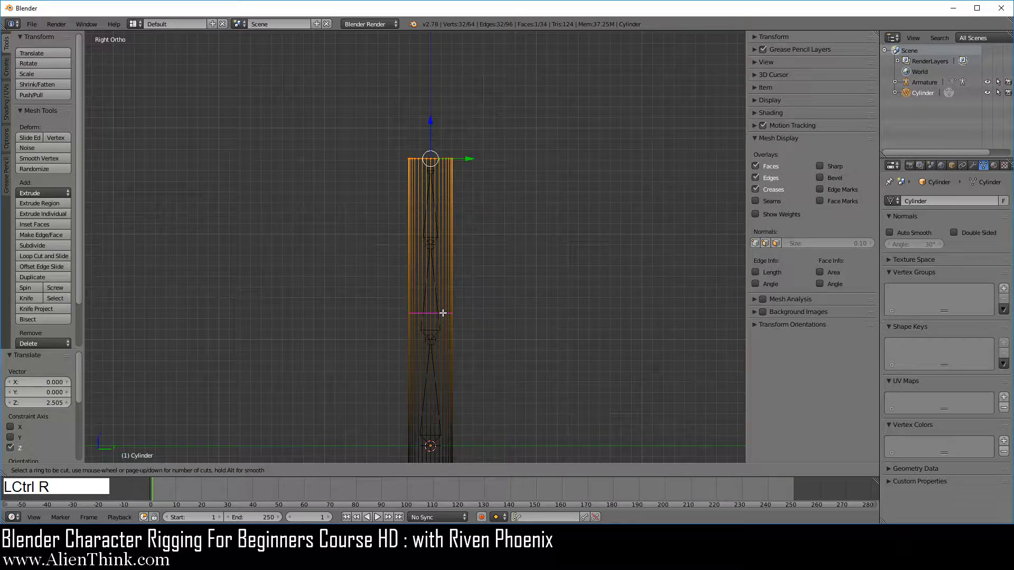
{"action": "scroll", "coordinate": [442, 312], "scroll_direction": "up", "scroll_amount": 5}
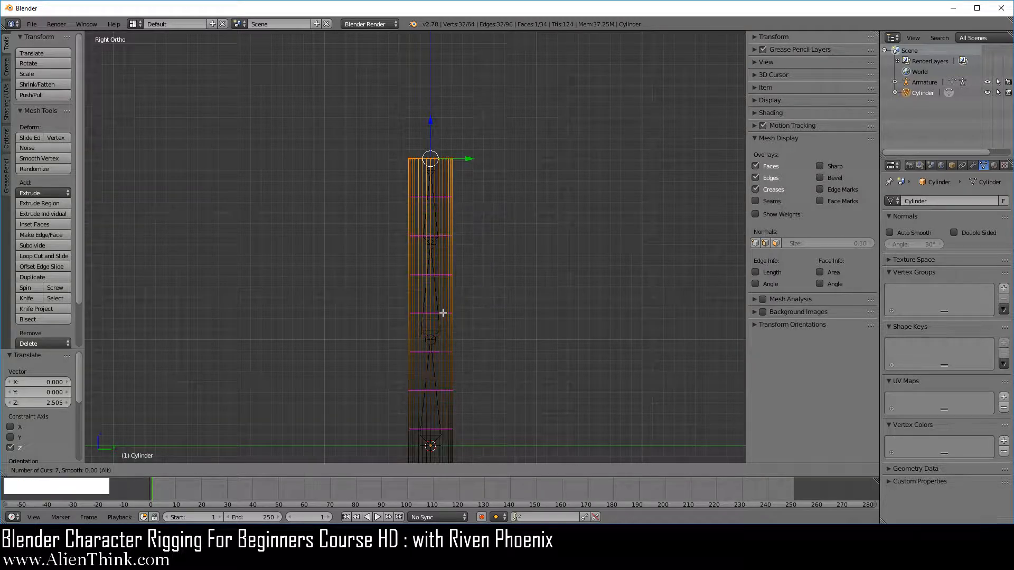
{"action": "left_click", "coordinate": [442, 313]}
{"action": "right_click", "coordinate": [443, 313]}
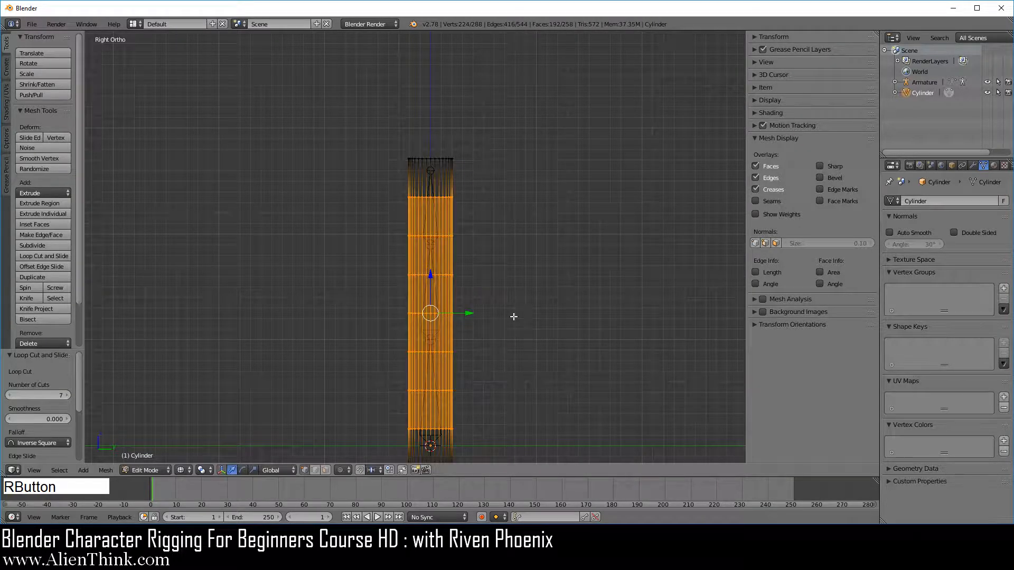
- Return to solid Object Mode with the armature selected and turn on X-Ray display for its bones
{"action": "middle_click_drag", "start_coordinate": [520, 315], "coordinate": [499, 308]}
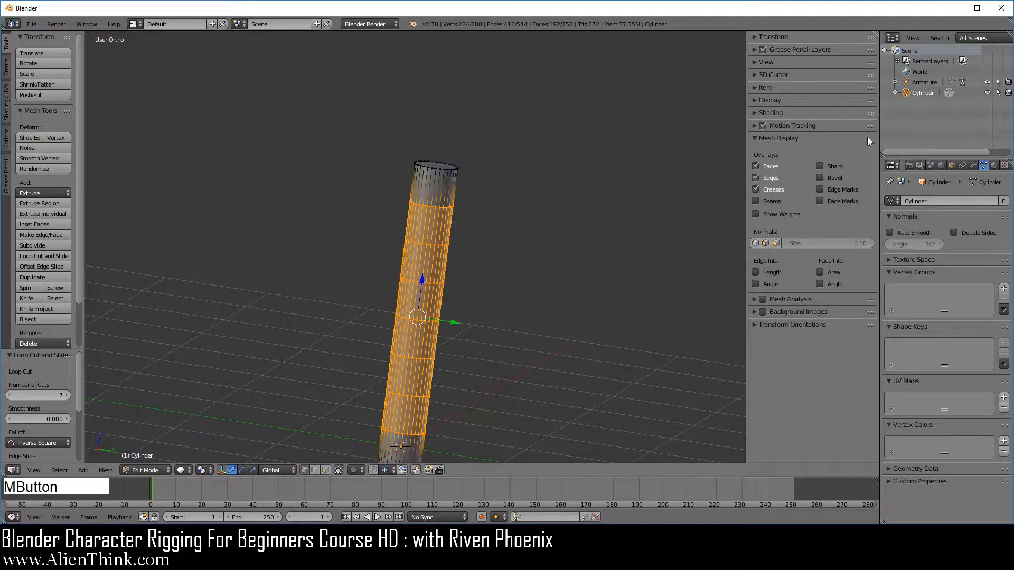
{"action": "left_click", "coordinate": [934, 82]}
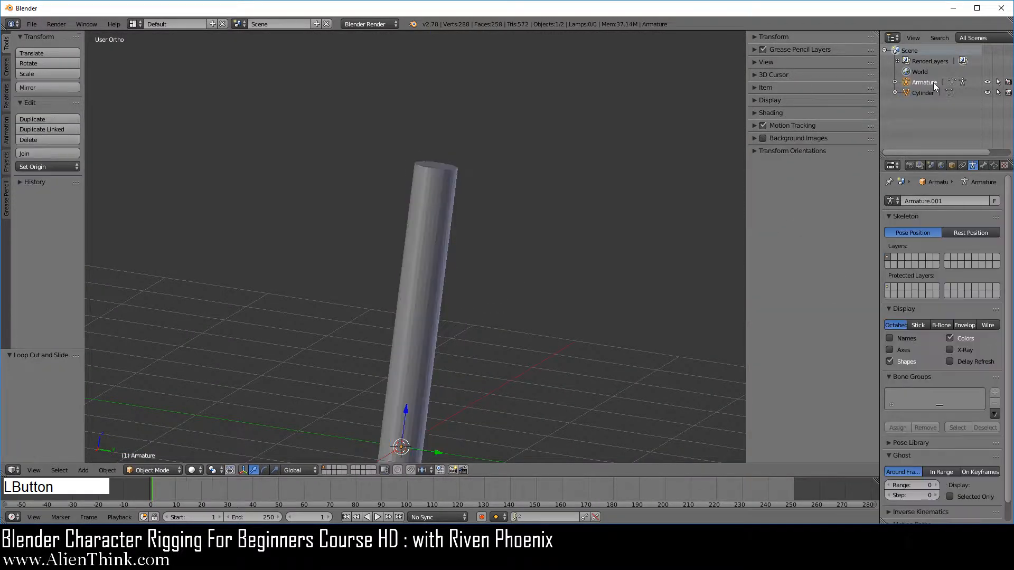
{"action": "left_click", "coordinate": [962, 350]}
{"action": "scroll", "coordinate": [443, 280], "scroll_direction": "up", "scroll_amount": 3}
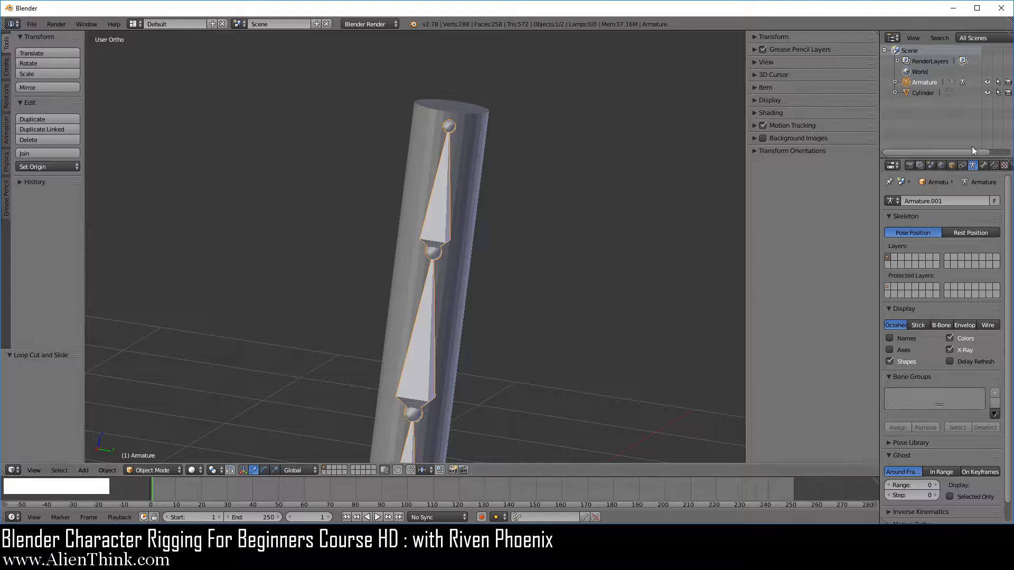
- Parent the cylinder to the armature with automatic weights
{"action": "left_click", "coordinate": [918, 93]}
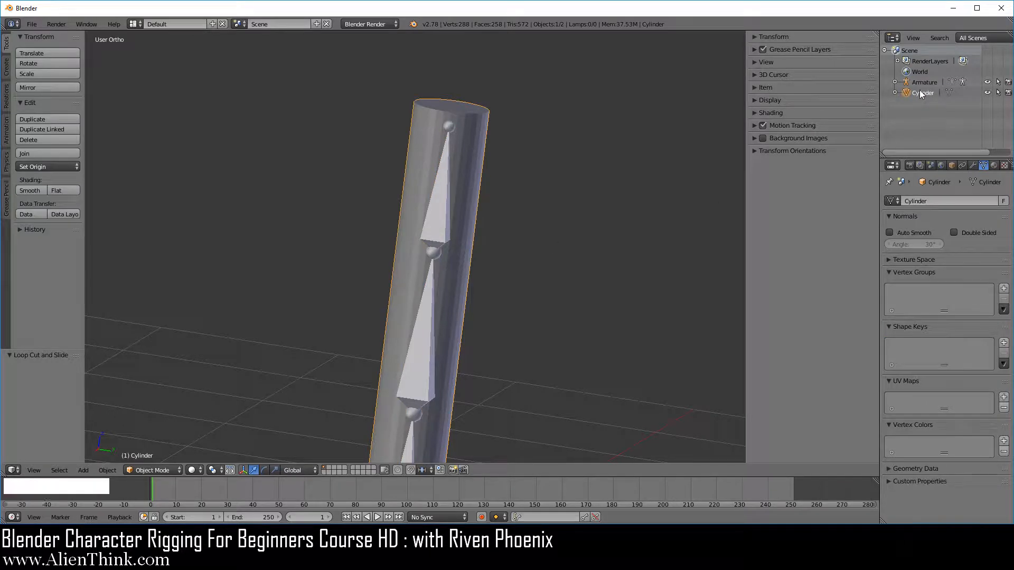
{"action": "left_click", "coordinate": [921, 82], "text": "shift"}
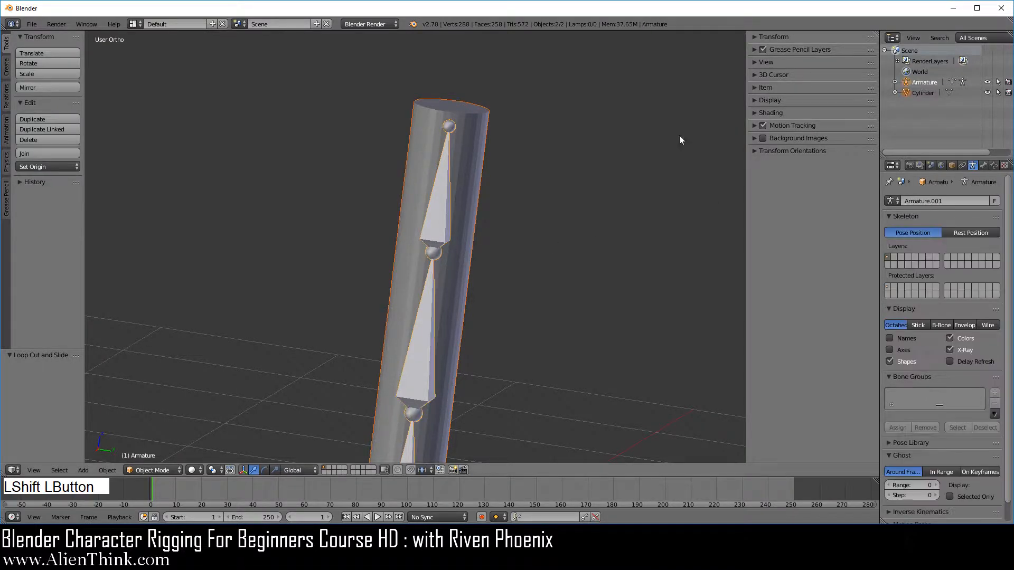
{"action": "key", "text": "ctrl+p"}
{"action": "left_click", "coordinate": [591, 226]}
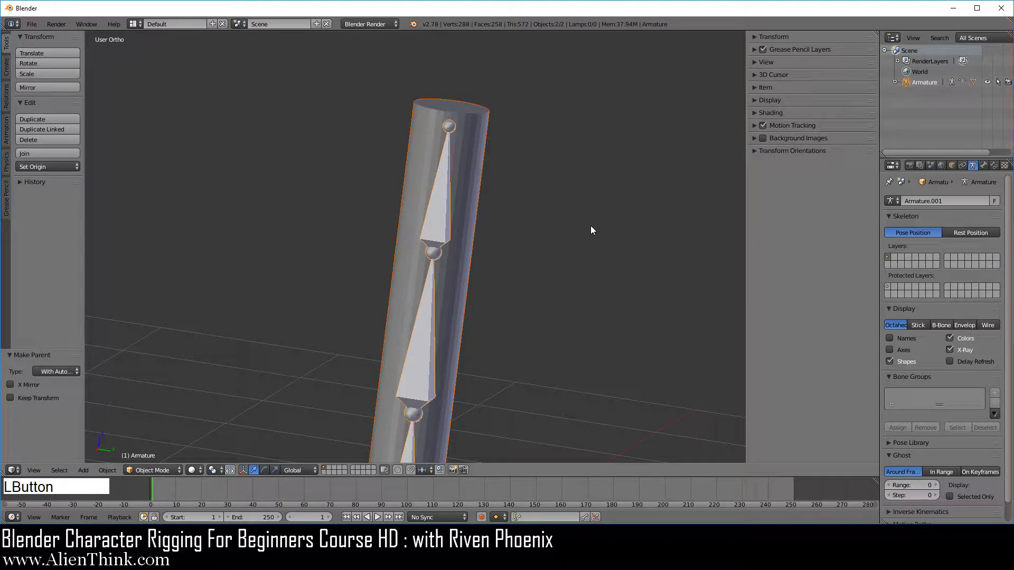
- Switch the armature to Pose Mode and select the uppermost bone inside the cylinder
{"action": "left_click", "coordinate": [915, 83]}
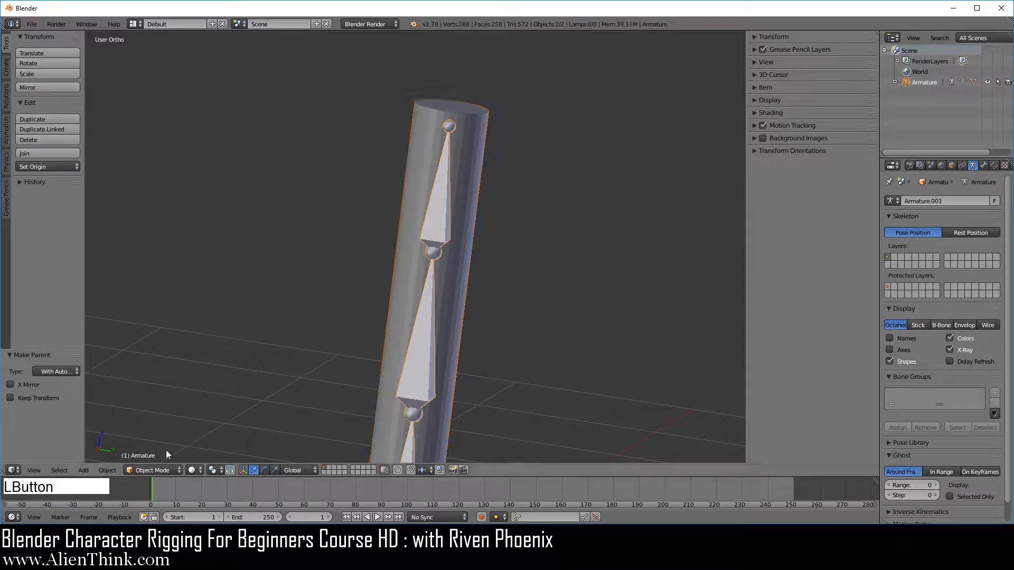
{"action": "left_click", "coordinate": [153, 470]}
{"action": "left_click", "coordinate": [148, 433]}
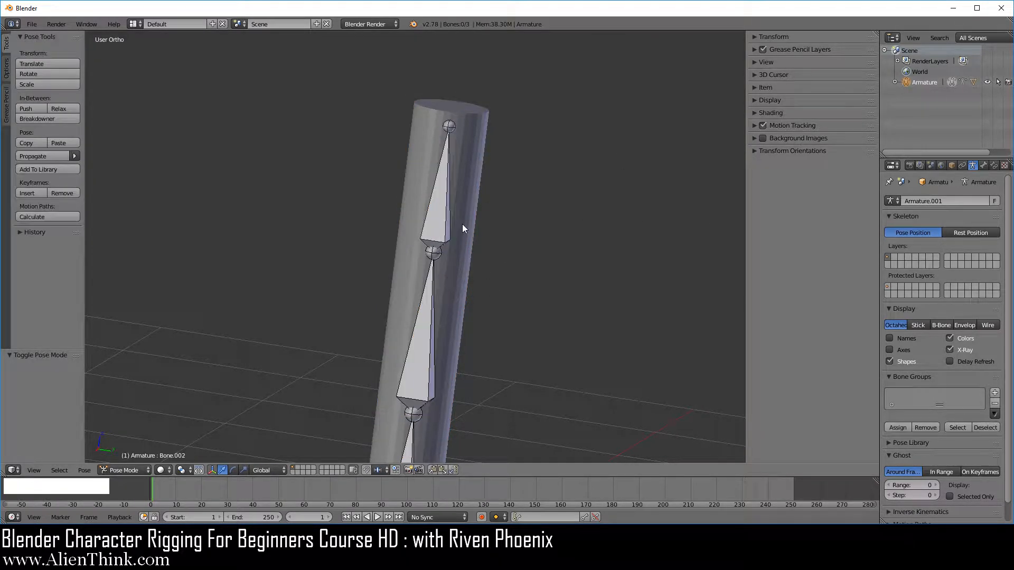
{"action": "right_click", "coordinate": [445, 208]}
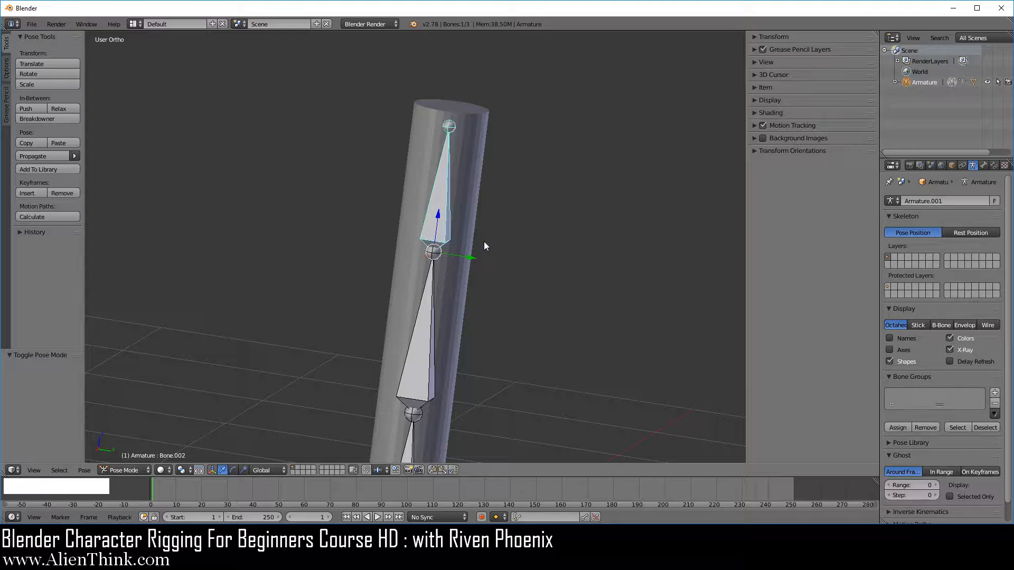
- Try rotating the uppermost bone and the middle bone in front view, cancelling each rotation
{"action": "key", "text": "KP_3"}
{"action": "key", "text": "KP_1"}
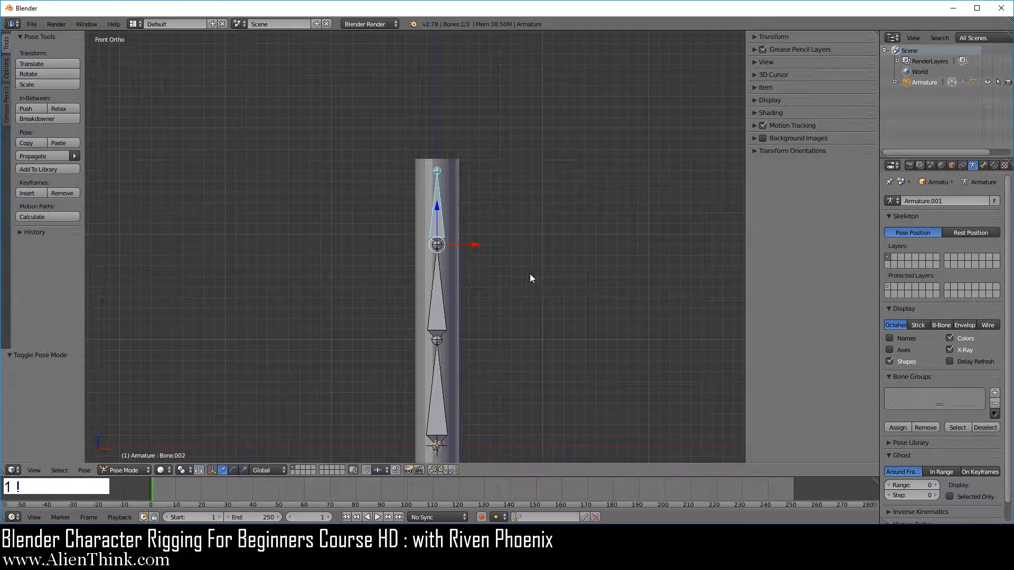
{"action": "key", "text": "r"}
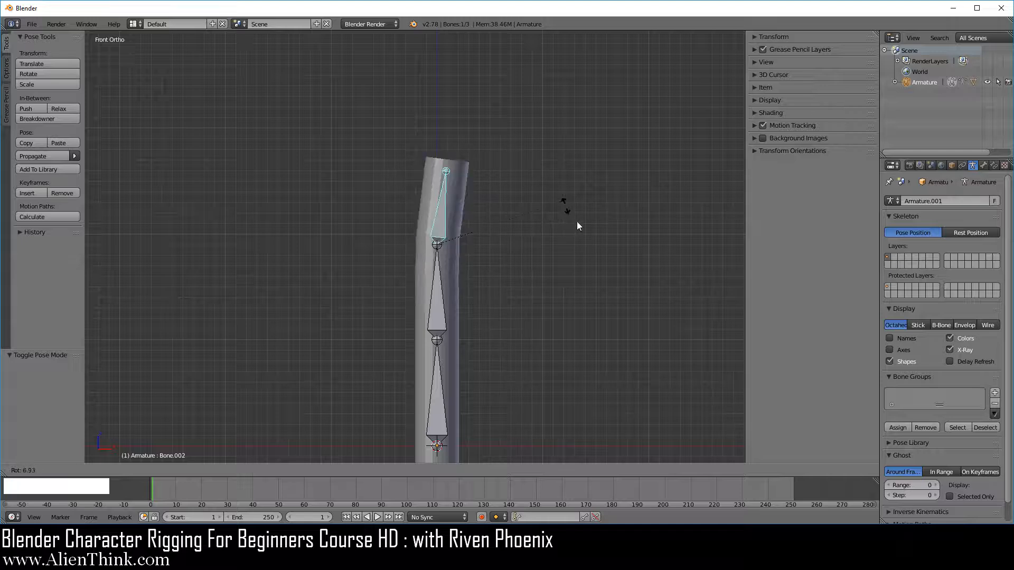
{"action": "right_click", "coordinate": [578, 223]}
{"action": "right_click", "coordinate": [440, 296]}
{"action": "key", "text": "r"}
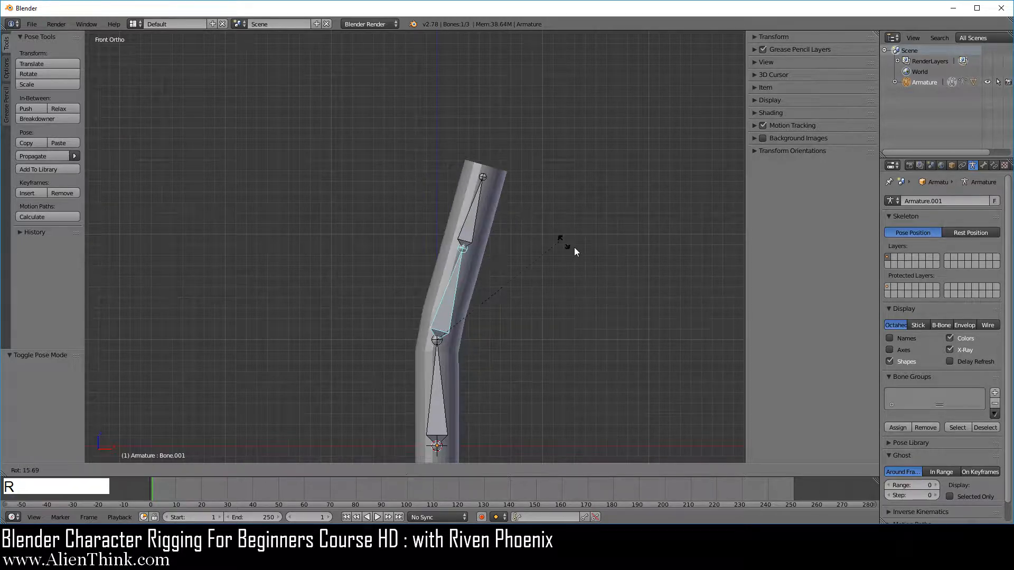
{"action": "right_click", "coordinate": [554, 262]}
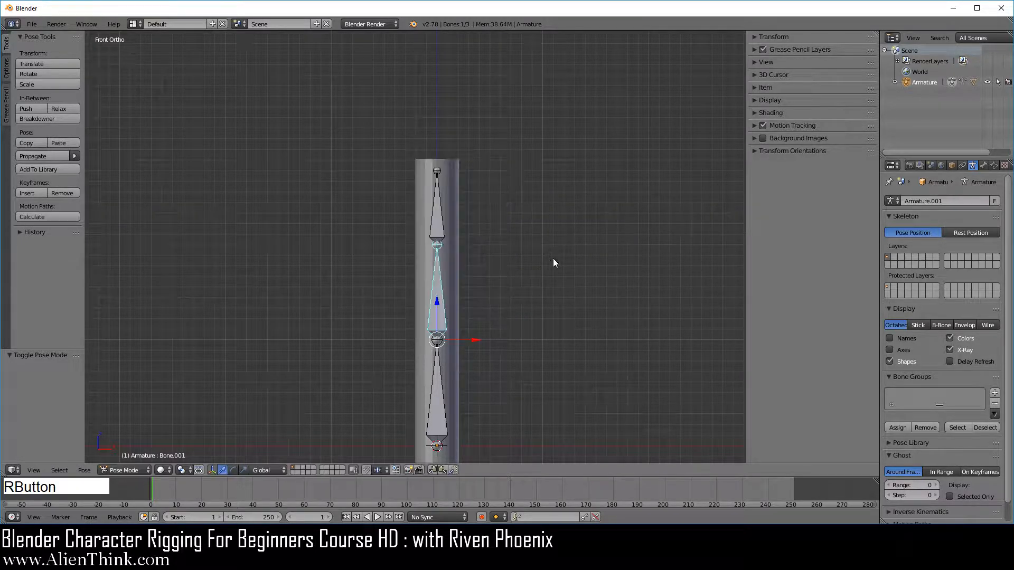
- Select the cylinder, enter Edit Mode, turn on Show Weights in the mesh display, and deselect all vertices
{"action": "right_click", "coordinate": [451, 223]}
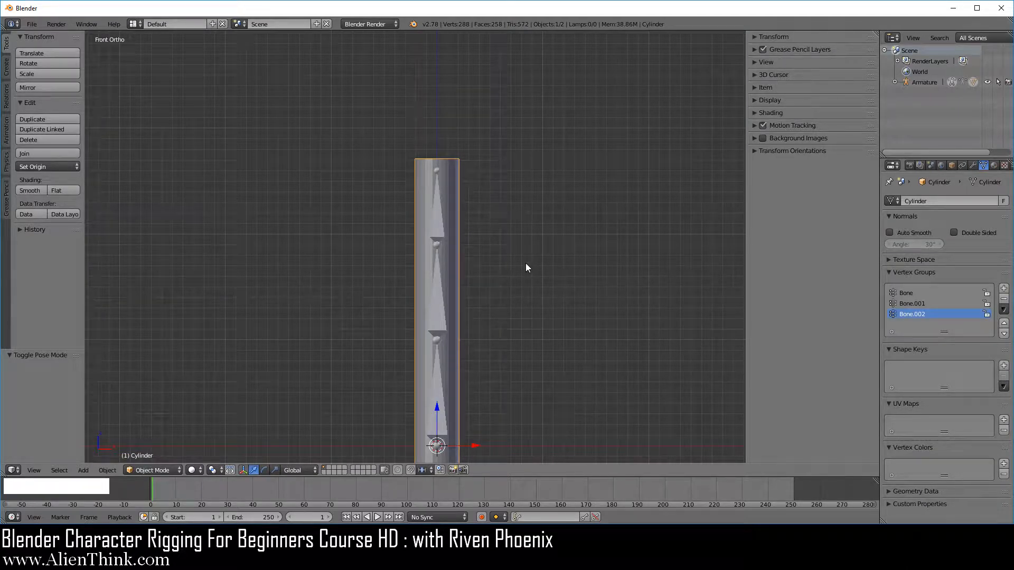
{"action": "key", "text": "Tab"}
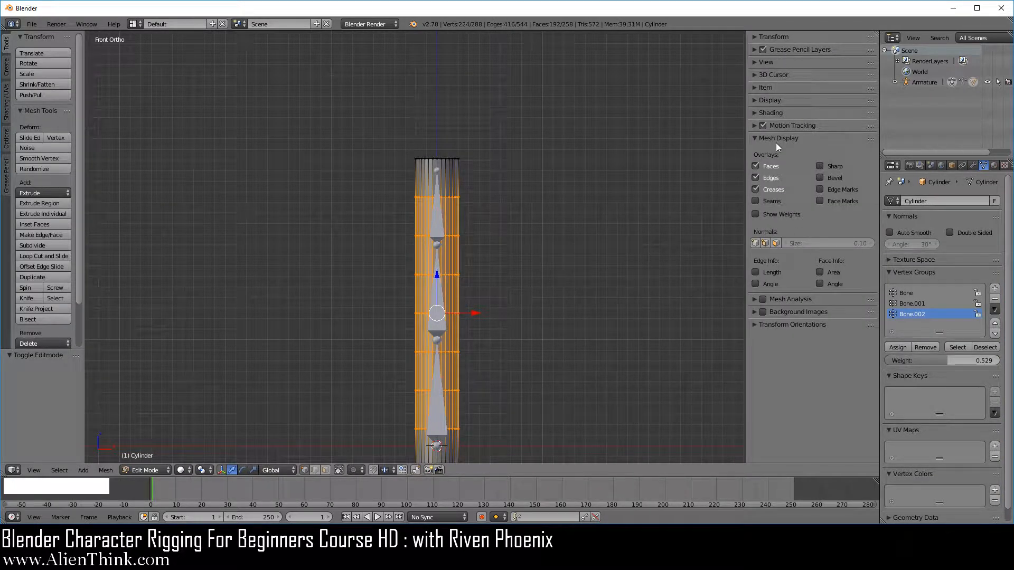
{"action": "left_click", "coordinate": [755, 214]}
{"action": "key", "text": "a"}
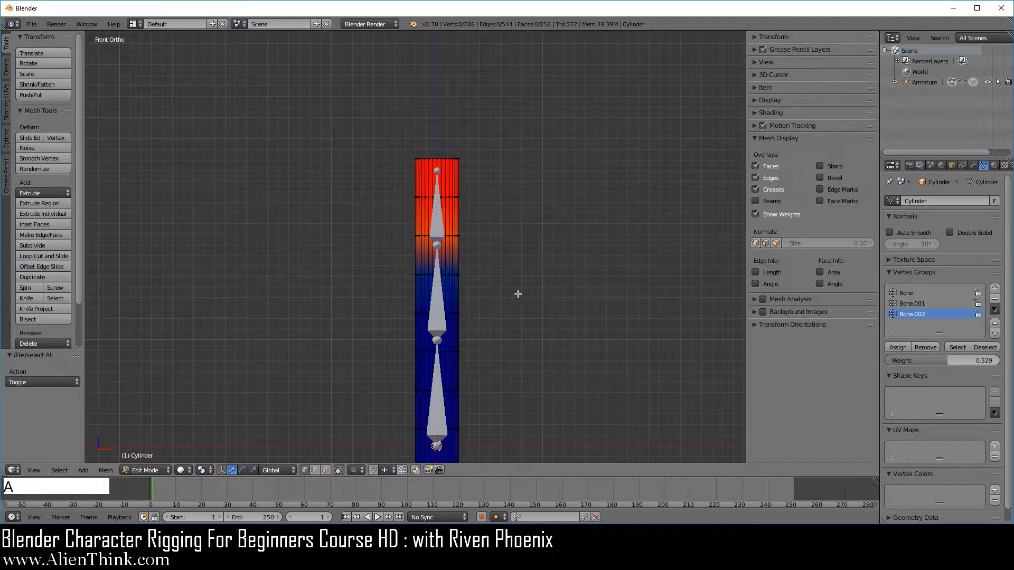
- Examine how the weights of the vertex groups Bone, Bone.001 and Bone.002 are distributed along the cylinder
{"action": "scroll", "coordinate": [504, 326], "scroll_direction": "up", "scroll_amount": 2}
{"action": "middle_click_drag", "start_coordinate": [504, 326], "coordinate": [509, 290], "text": "shift"}
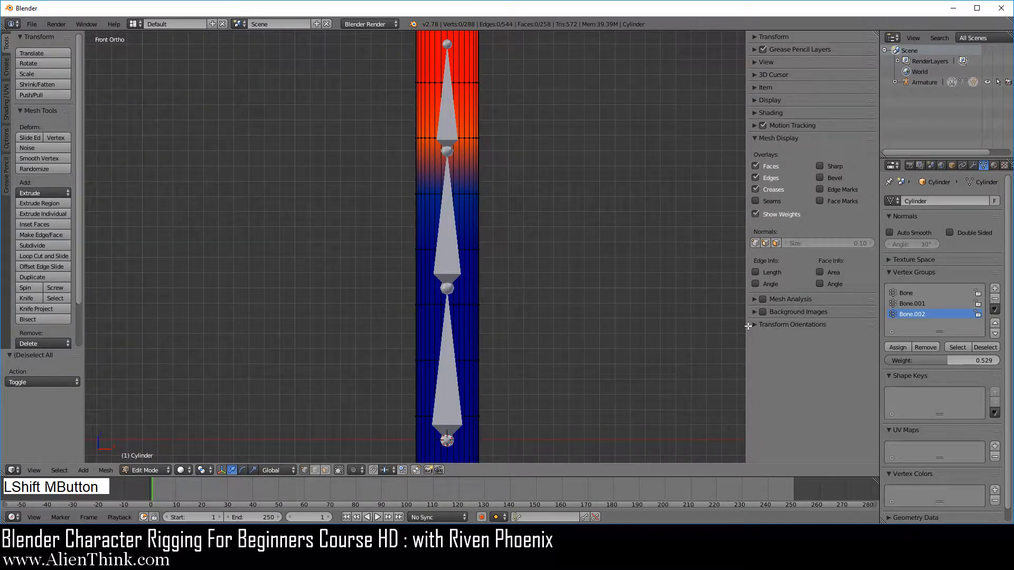
{"action": "left_click", "coordinate": [907, 293]}
{"action": "left_click", "coordinate": [911, 306]}
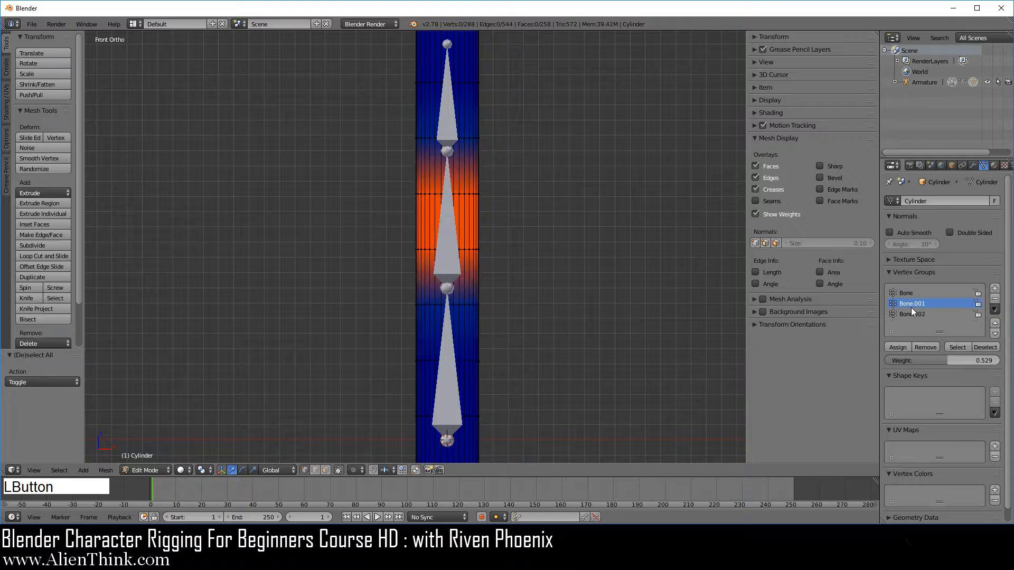
{"action": "left_click", "coordinate": [914, 315]}
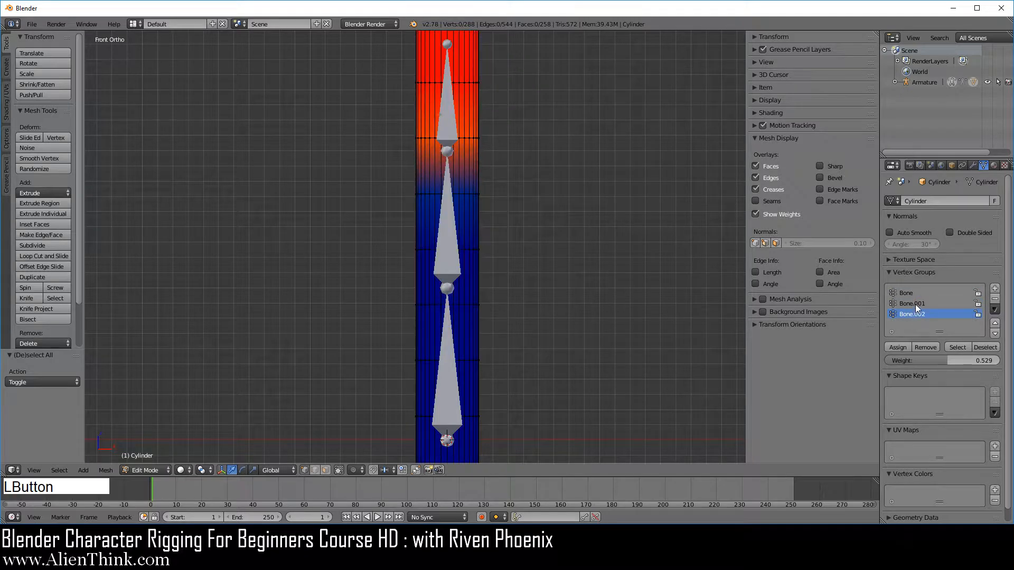
{"action": "left_click", "coordinate": [915, 304]}
{"action": "left_click", "coordinate": [914, 290]}
{"action": "scroll", "coordinate": [597, 347], "scroll_direction": "down", "scroll_amount": 3}
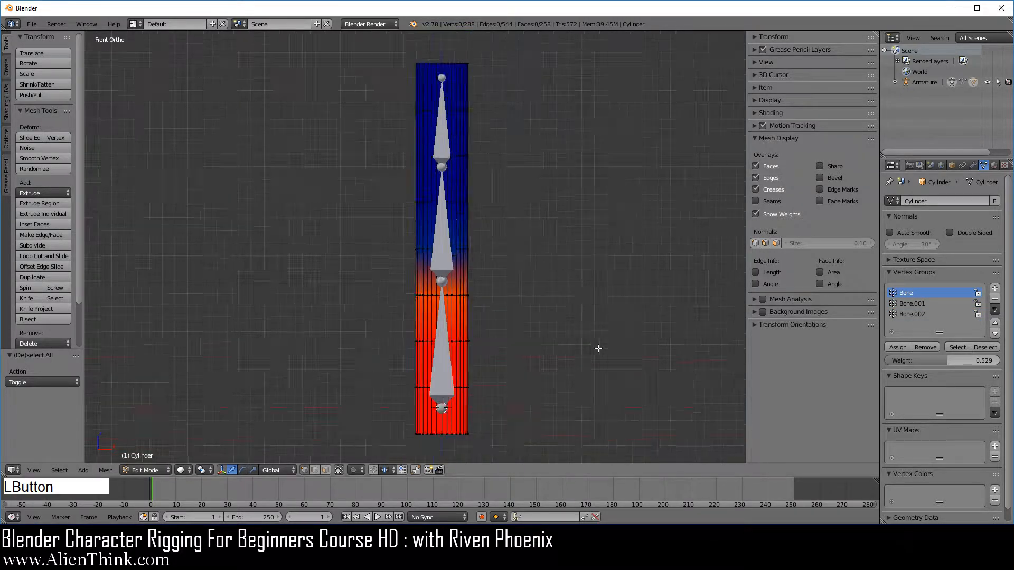
{"action": "middle_click_drag", "start_coordinate": [597, 346], "coordinate": [523, 262]}
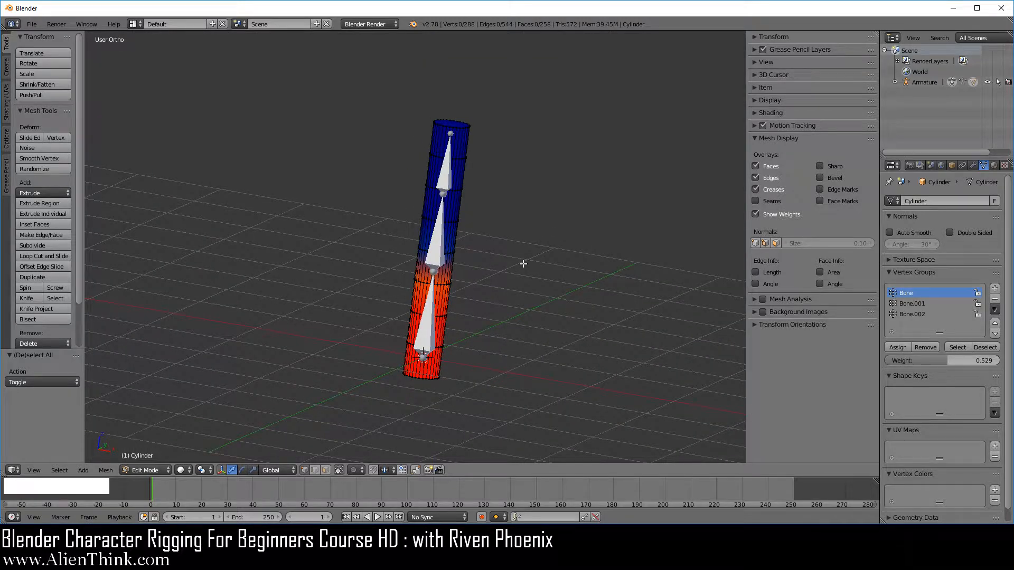
- Open the recent file RiggingLesson01g.blend and return the Figure mesh to Object Mode
{"action": "left_click", "coordinate": [27, 25]}
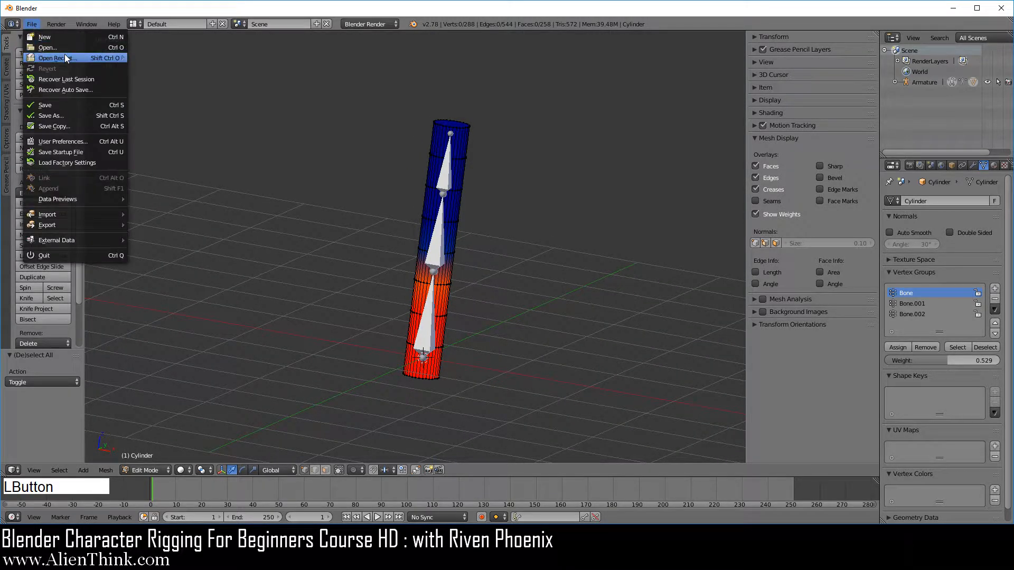
{"action": "mouse_move", "coordinate": [74, 58]}
{"action": "left_click", "coordinate": [174, 58]}
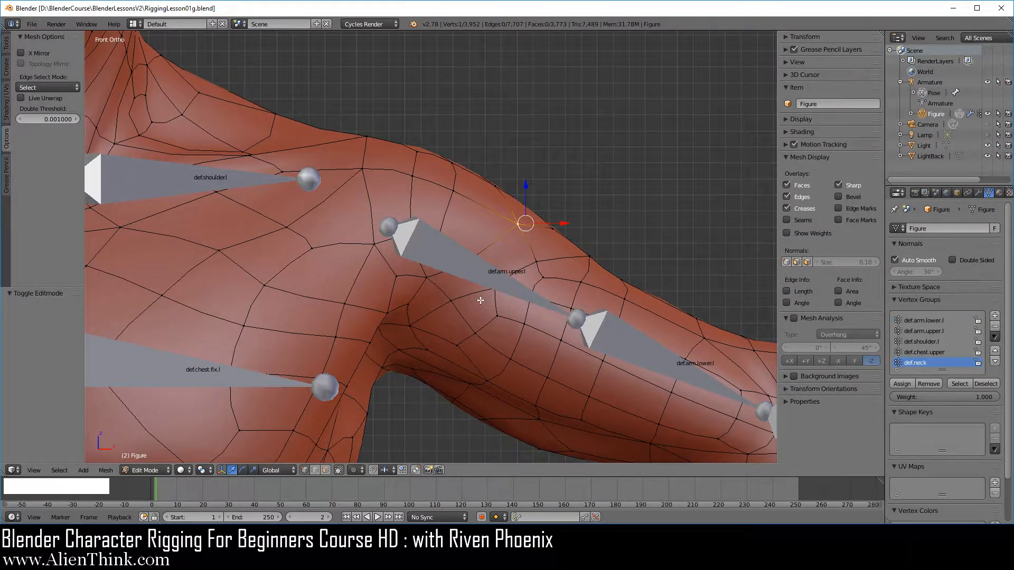
{"action": "scroll", "coordinate": [485, 329], "scroll_direction": "down", "scroll_amount": 3}
{"action": "key", "text": "Tab"}
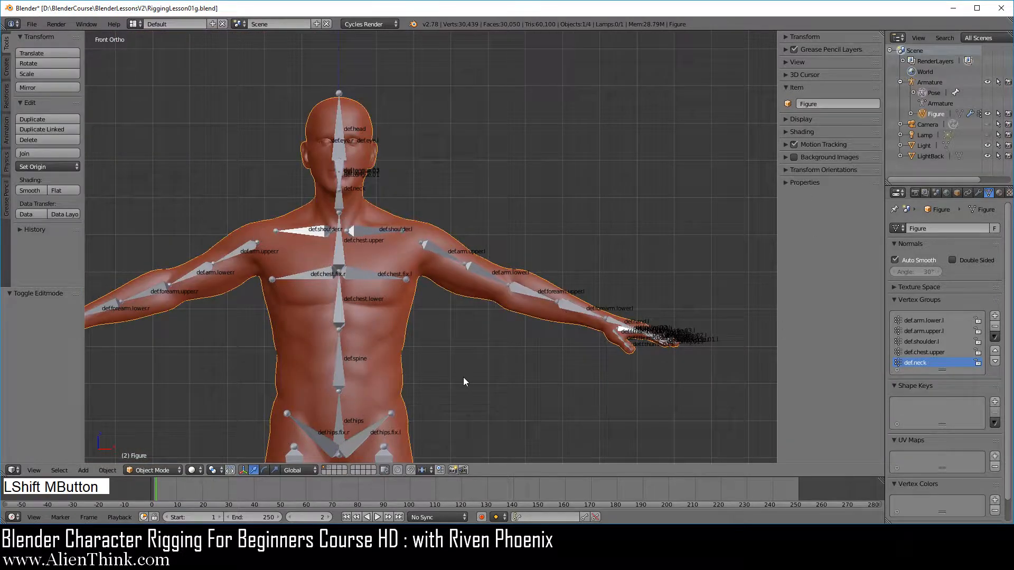
- Reset the 3D cursor to the scene origin and add a plane mesh there, beneath the figure's feet
{"action": "middle_click_drag", "start_coordinate": [463, 377], "coordinate": [543, 198], "text": "shift"}
{"action": "key", "text": "shift+c"}
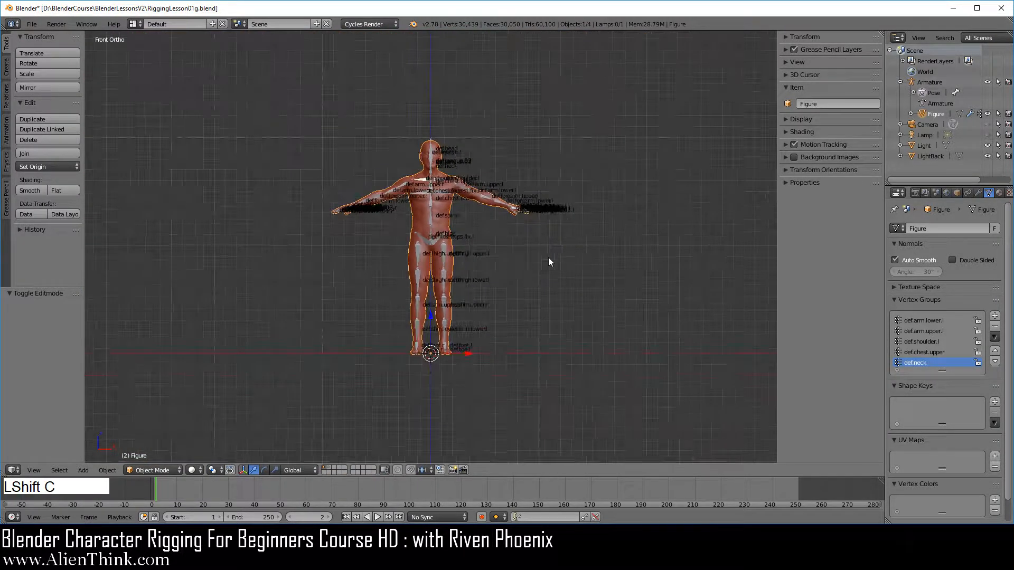
{"action": "key", "text": "shift+a"}
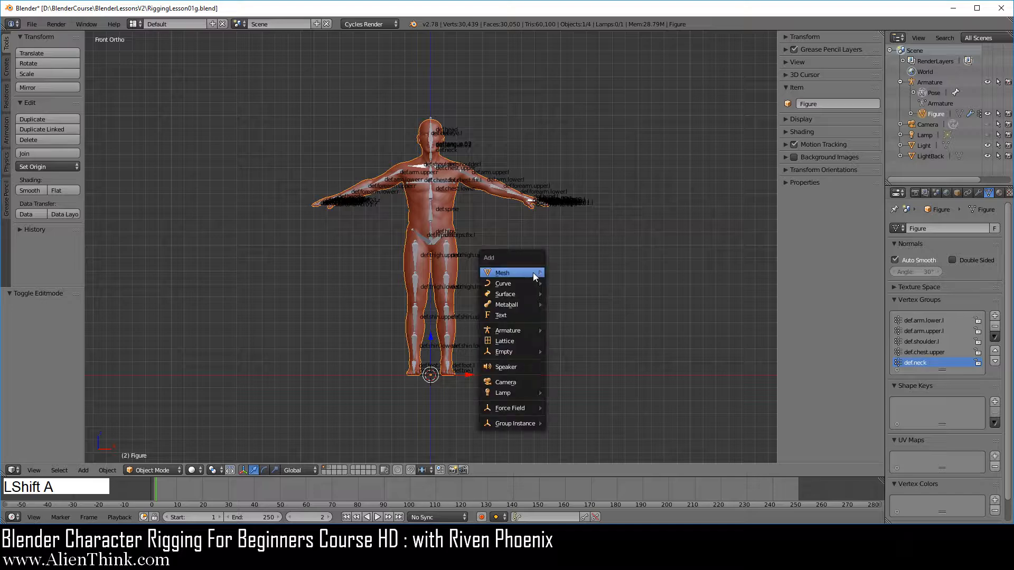
{"action": "mouse_move", "coordinate": [533, 272]}
{"action": "left_click", "coordinate": [577, 273]}
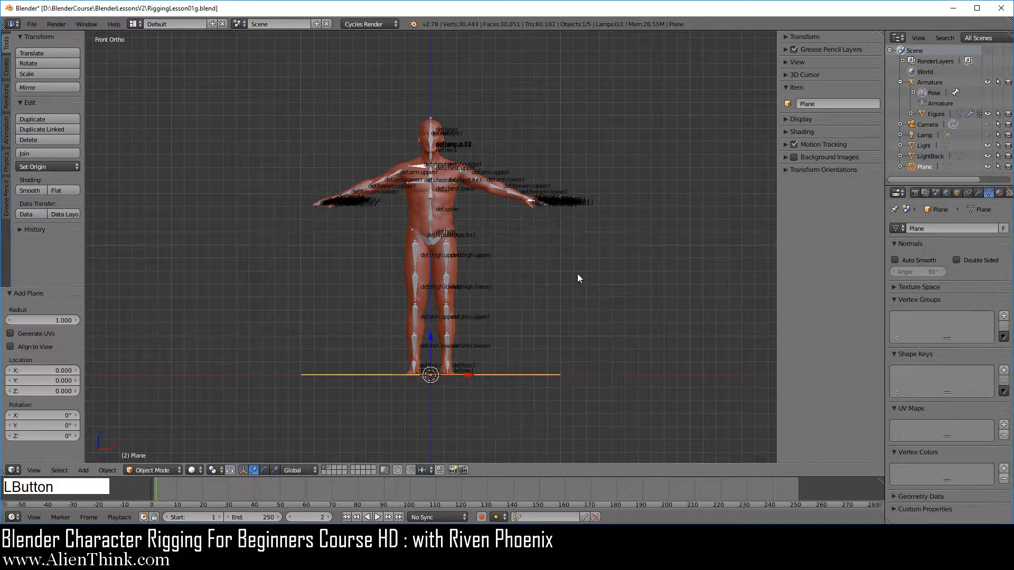
{"action": "middle_click_drag", "start_coordinate": [544, 246], "coordinate": [478, 346]}
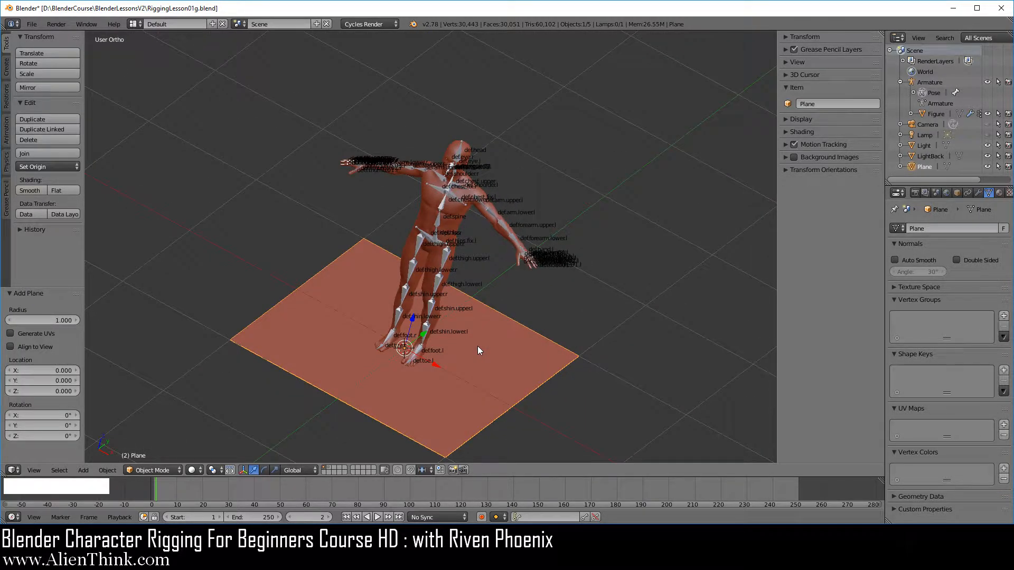
- In Edit Mode, scale the plane up uniformly by about 1.82
{"action": "key", "text": "Tab"}
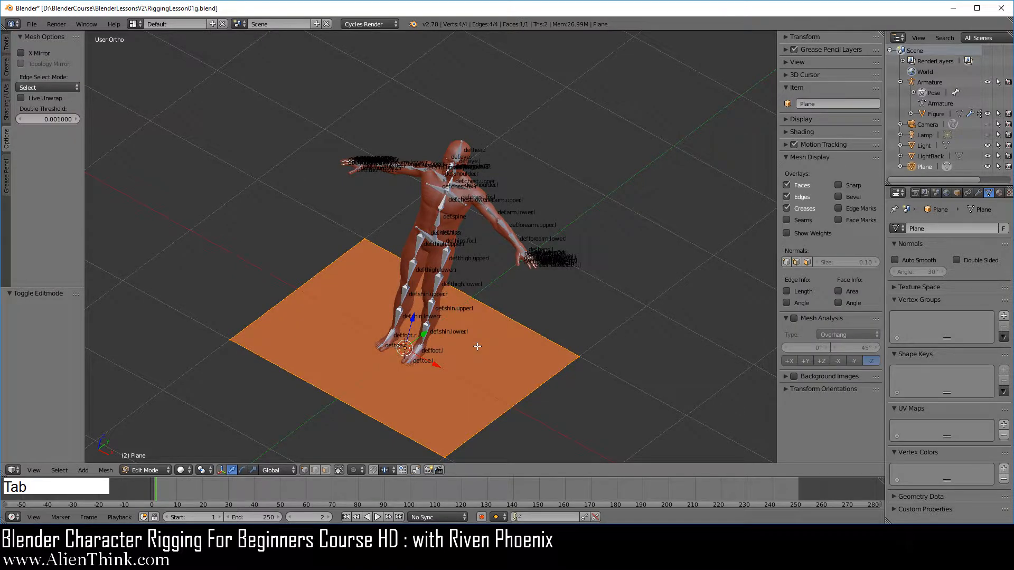
{"action": "key", "text": "s"}
{"action": "left_click", "coordinate": [539, 374]}
- Subdivide the whole plane six times in a row with one cut each
{"action": "key", "text": "w"}
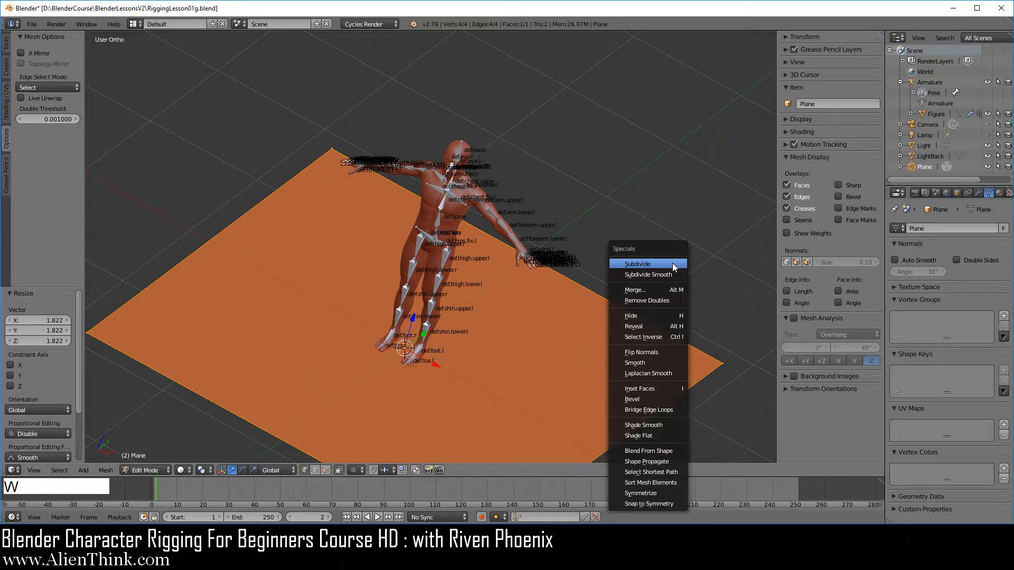
{"action": "left_click", "coordinate": [675, 261]}
{"action": "key", "text": "w"}
{"action": "left_click", "coordinate": [672, 263]}
{"action": "key", "text": "w"}
{"action": "left_click", "coordinate": [672, 263]}
{"action": "key", "text": "w"}
{"action": "left_click", "coordinate": [672, 262]}
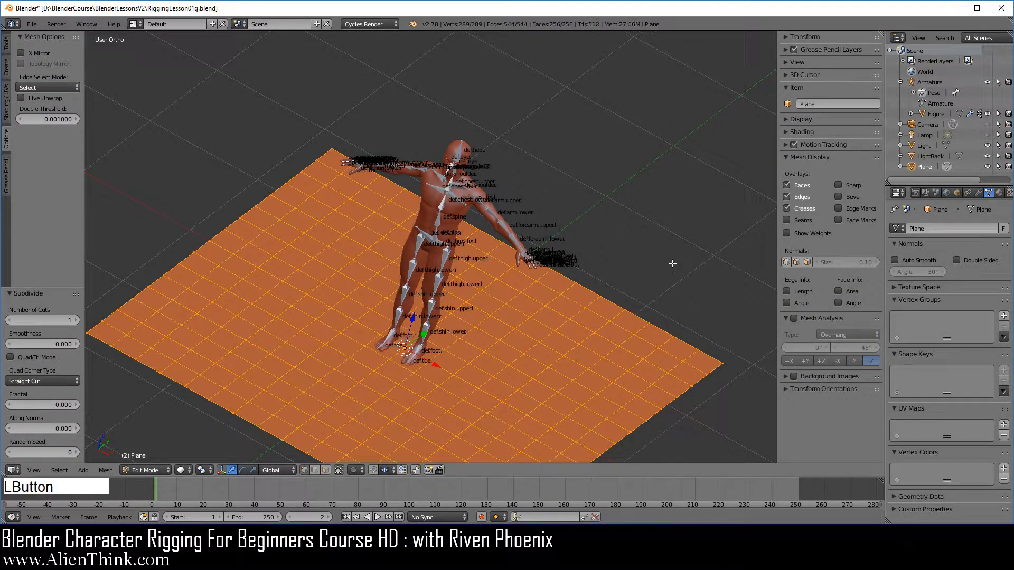
{"action": "key", "text": "w"}
{"action": "left_click", "coordinate": [671, 260]}
{"action": "key", "text": "w"}
{"action": "left_click", "coordinate": [669, 259]}
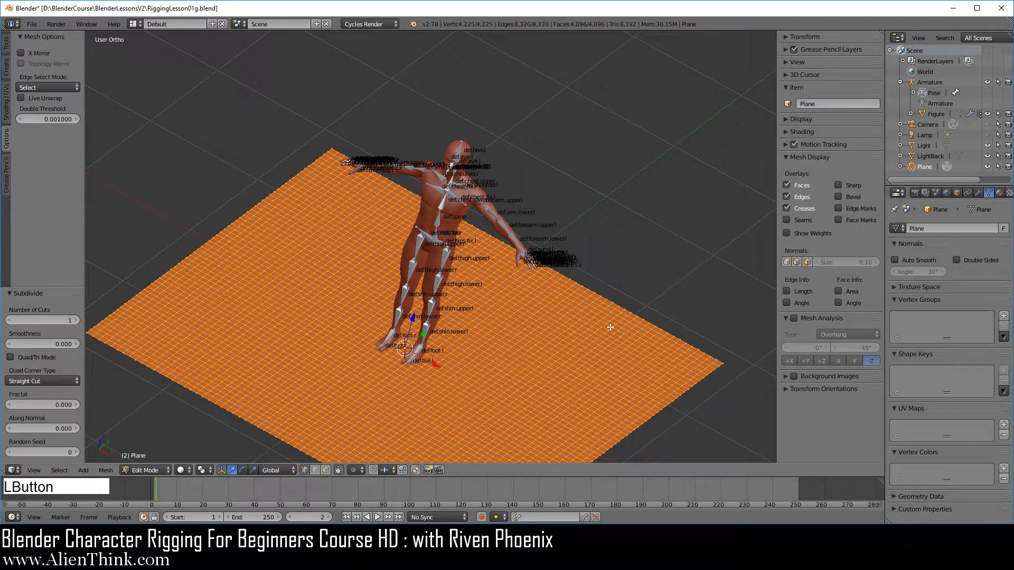
- In front view, rotate the plane by exactly -90° so it stands upright, and raise it about 0.68 units along Z
{"action": "key", "text": "KP_3"}
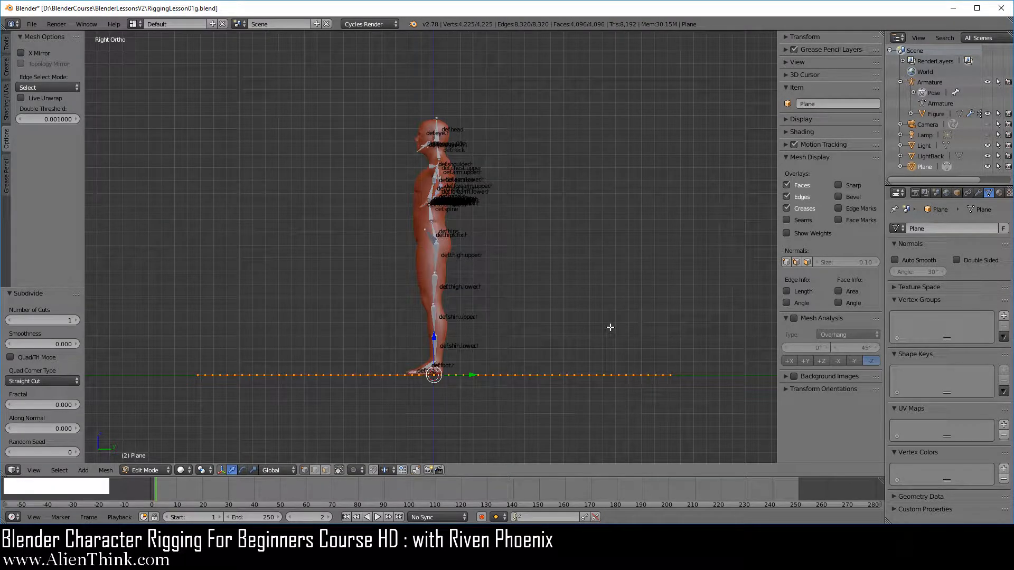
{"action": "key", "text": "KP_1"}
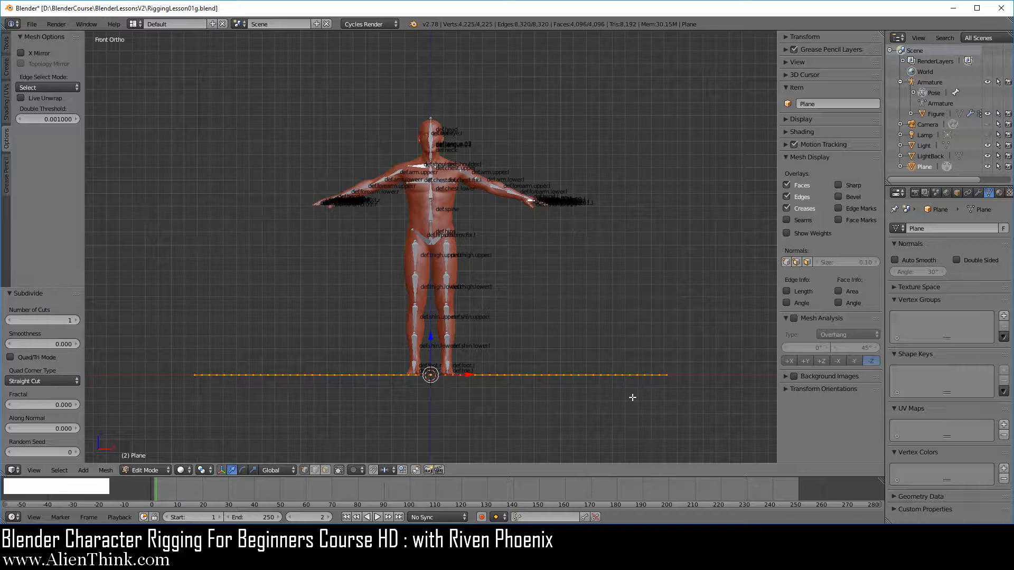
{"action": "key", "text": "r"}
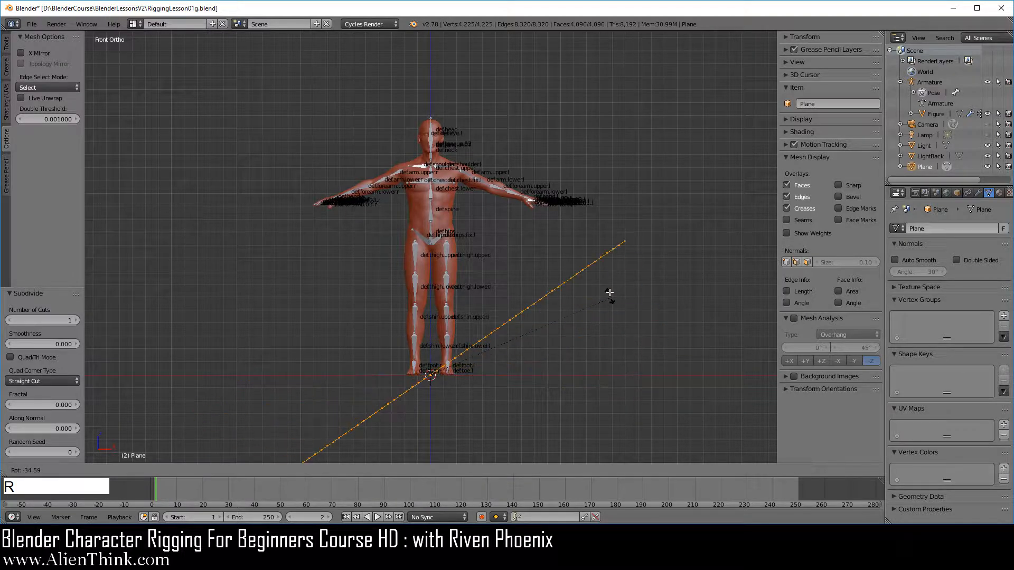
{"action": "key", "text": "ctrl"}
{"action": "left_click", "coordinate": [477, 181], "text": "ctrl"}
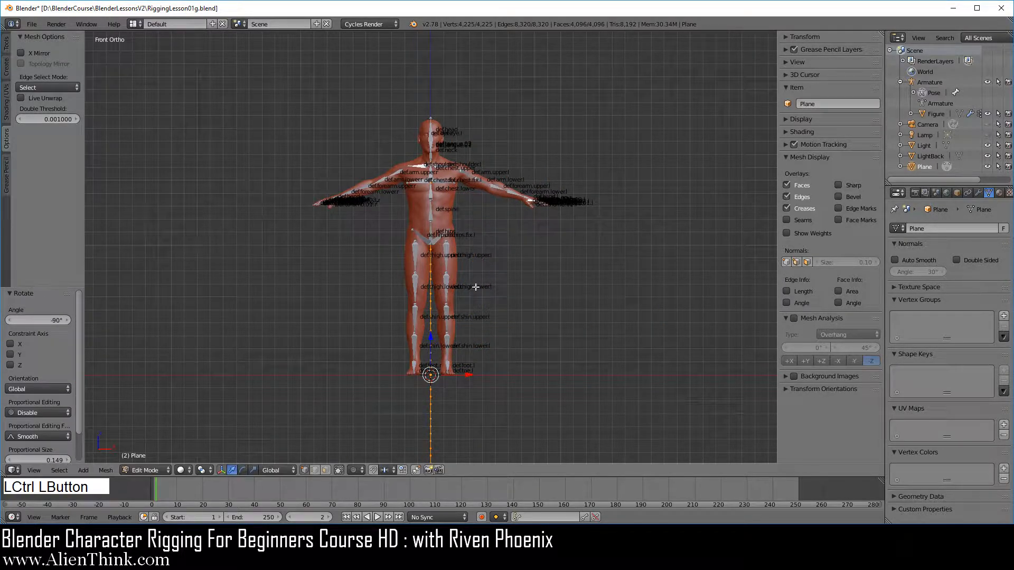
{"action": "left_click_drag", "start_coordinate": [427, 338], "coordinate": [435, 246]}
{"action": "middle_click_drag", "start_coordinate": [581, 222], "coordinate": [485, 258]}
{"action": "scroll", "coordinate": [478, 256], "scroll_direction": "up", "scroll_amount": 3}
{"action": "scroll", "coordinate": [544, 297], "scroll_direction": "down", "scroll_amount": 2}
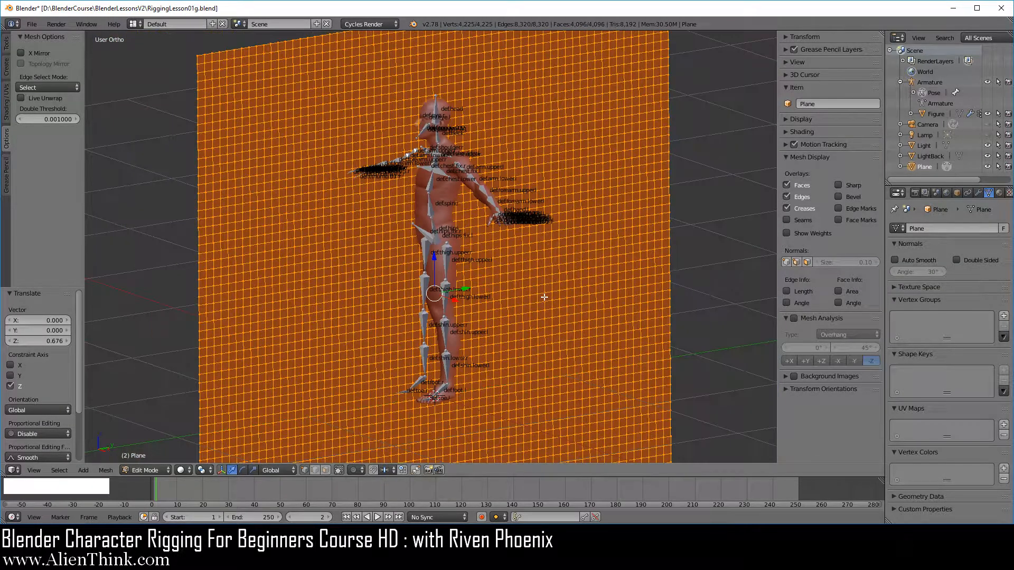
- Subdivide the upright plane once more, inspect it around the figure, and return to Object Mode
{"action": "key", "text": "w"}
{"action": "left_click", "coordinate": [629, 230]}
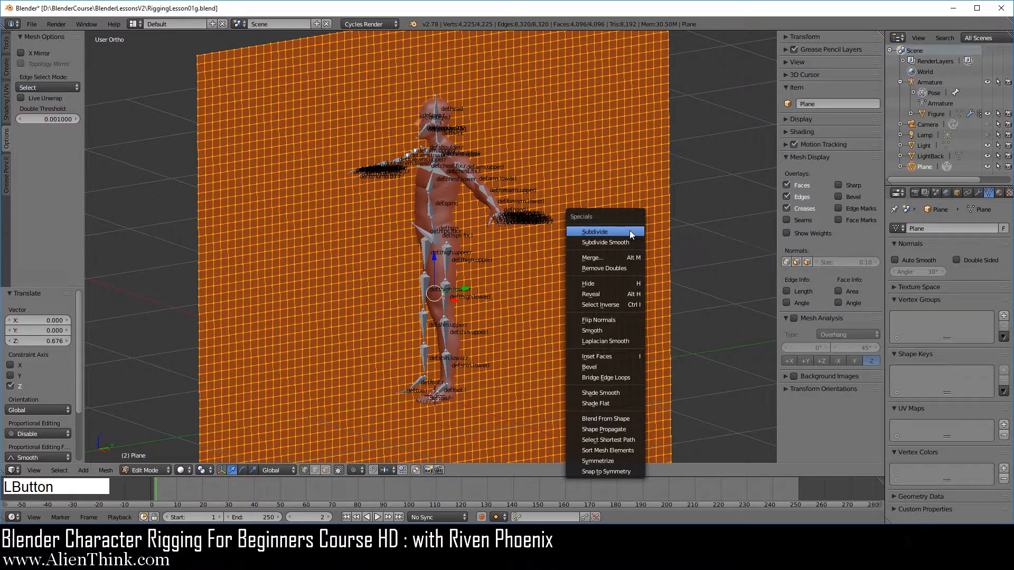
{"action": "middle_click_drag", "start_coordinate": [466, 268], "coordinate": [427, 392]}
{"action": "scroll", "coordinate": [442, 206], "scroll_direction": "up", "scroll_amount": 5}
{"action": "middle_click_drag", "start_coordinate": [442, 206], "coordinate": [529, 291]}
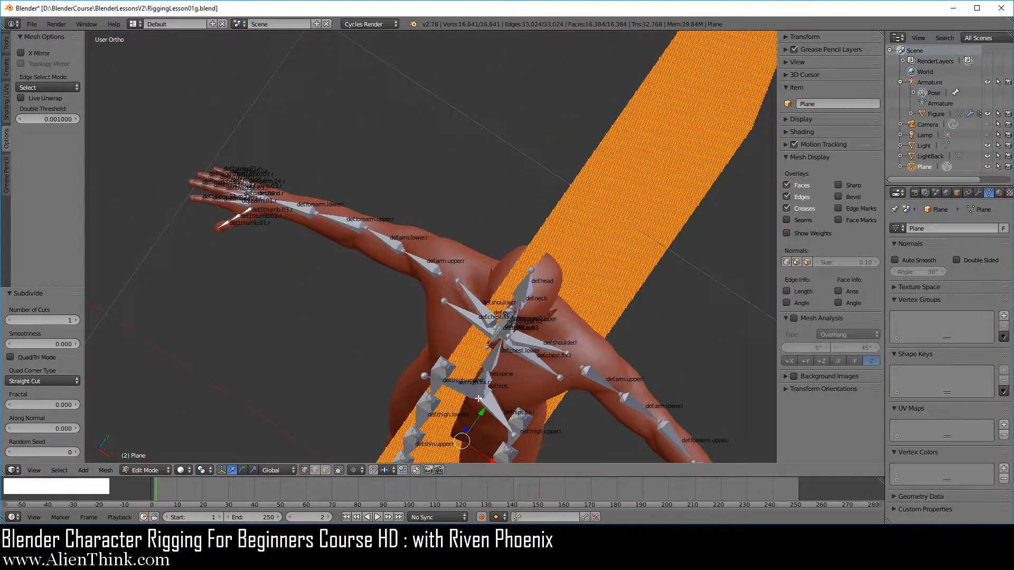
{"action": "middle_click_drag", "start_coordinate": [540, 396], "coordinate": [501, 404]}
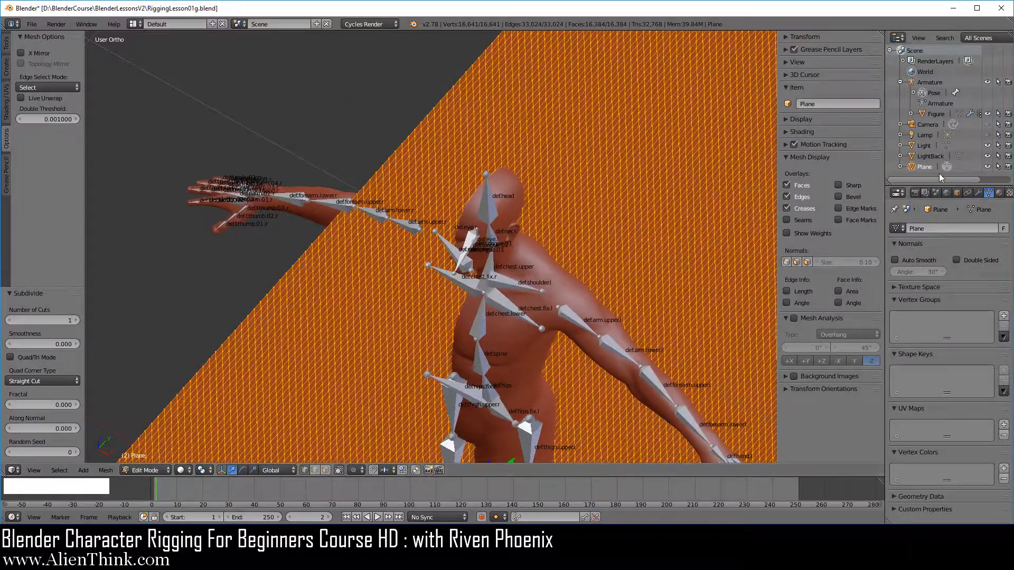
{"action": "key", "text": "Tab"}
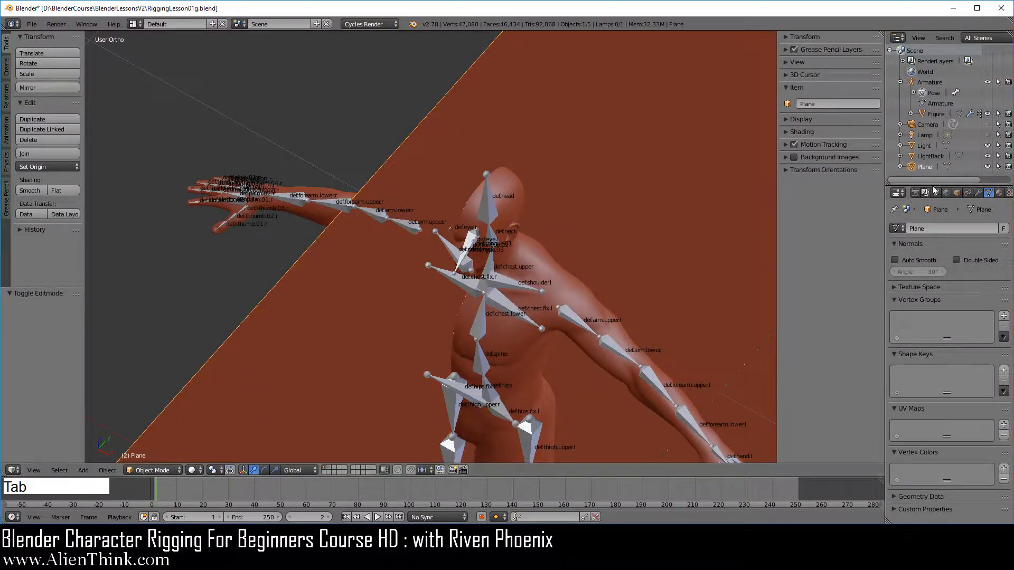
- Parent the plane to the Armature with automatic weights and keep the plane selected
{"action": "left_click", "coordinate": [913, 168]}
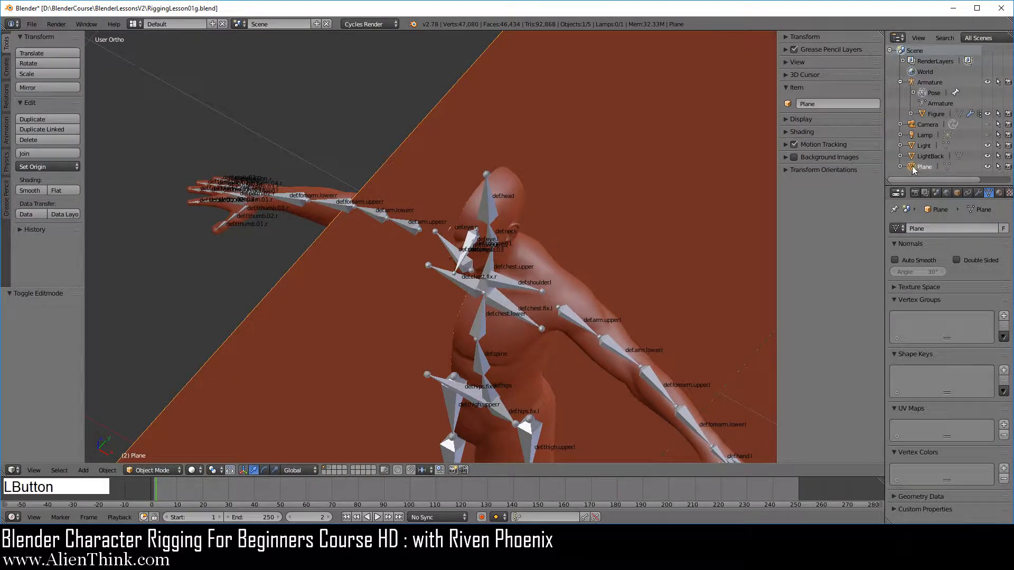
{"action": "left_click_drag", "start_coordinate": [912, 167], "coordinate": [934, 83]}
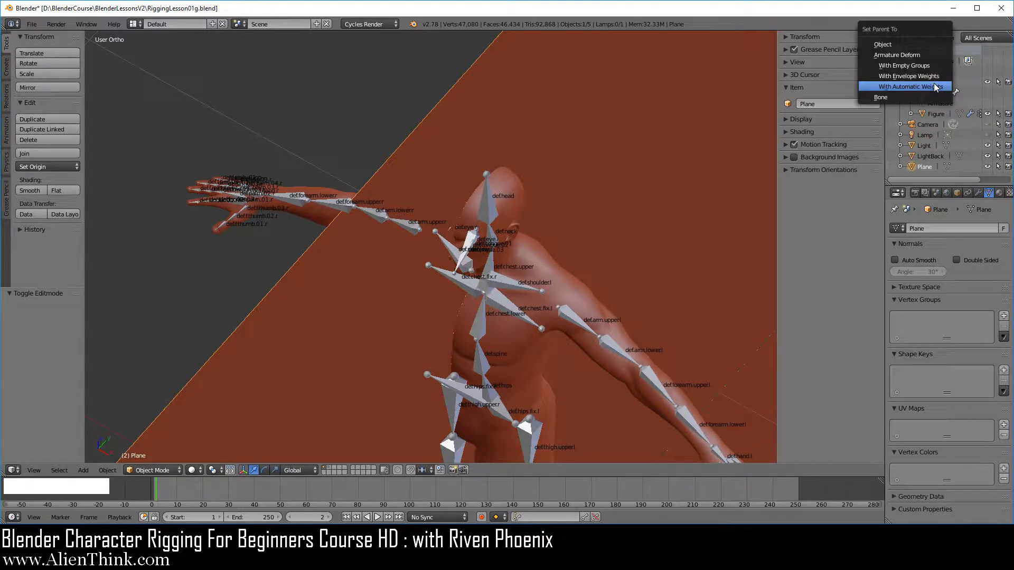
{"action": "left_click", "coordinate": [929, 88]}
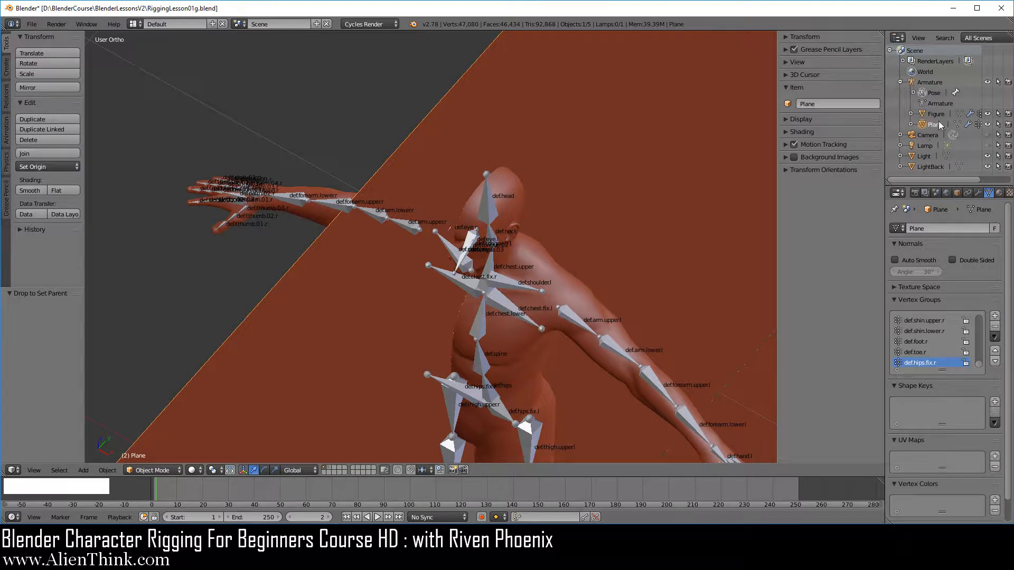
{"action": "left_click", "coordinate": [932, 124]}
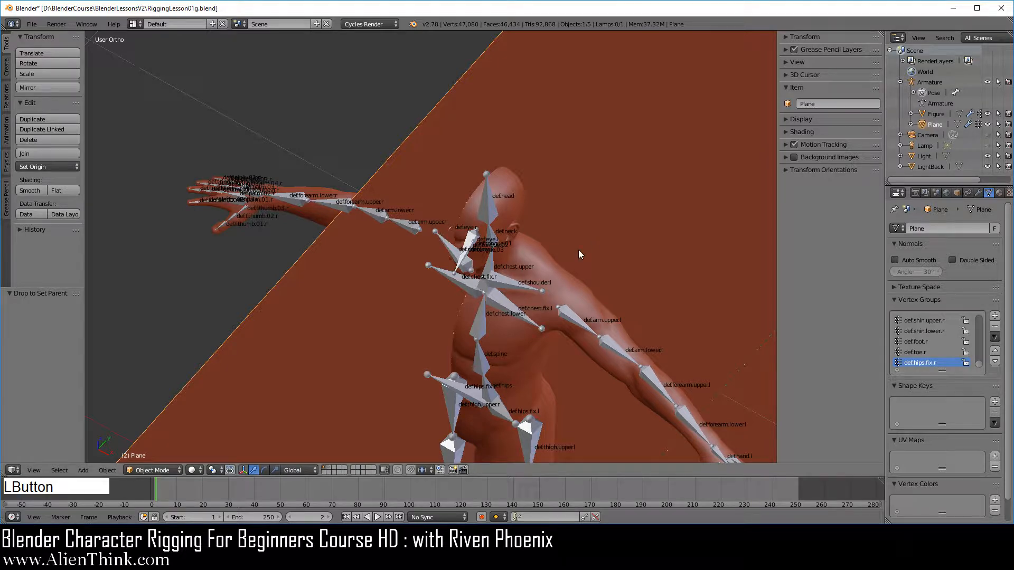
- In Edit Mode, turn on the plane's weight overlay, switch to the right side view and deselect all vertices
{"action": "key", "text": "Tab"}
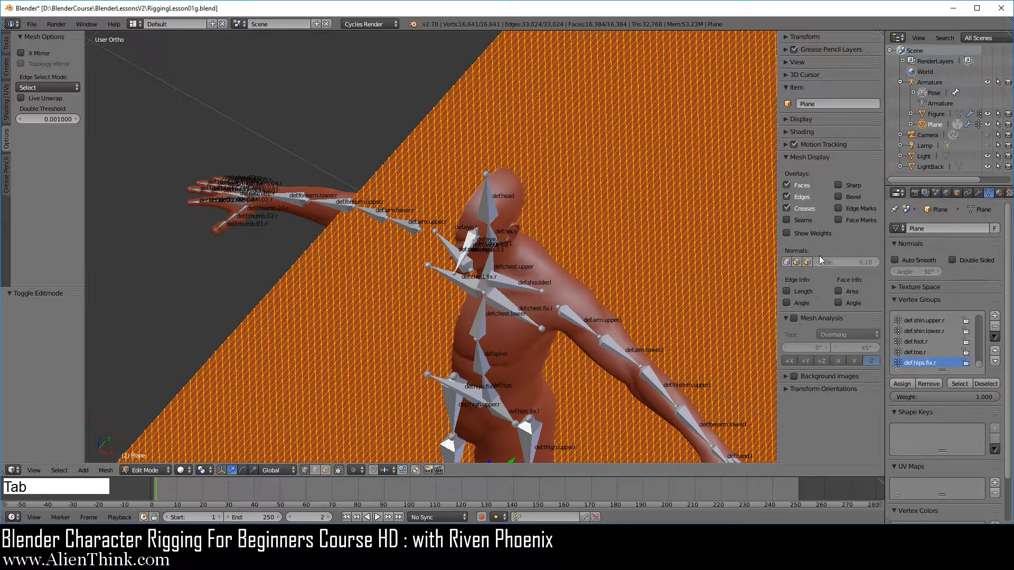
{"action": "left_click", "coordinate": [818, 232]}
{"action": "key", "text": "3"}
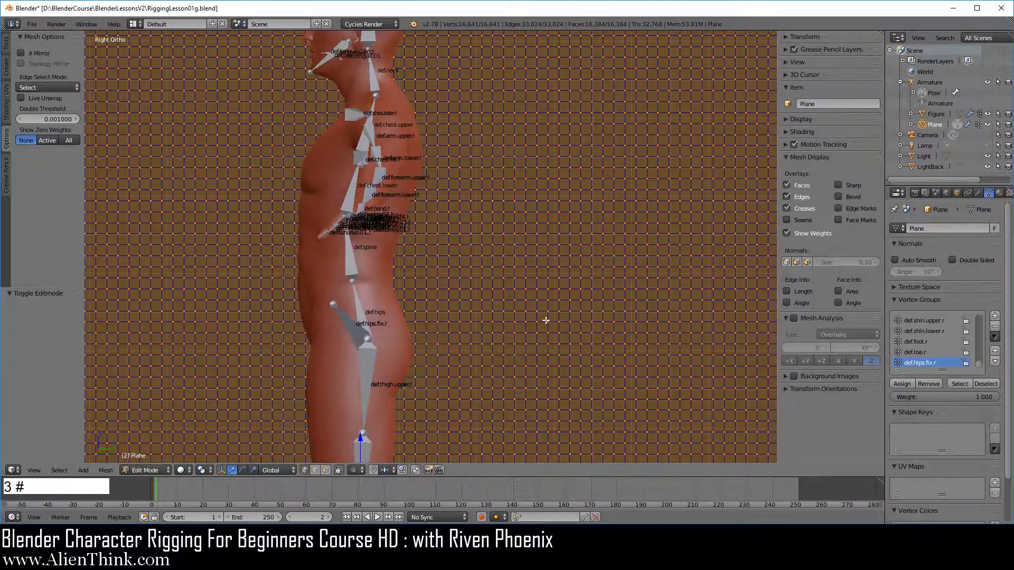
{"action": "scroll", "coordinate": [522, 316], "scroll_direction": "down", "scroll_amount": 2}
{"action": "middle_click_drag", "start_coordinate": [453, 311], "coordinate": [478, 279], "text": "shift"}
{"action": "key", "text": "a"}
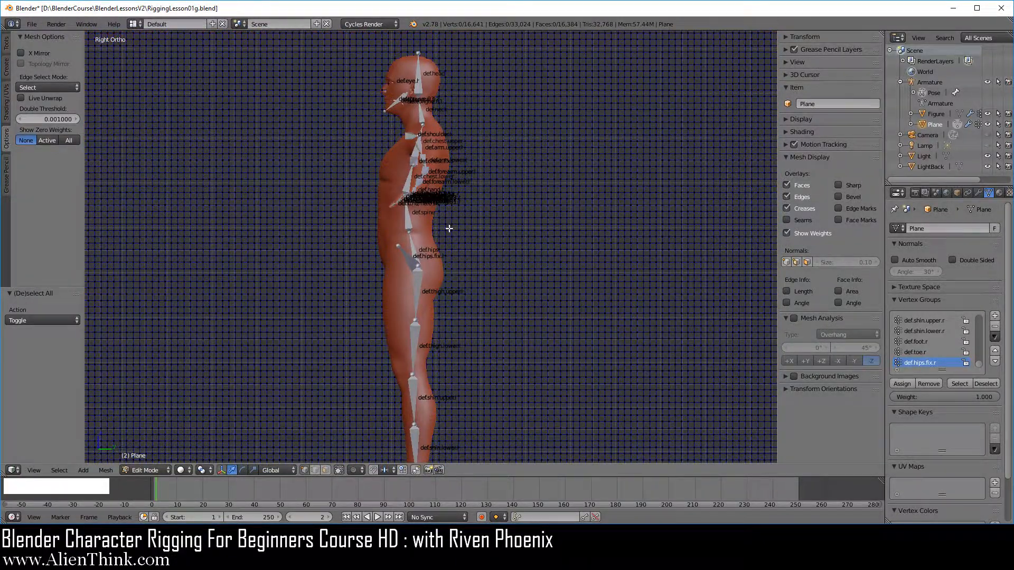
- Pick the plane vertex at the top of the head and examine the def.head weights from the right side
{"action": "middle_click_drag", "start_coordinate": [449, 229], "coordinate": [497, 272]}
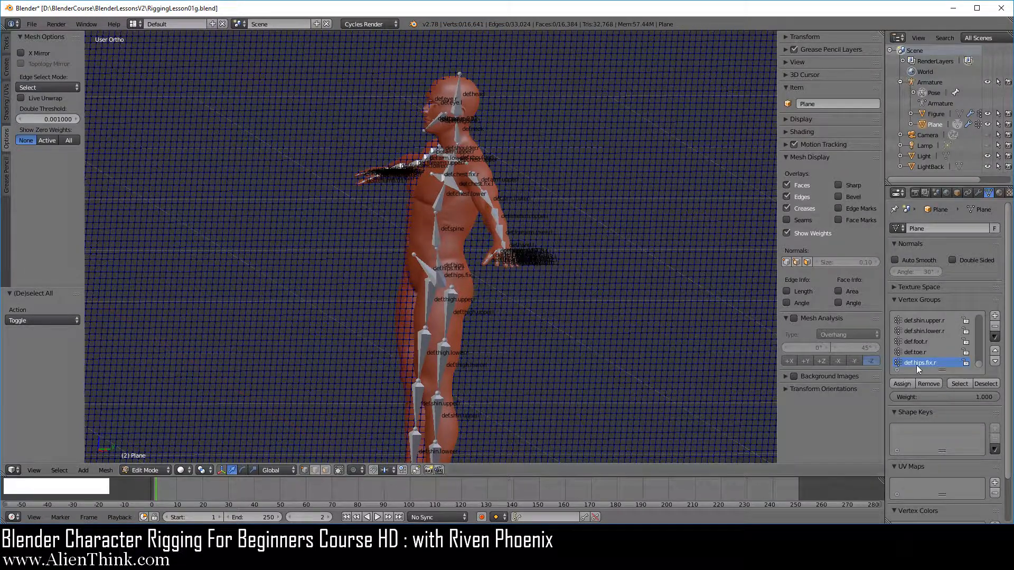
{"action": "right_click", "coordinate": [460, 79]}
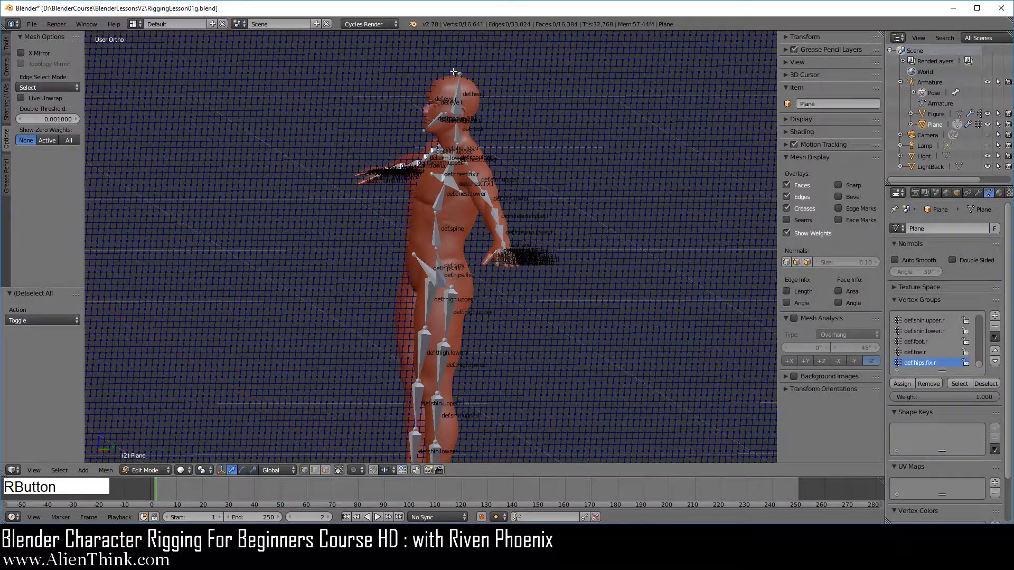
{"action": "left_click", "coordinate": [816, 80]}
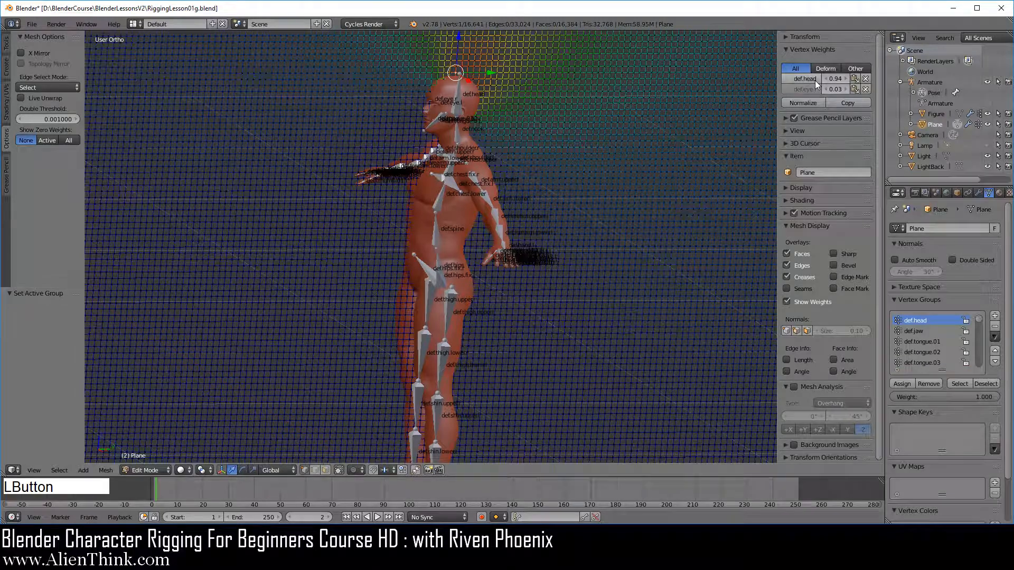
{"action": "key", "text": "KP_3"}
{"action": "middle_click_drag", "start_coordinate": [506, 182], "coordinate": [493, 317], "text": "shift"}
{"action": "scroll", "coordinate": [405, 203], "scroll_direction": "up", "scroll_amount": 5}
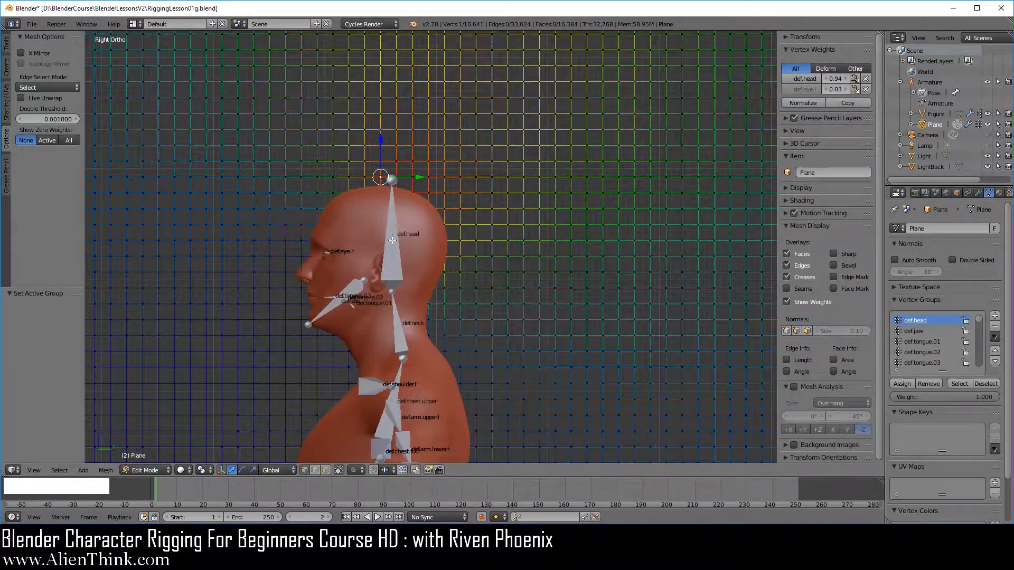
- Display the def.jaw vertex group and examine how its weights spread across the plane in front of the face
{"action": "left_click", "coordinate": [921, 332]}
{"action": "scroll", "coordinate": [549, 324], "scroll_direction": "down", "scroll_amount": 1}
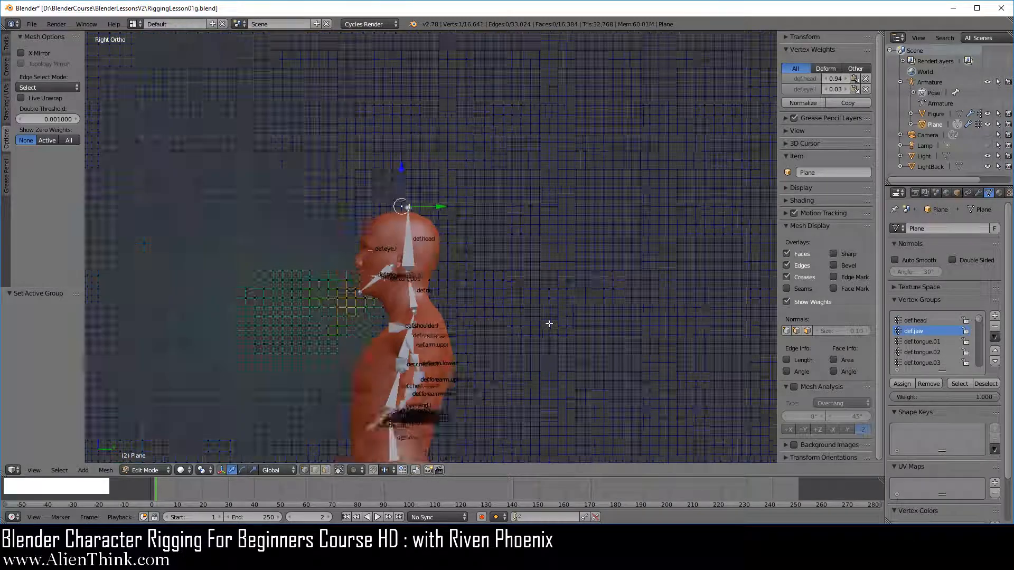
{"action": "middle_click_drag", "start_coordinate": [475, 343], "coordinate": [481, 190], "text": "shift"}
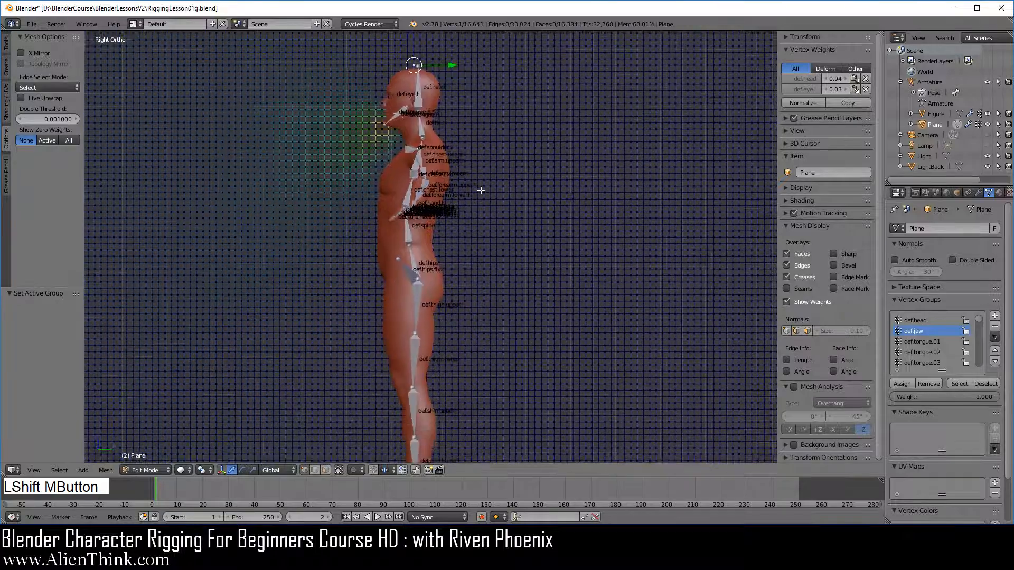
{"action": "scroll", "coordinate": [475, 248], "scroll_direction": "down", "scroll_amount": 2}
{"action": "mouse_move", "coordinate": [428, 289]}
{"action": "middle_mouse_down"}
{"action": "mouse_move", "coordinate": [464, 299]}
{"action": "mouse_move", "coordinate": [427, 288]}
{"action": "middle_mouse_up"}
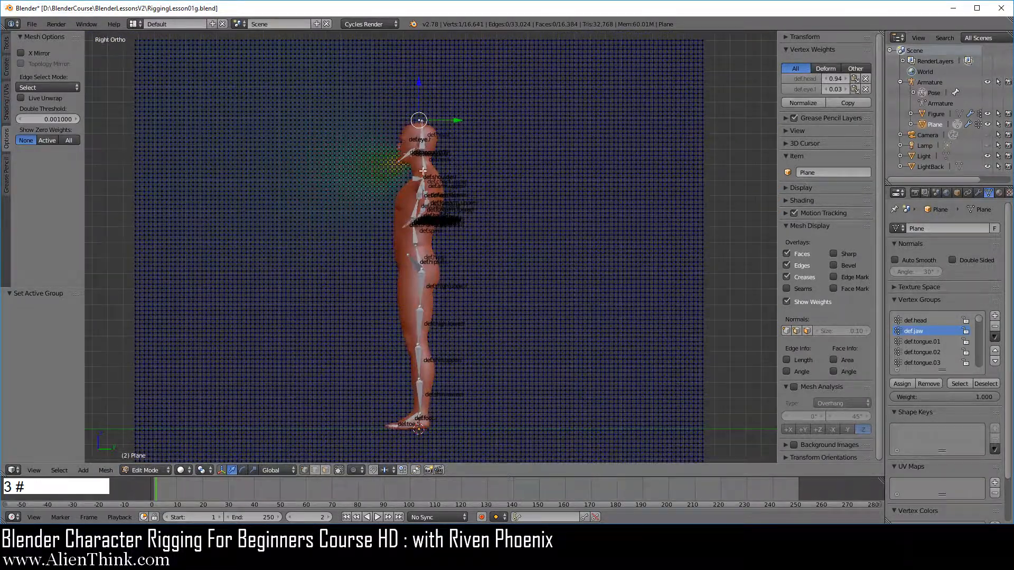
{"action": "key", "text": "KP_3"}
{"action": "scroll", "coordinate": [475, 208], "scroll_direction": "up", "scroll_amount": 3}
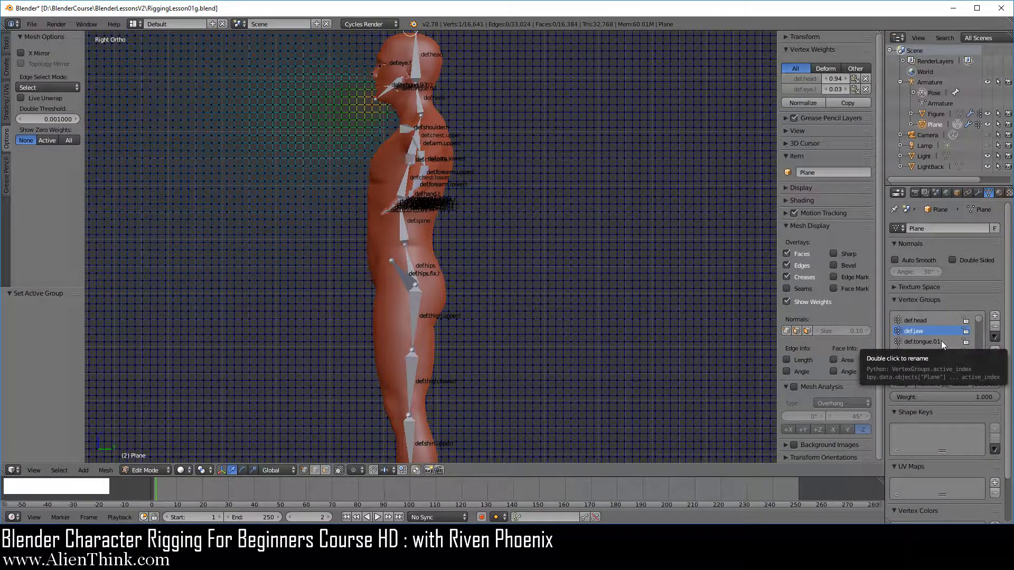
- Pick a plane vertex at the lower end of the spine bone and examine its def.spine and def.hips weights
{"action": "right_click", "coordinate": [398, 238]}
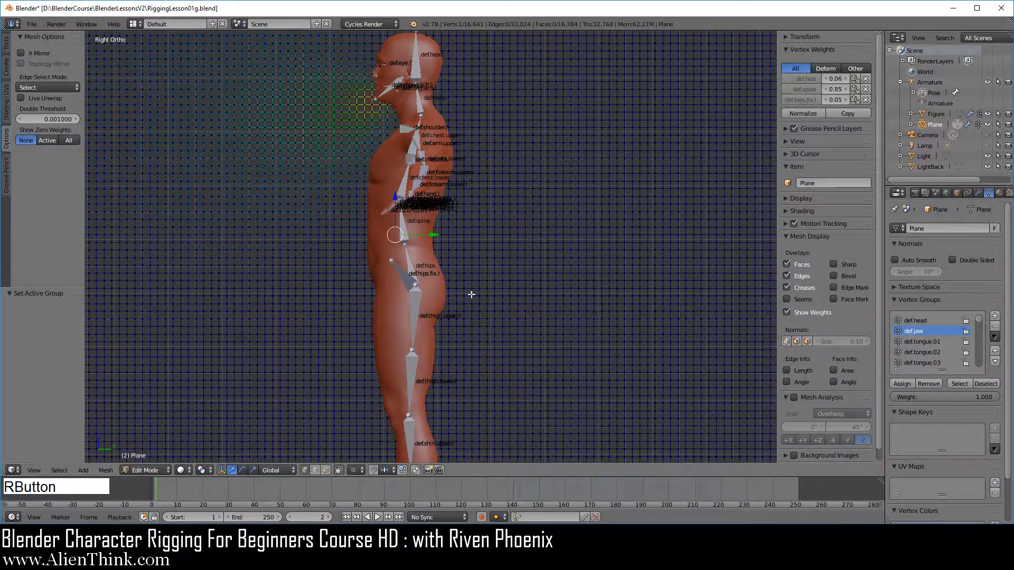
{"action": "left_click", "coordinate": [808, 89]}
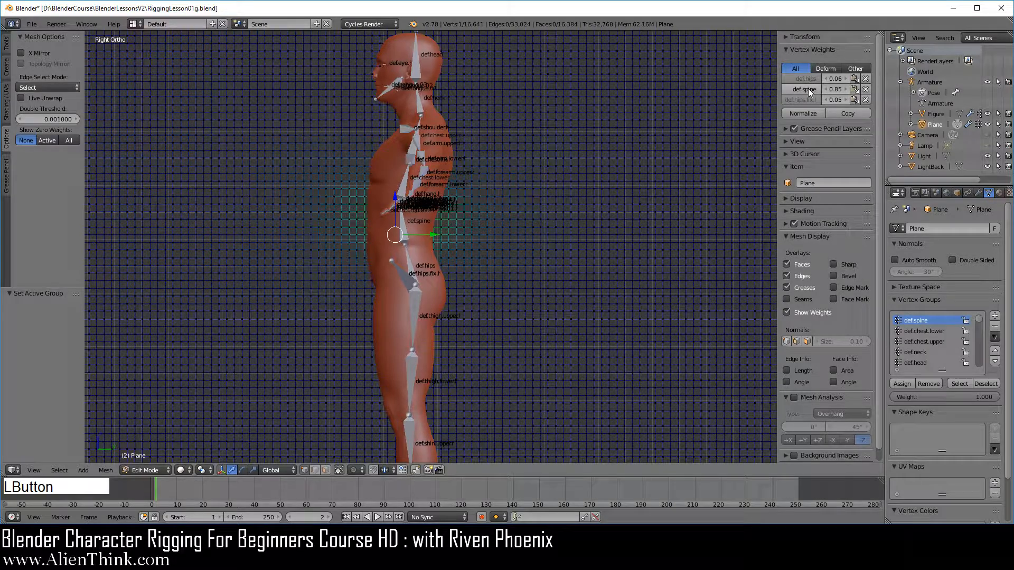
{"action": "left_click", "coordinate": [807, 79]}
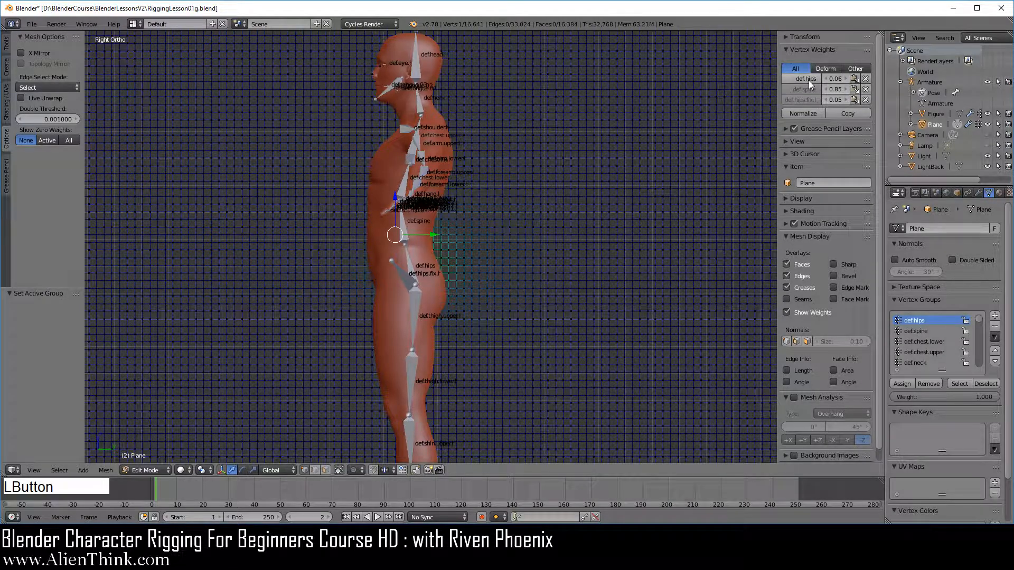
{"action": "middle_click_drag", "start_coordinate": [393, 301], "coordinate": [471, 337]}
{"action": "scroll", "coordinate": [501, 350], "scroll_direction": "down", "scroll_amount": 3}
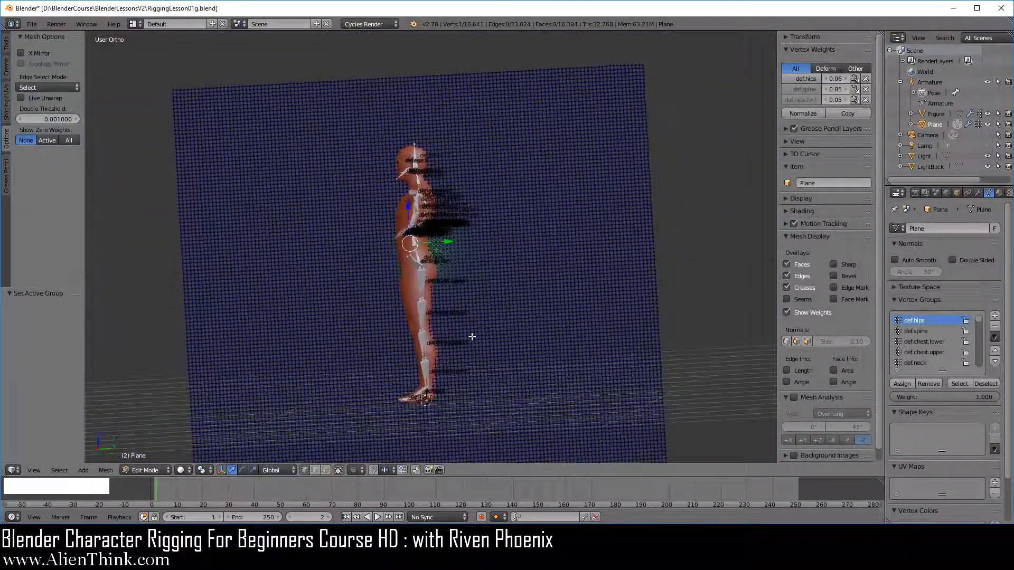
- In right view, select the entire plane mesh, move it along Y to the front of the figure, and return to Object Mode
{"action": "key", "text": "KP_3"}
{"action": "key", "text": "a"}
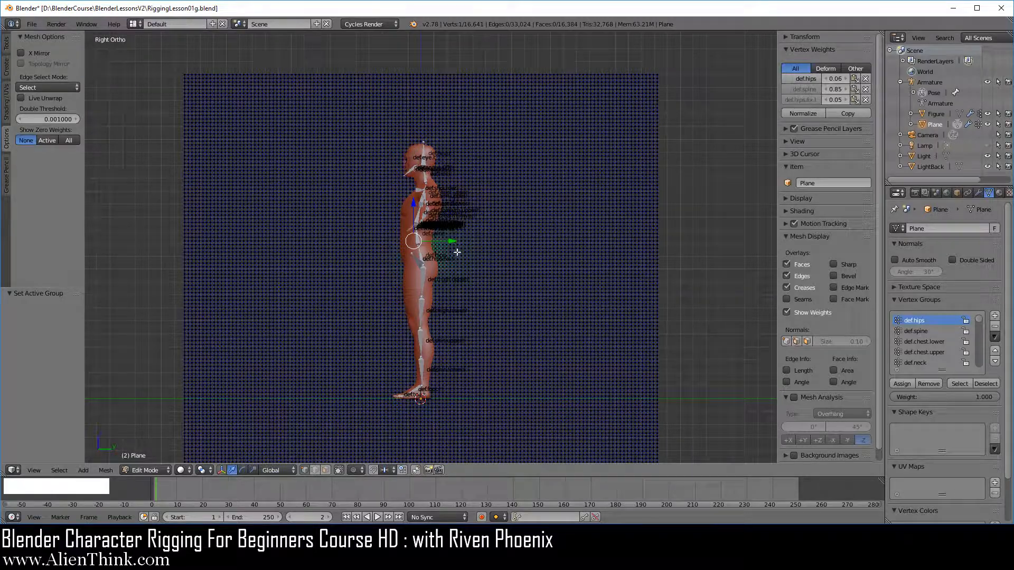
{"action": "key", "text": "a"}
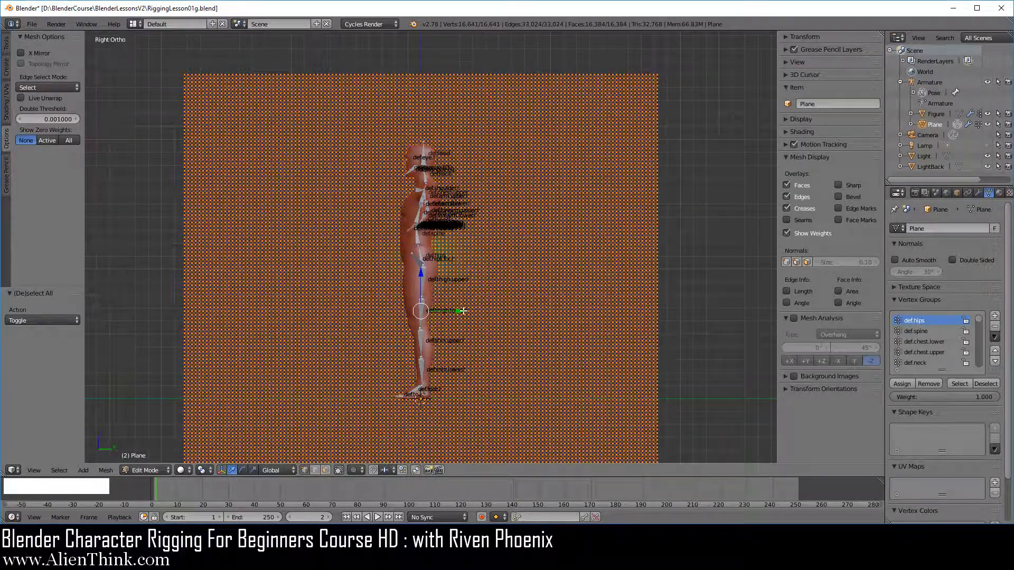
{"action": "left_click_drag", "start_coordinate": [458, 311], "coordinate": [290, 301]}
{"action": "key", "text": "Tab"}
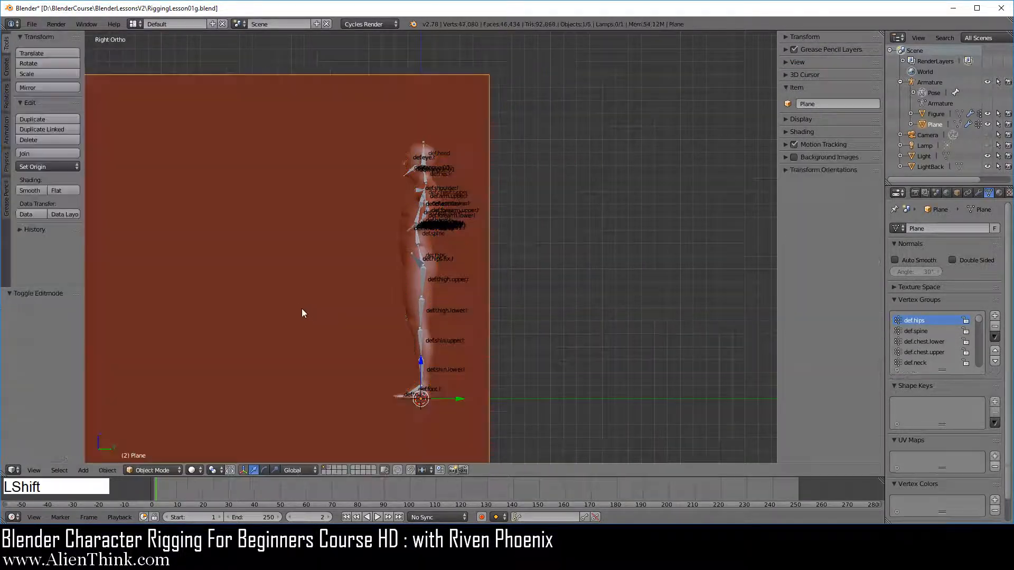
{"action": "middle_click_drag", "start_coordinate": [303, 313], "coordinate": [441, 308], "text": "shift"}
- Back in Edit Mode with nothing selected, compare the def.hips and def.spine weight patterns on the shifted plane
{"action": "key", "text": "Tab"}
{"action": "key", "text": "a"}
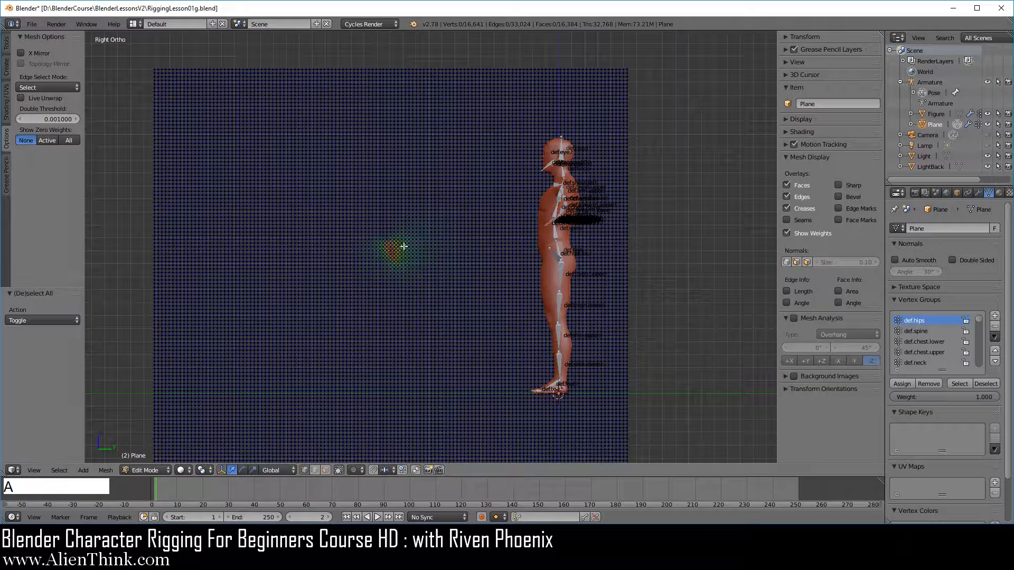
{"action": "left_click", "coordinate": [929, 330]}
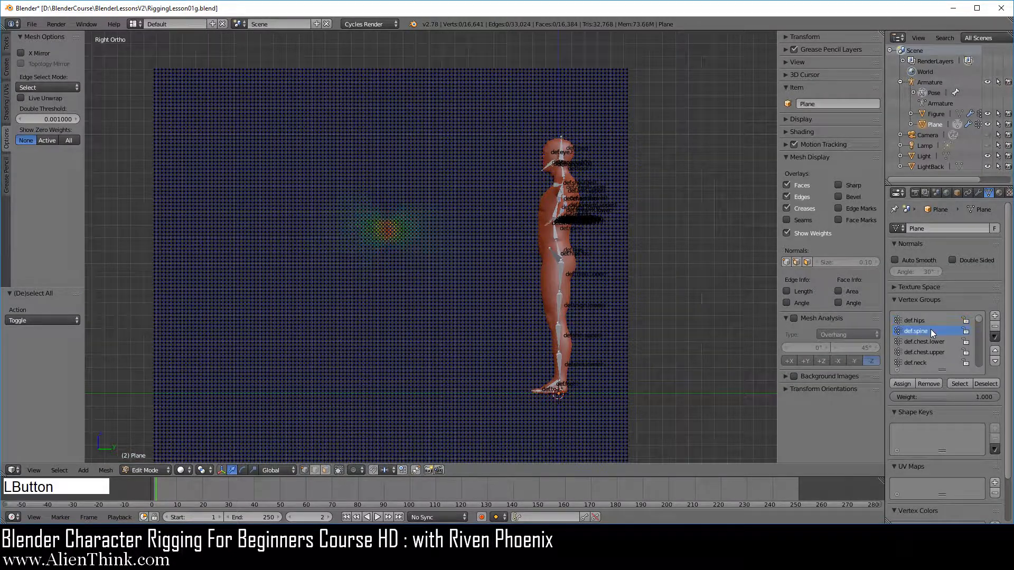
{"action": "left_click", "coordinate": [927, 320]}
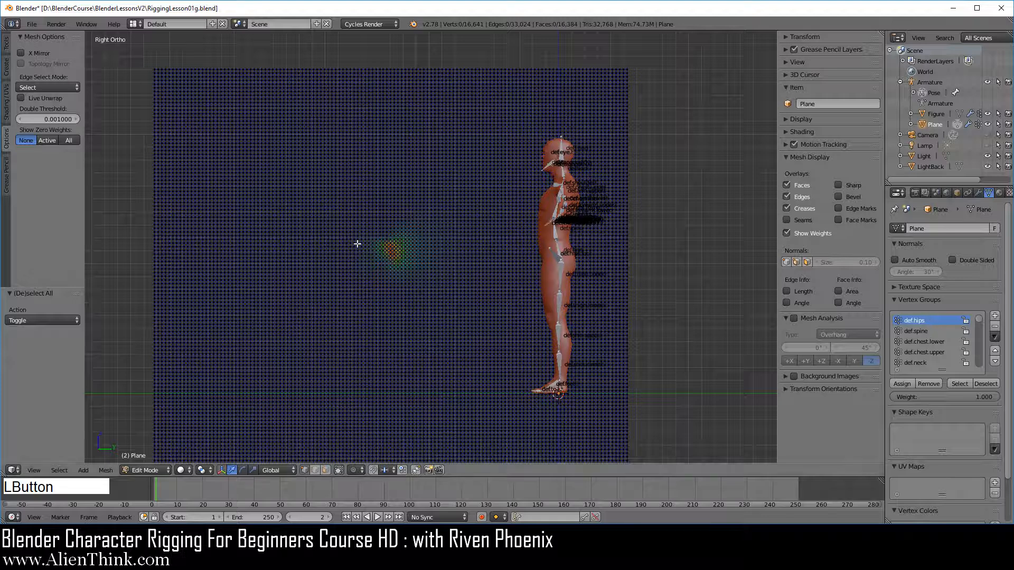
- Bring up the list of recently opened files
{"action": "left_click", "coordinate": [32, 24]}
{"action": "mouse_move", "coordinate": [71, 57]}
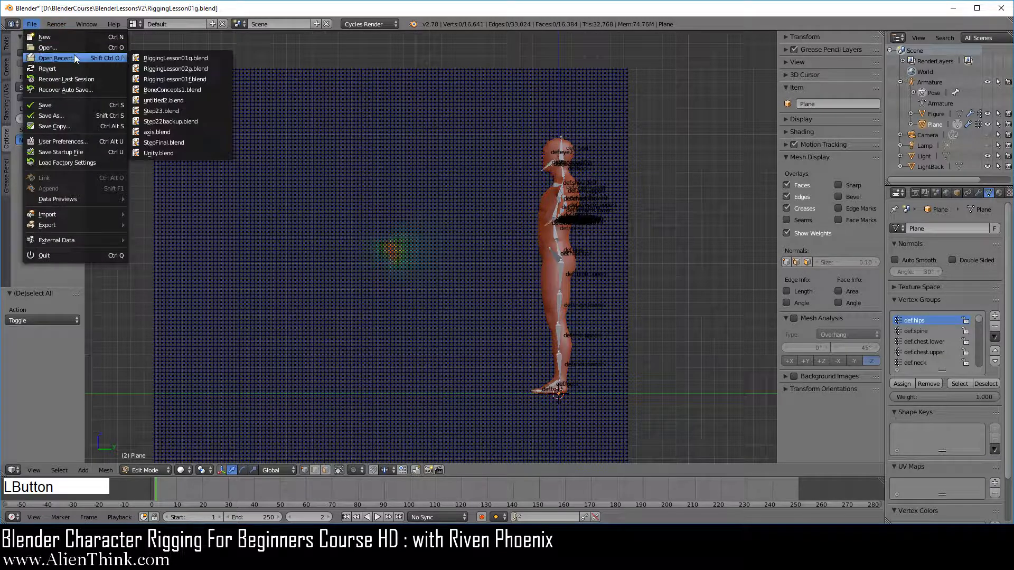